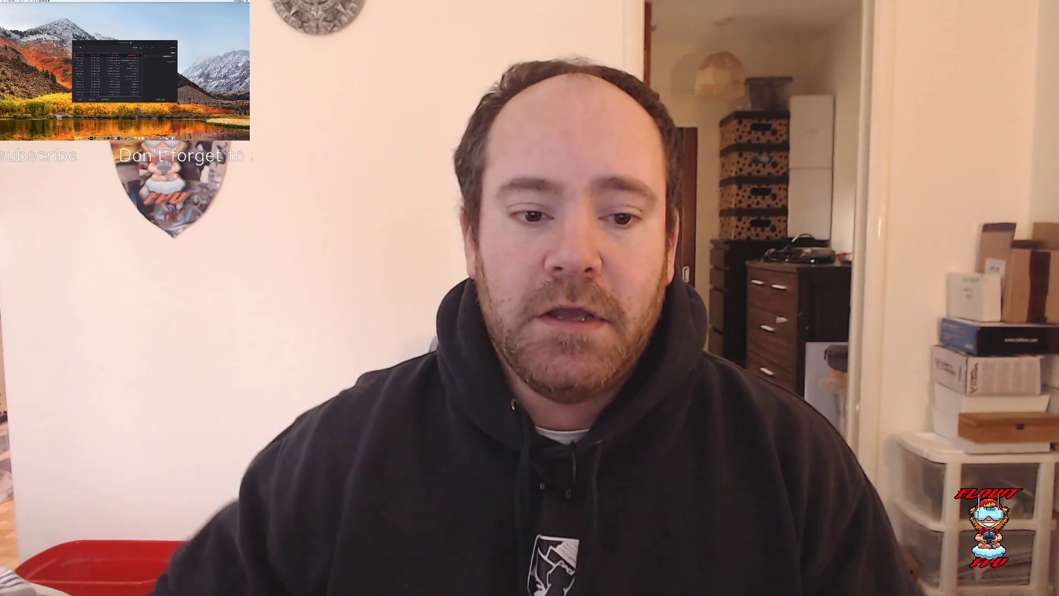
Attempt a new Local Database project named 'Davinci workflow', triggering the duplicate-name warning
click(159, 54)
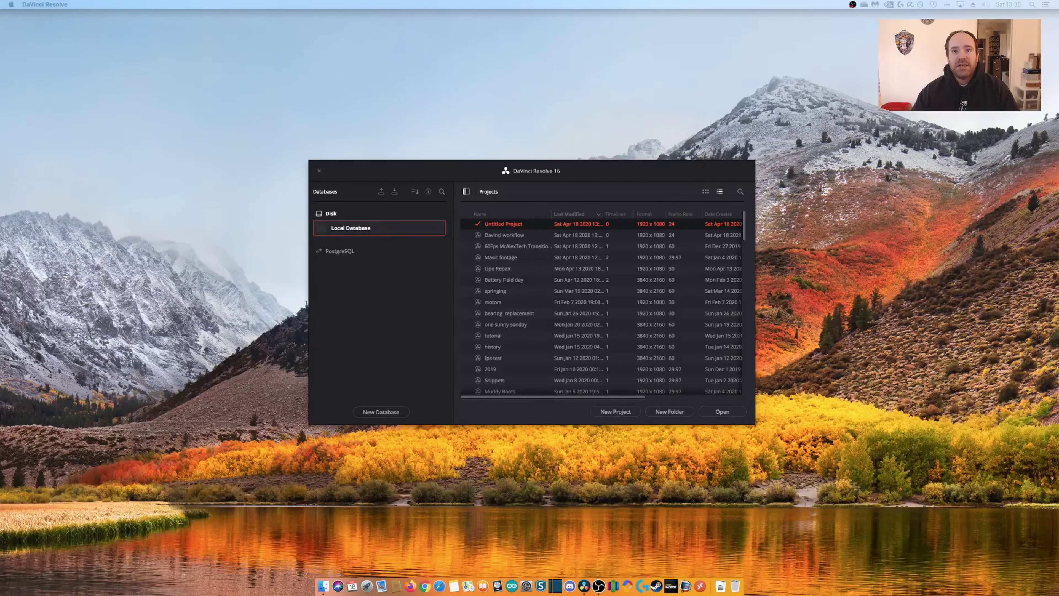
drag(542, 167, 540, 134)
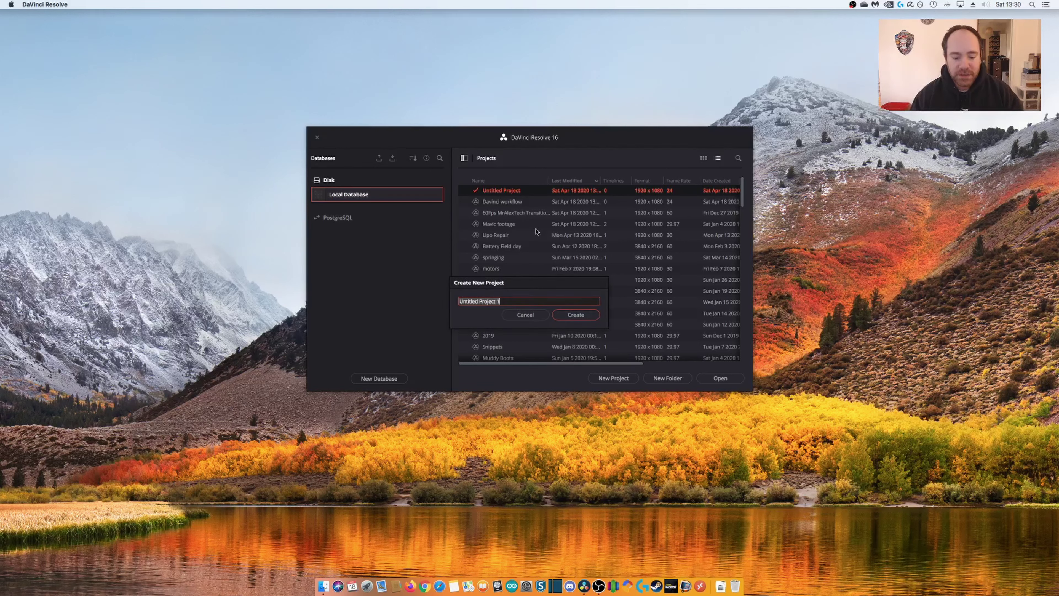
text(Davinci)
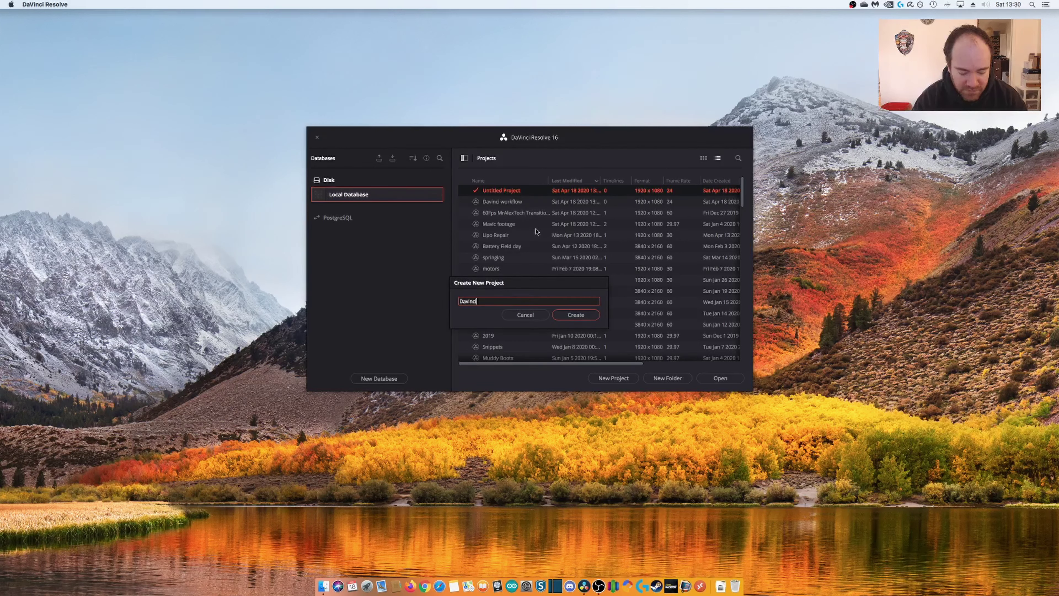
text( workflow)
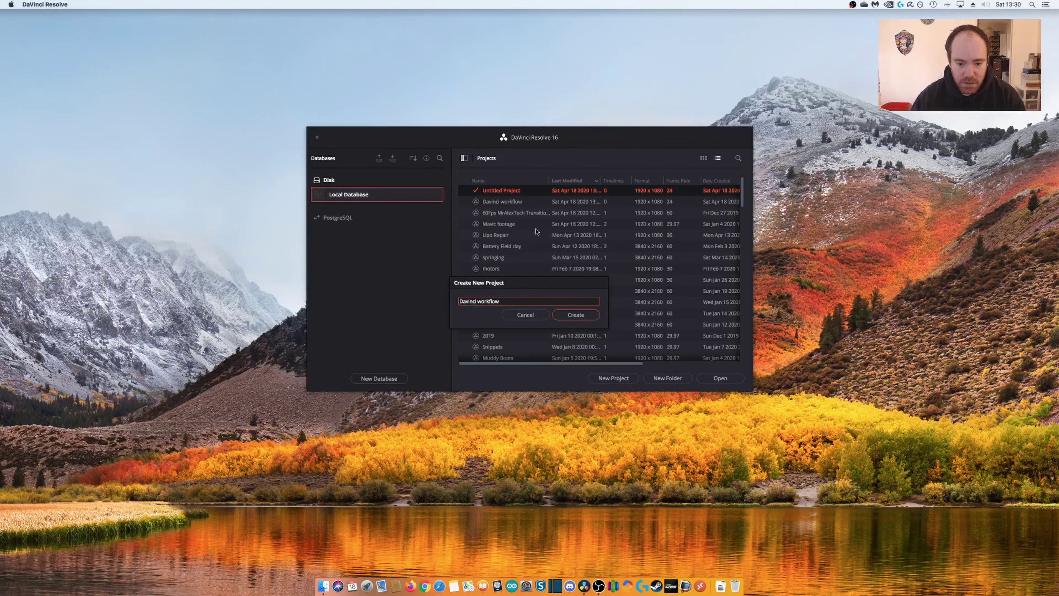
click(571, 317)
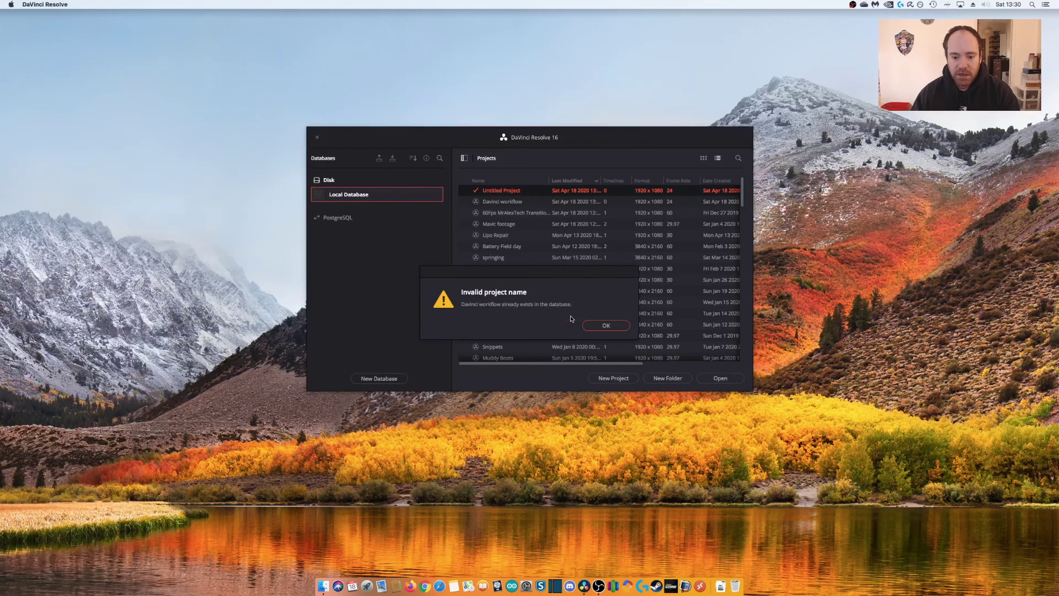
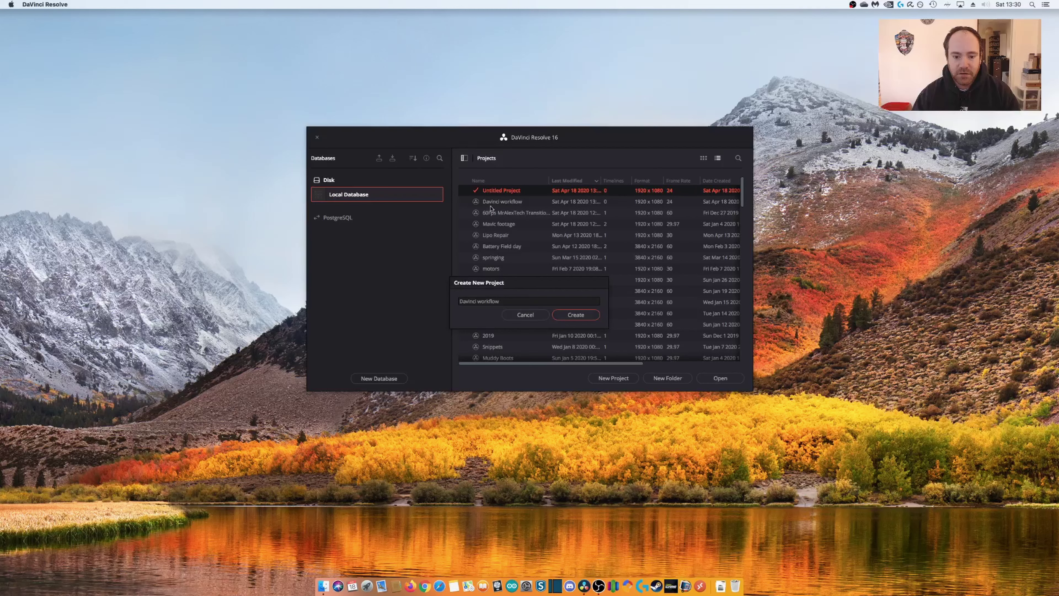
Dismiss the new-project prompt and open the existing 'Davinci workflow' project
click(538, 316)
click(496, 204)
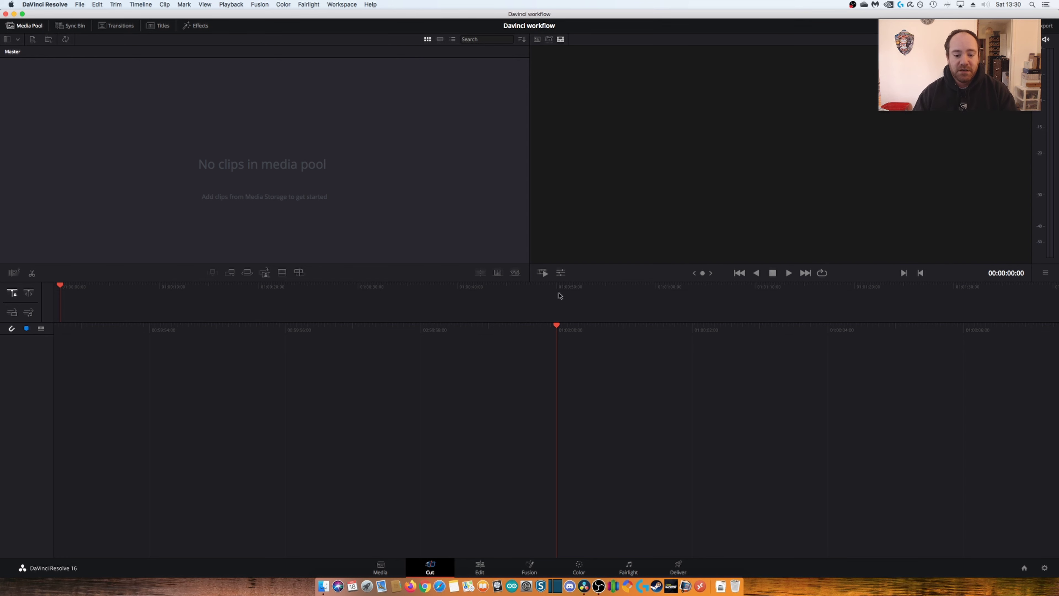
Open DaVinci Resolve Preferences and switch to the User UI Settings
click(38, 6)
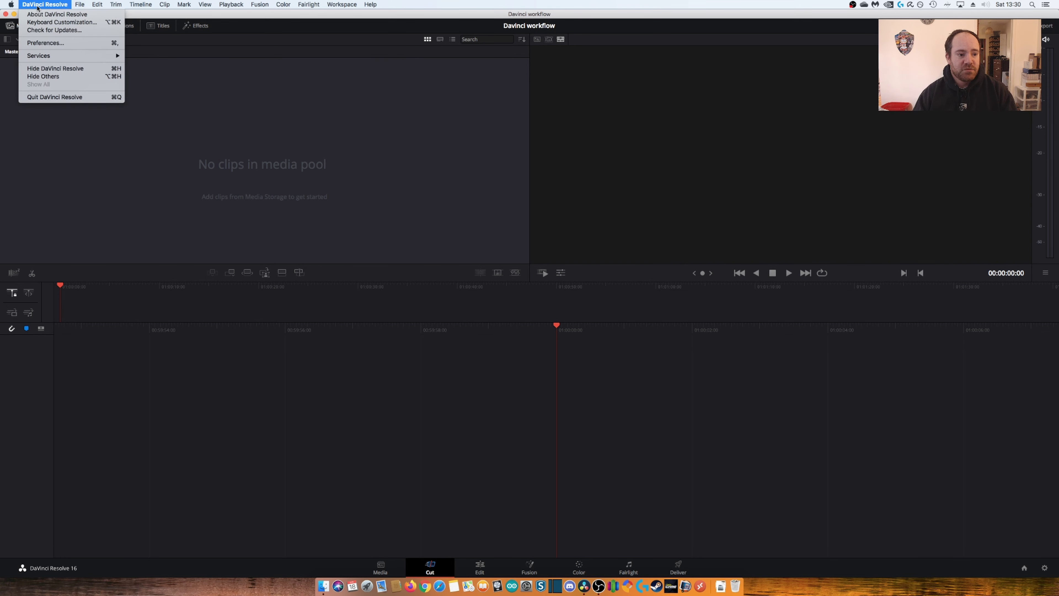
click(43, 44)
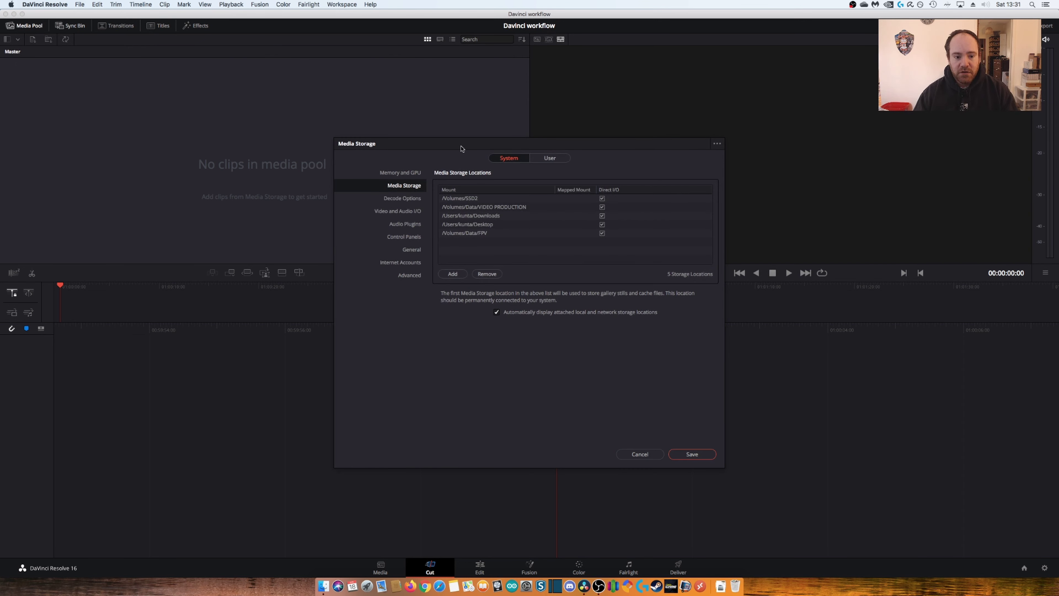
drag(461, 148, 462, 143)
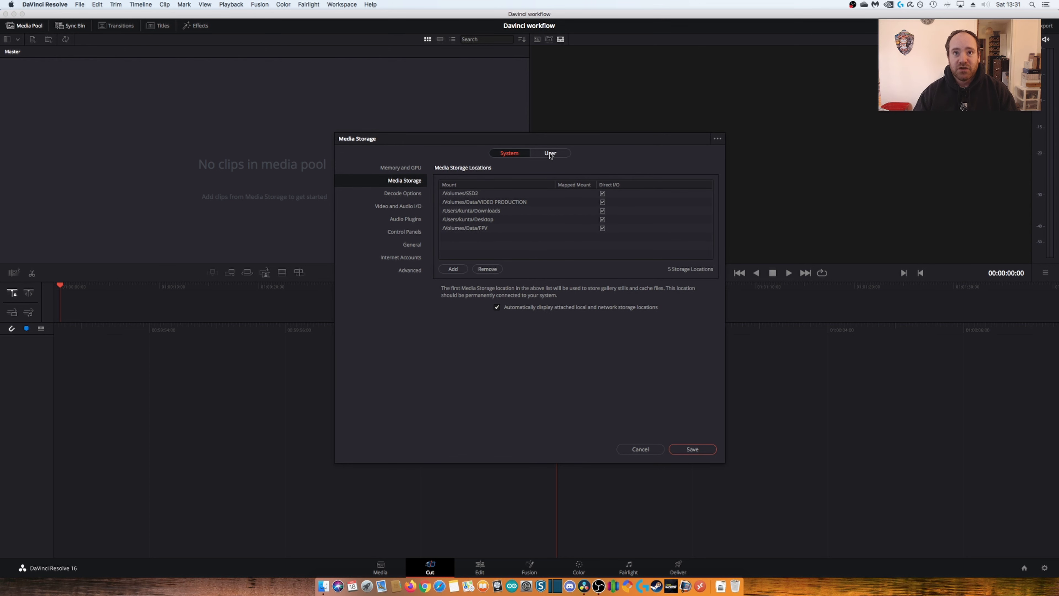
click(550, 153)
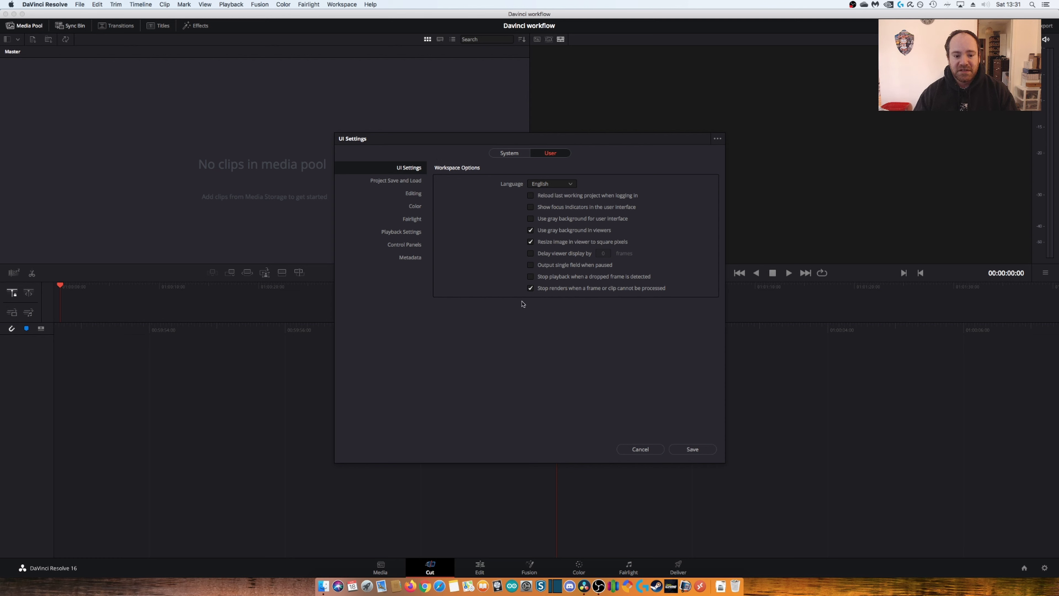
Review the Project Save and Load backup settings, then return to System Media Storage
click(396, 182)
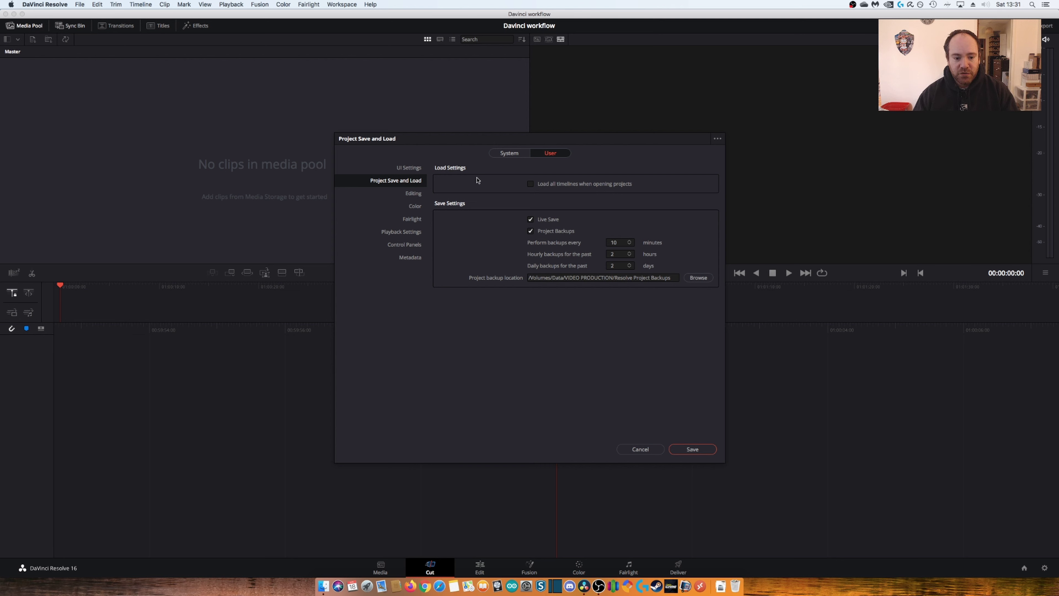
click(504, 154)
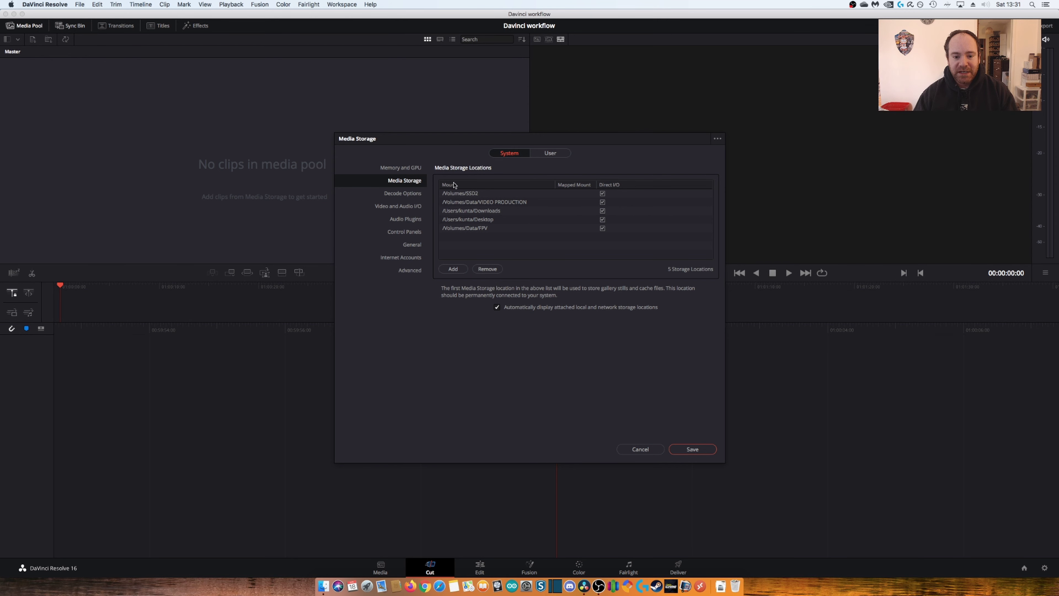
drag(478, 143, 478, 140)
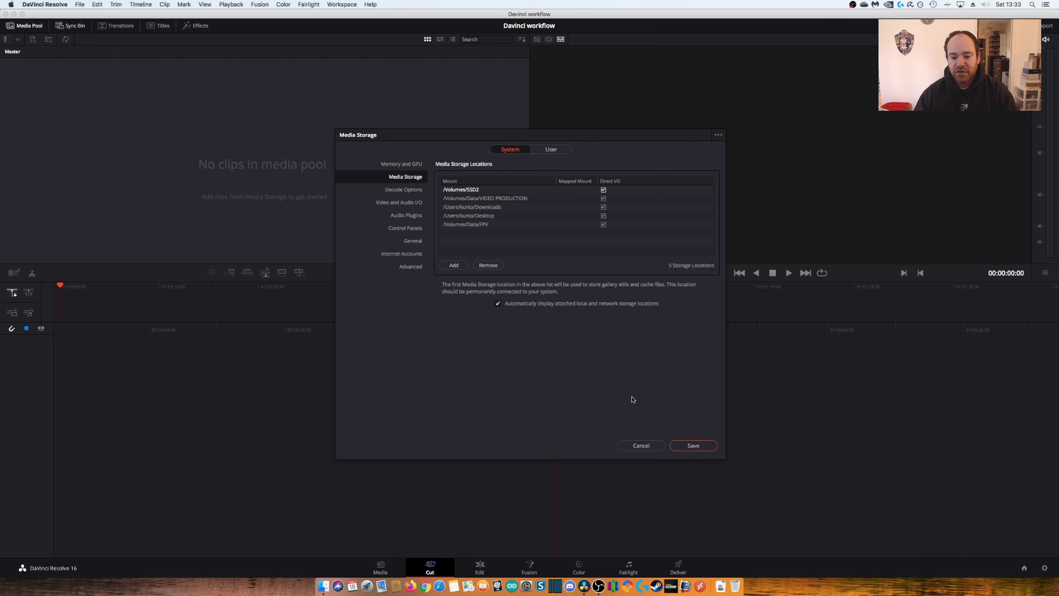
Save the preferences and close the Preferences window
click(690, 448)
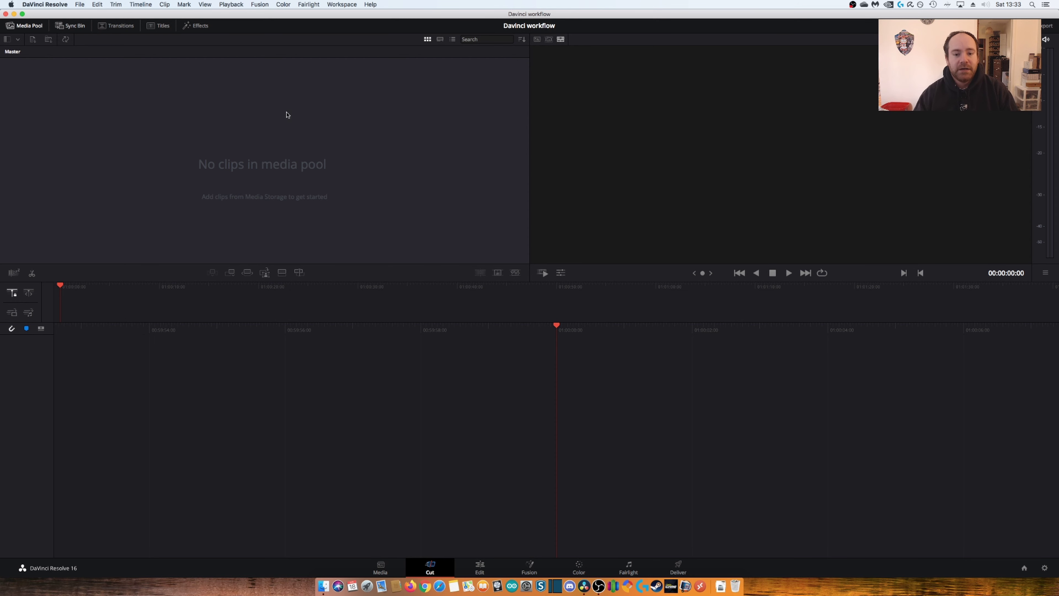
Set the project's timeline resolution to 3840 x 2160 Ultra HD in Project Settings
click(80, 5)
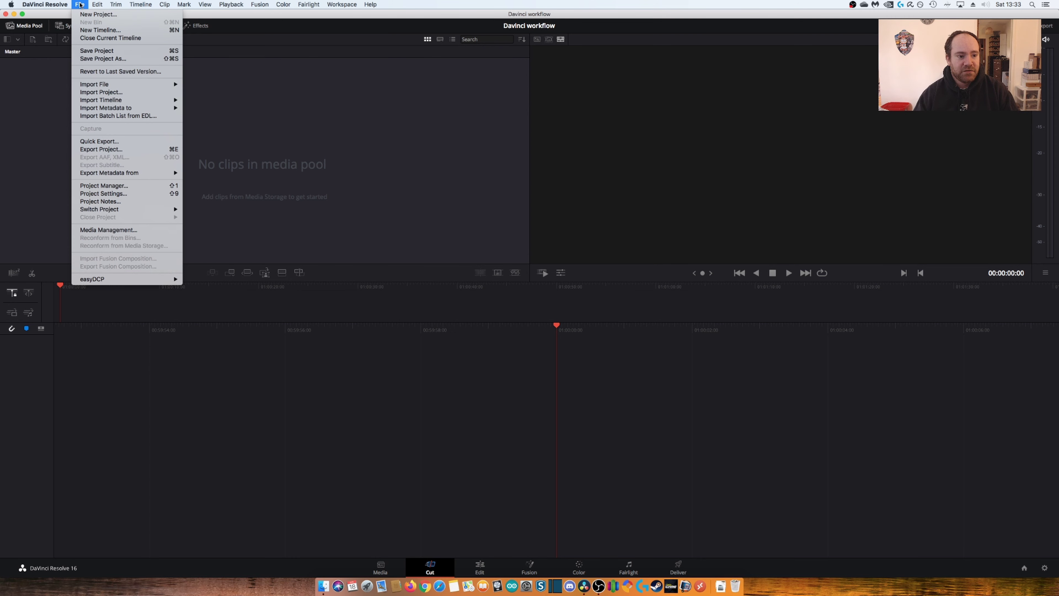
click(96, 194)
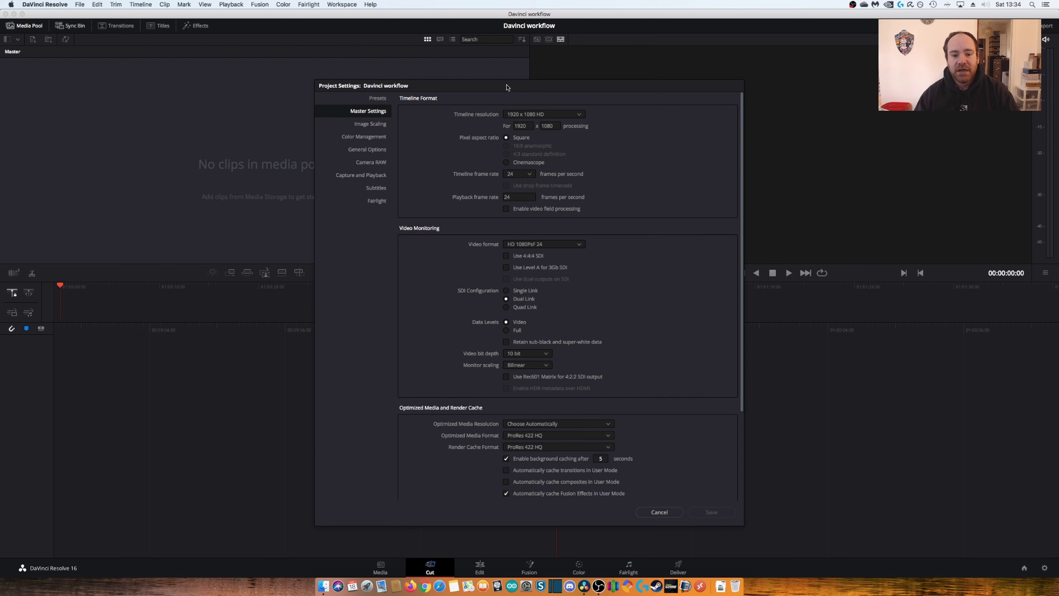
drag(508, 87, 504, 72)
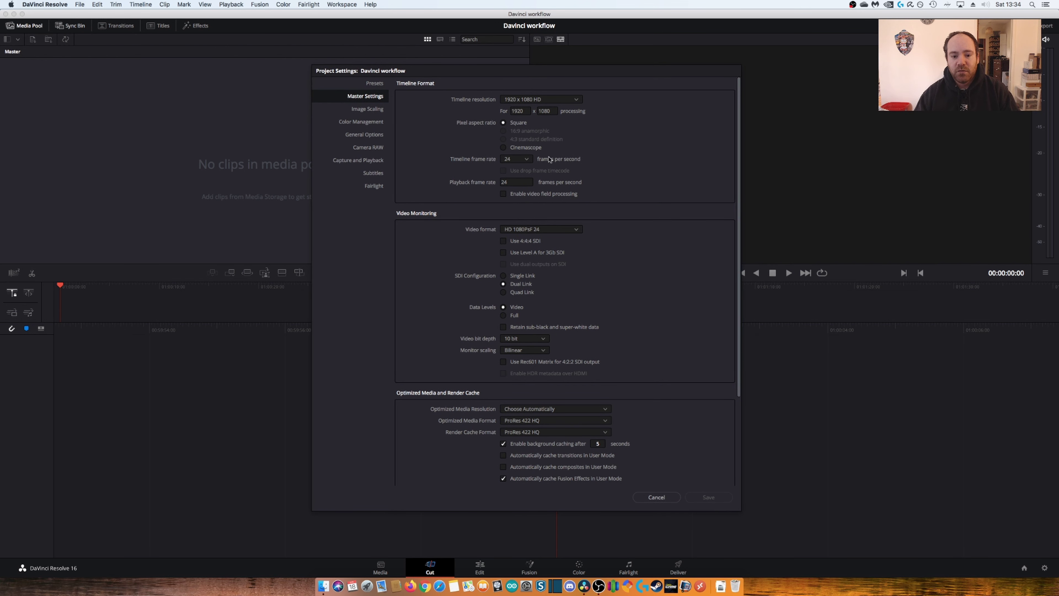
click(534, 99)
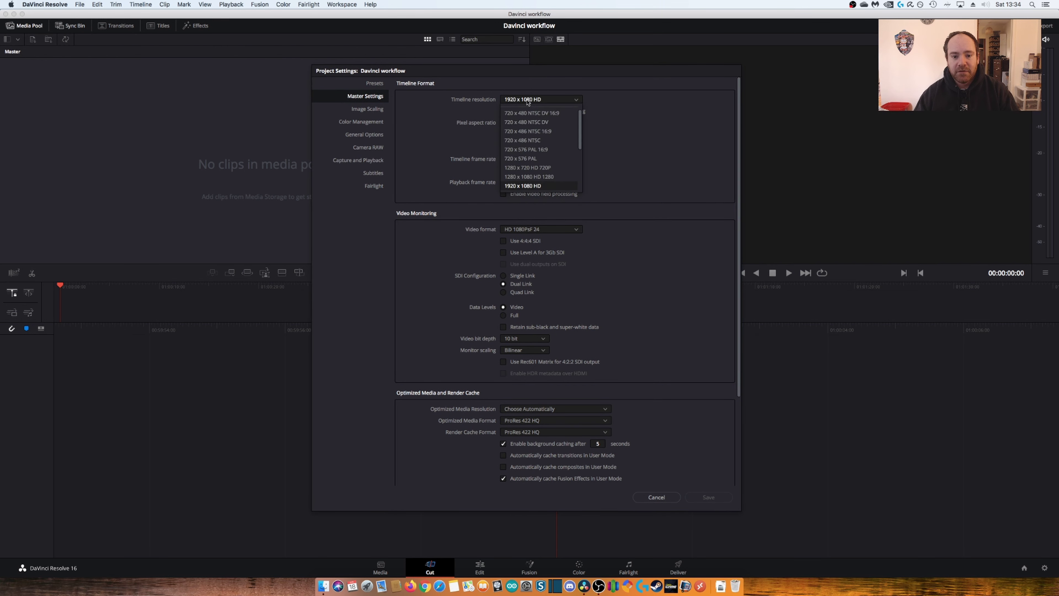
scroll(529, 167, down, 3)
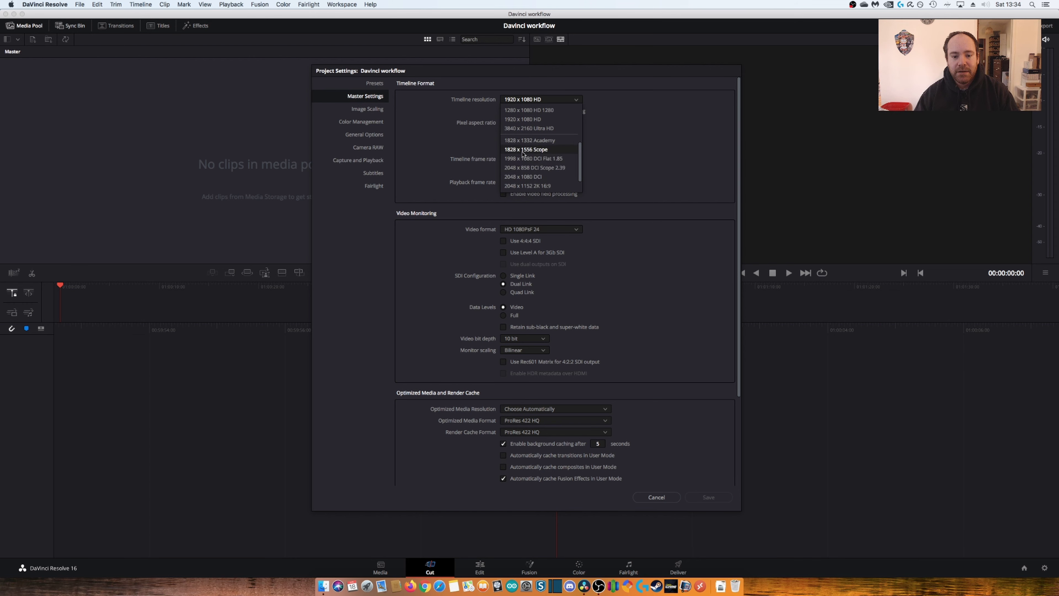
click(521, 129)
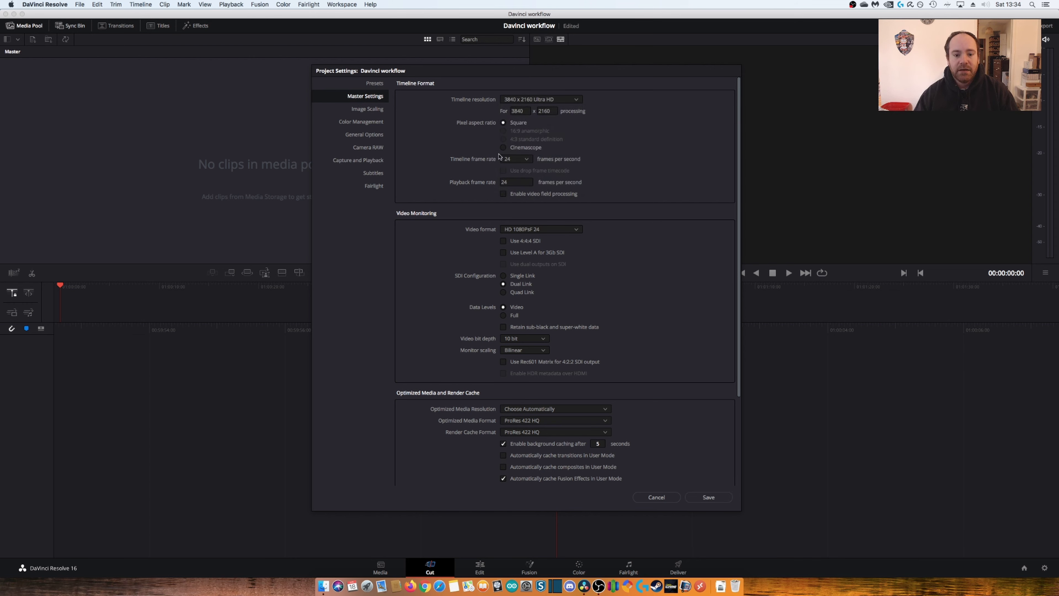
Set the timeline frame rate to 60 and start entering the playback frame rate
click(512, 159)
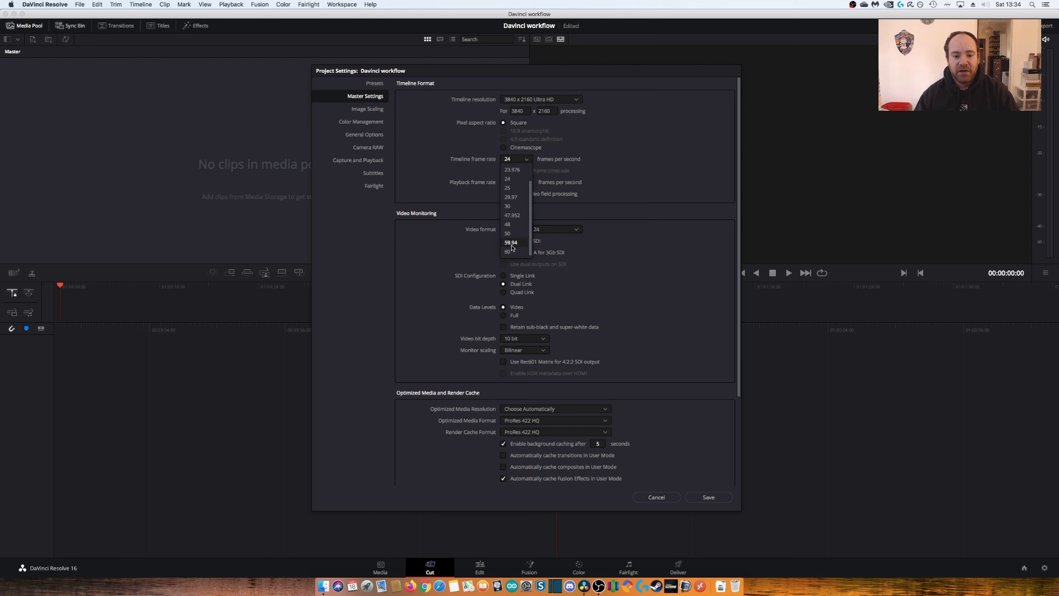
click(513, 251)
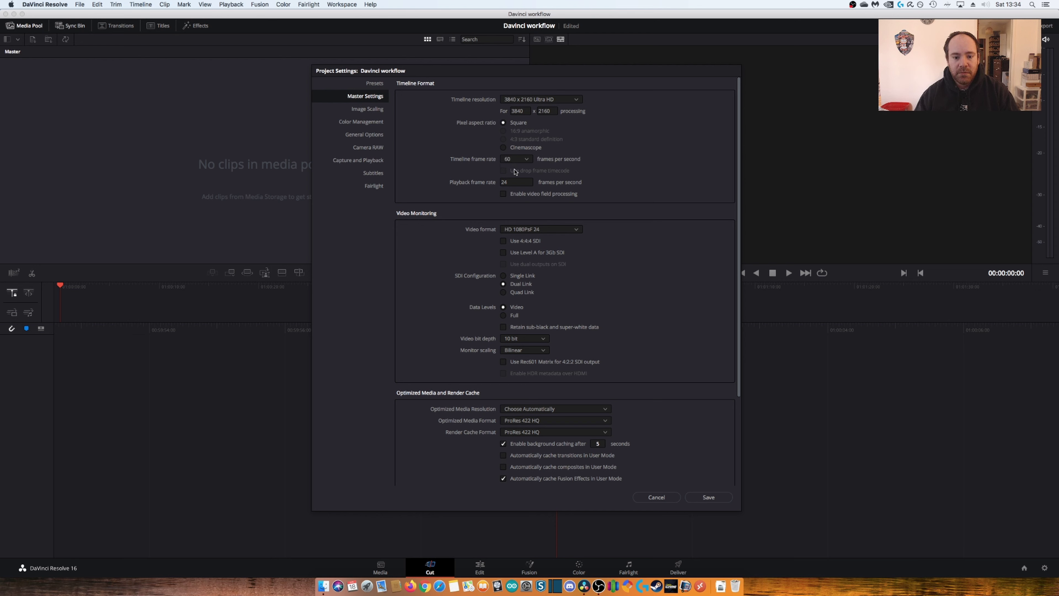
click(514, 182)
text(60)
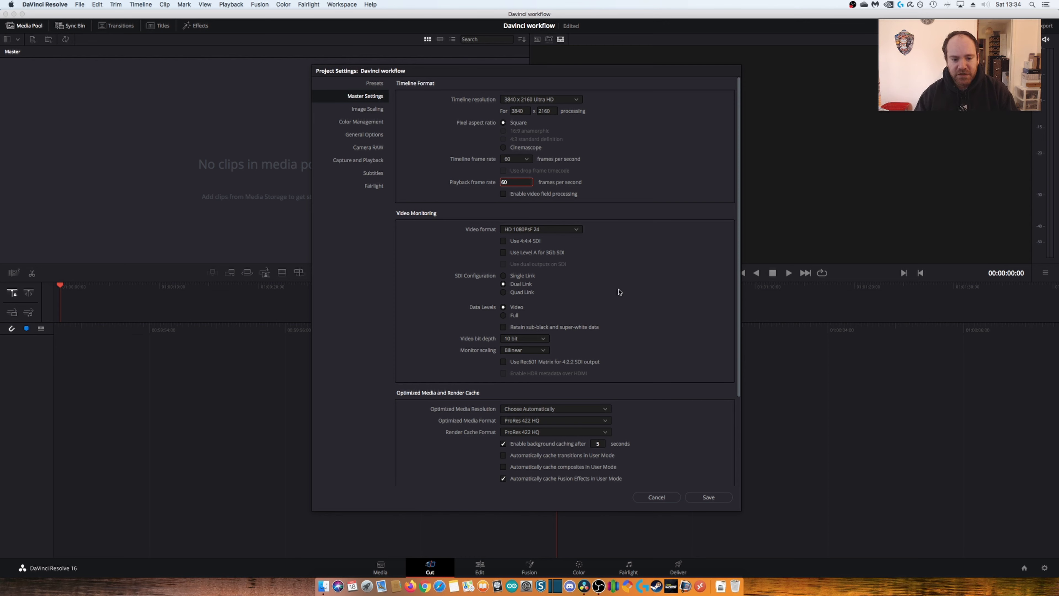
scroll(524, 387, down, 5)
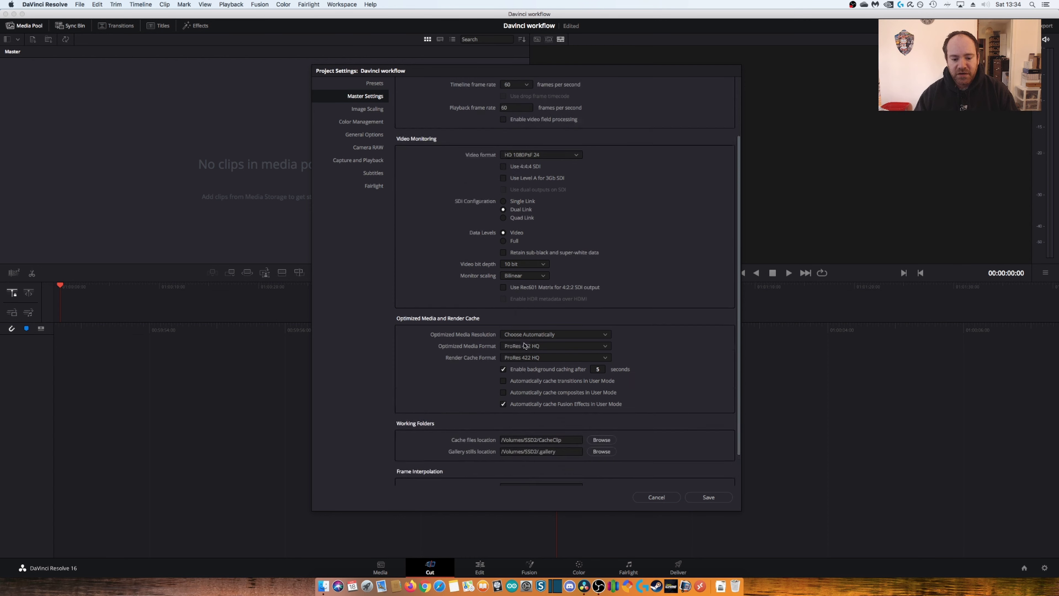
scroll(542, 390, down, 3)
scroll(558, 392, up, 6)
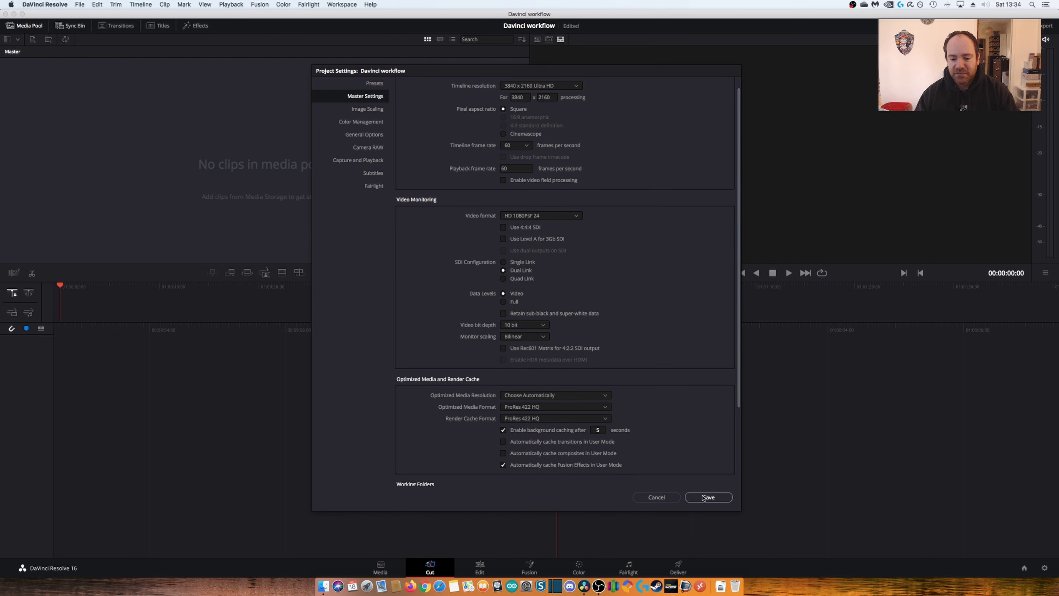
scroll(434, 326, down, 4)
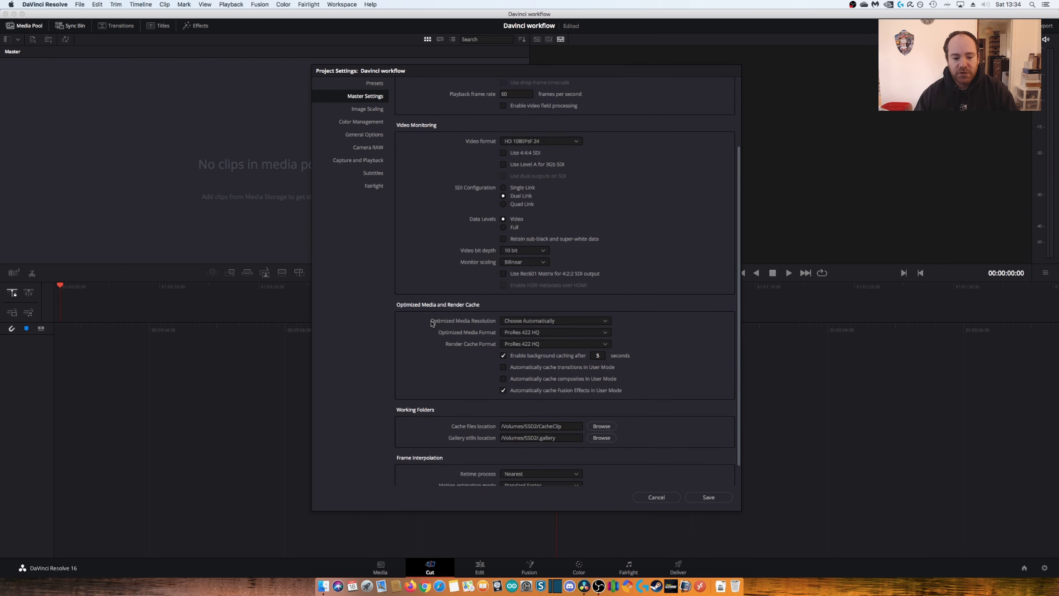
scroll(434, 330, down, 1)
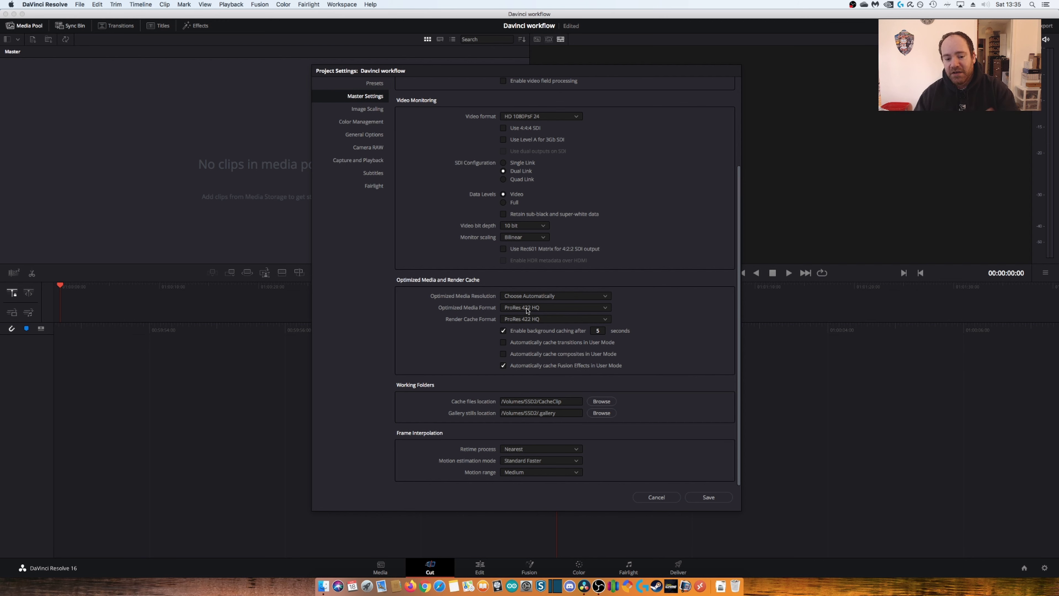
click(528, 309)
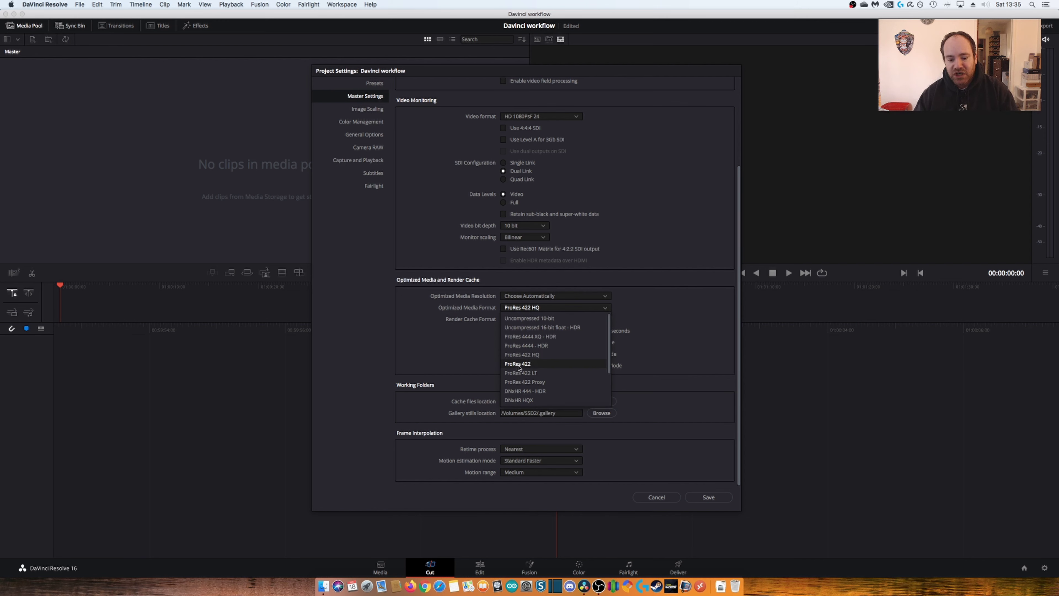
click(438, 267)
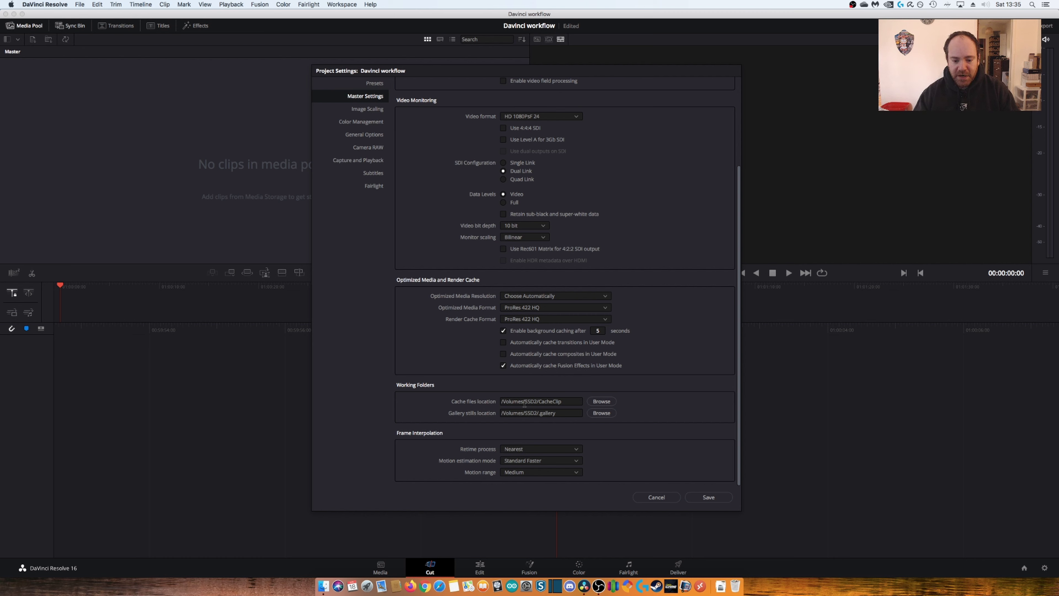
click(537, 401)
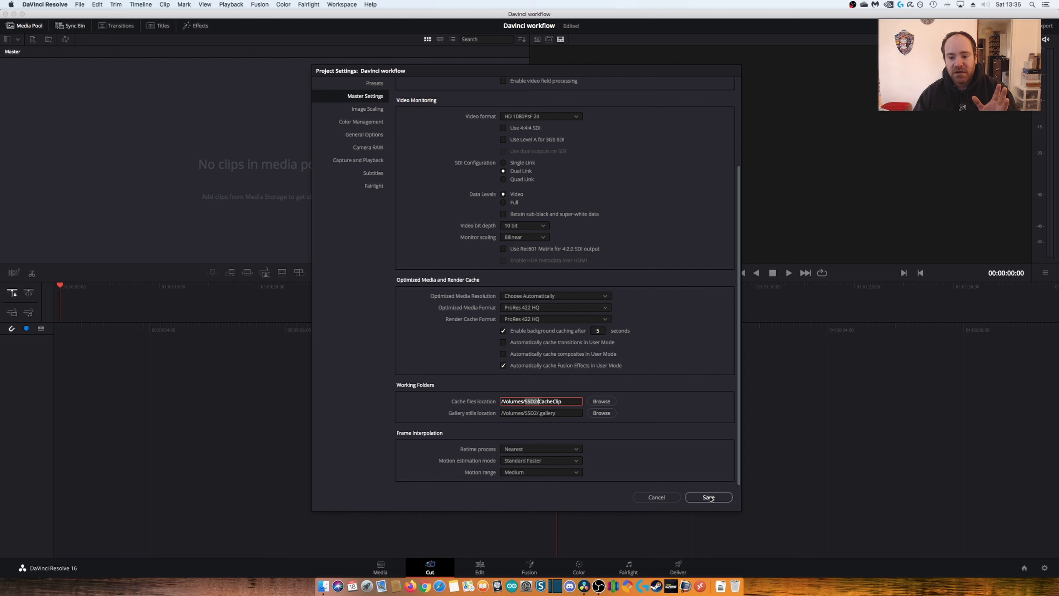
Save the 3840 x 2160, 60 fps Project Settings and close the dialog
click(709, 497)
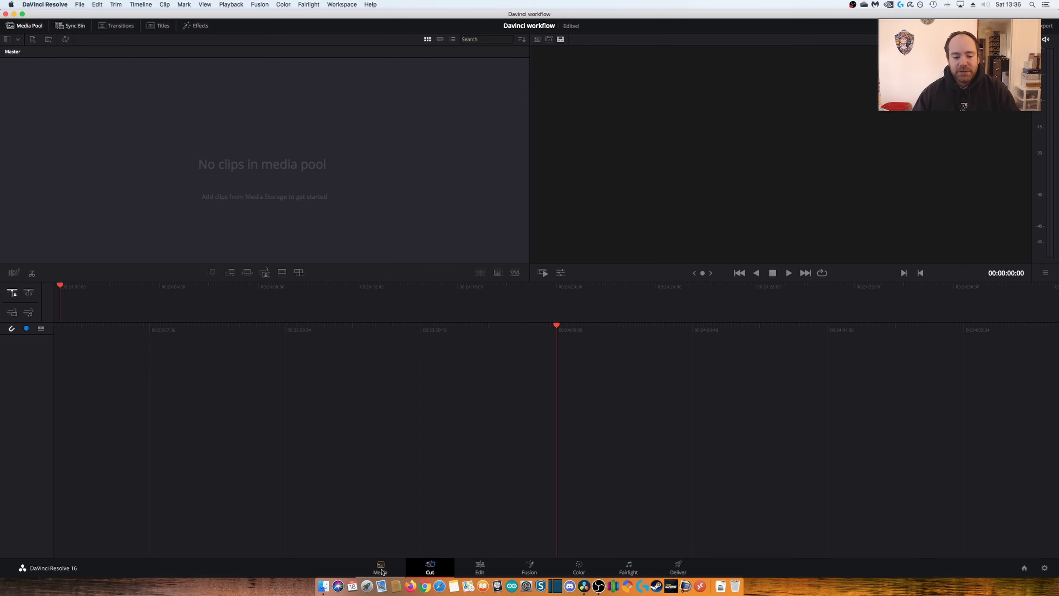
On the Media page, browse /Volumes/Data/VIDEO PRODUCTION and select Supafly Intro.mov
click(381, 571)
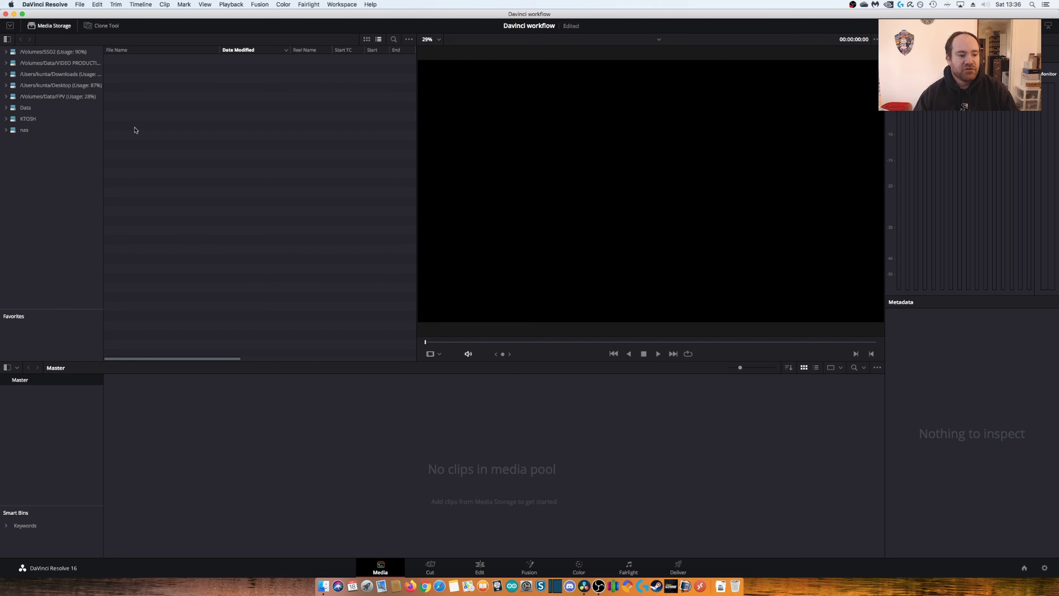
click(52, 65)
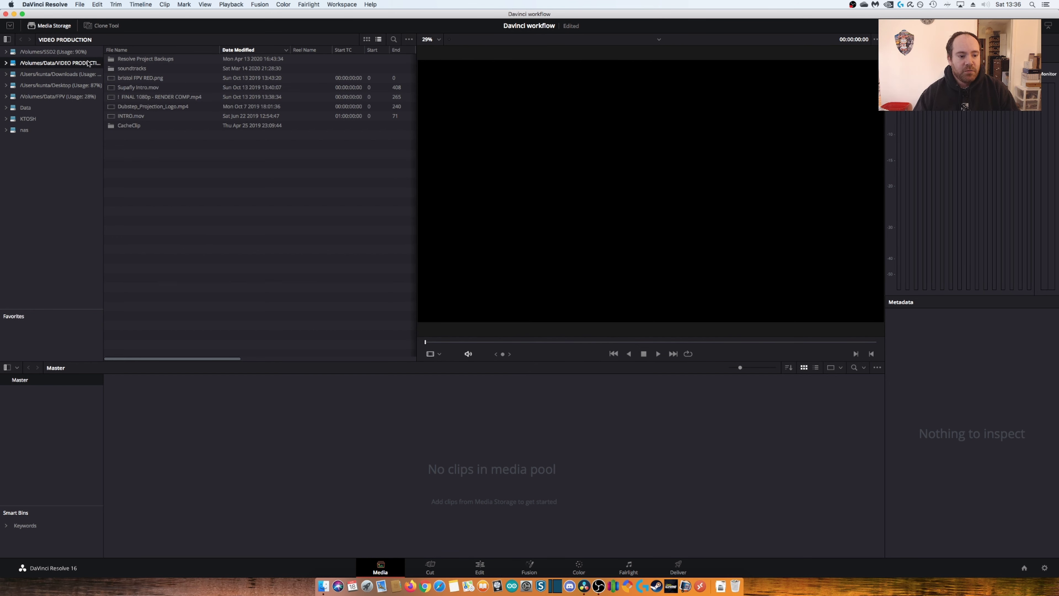
click(133, 88)
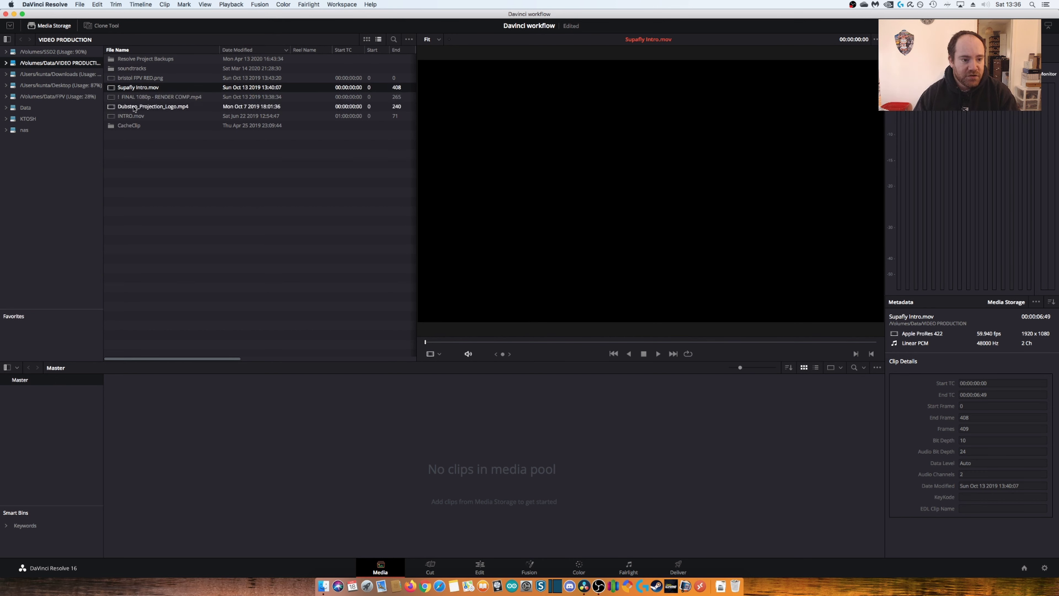
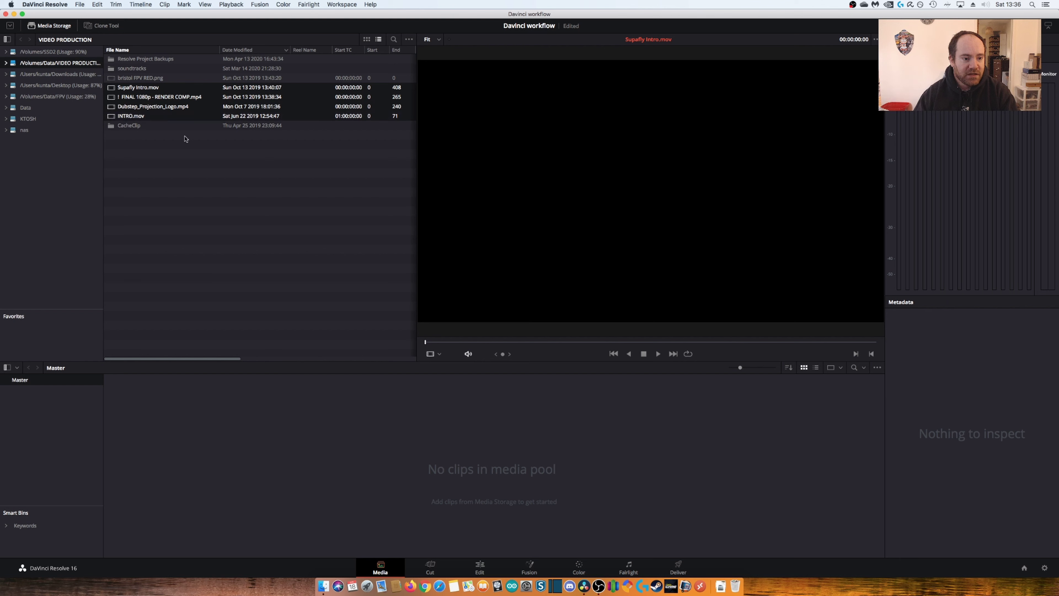
Import Supafly Intro.mov and the other intro clips into the Media Pool, keeping the project frame rate
mouse_move(129, 89)
mouse_down()
mouse_move(190, 414)
mouse_move(200, 421)
mouse_up()
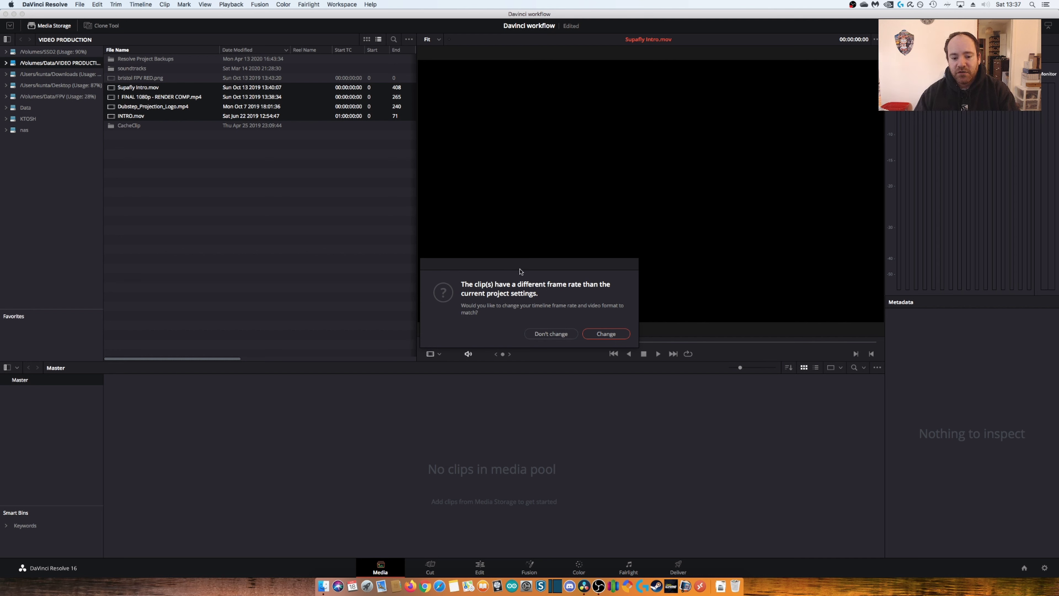
drag(519, 267, 522, 237)
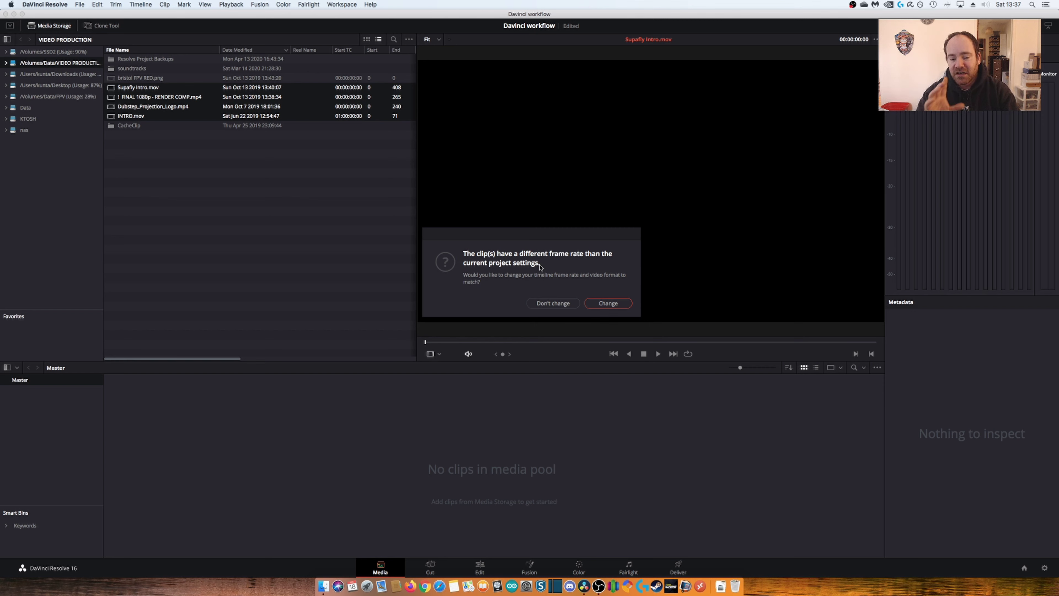
click(555, 304)
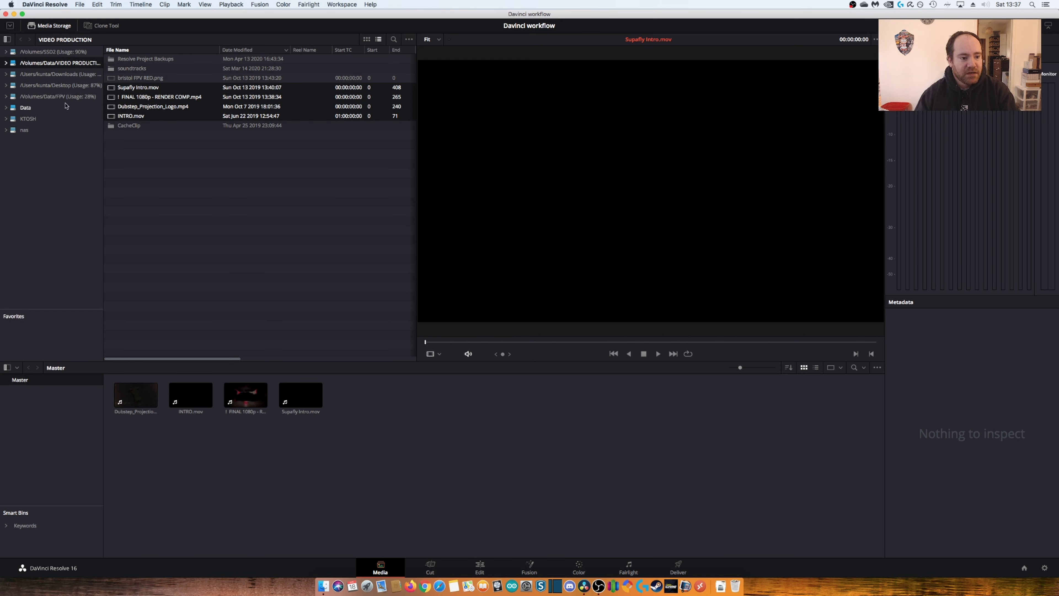
Open the session5 3 folder on /Volumes/Data/FPV and preview clips GP010315.MP4 and GOPR0312.MP4
click(57, 97)
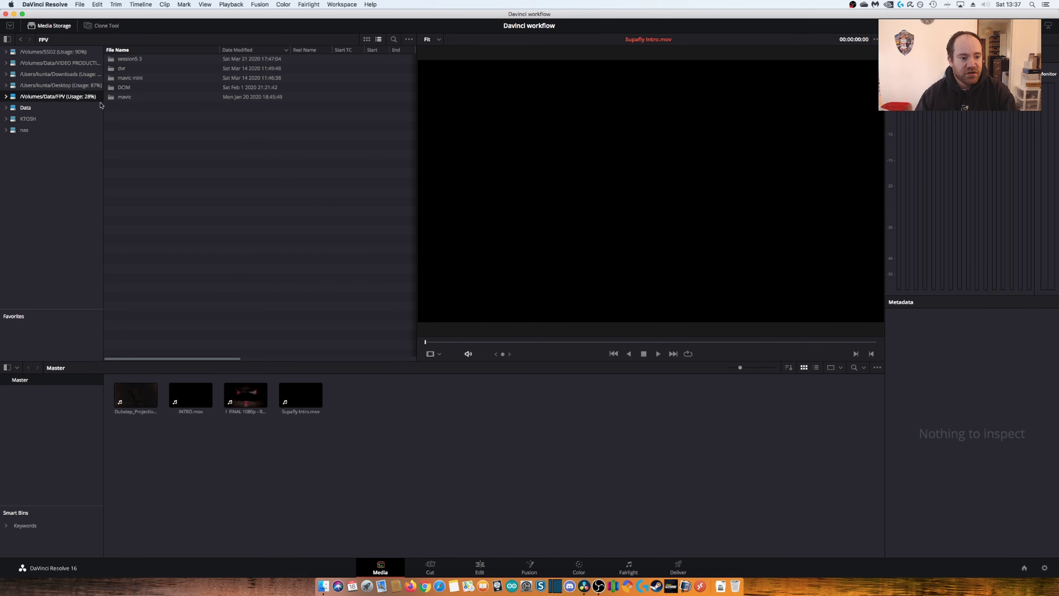
click(119, 60)
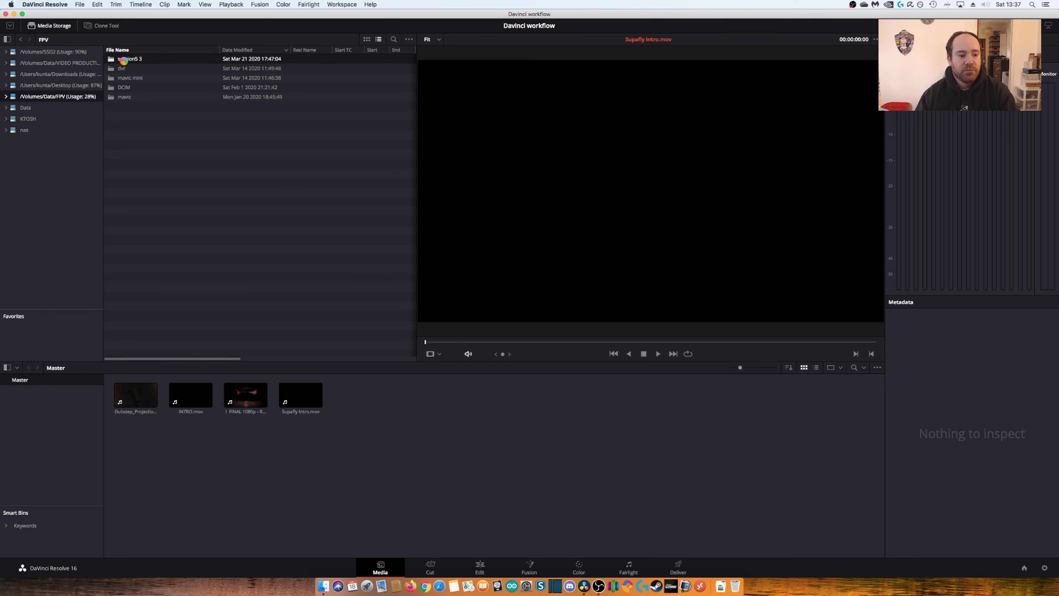
double_click(121, 60)
click(133, 59)
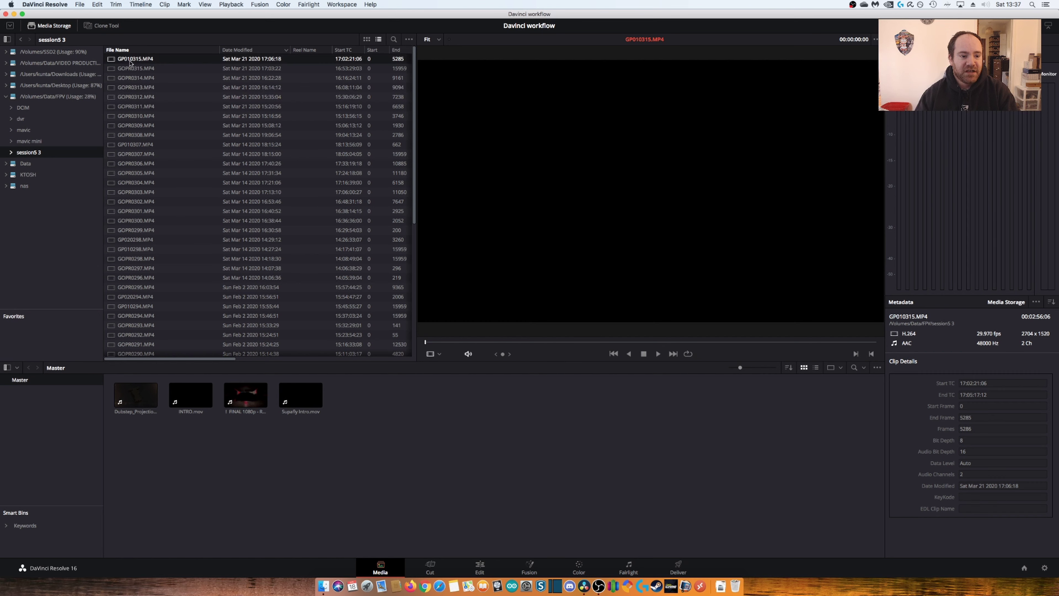
click(132, 97)
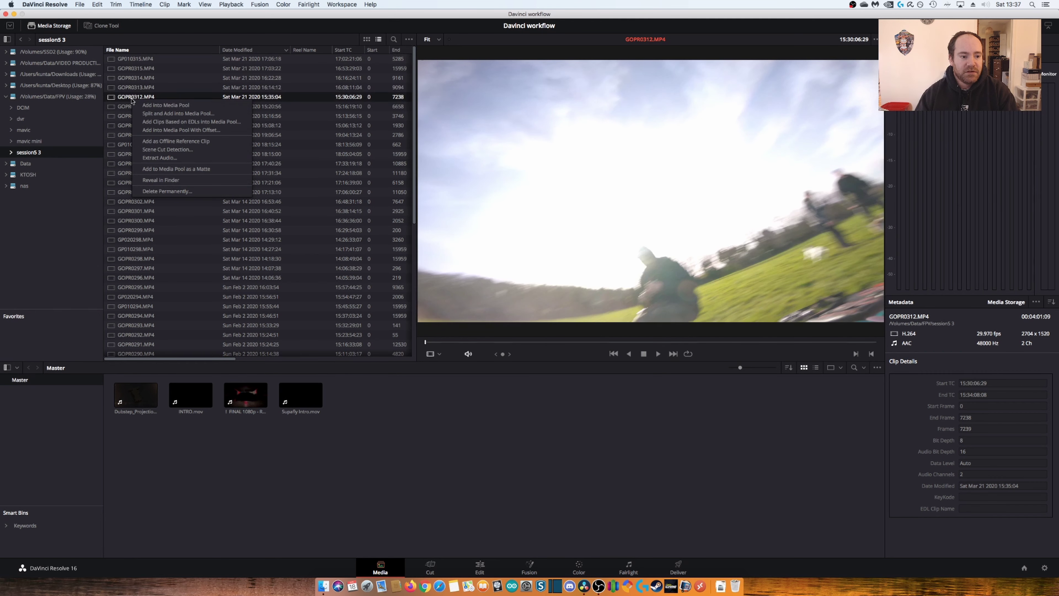
click(128, 60)
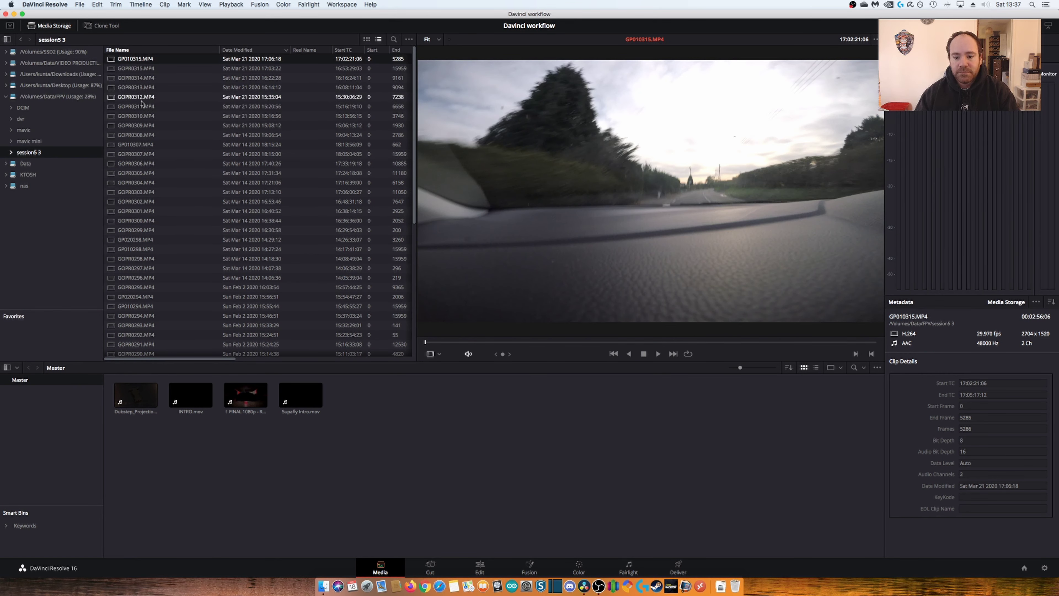
Load GOPR0314.MP4 in the source viewer and skim through its footage frame by frame
click(134, 68)
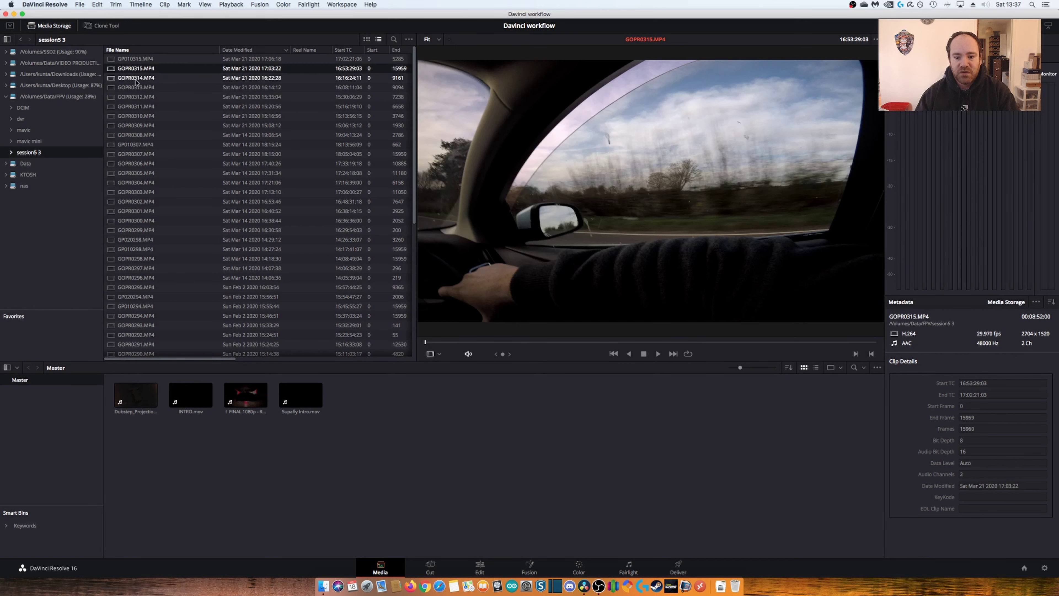
click(135, 77)
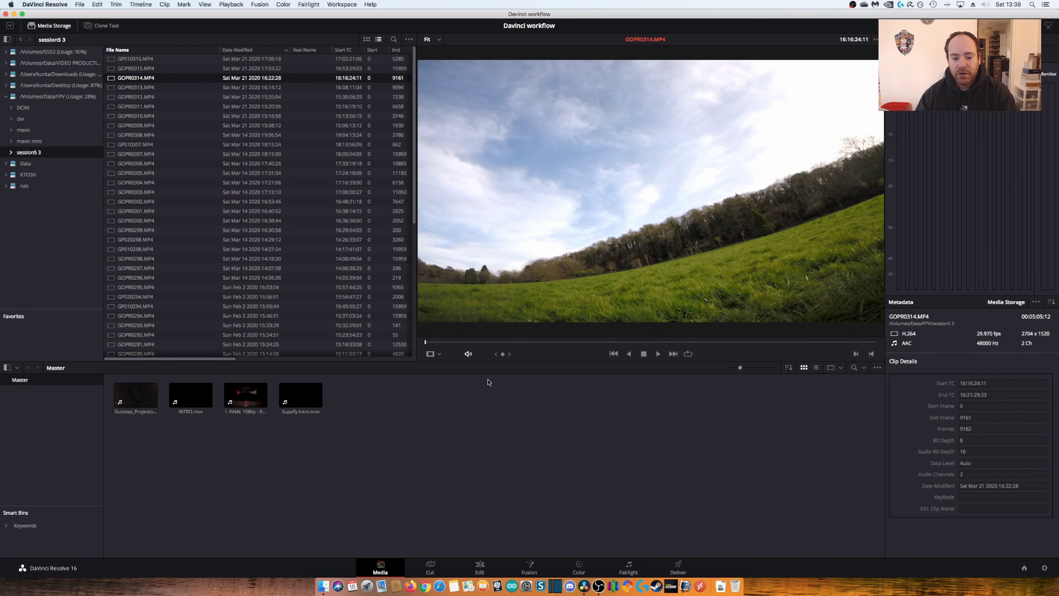
mouse_move(429, 346)
mouse_down()
mouse_move(570, 342)
mouse_move(428, 344)
mouse_move(438, 357)
mouse_up()
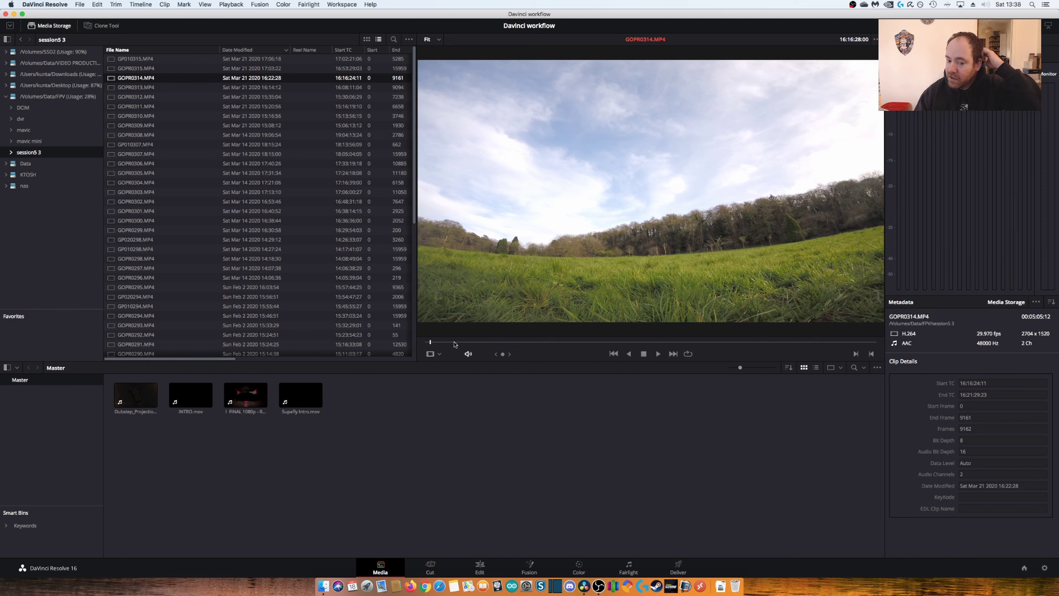
click(432, 343)
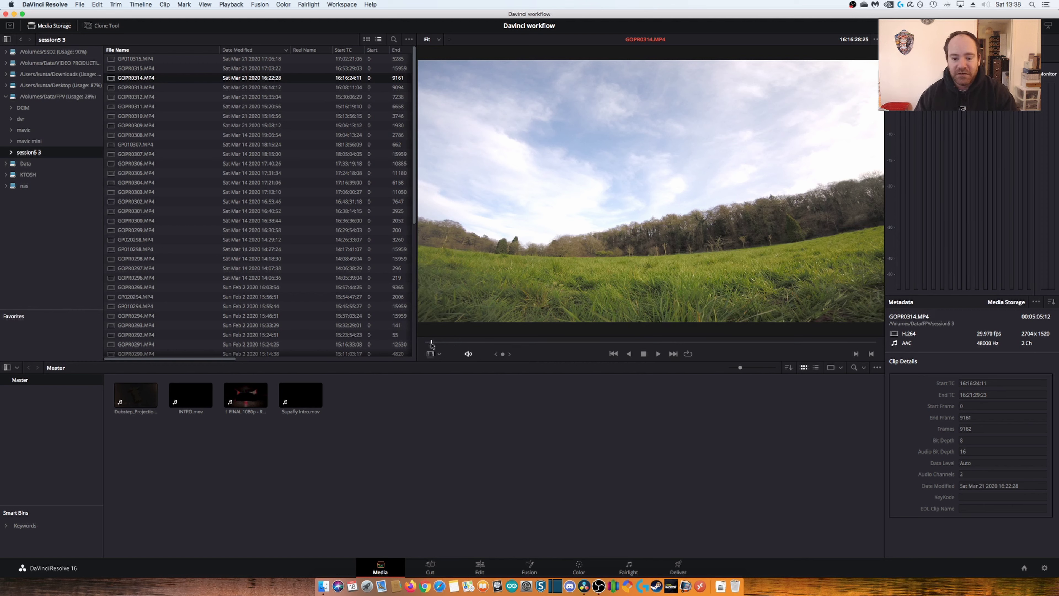
mouse_move(431, 343)
mouse_down()
mouse_move(450, 346)
mouse_move(442, 350)
mouse_up()
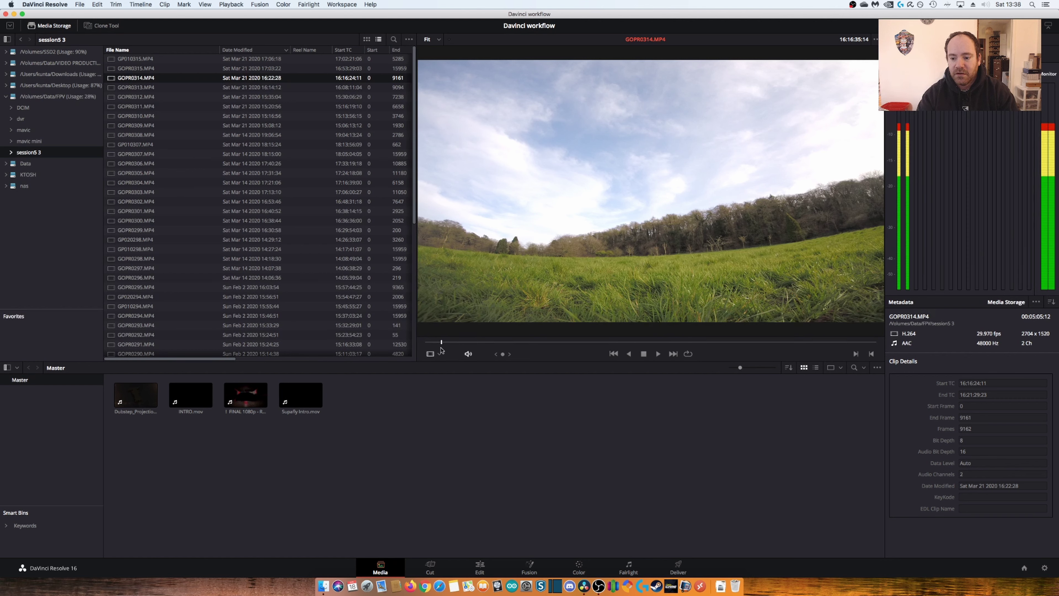
key(Left)
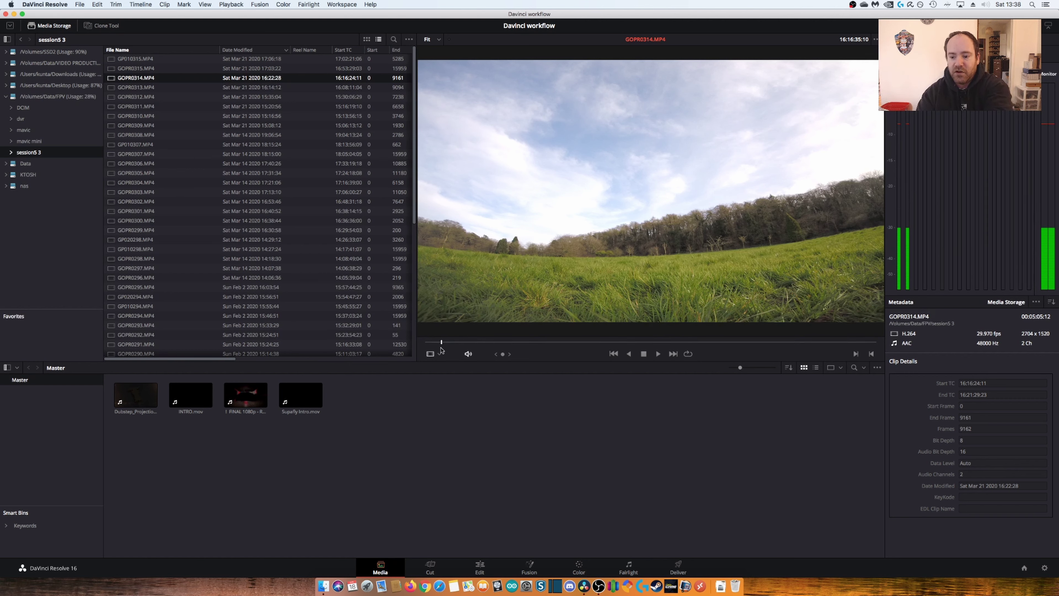
key(Right)
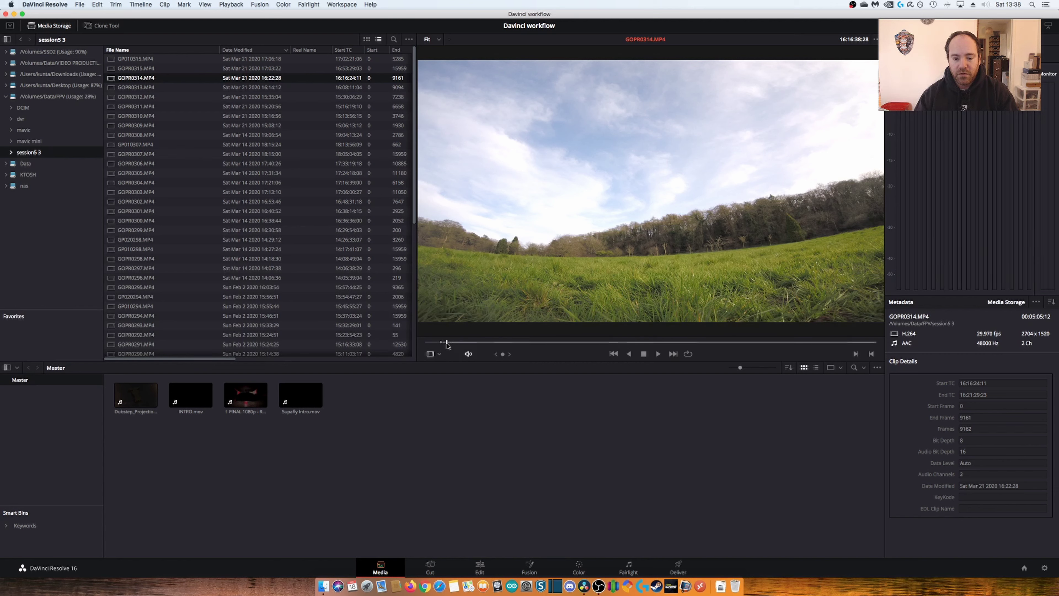
Find the start of the shot and add that GOPR0314 section to the Media Pool as a subclip
drag(445, 345, 482, 348)
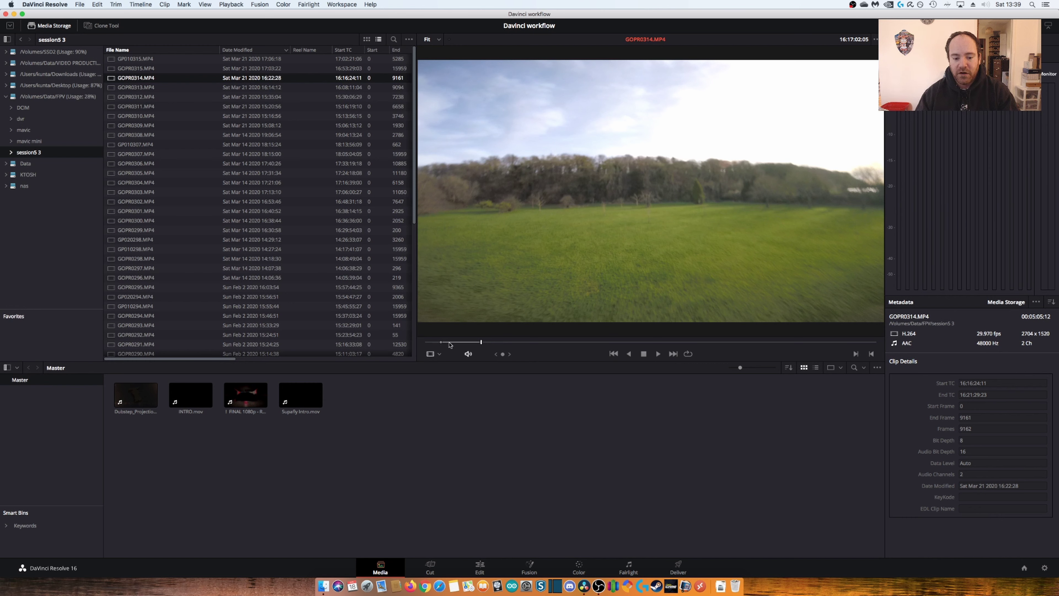
drag(481, 344, 463, 342)
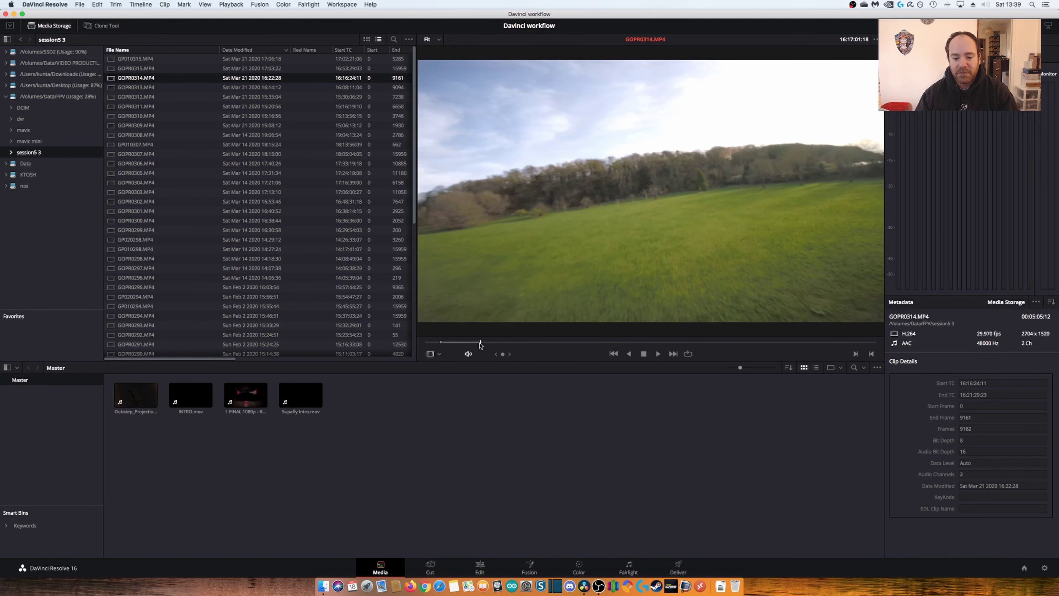
key(space)
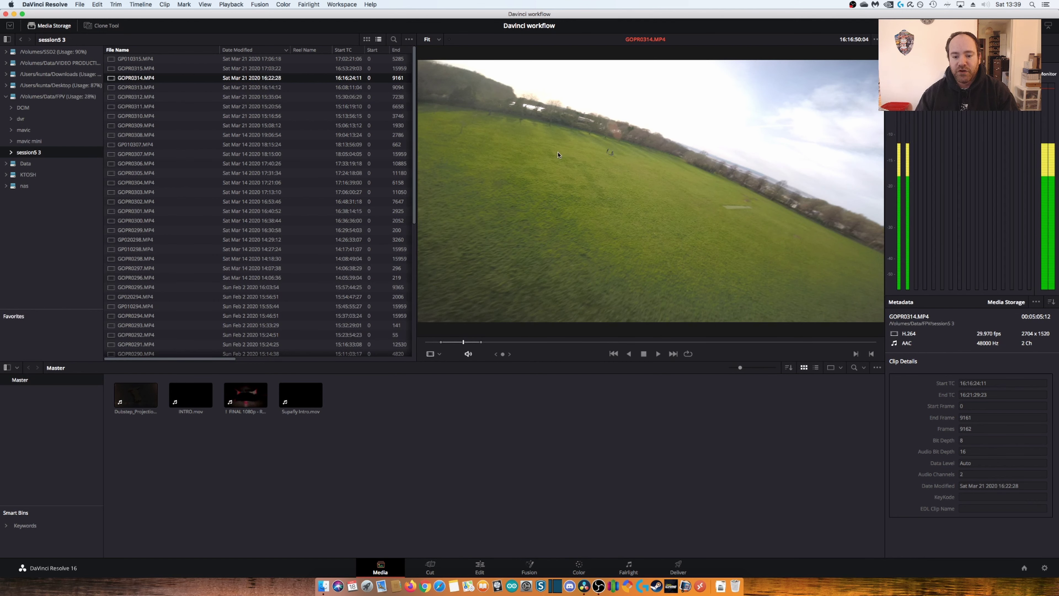
mouse_move(558, 154)
mouse_down()
mouse_move(537, 212)
mouse_move(385, 400)
mouse_up()
click(354, 412)
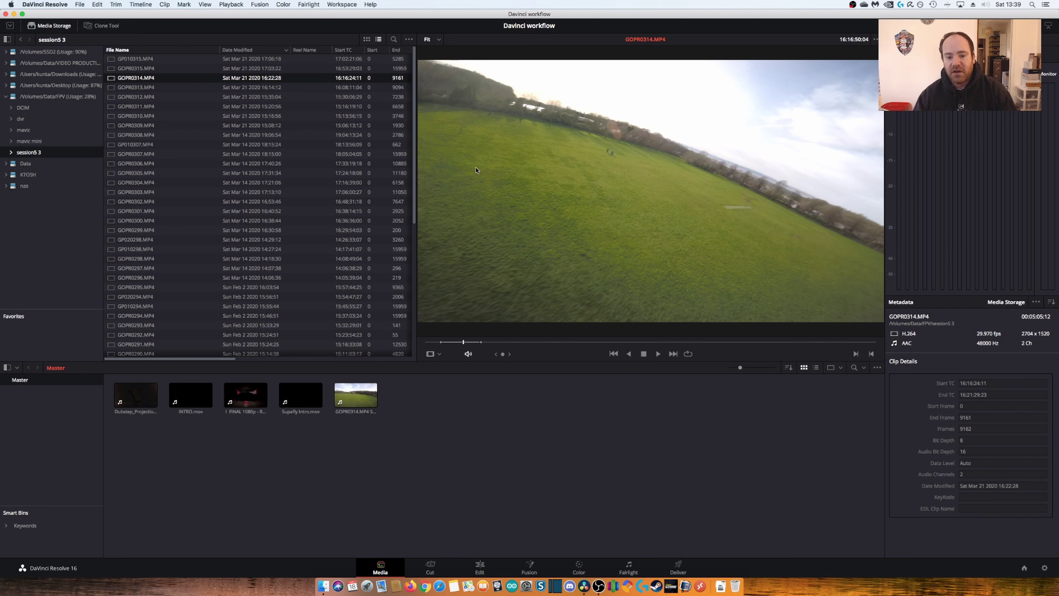
Scrub further into GOPR0314, clear its in/out marks, and play the flight footage
drag(492, 345, 496, 344)
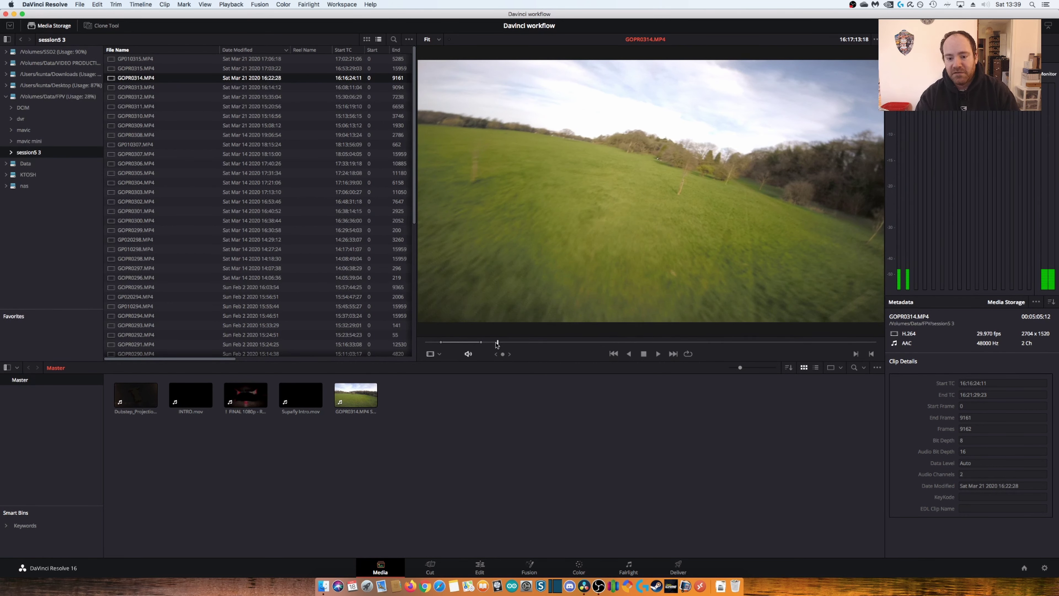
drag(497, 345, 497, 344)
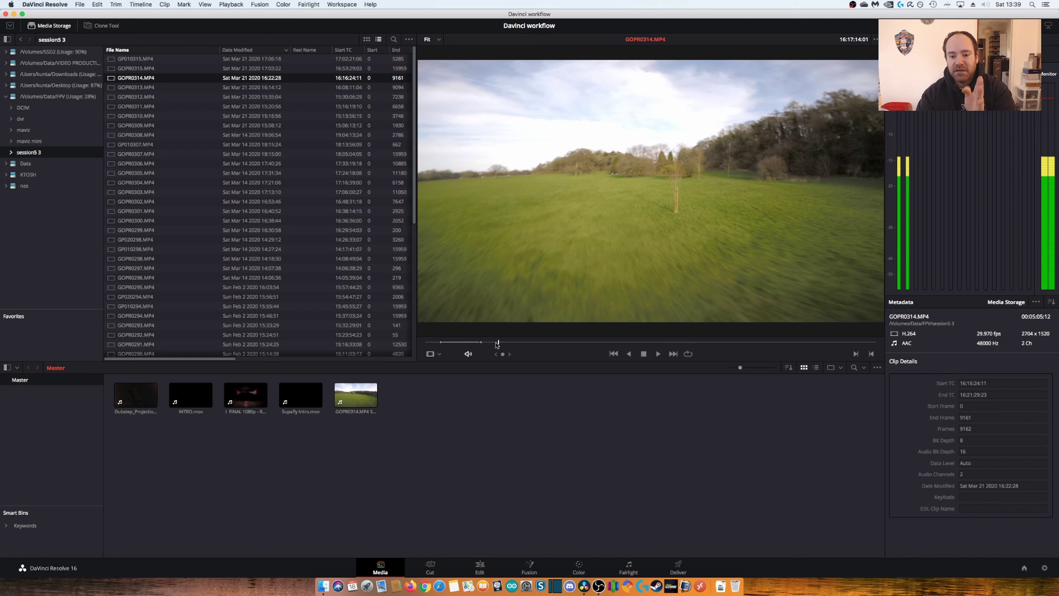
drag(497, 344, 497, 344)
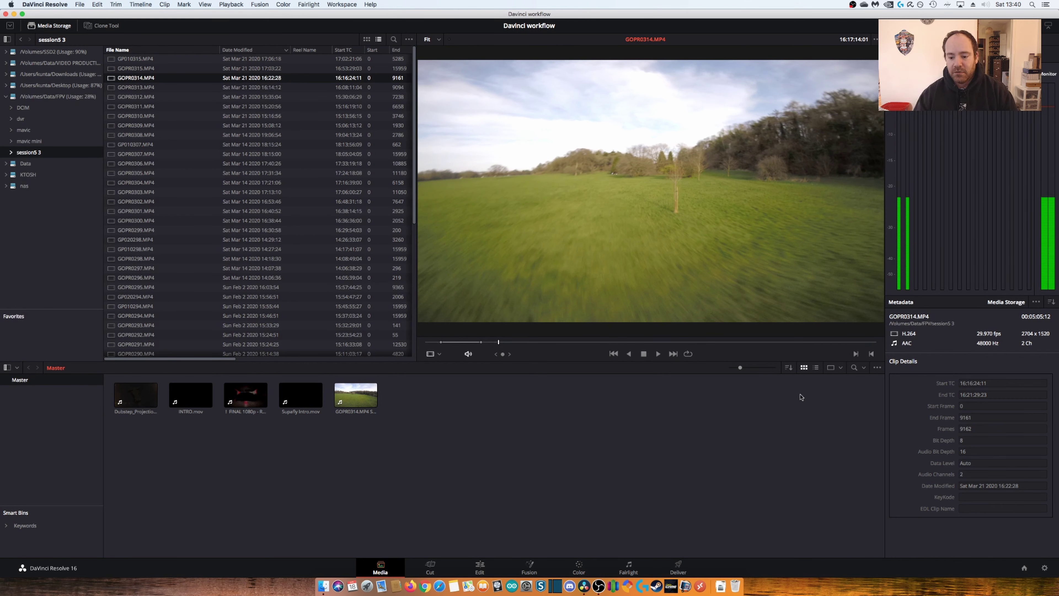
click(851, 358)
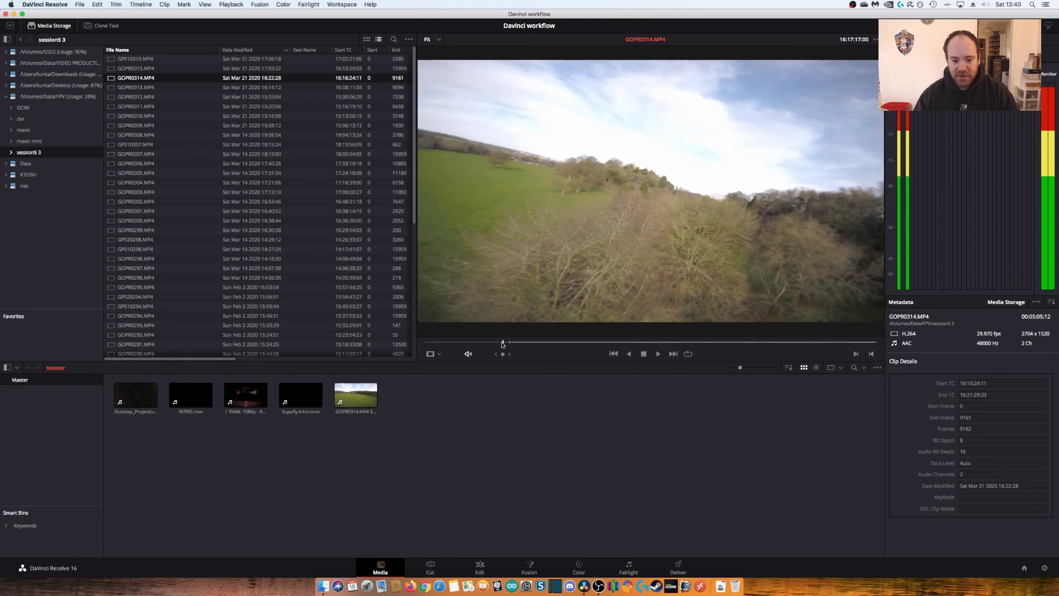
click(499, 342)
drag(499, 342, 499, 344)
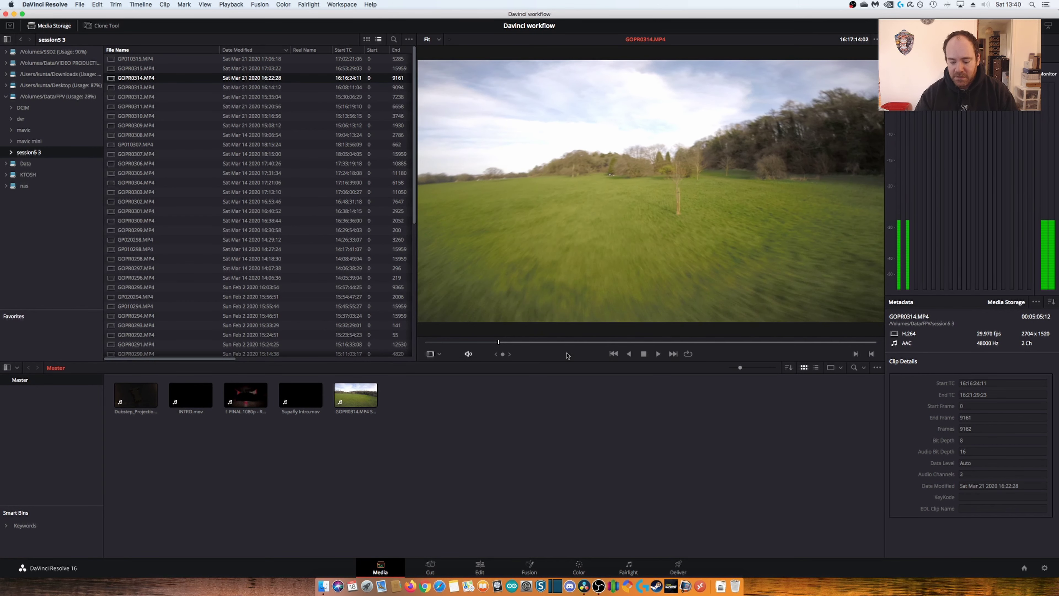
key(space)
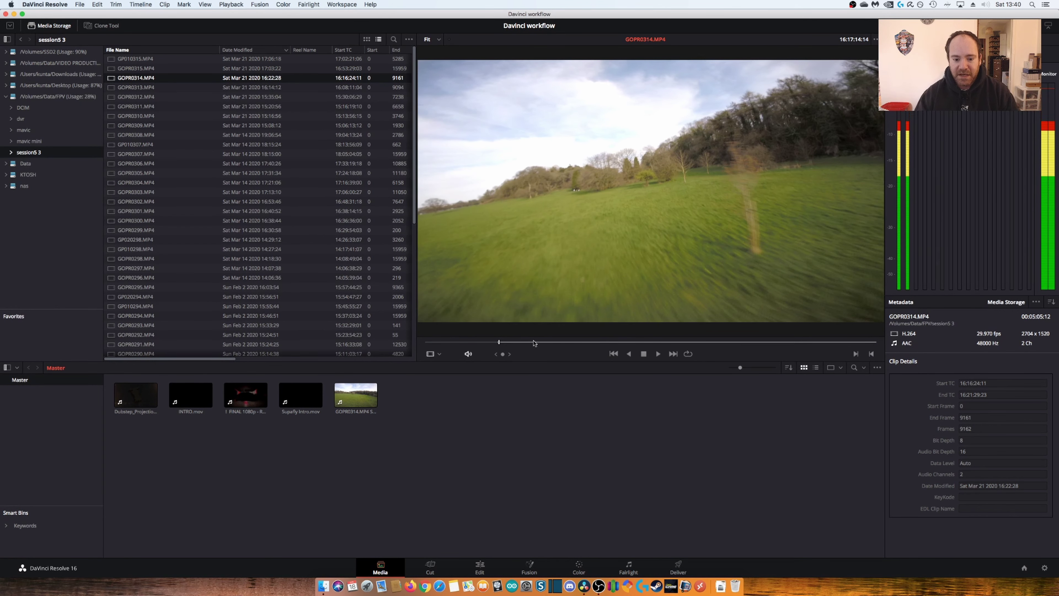
Mute the preview, find the drone-in-the-field shot, and save it as a second GOPR0314 subclip
click(499, 344)
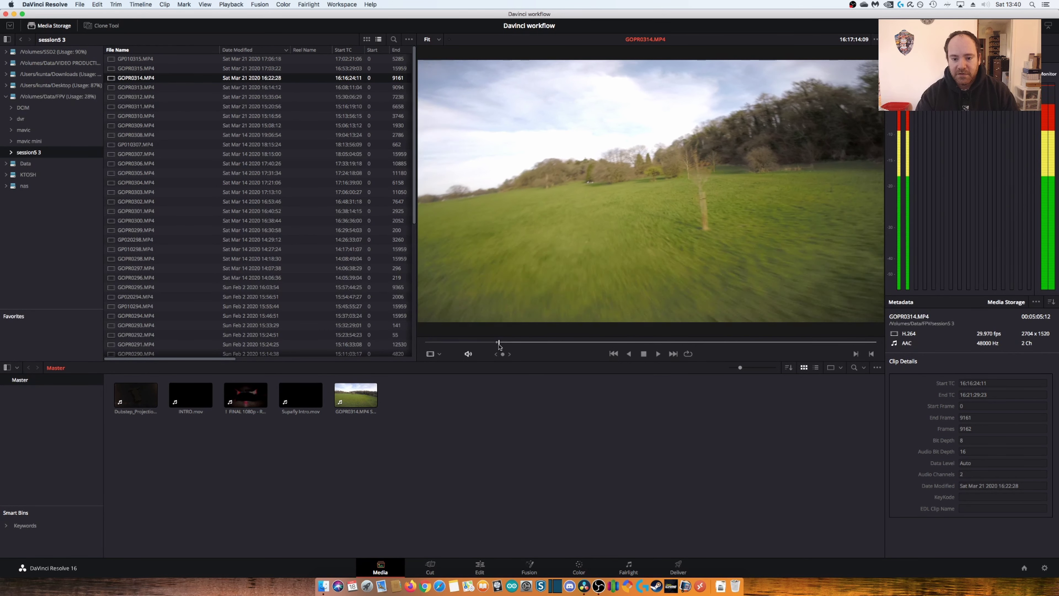
key(Left)
key(Left)
key(Left)
key(Left)
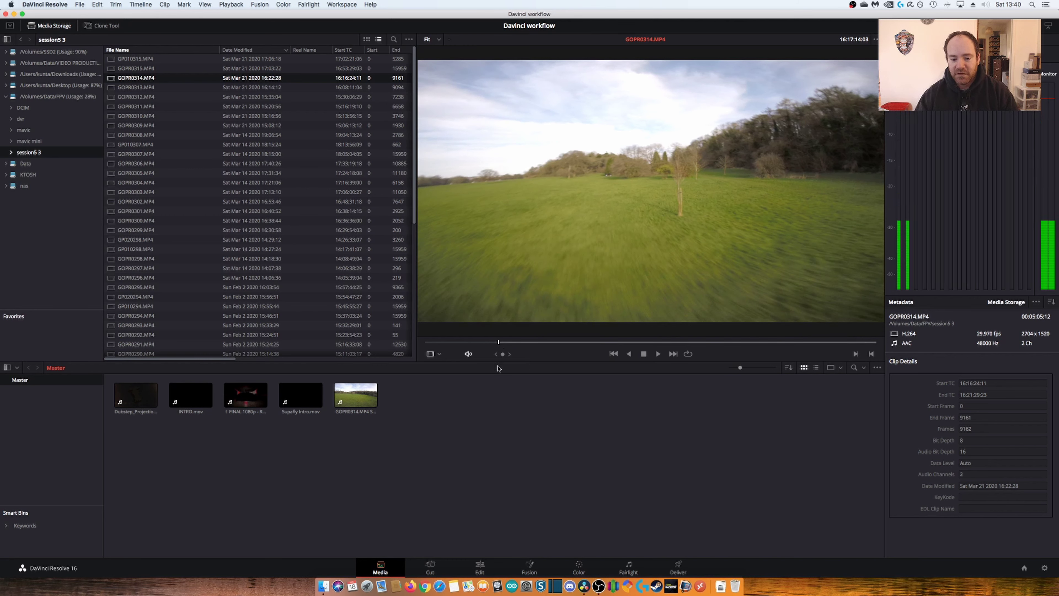
click(658, 354)
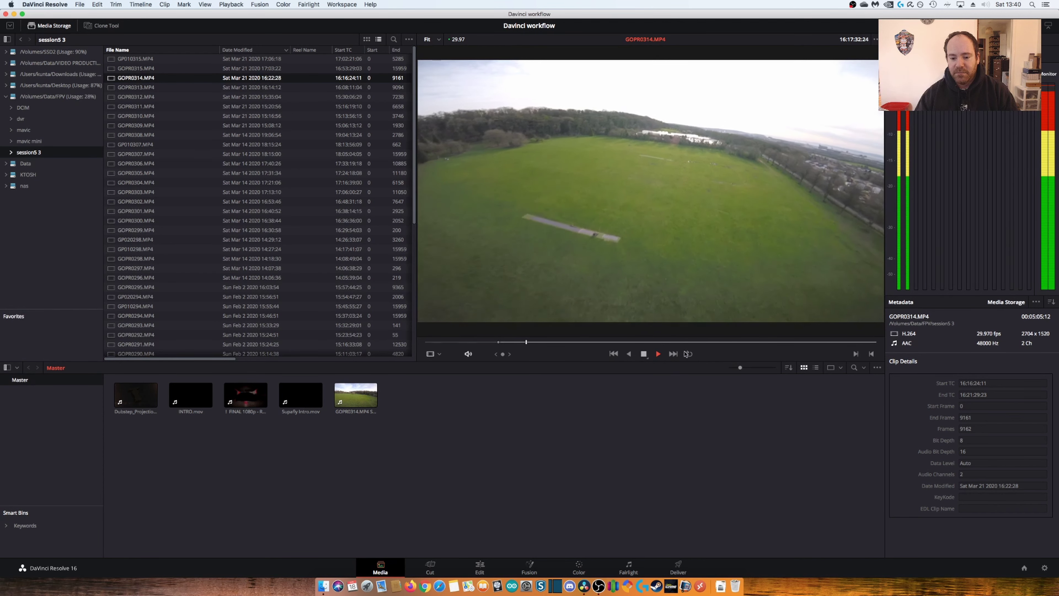
click(468, 354)
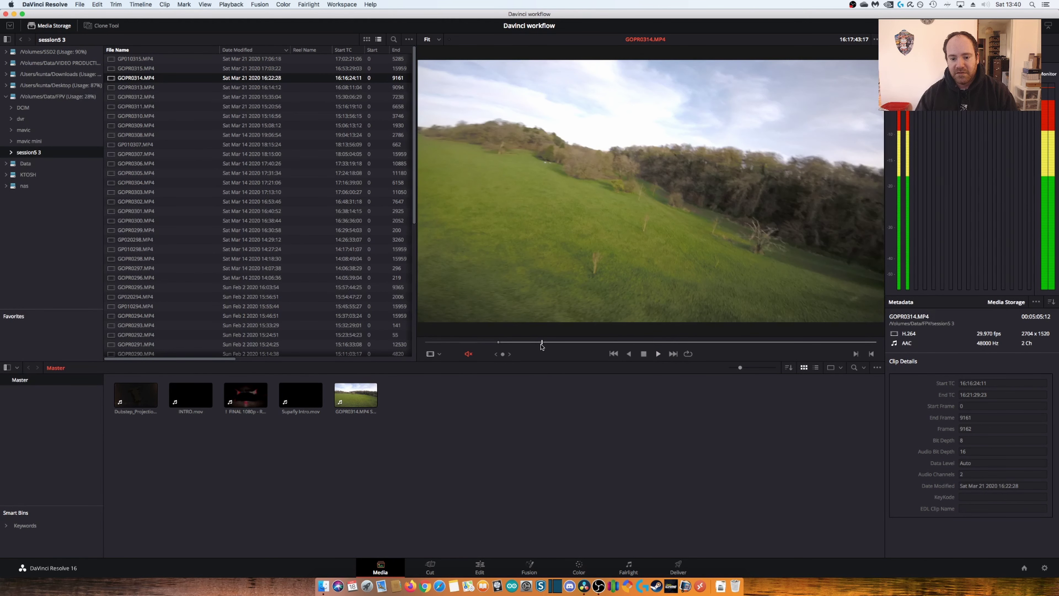
click(538, 343)
drag(537, 345, 539, 343)
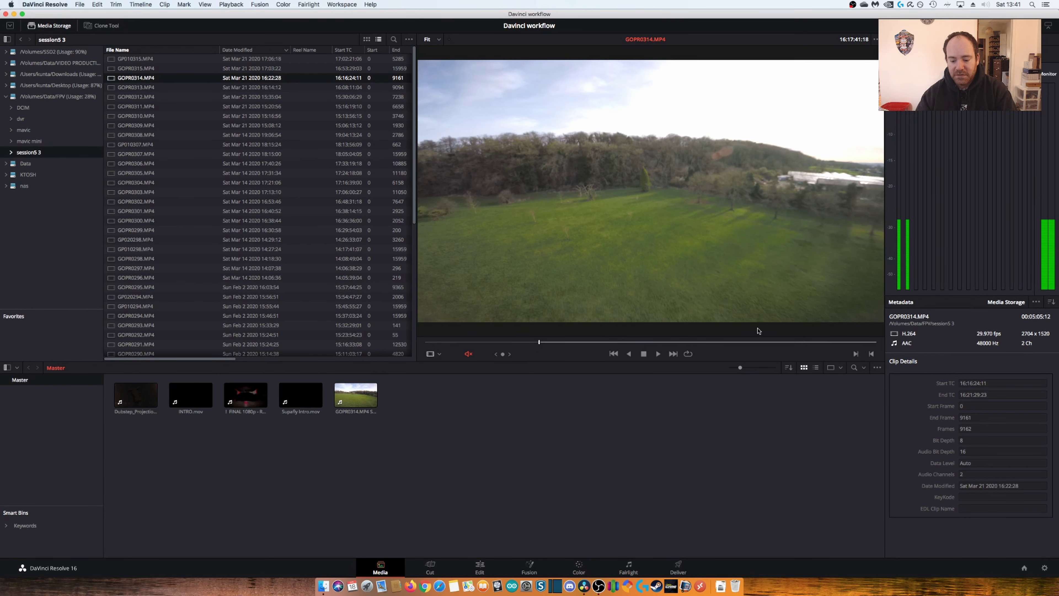
key(Right)
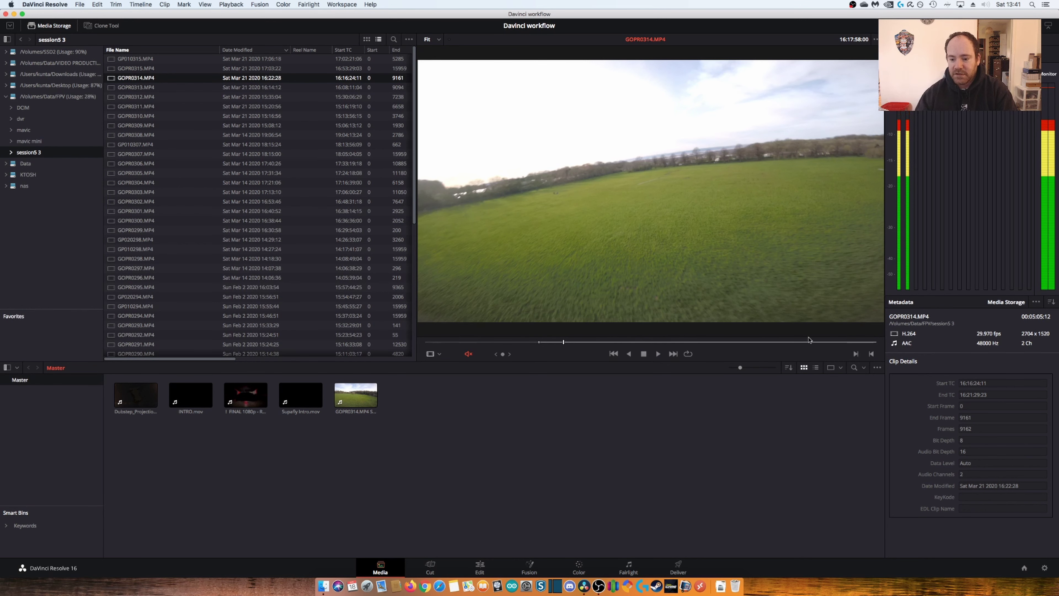
drag(625, 221, 524, 430)
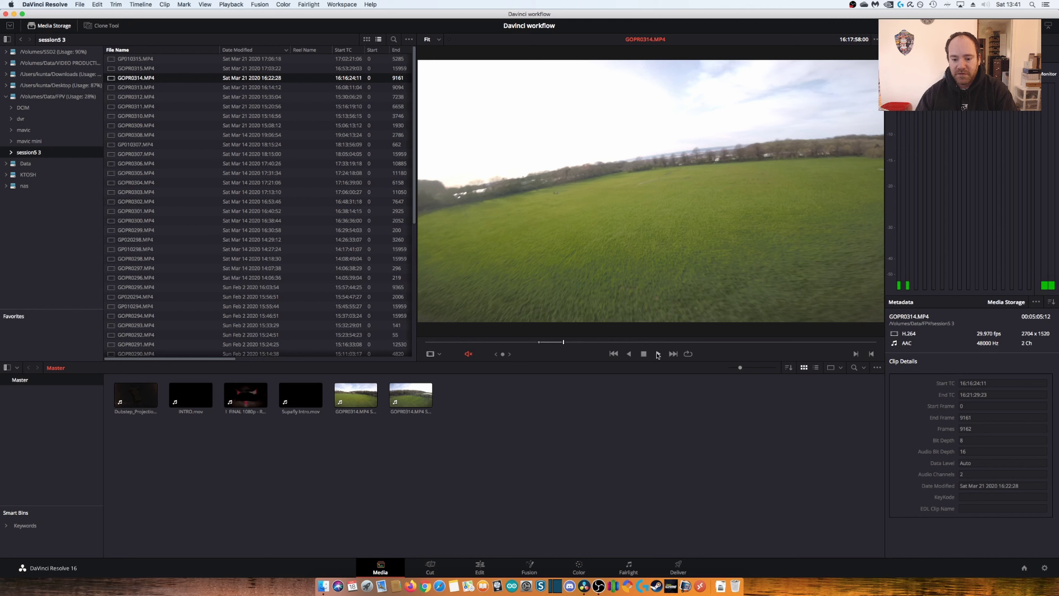
mouse_move(563, 342)
mouse_down()
mouse_move(582, 341)
mouse_move(572, 348)
mouse_up()
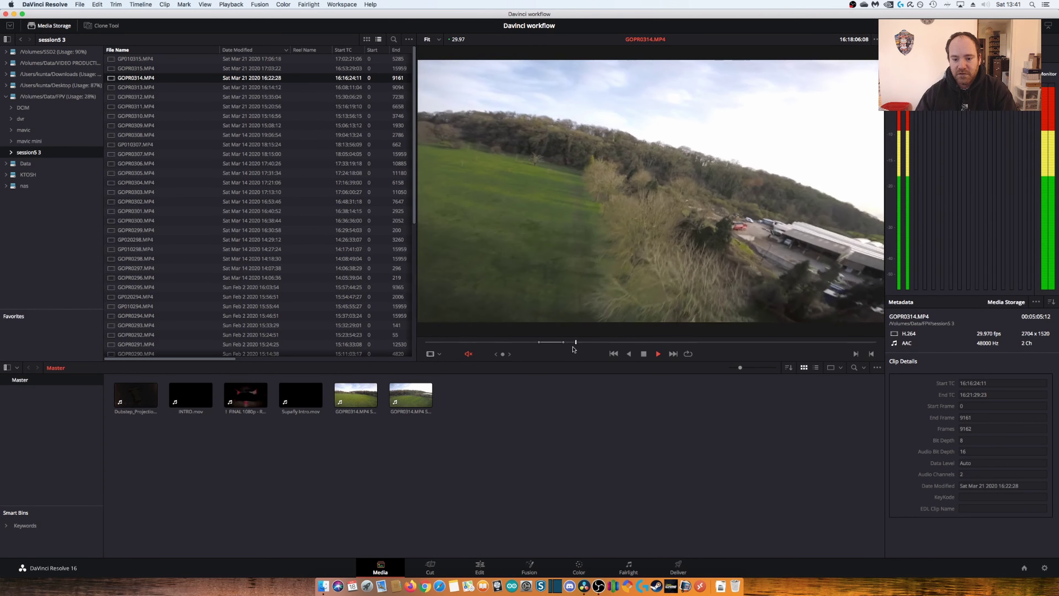
Scrub to the next shot and drag it into the Media Pool as a third GOPR0314 subclip
click(574, 343)
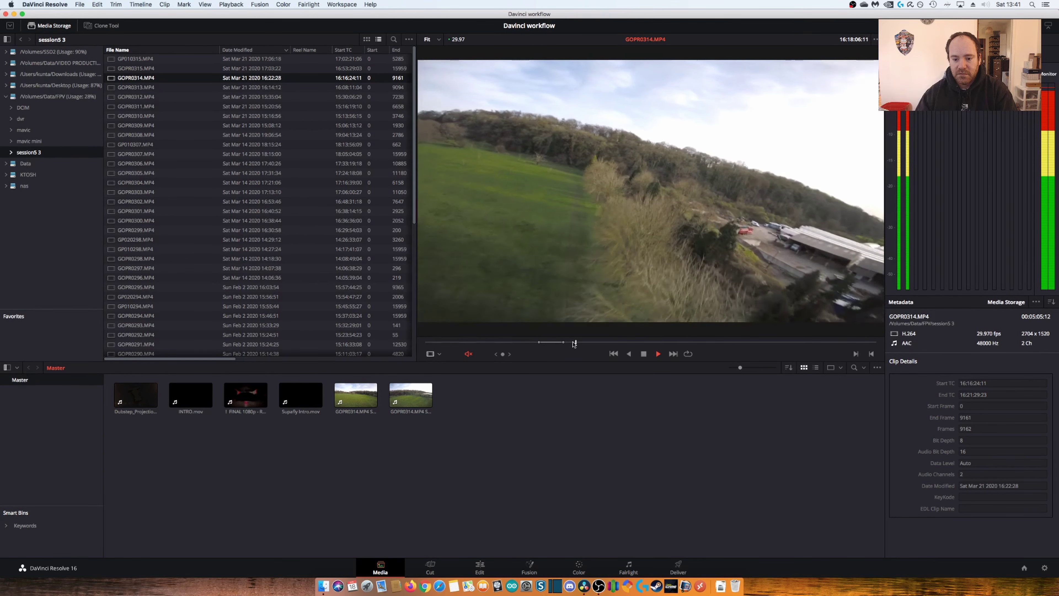
click(574, 343)
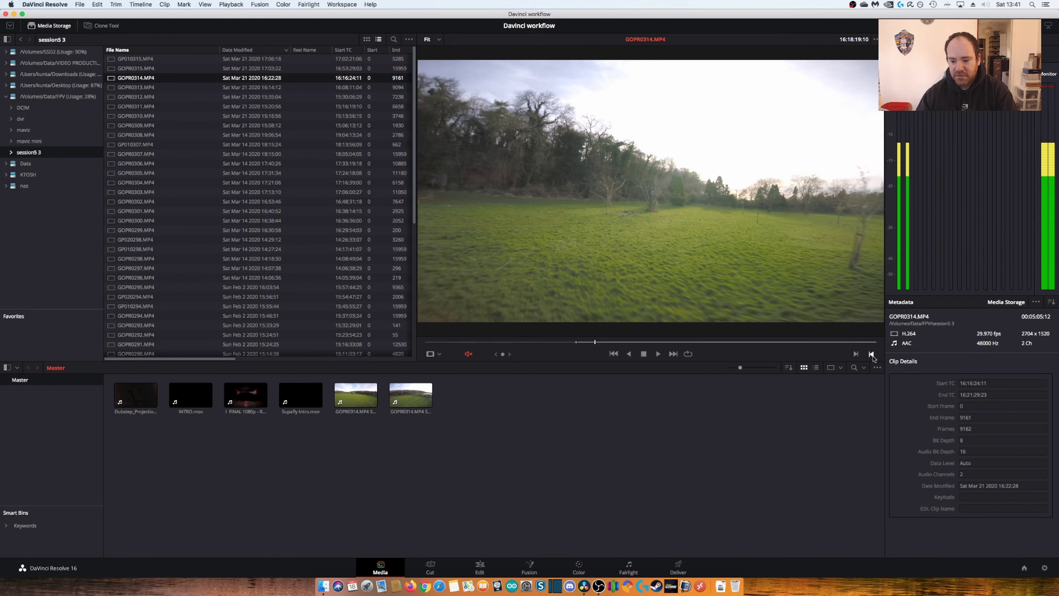
drag(593, 243, 566, 430)
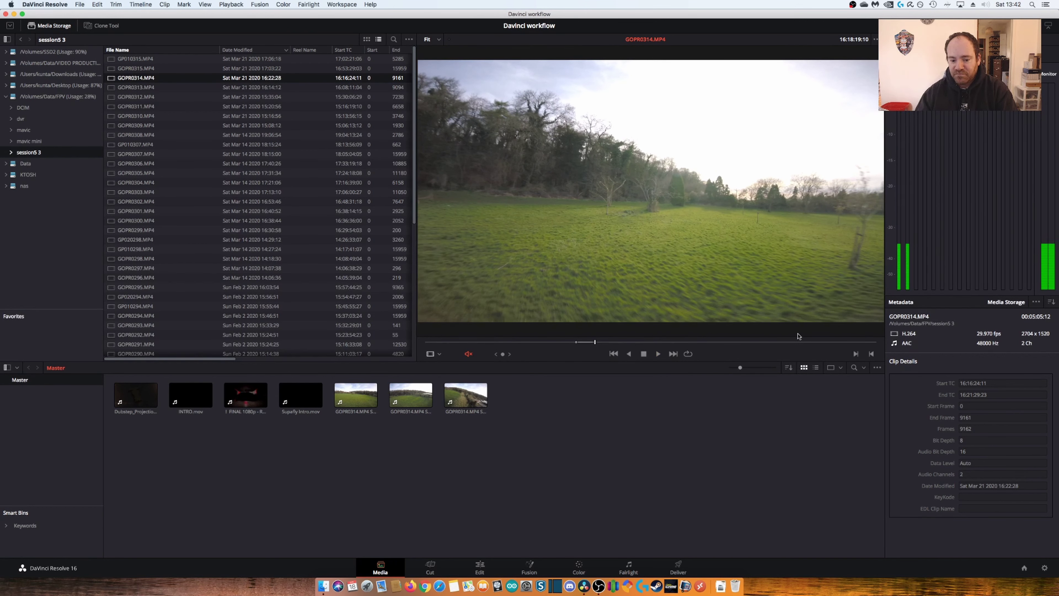
Play through the flight, stop on the chosen shot, and save it as a fourth GOPR0314 subclip
drag(629, 345, 630, 346)
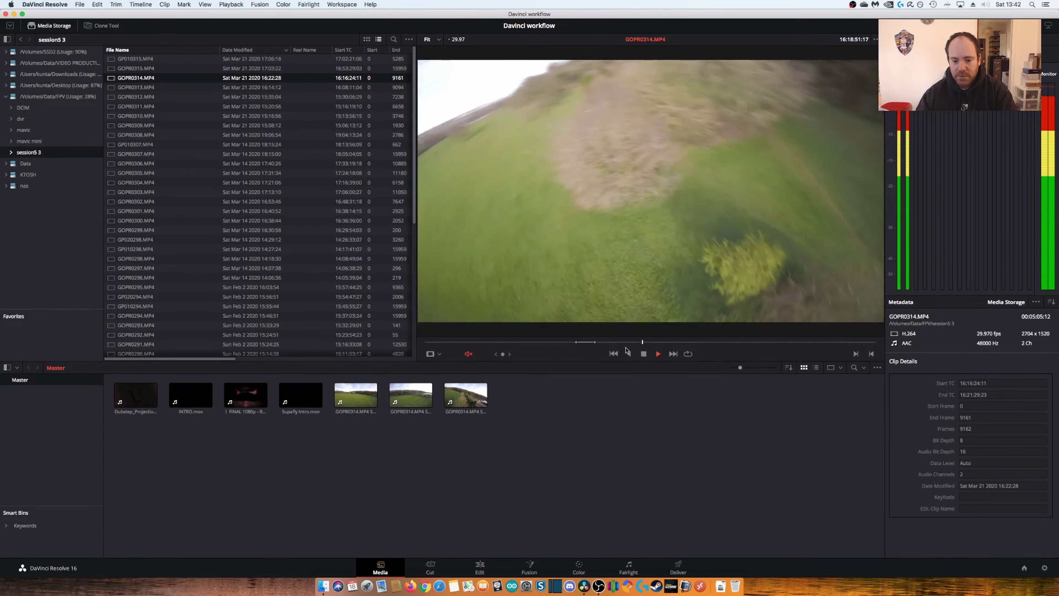
click(625, 344)
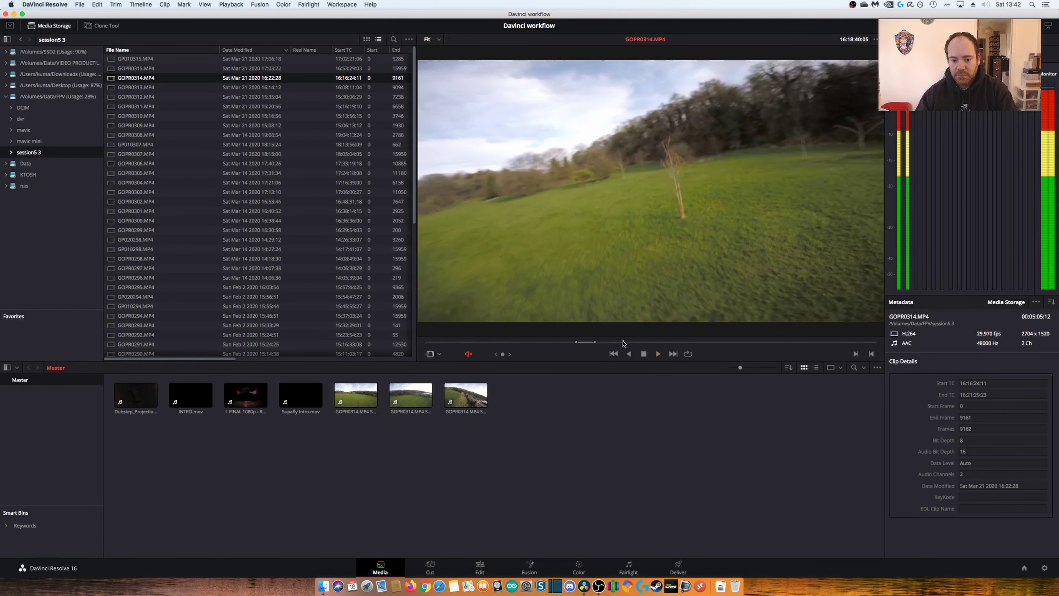
drag(615, 343, 614, 342)
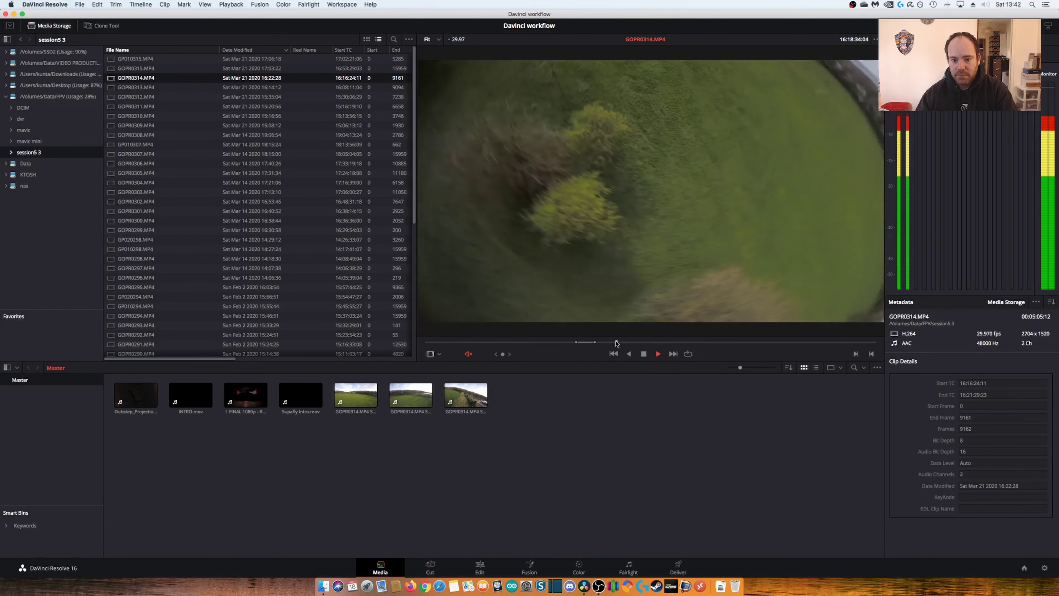
key(space)
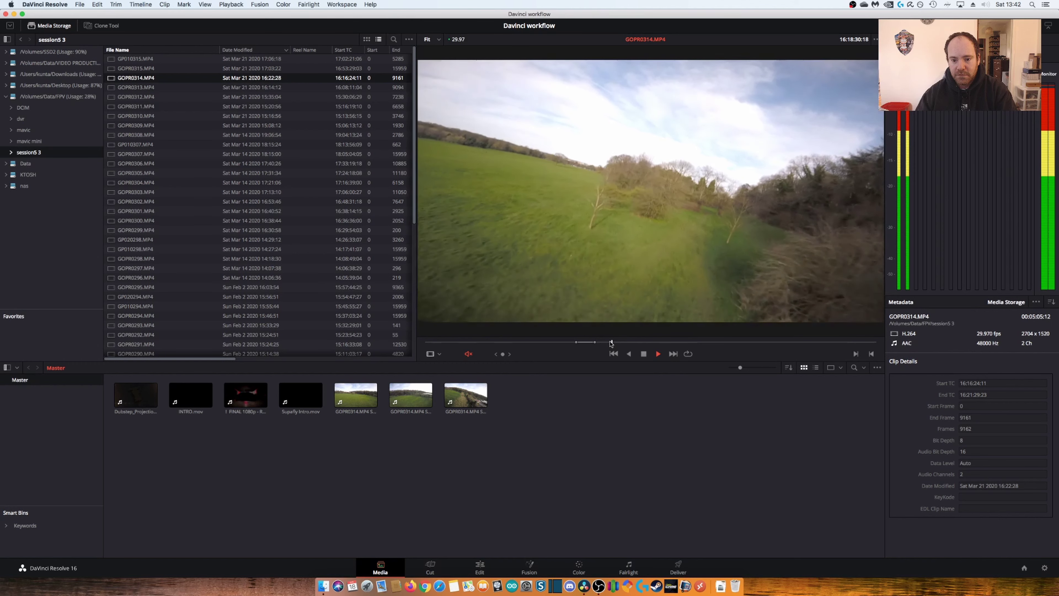
key(space)
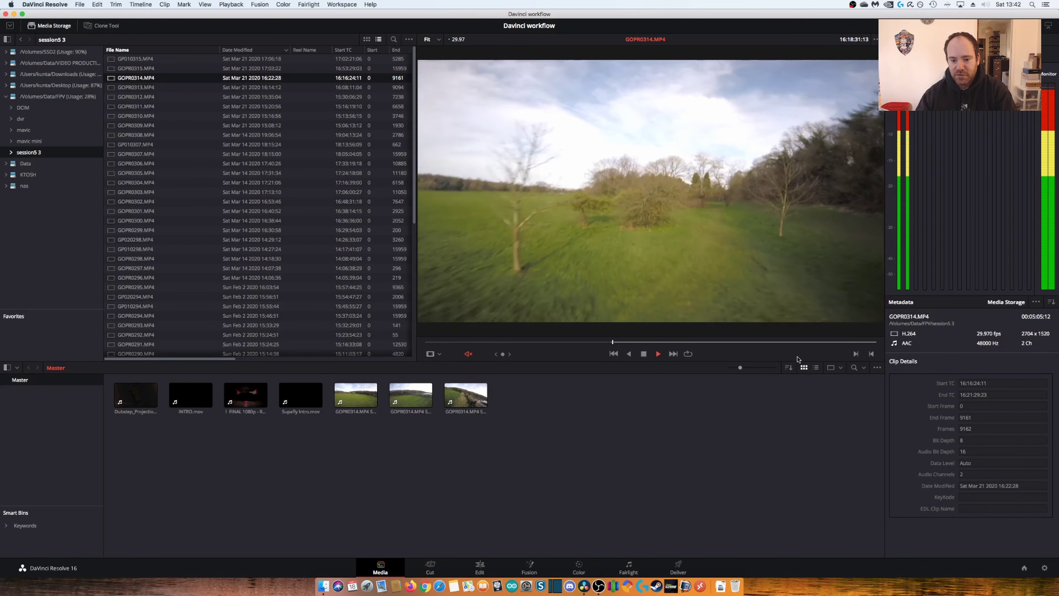
key(space)
key(space)
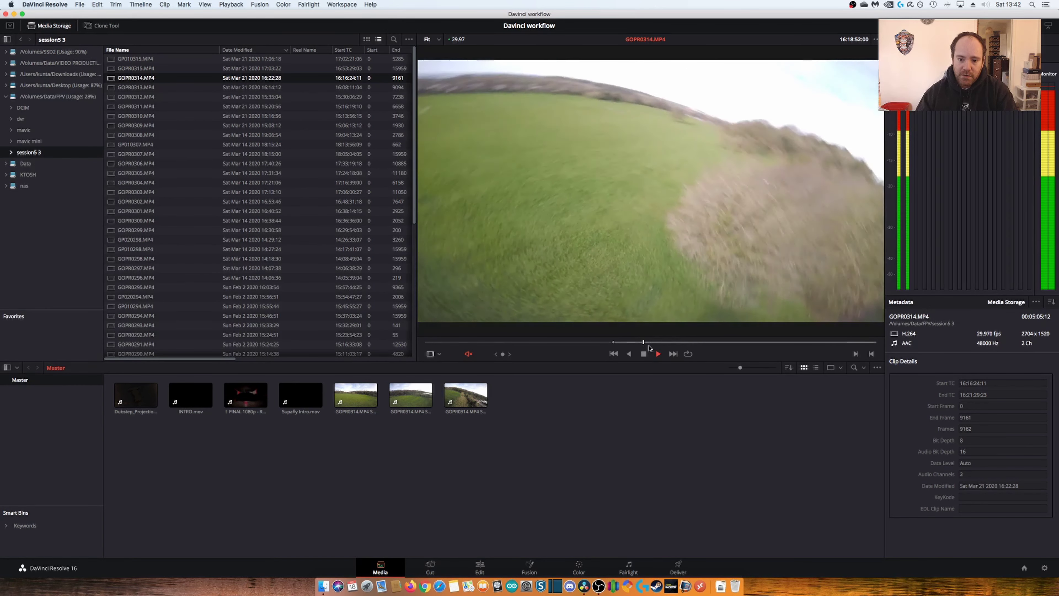
click(643, 353)
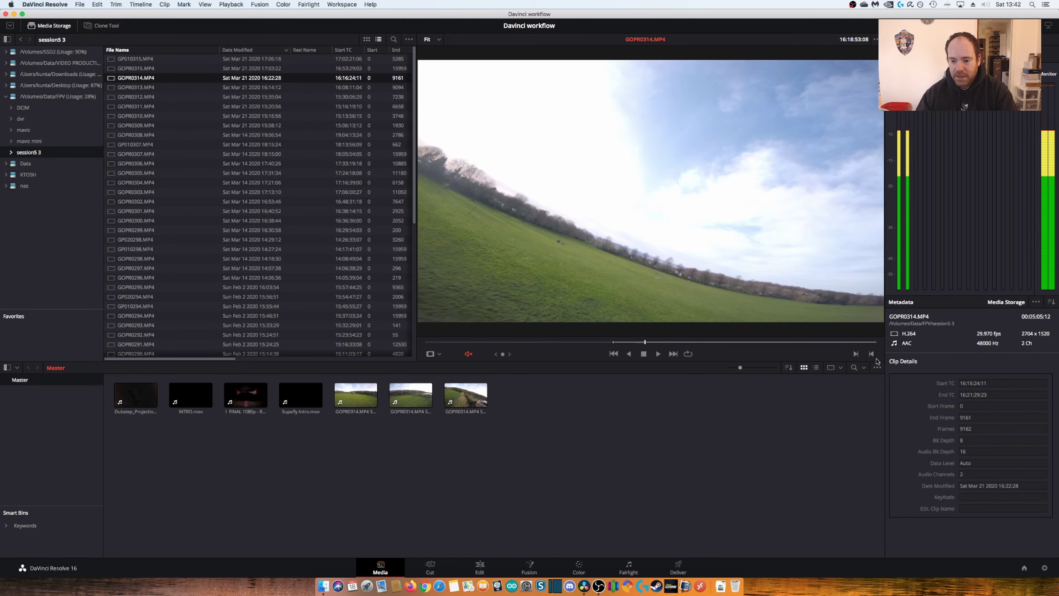
mouse_move(626, 267)
mouse_down()
mouse_move(618, 253)
mouse_move(592, 423)
mouse_up()
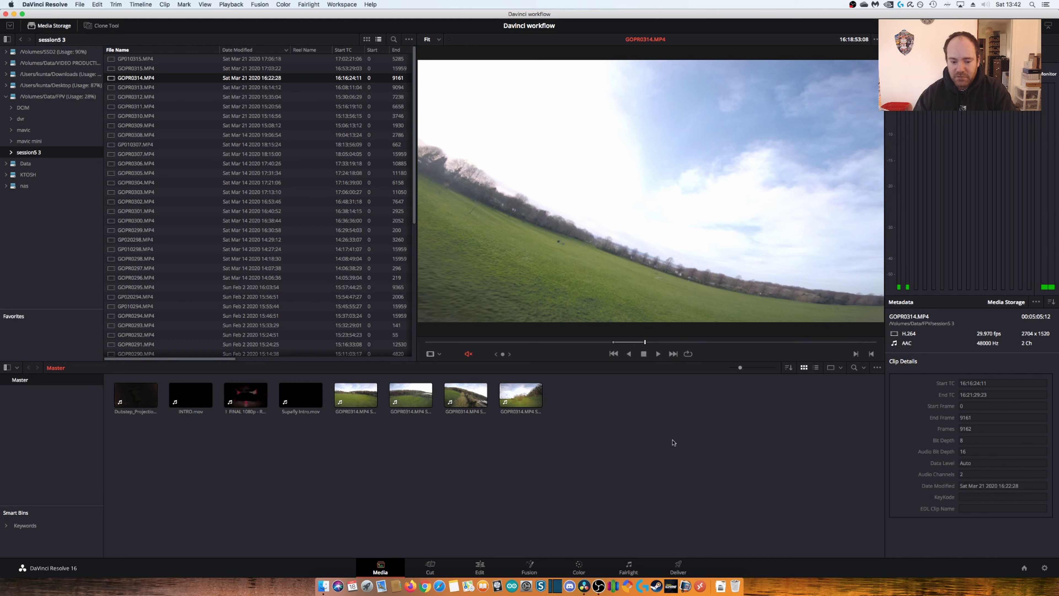
click(599, 496)
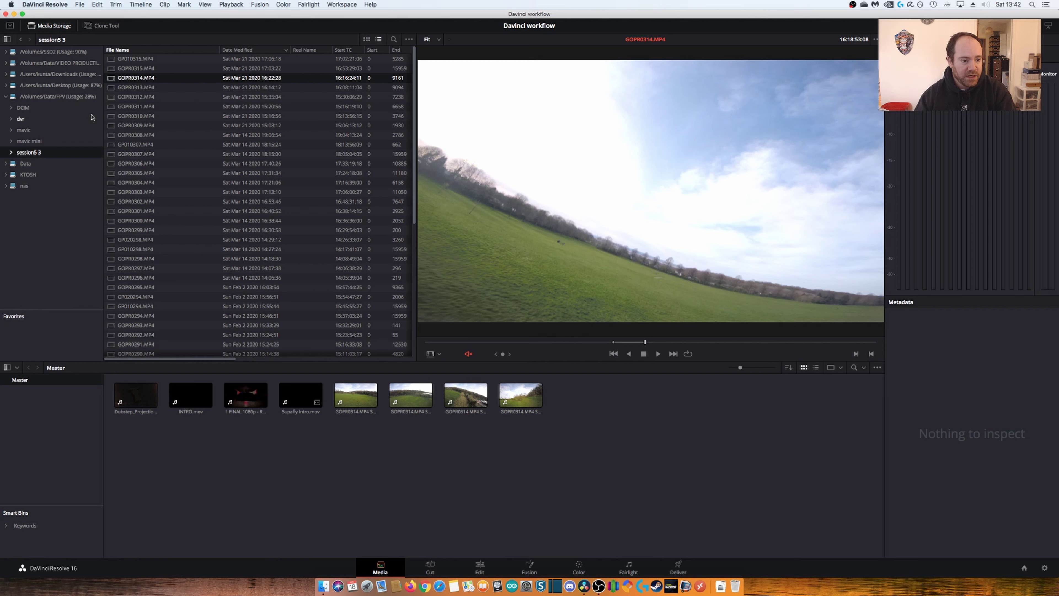
Import Epic Powerful Dubstep - AShamaluevMusic.mp3 from Downloads into the Media Pool
click(50, 85)
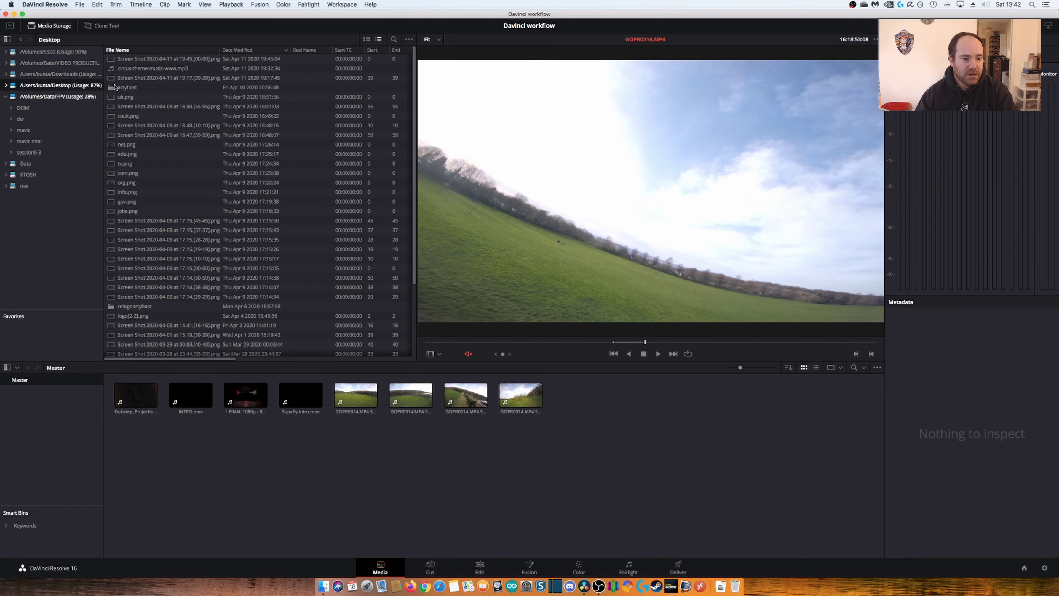
scroll(161, 186, down, 5)
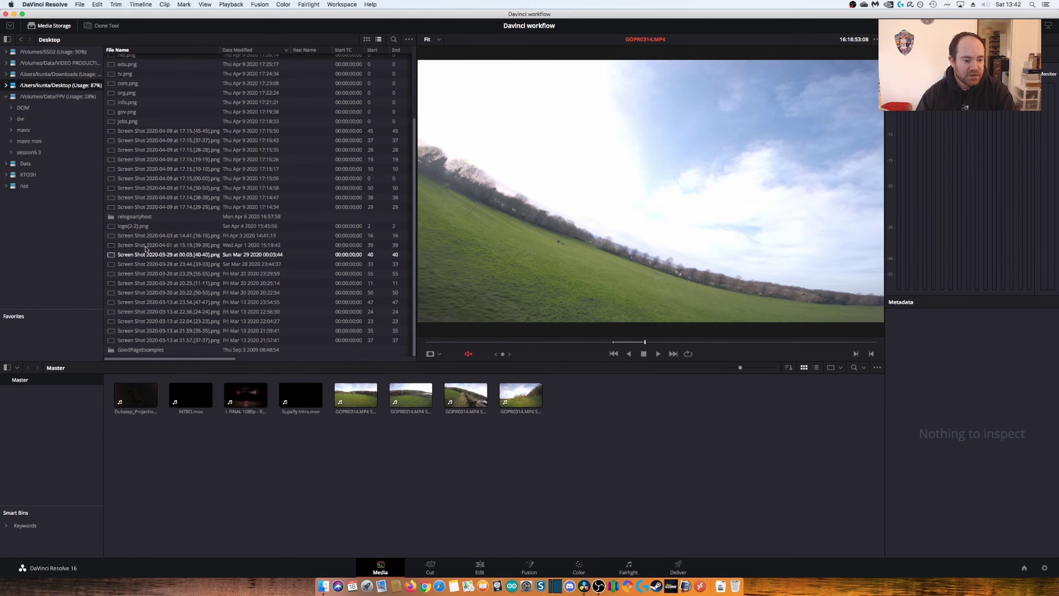
scroll(167, 251, up, 5)
click(53, 75)
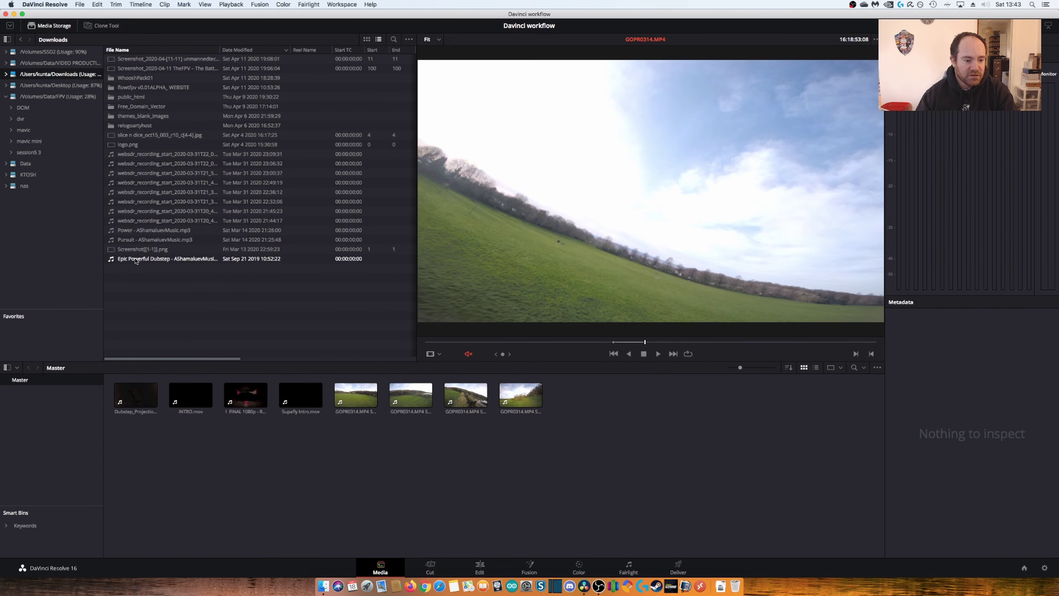
drag(135, 259, 405, 457)
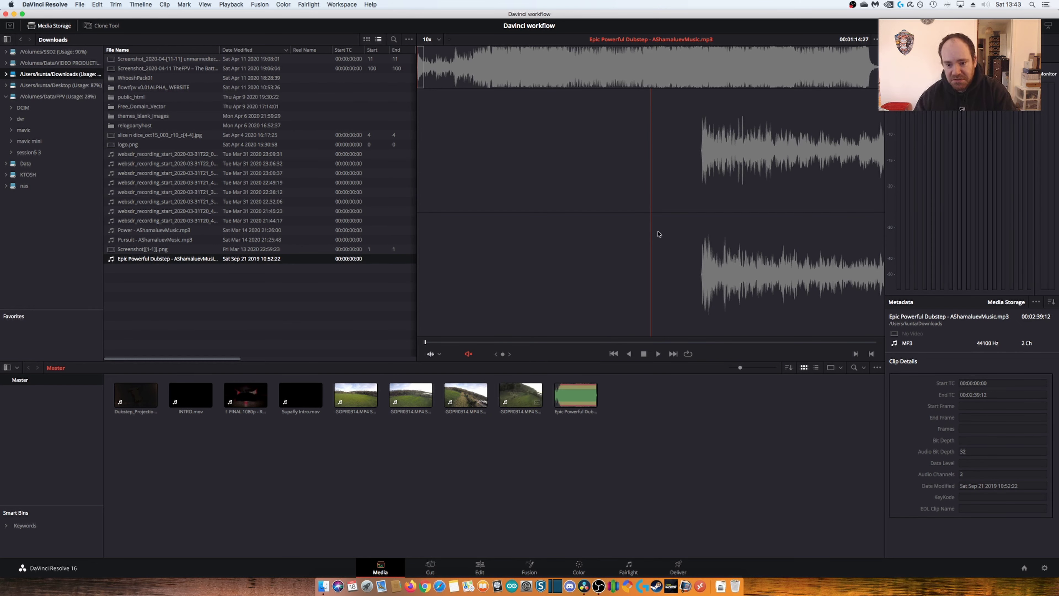
Preview the Dubstep track from about 49 seconds with the viewer audio muted
click(559, 68)
key(space)
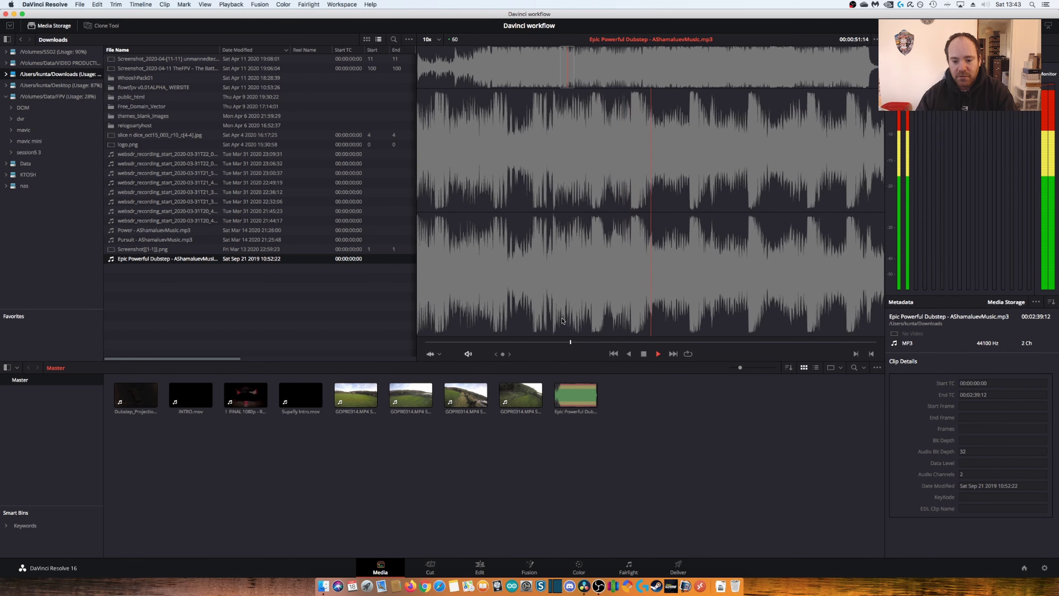
click(468, 354)
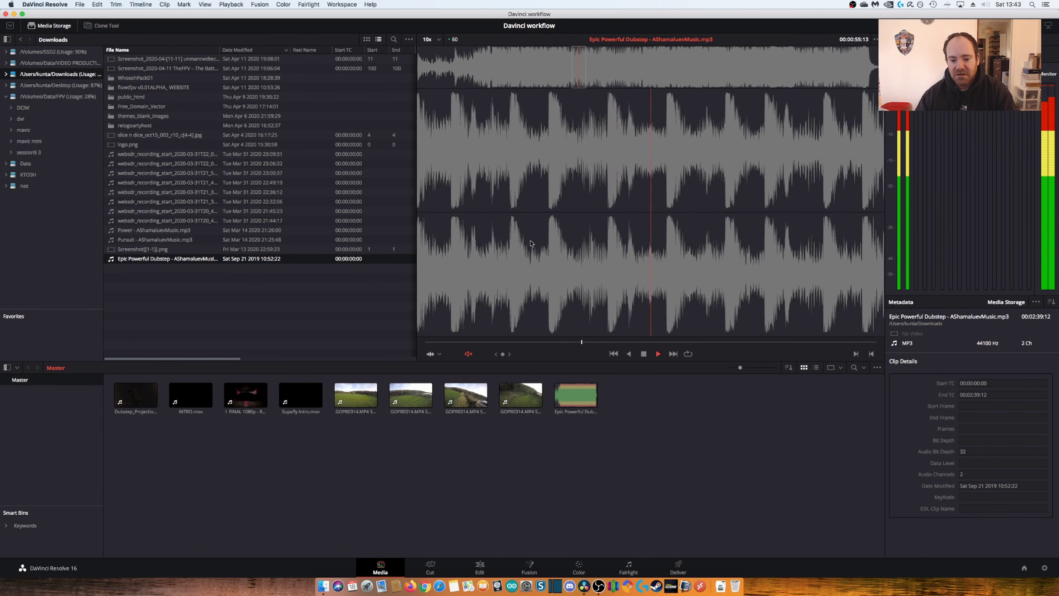
click(512, 236)
key(space)
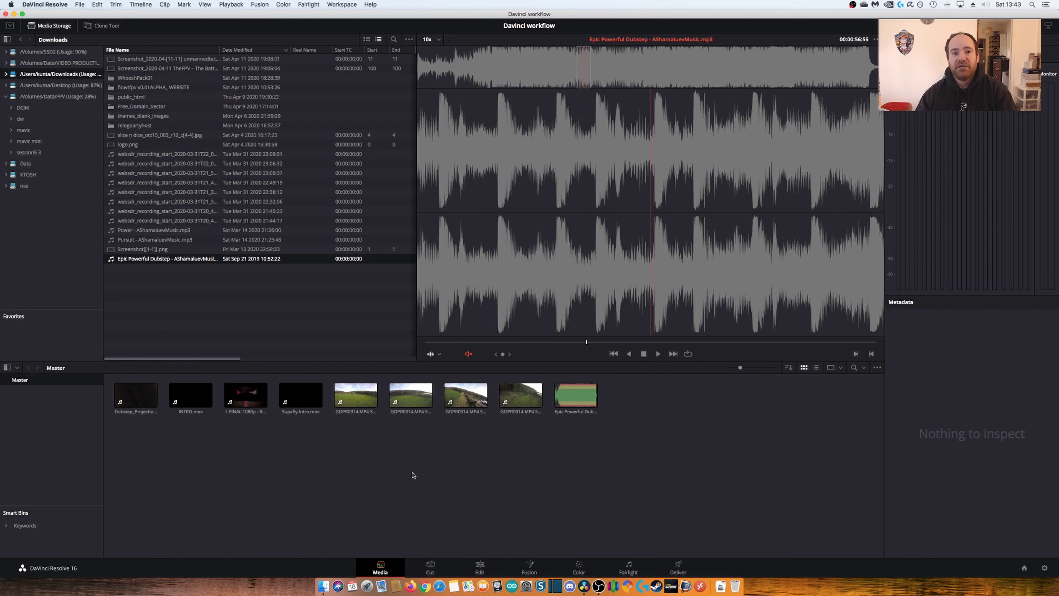
Switch to the Edit page with both the Media Pool and Effects Library panels showing
click(480, 567)
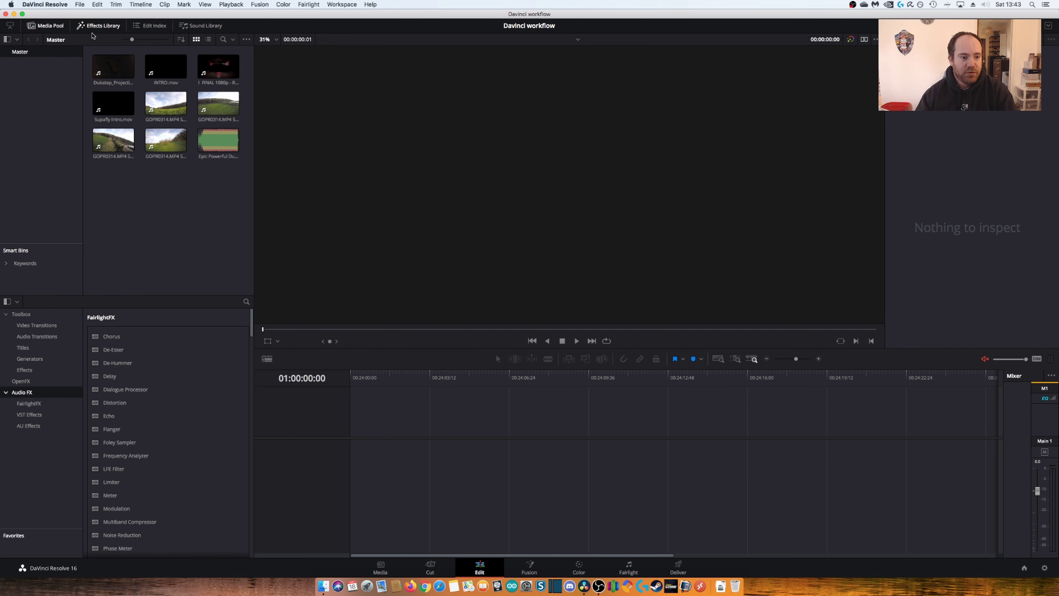
click(99, 26)
click(59, 28)
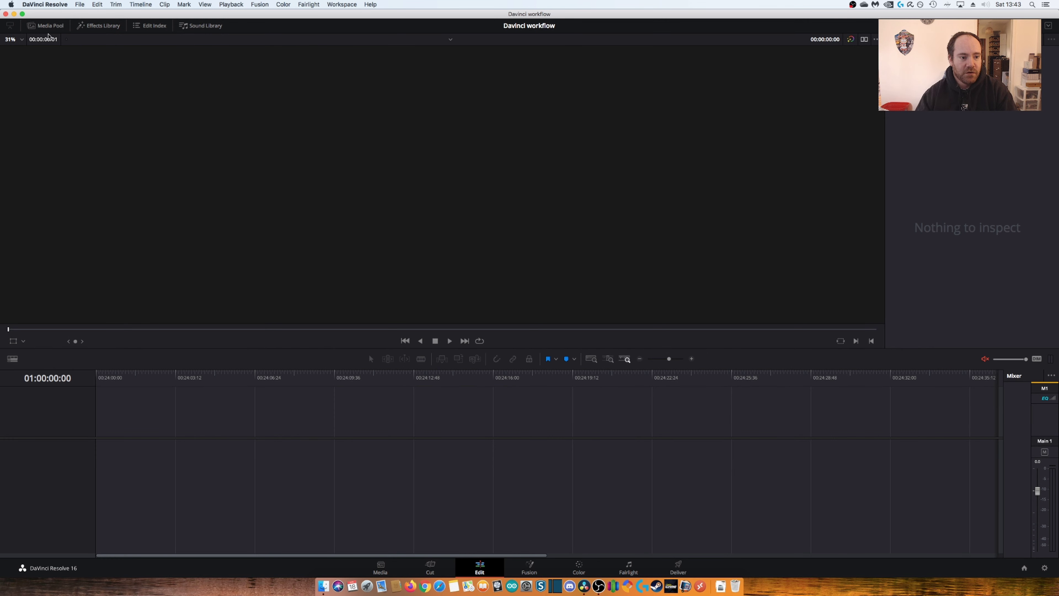
click(58, 29)
click(98, 26)
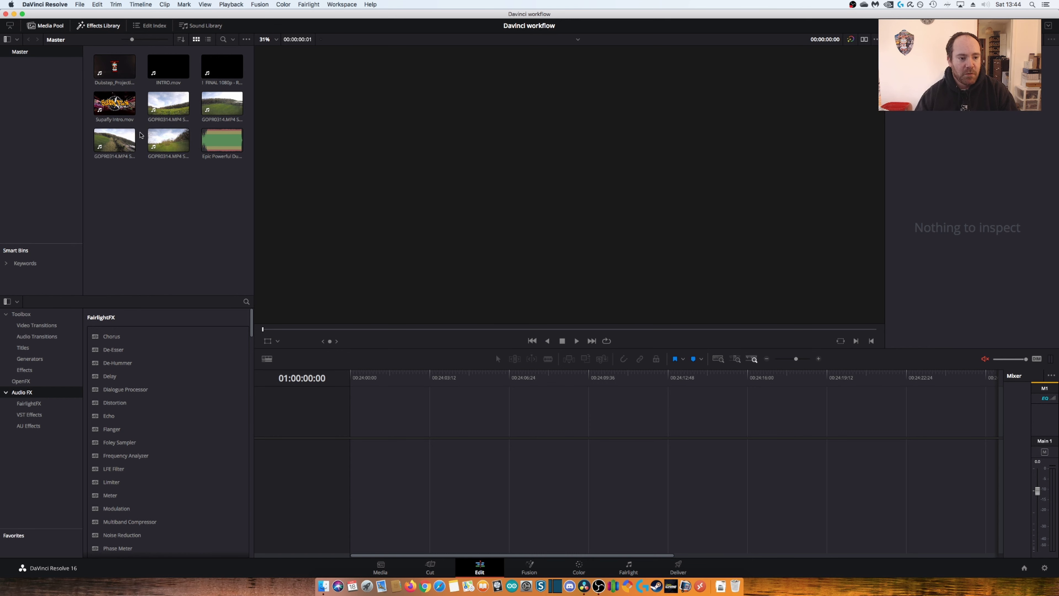
Create Timeline 1 by placing Dubstep_Projection_Logo.mp4 at the start of the timeline
click(110, 69)
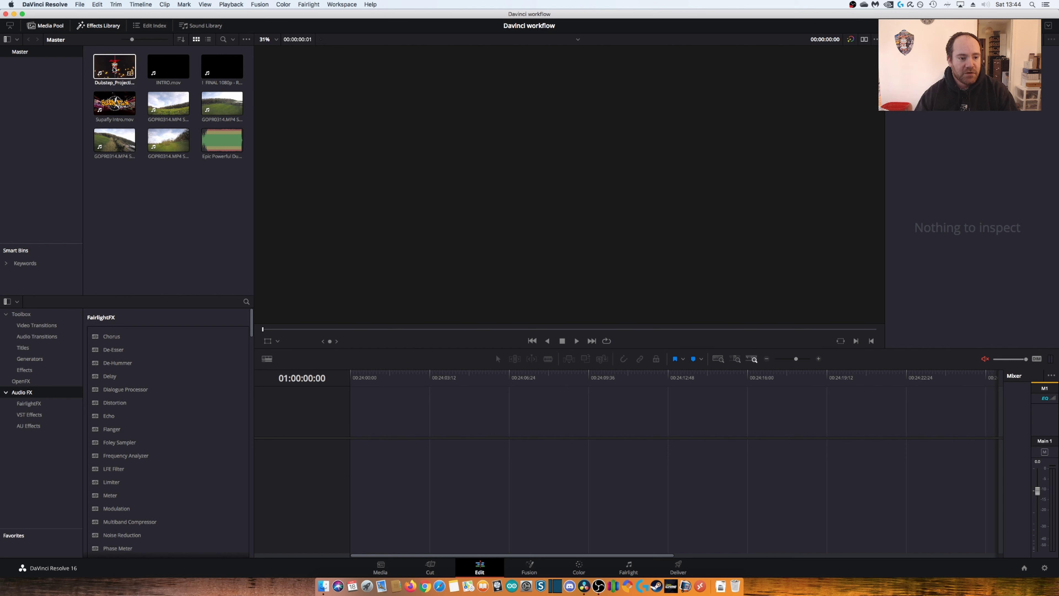
drag(114, 67, 368, 433)
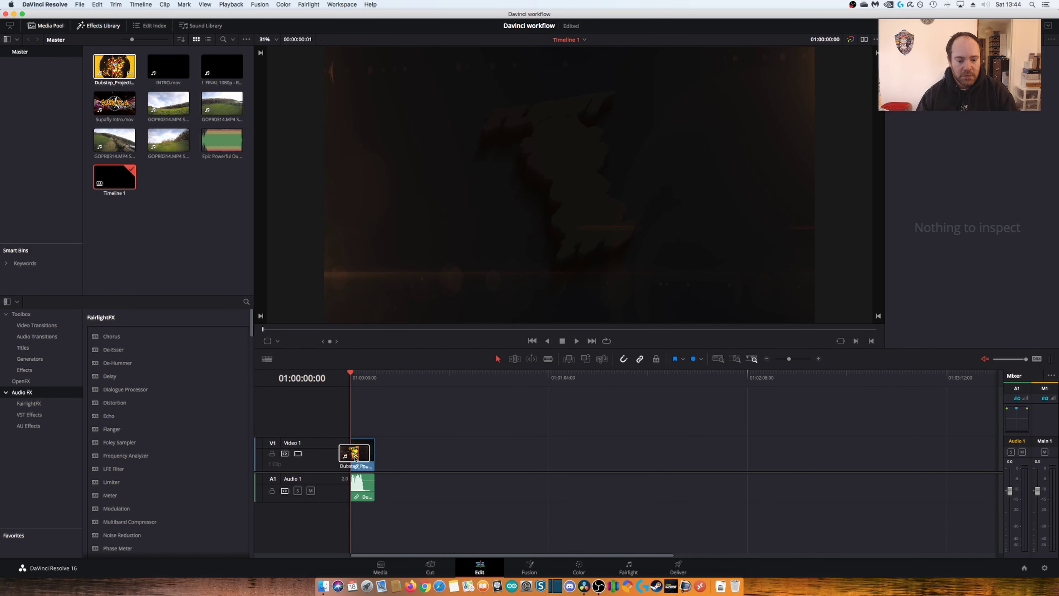
drag(368, 432, 354, 509)
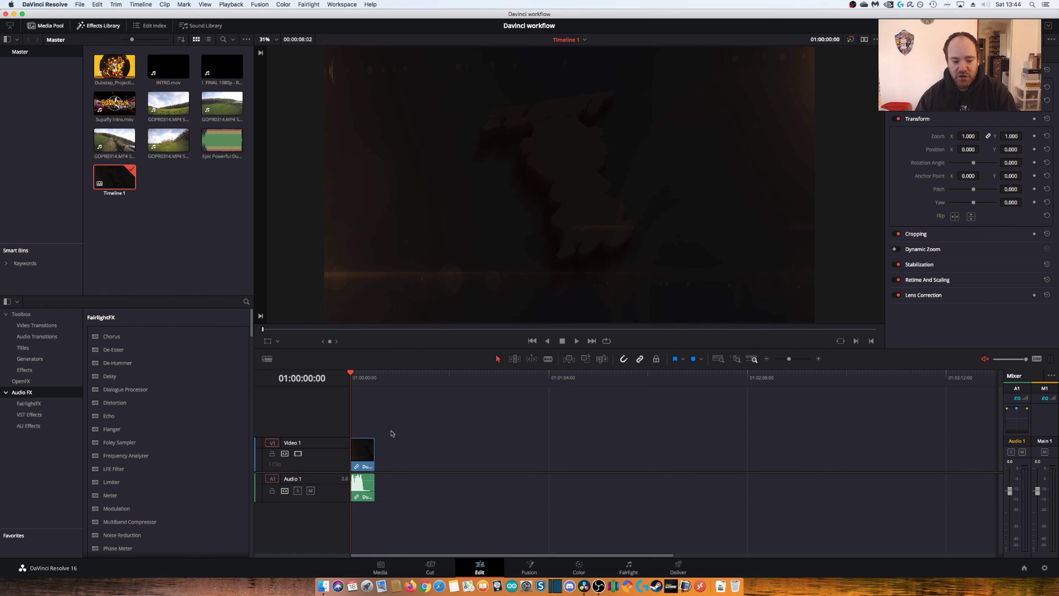
click(736, 359)
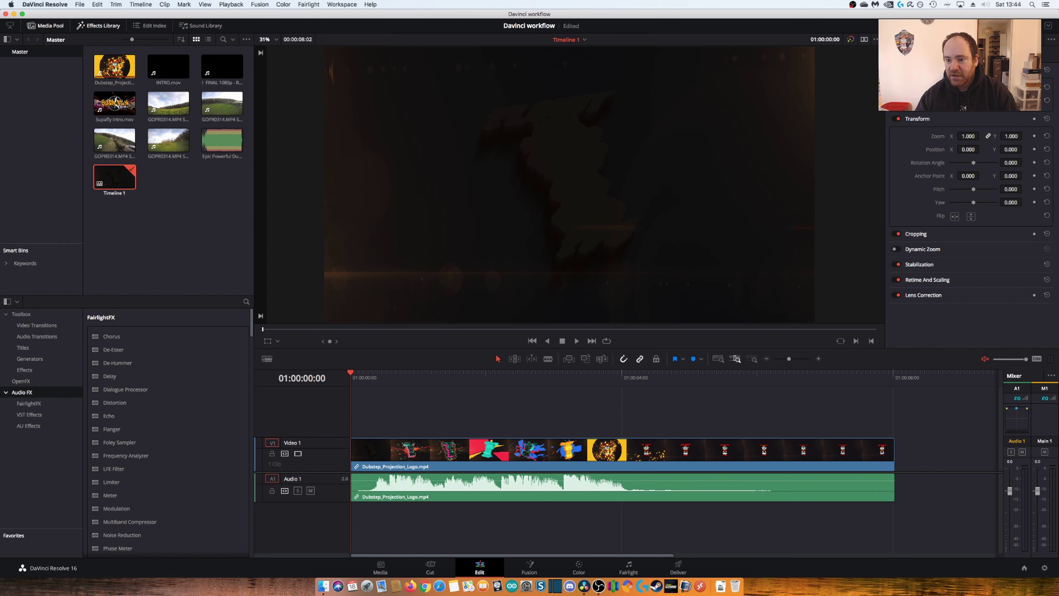
Check the clip's audio settings, save the project with Cmd+S, and zoom the timeline out
click(955, 54)
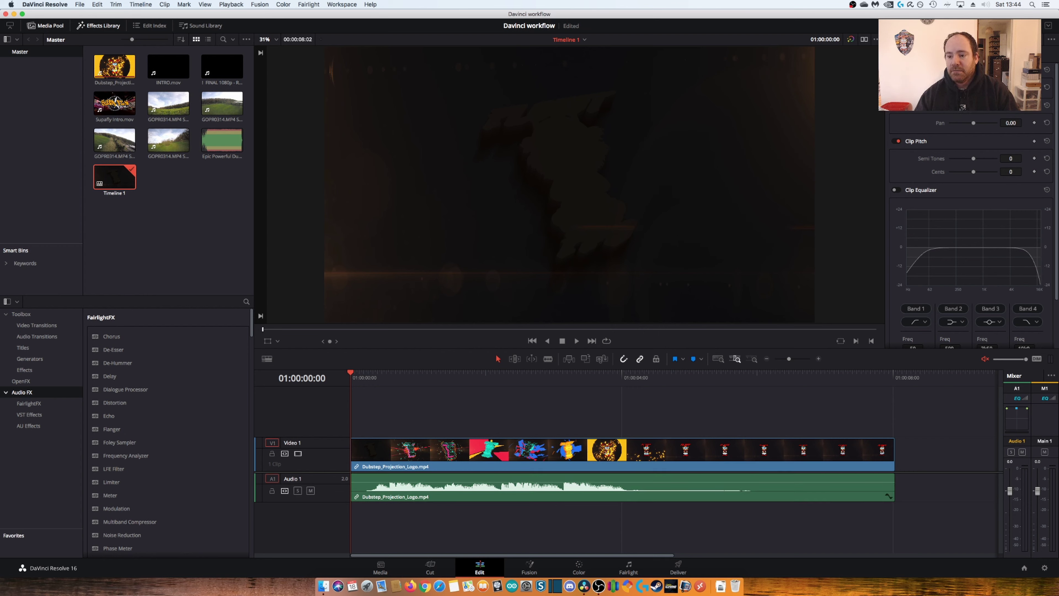
key(super+s)
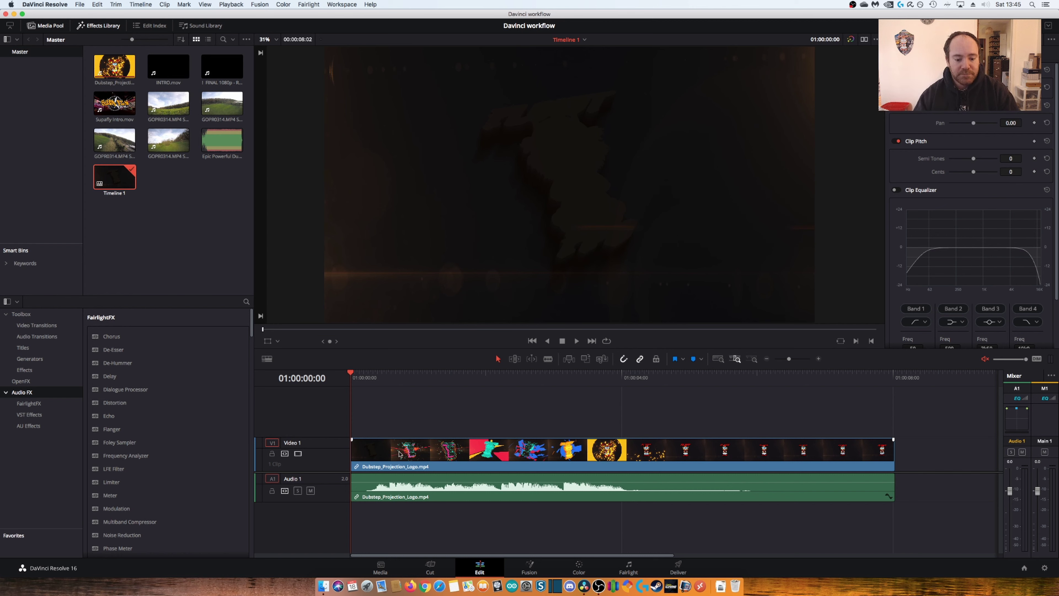
click(717, 359)
click(750, 359)
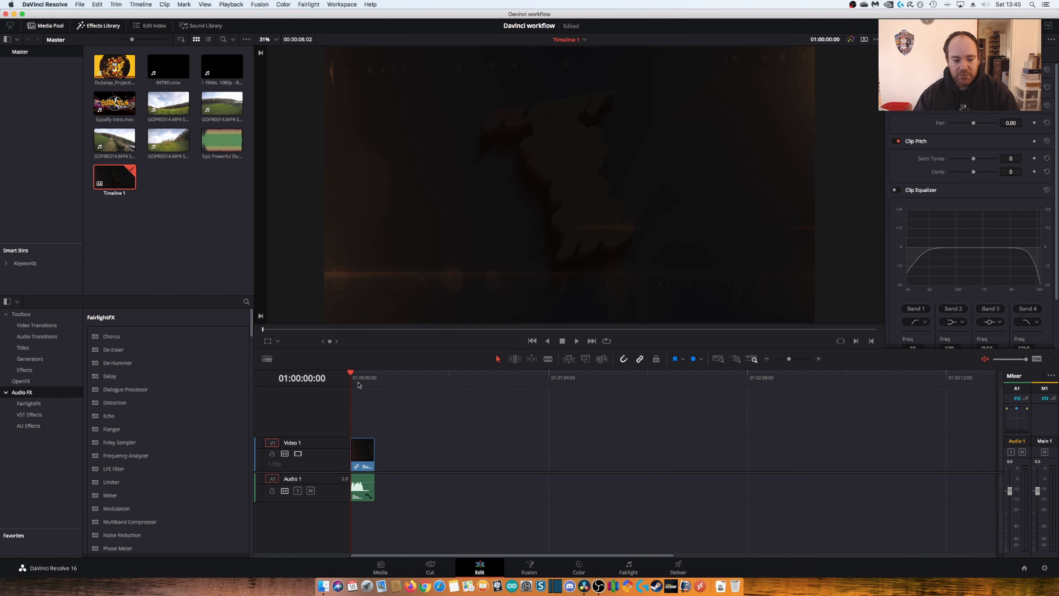
Unmute the timeline audio and replay the Dubstep_Projection_Logo.mp4 intro from the start with sound
key(space)
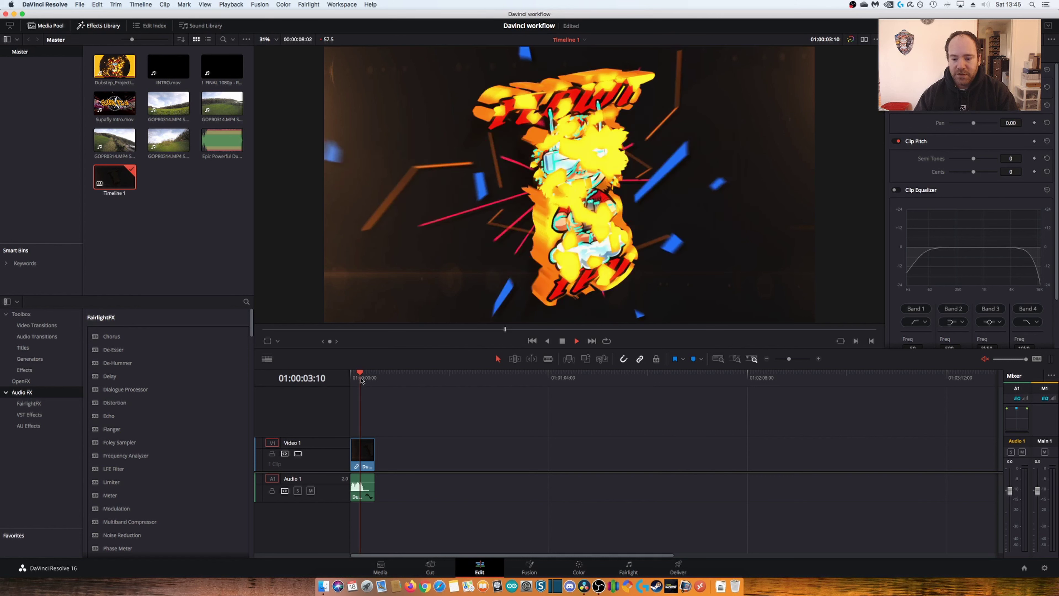
key(space)
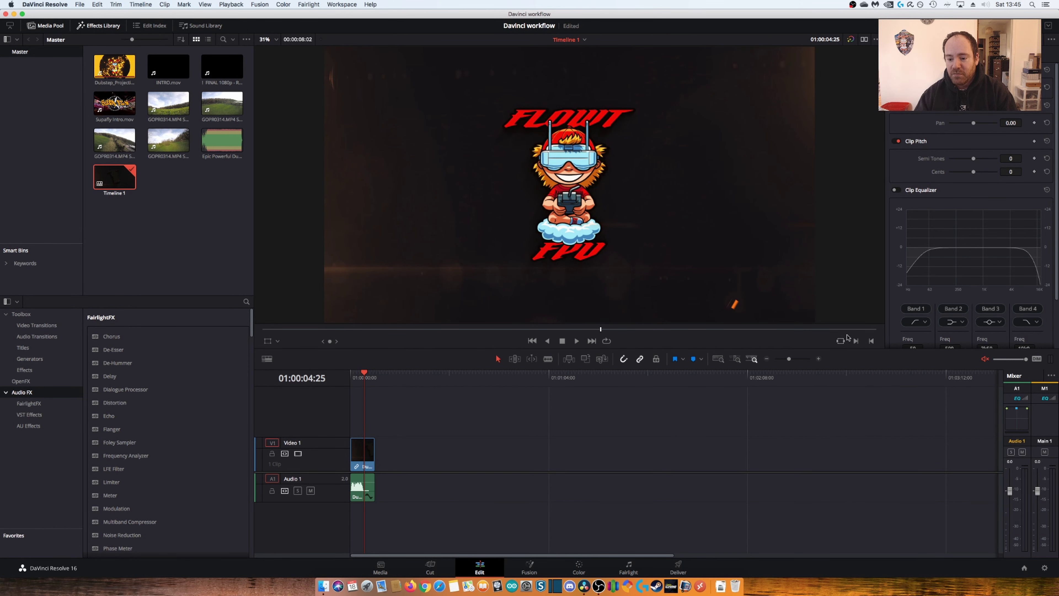
click(985, 359)
key(Home)
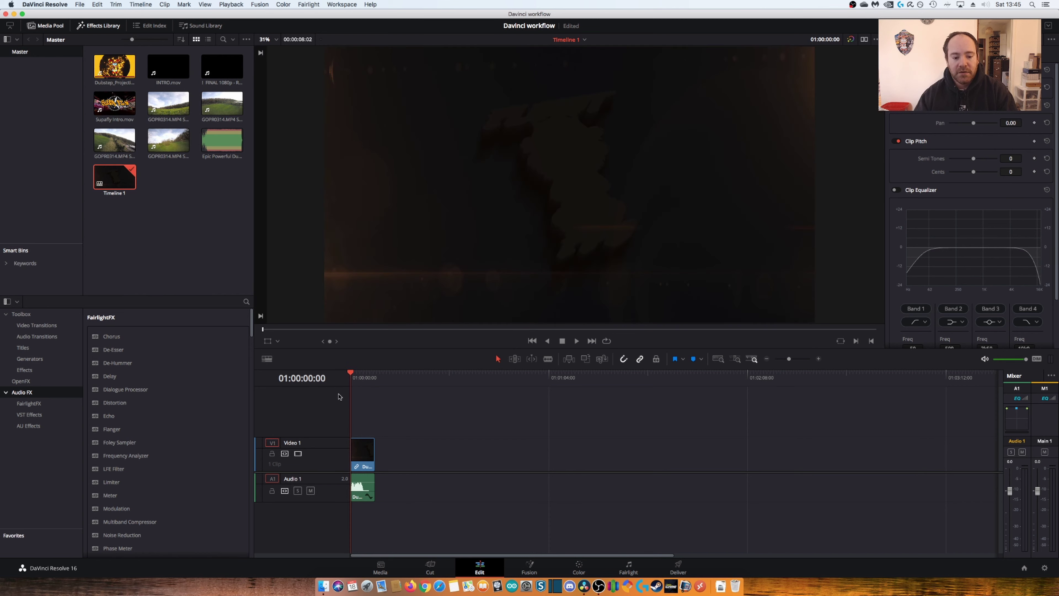
mouse_move(356, 386)
mouse_down()
mouse_move(364, 381)
mouse_move(349, 387)
mouse_up()
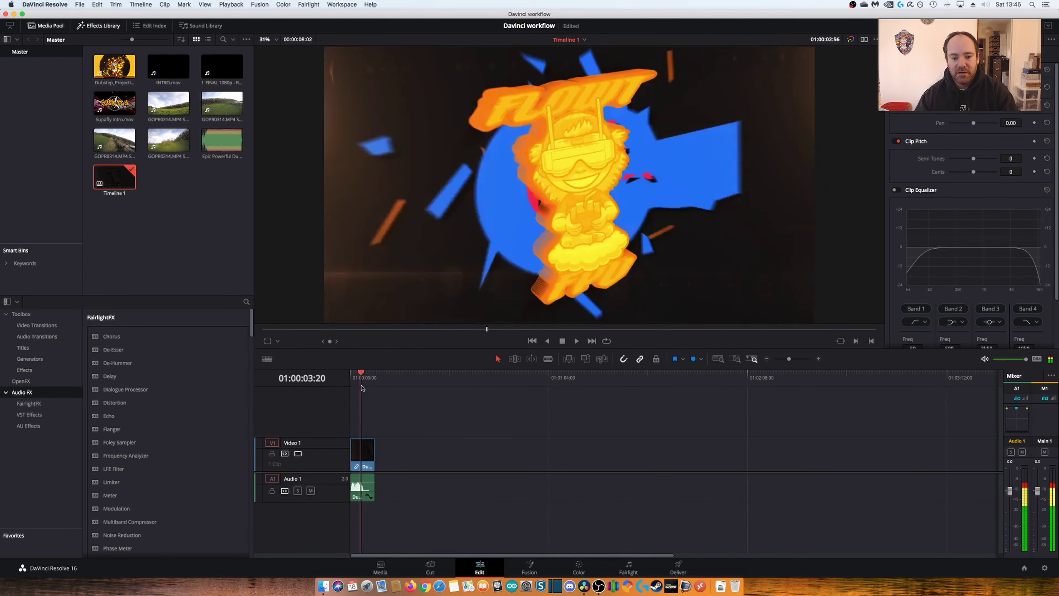
key(space)
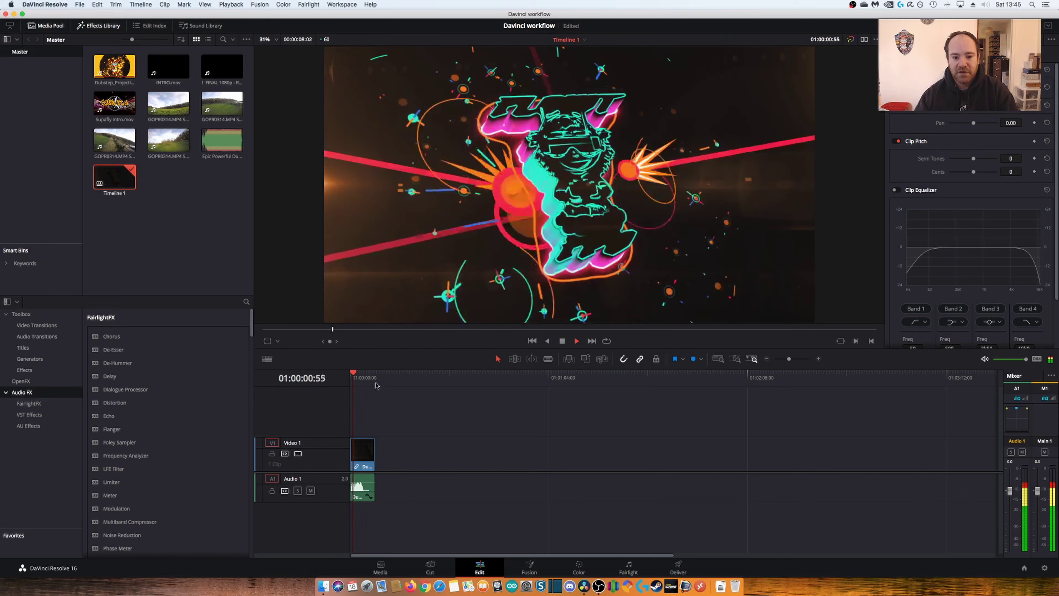
click(718, 359)
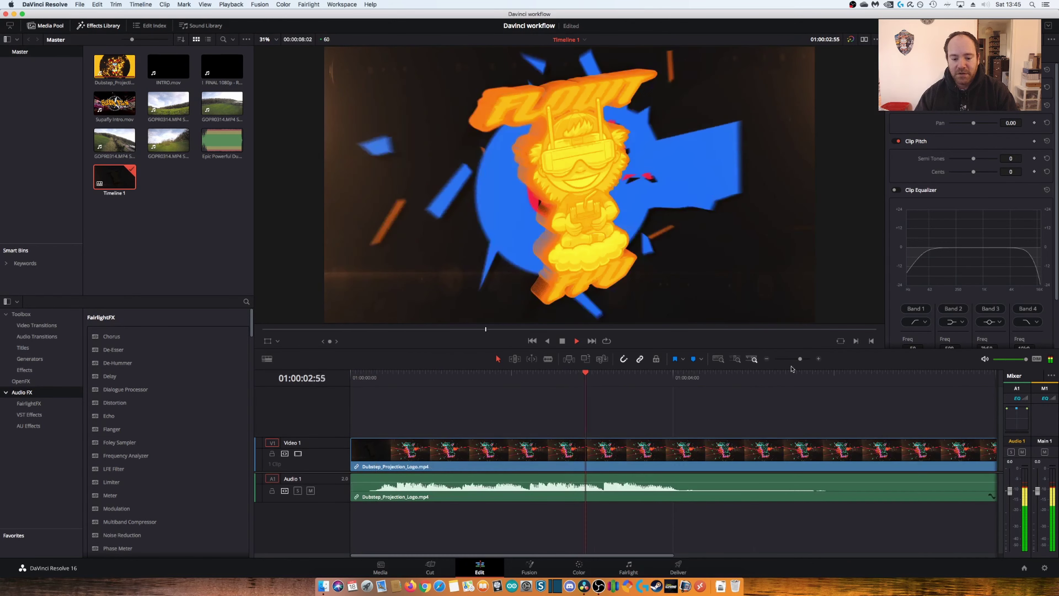
Trim the logo clip's end back to the playhead on the settled logo frame
click(766, 358)
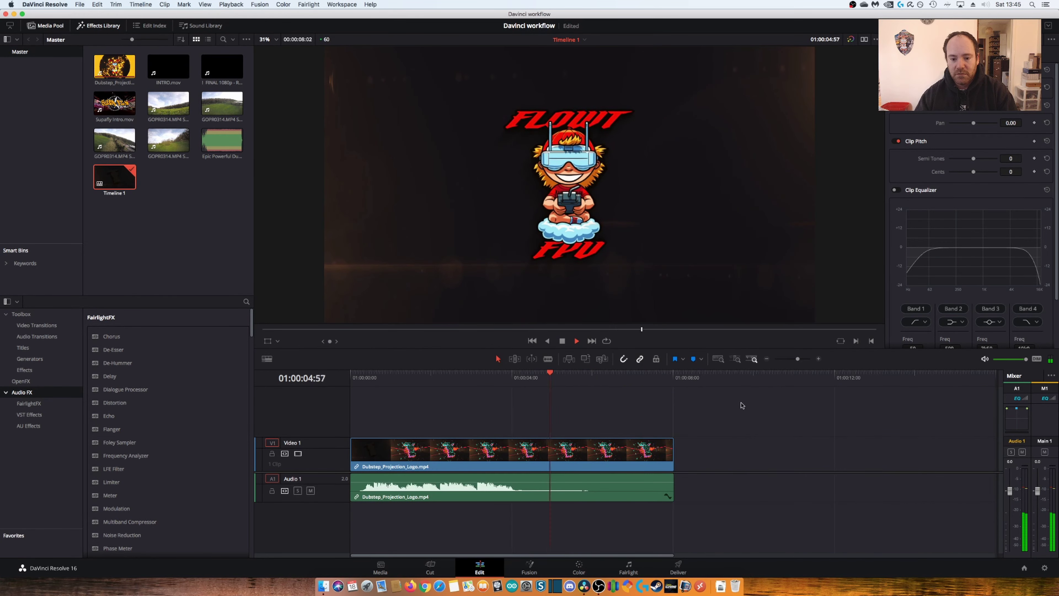
key(space)
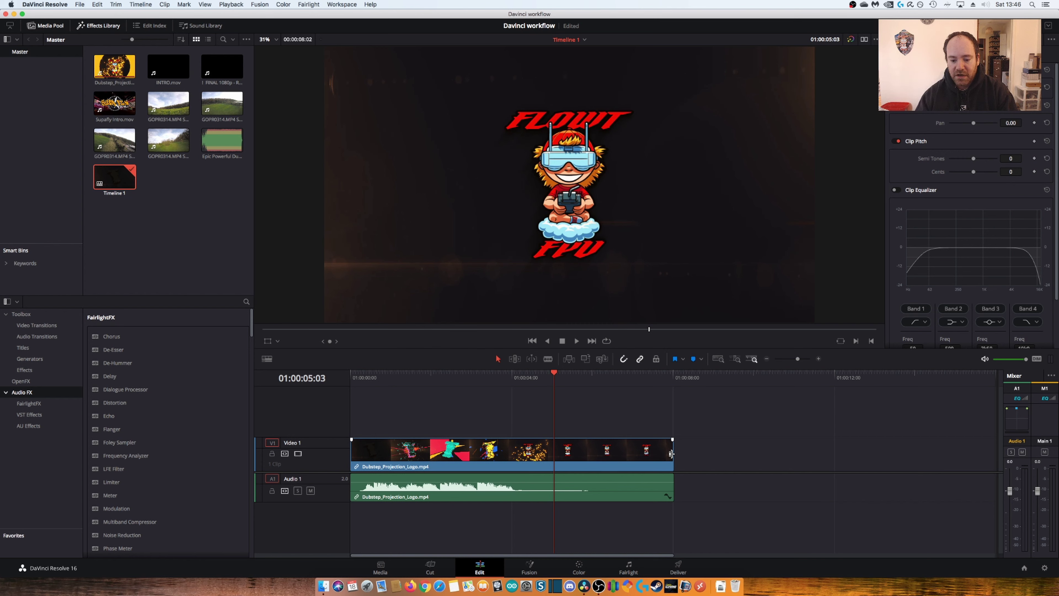
drag(670, 454, 553, 454)
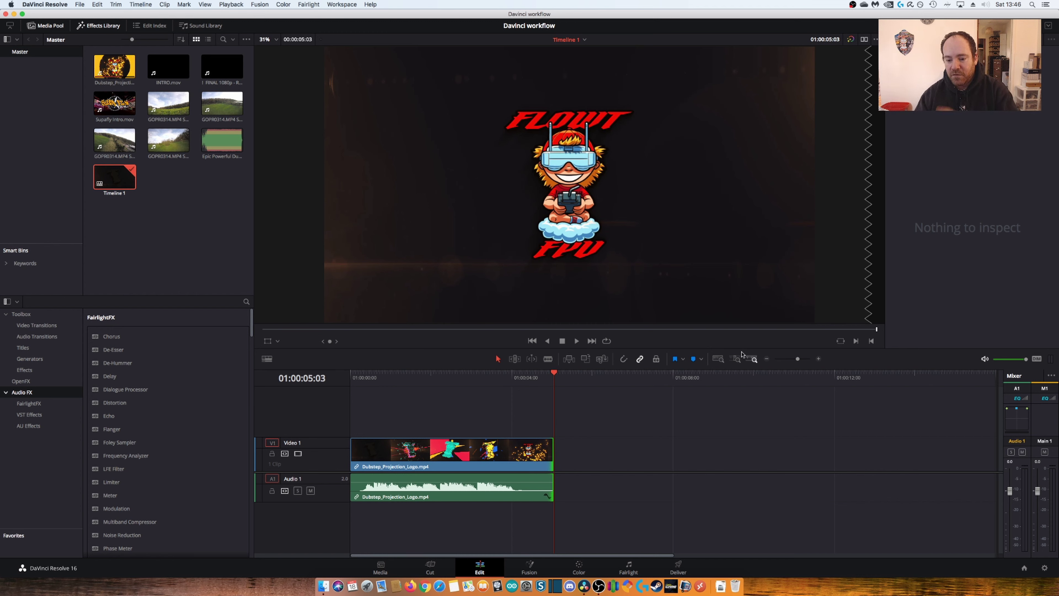
Zoom in and fine-trim the logo clip's out point to 01:00:05:05
drag(797, 360, 810, 359)
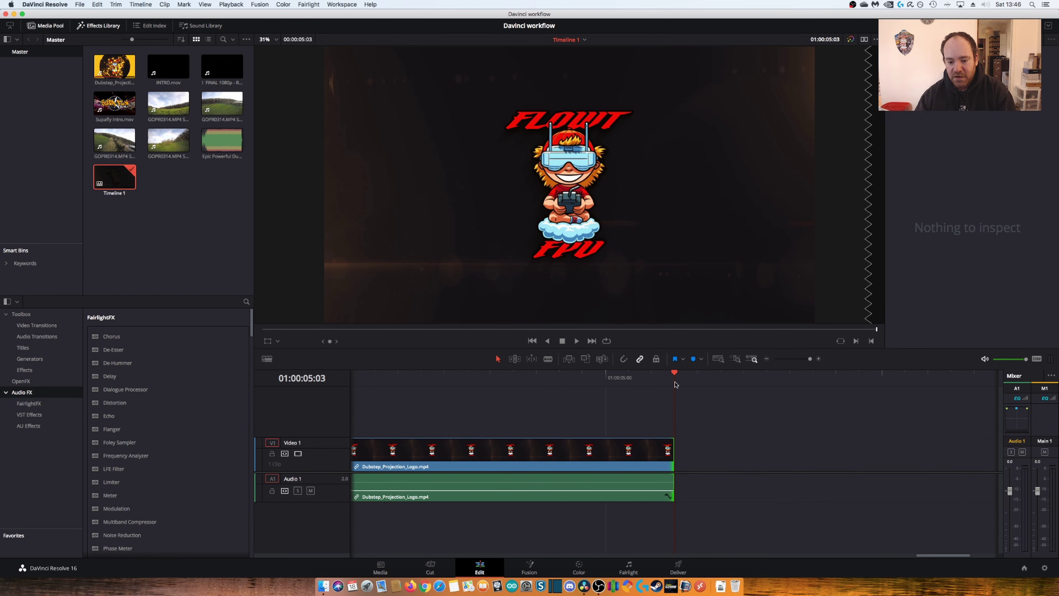
click(653, 380)
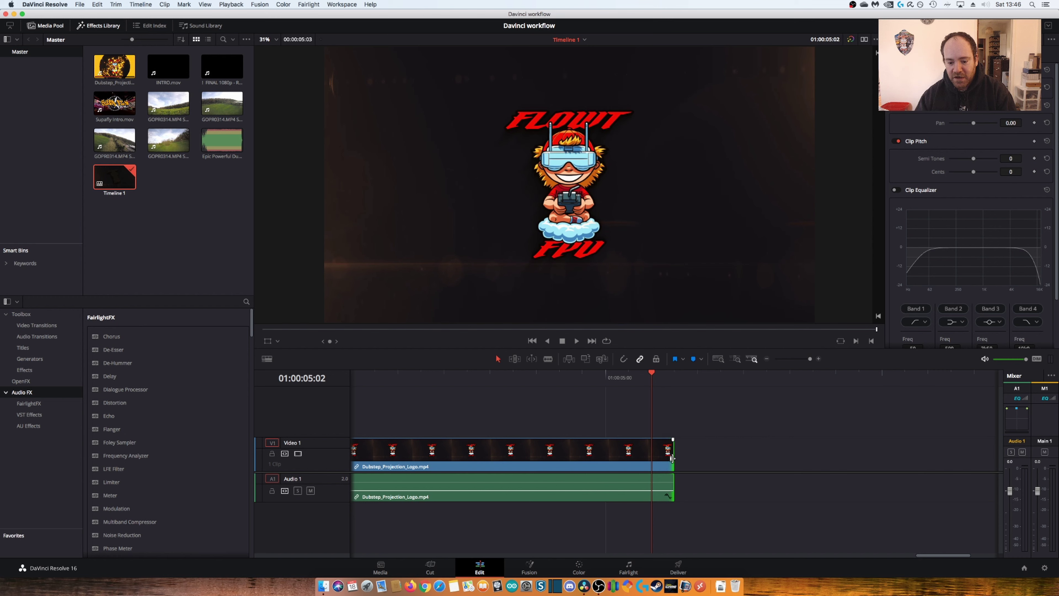
drag(671, 458, 573, 461)
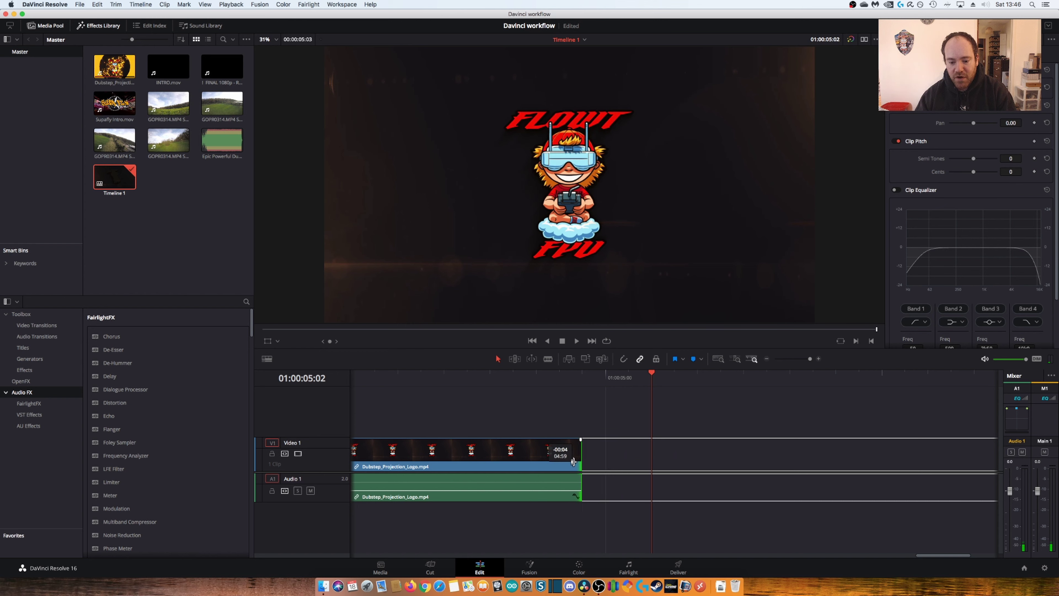
mouse_move(552, 461)
mouse_down()
mouse_move(629, 462)
mouse_move(616, 463)
mouse_up()
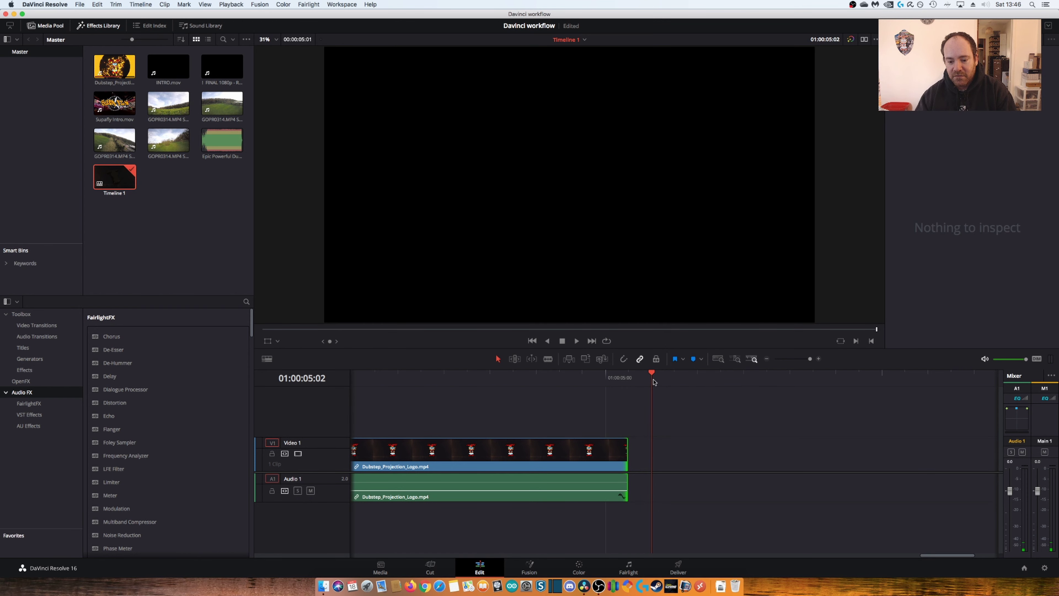
drag(654, 382, 720, 378)
drag(627, 449, 724, 447)
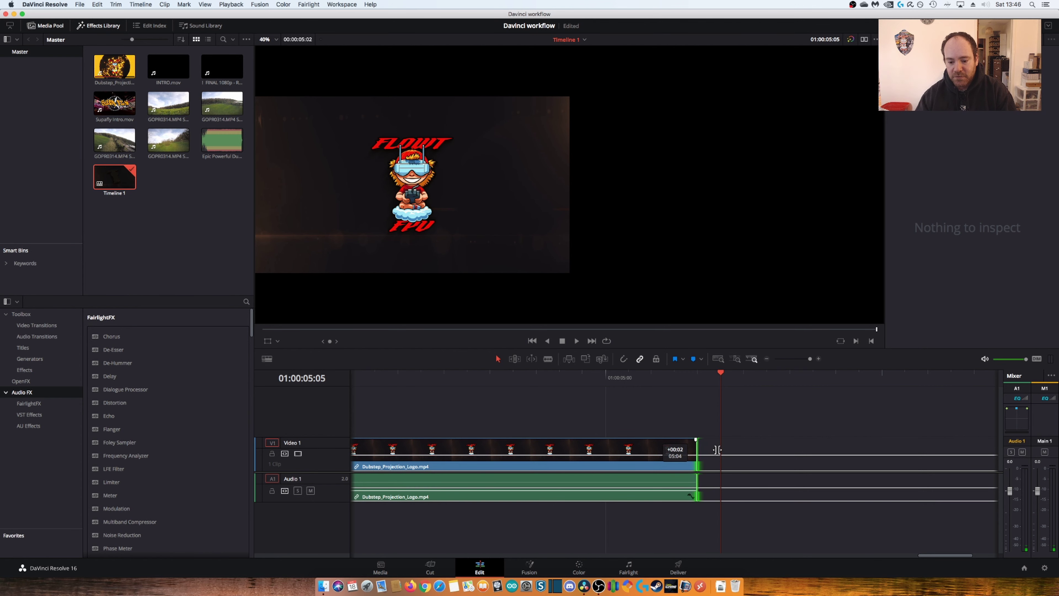
click(790, 359)
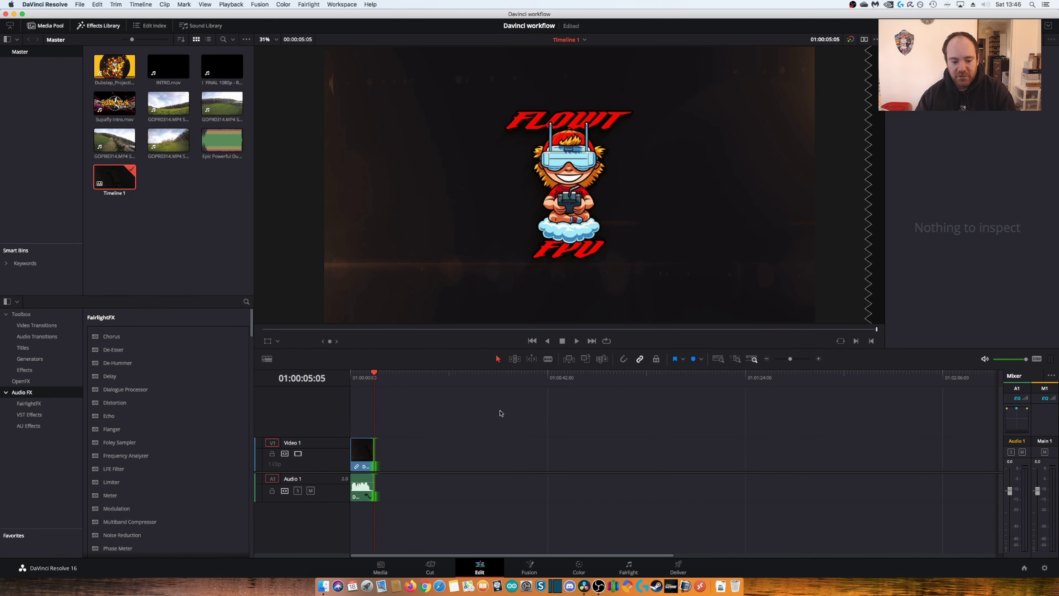
Play the trimmed logo clip from near the start of the timeline
click(353, 440)
click(352, 380)
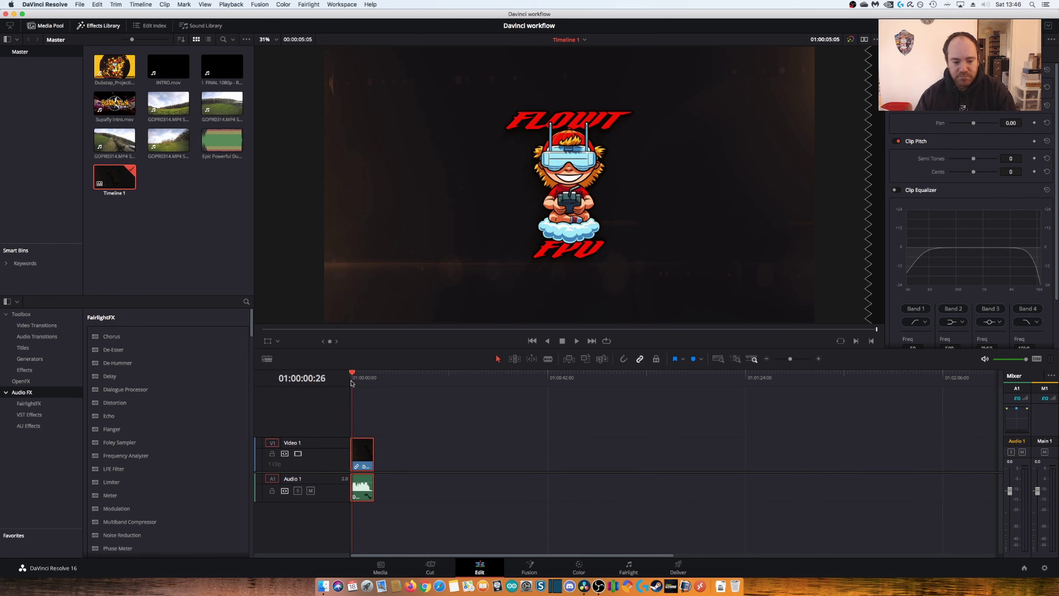
click(352, 382)
key(space)
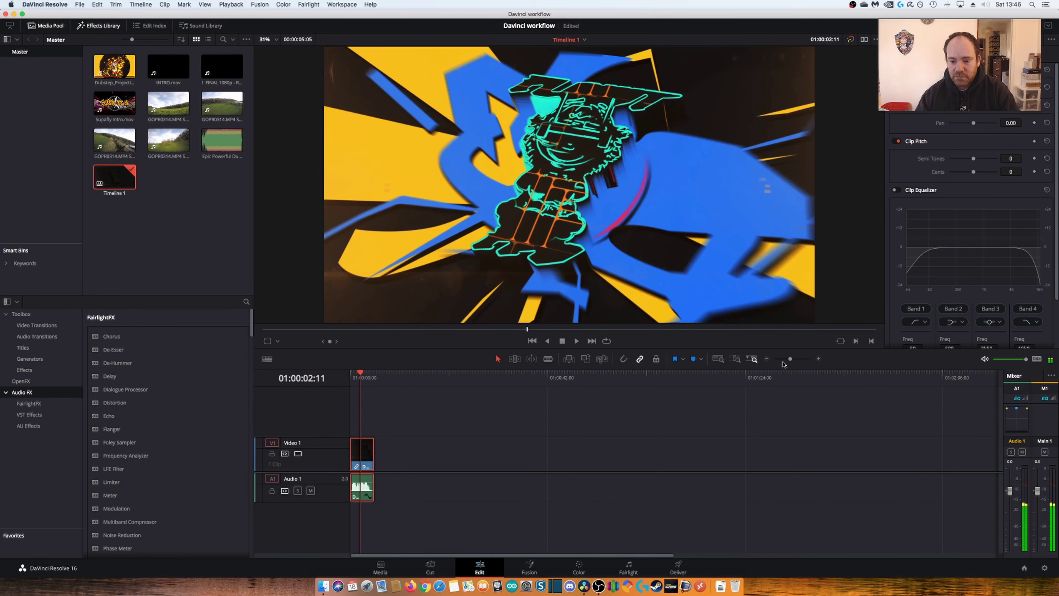
drag(789, 359, 800, 359)
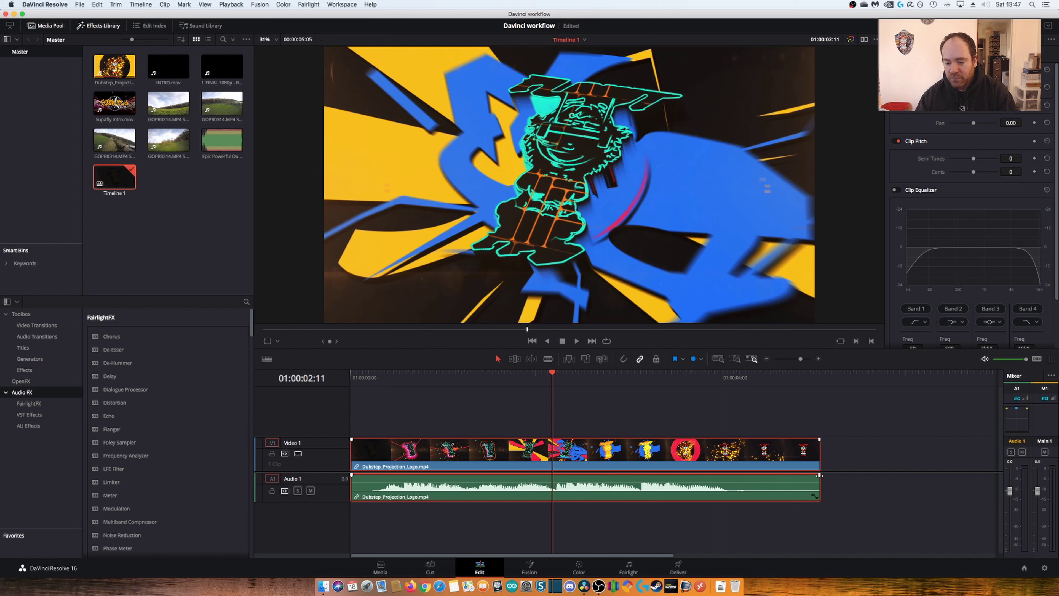
Add audio and video fade-outs at the logo clip's end and save the project
click(804, 423)
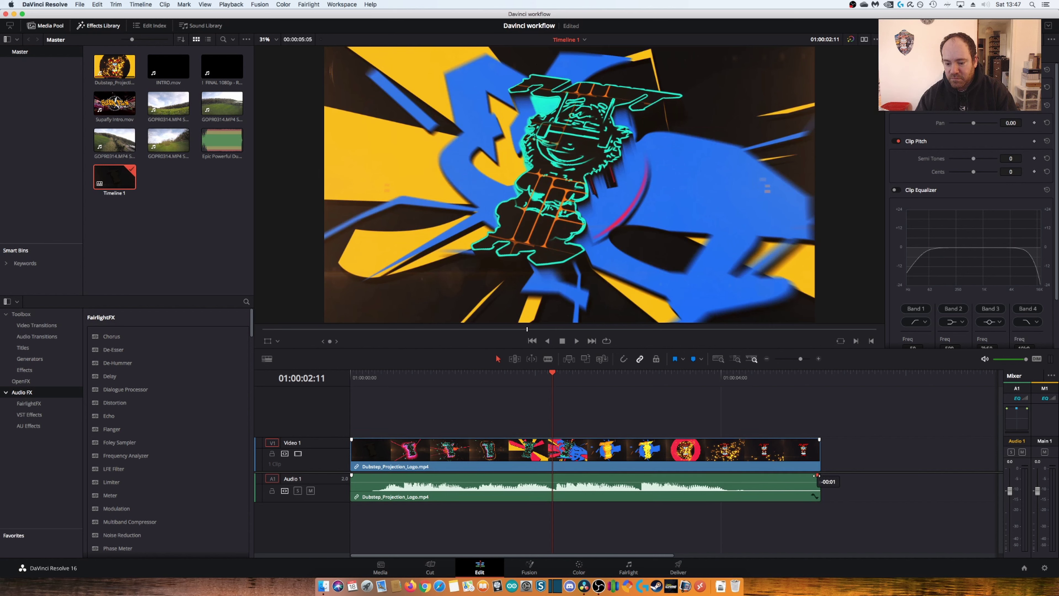
drag(817, 475, 766, 480)
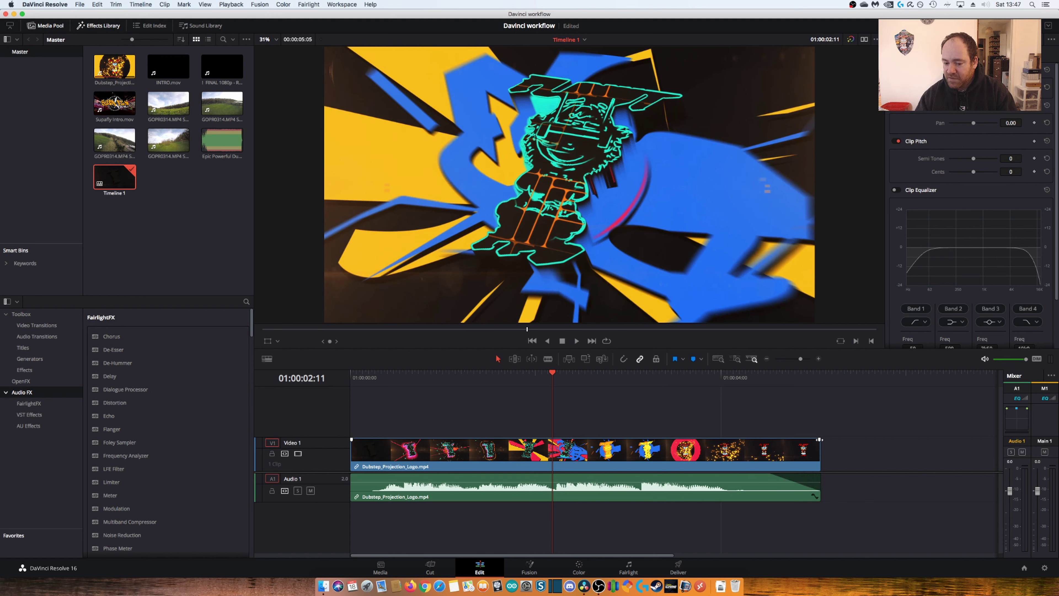
drag(819, 439, 767, 439)
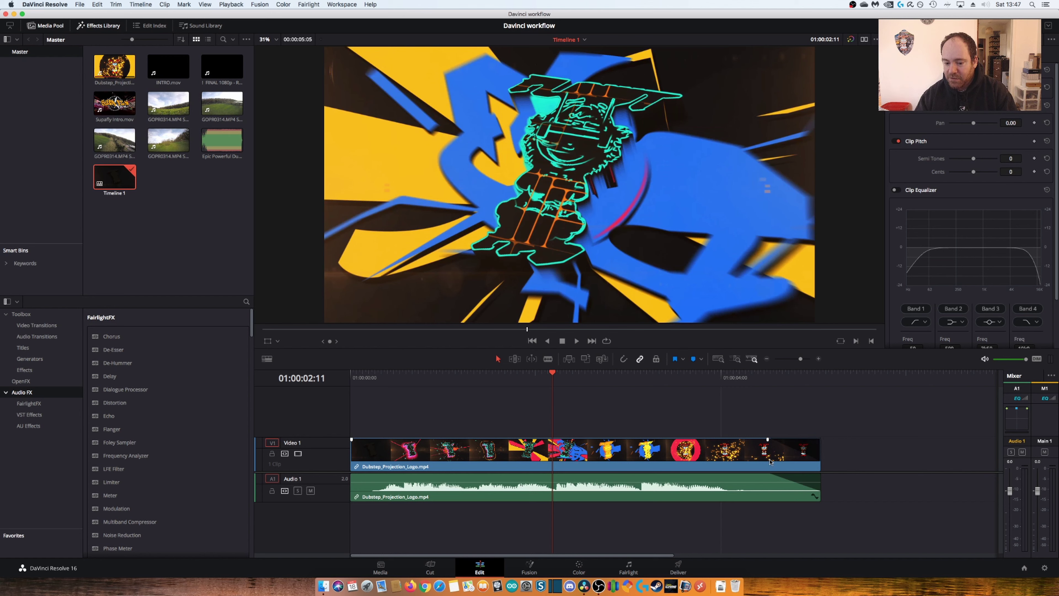
key(super+s)
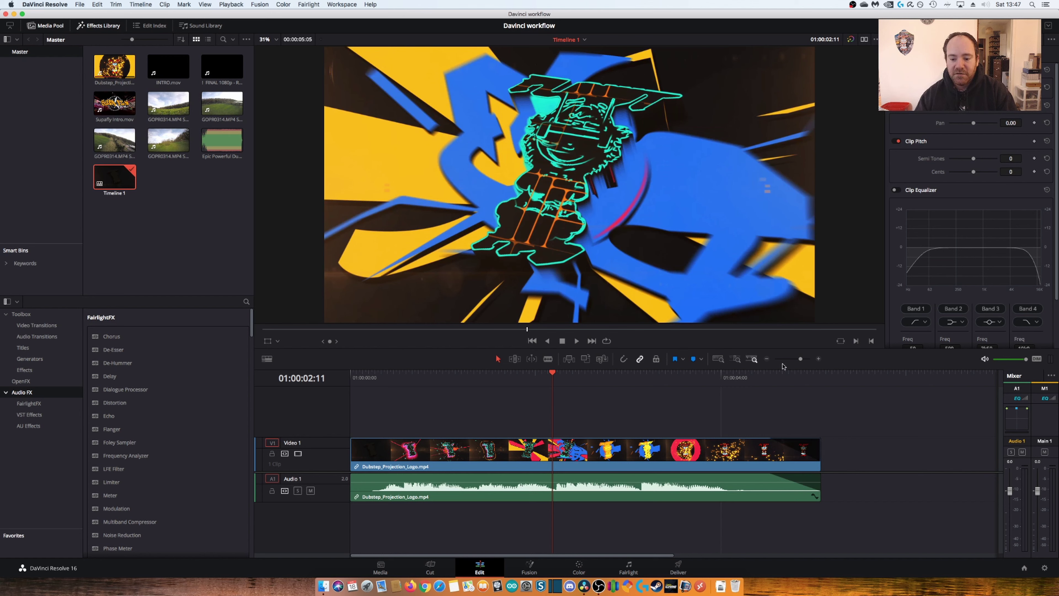
Place Supafly Intro.mov right after the logo clip and trim off its start
click(115, 104)
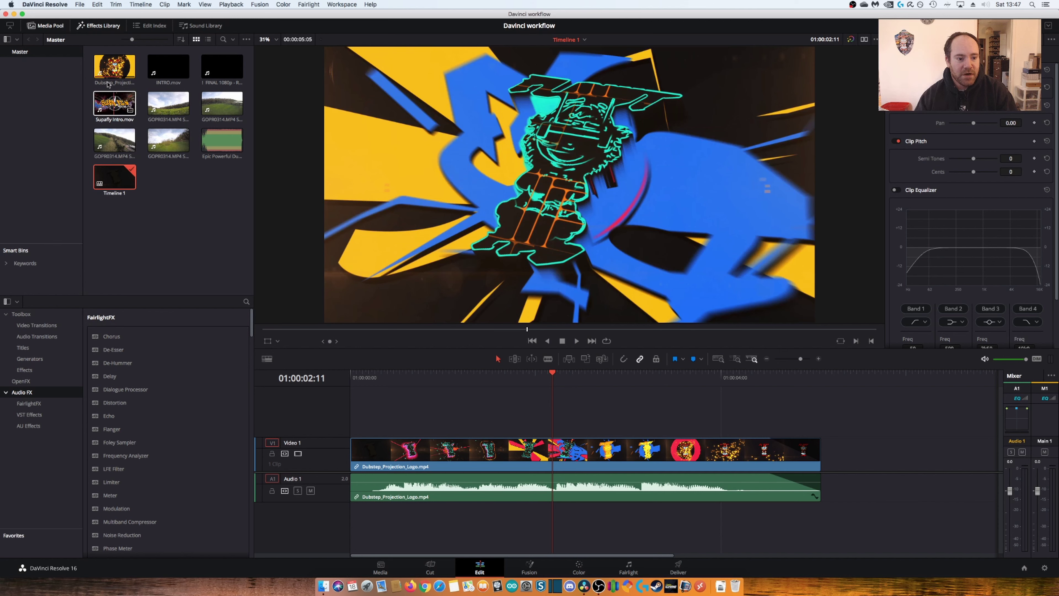
drag(282, 171, 827, 456)
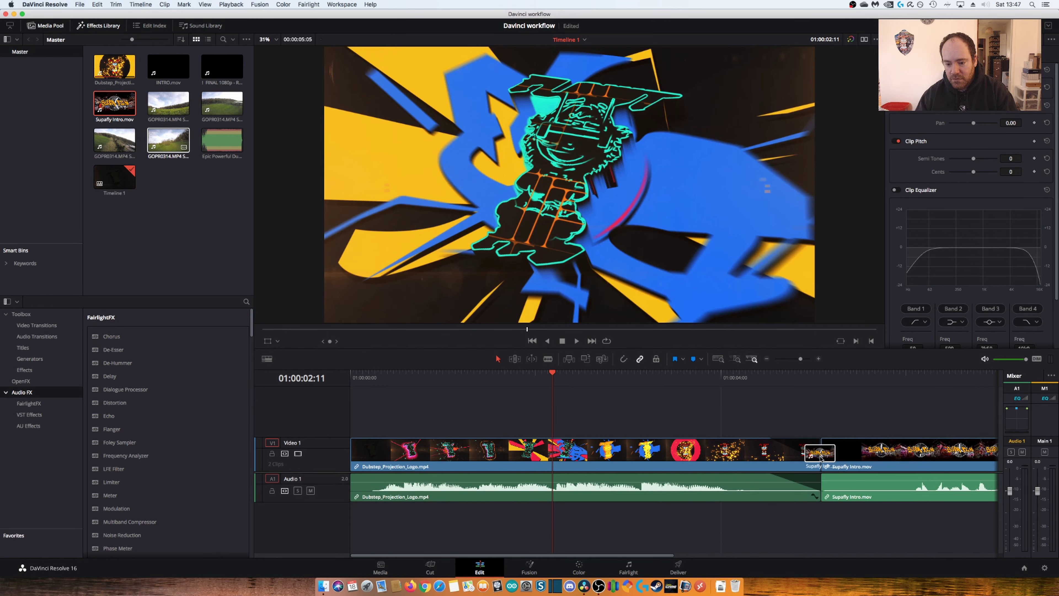
drag(827, 457, 873, 457)
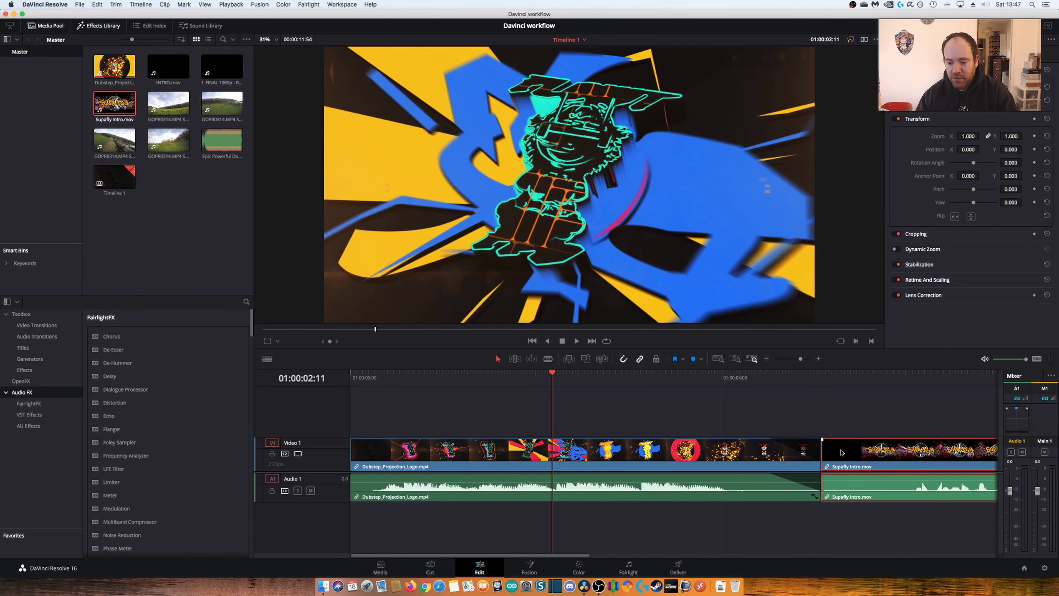
drag(824, 453, 819, 459)
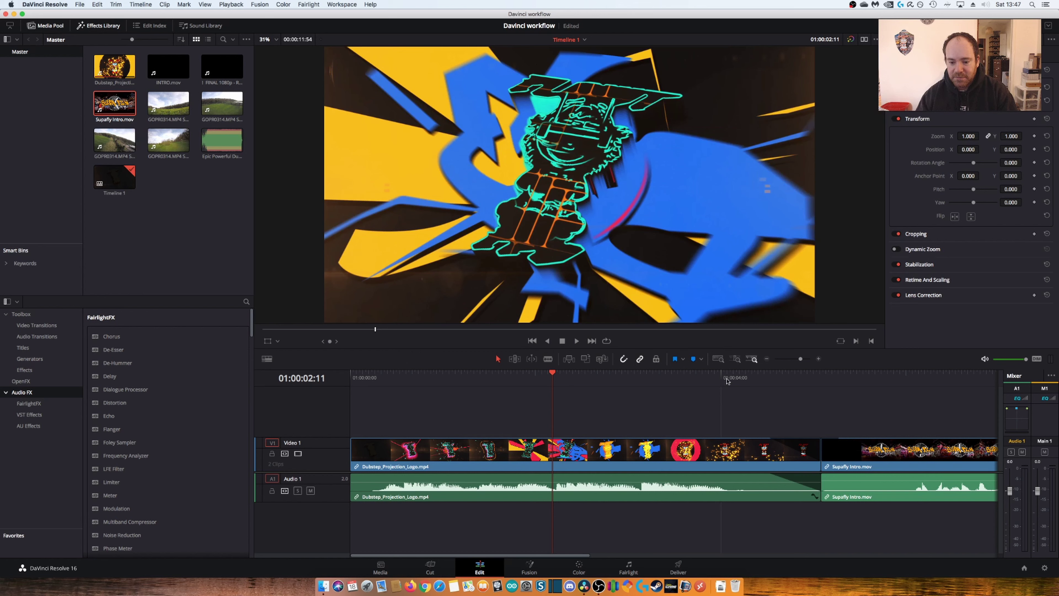
Play across the join and re-trim Supafly Intro's start so it meets the logo clip without a gap
click(767, 359)
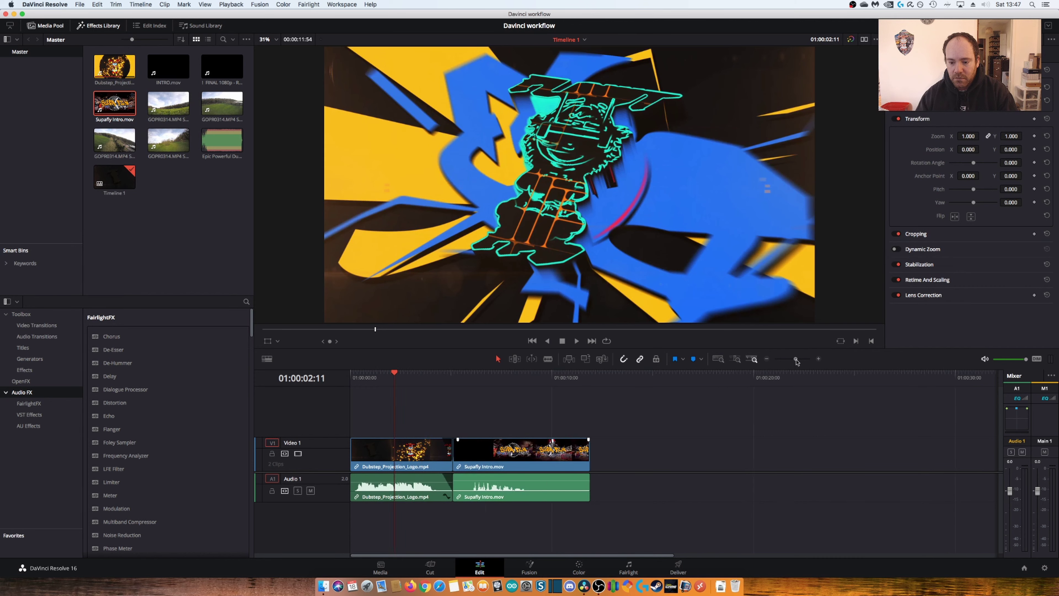
drag(793, 358, 795, 359)
click(483, 385)
key(space)
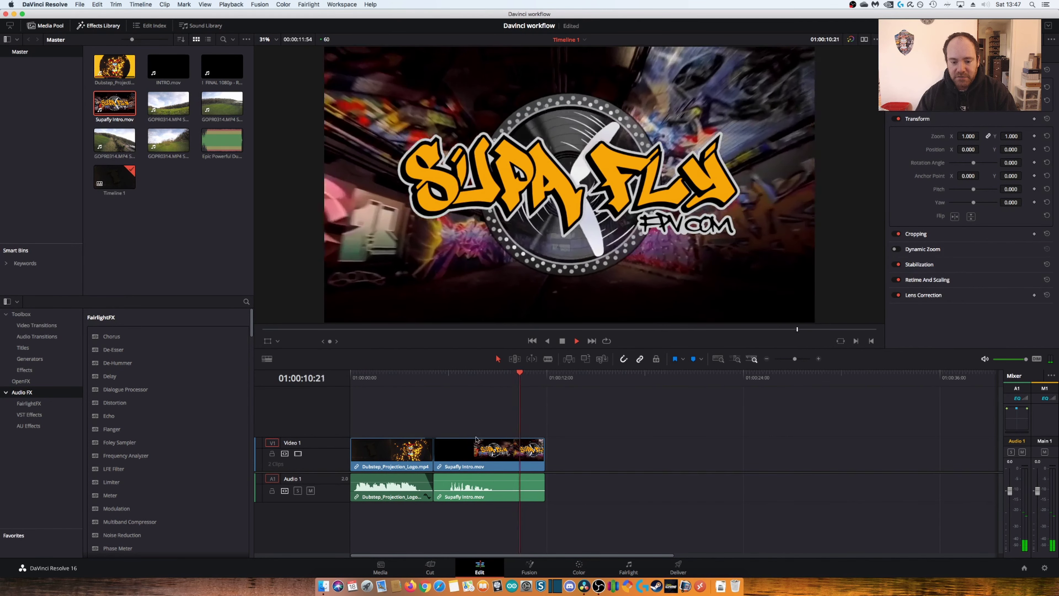
key(space)
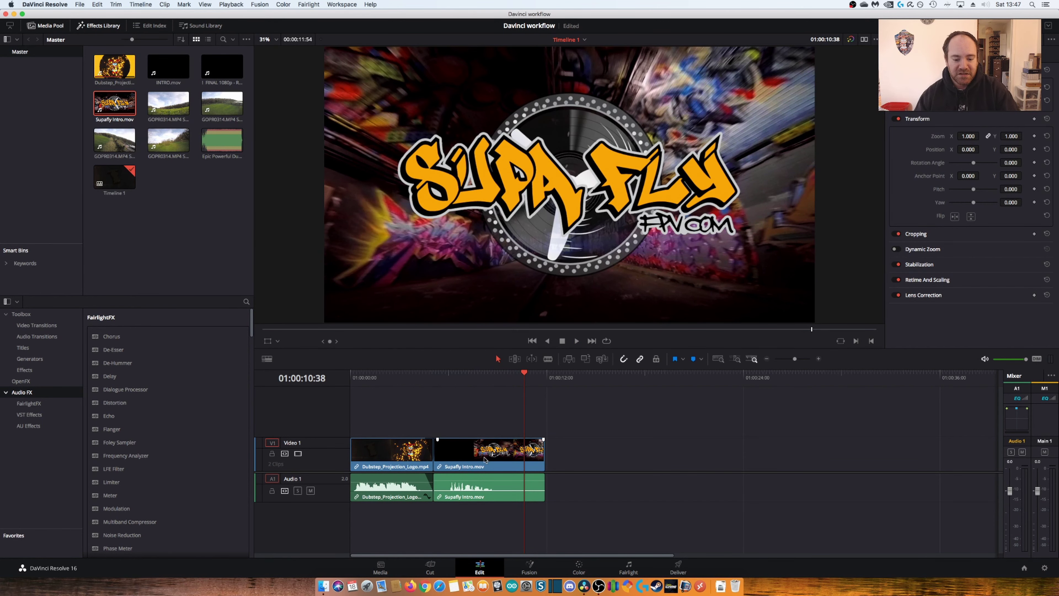
mouse_move(488, 456)
mouse_down()
mouse_move(494, 440)
mouse_move(433, 417)
mouse_move(471, 445)
mouse_up()
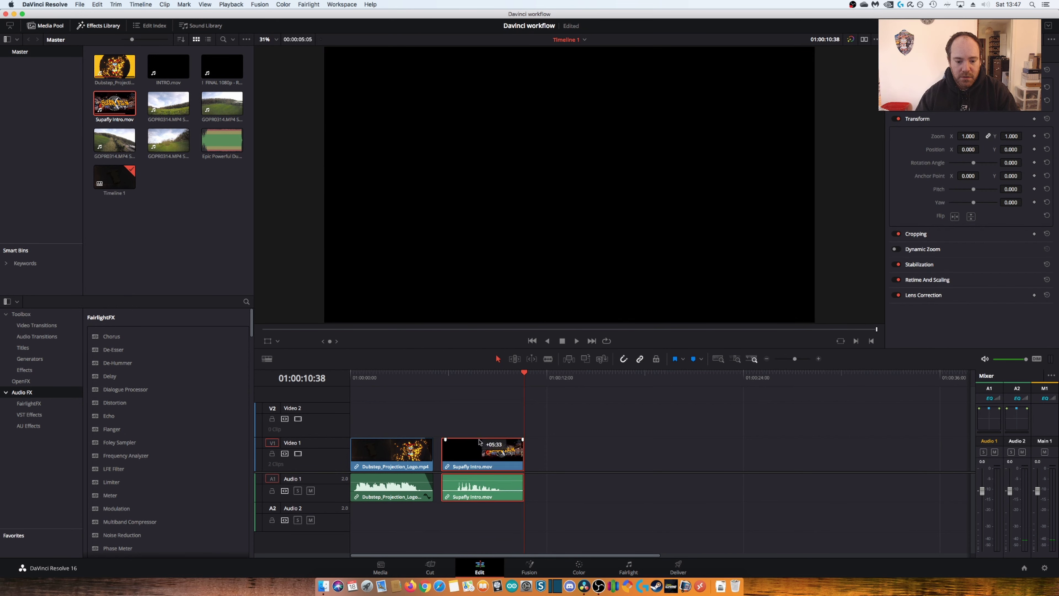
click(510, 440)
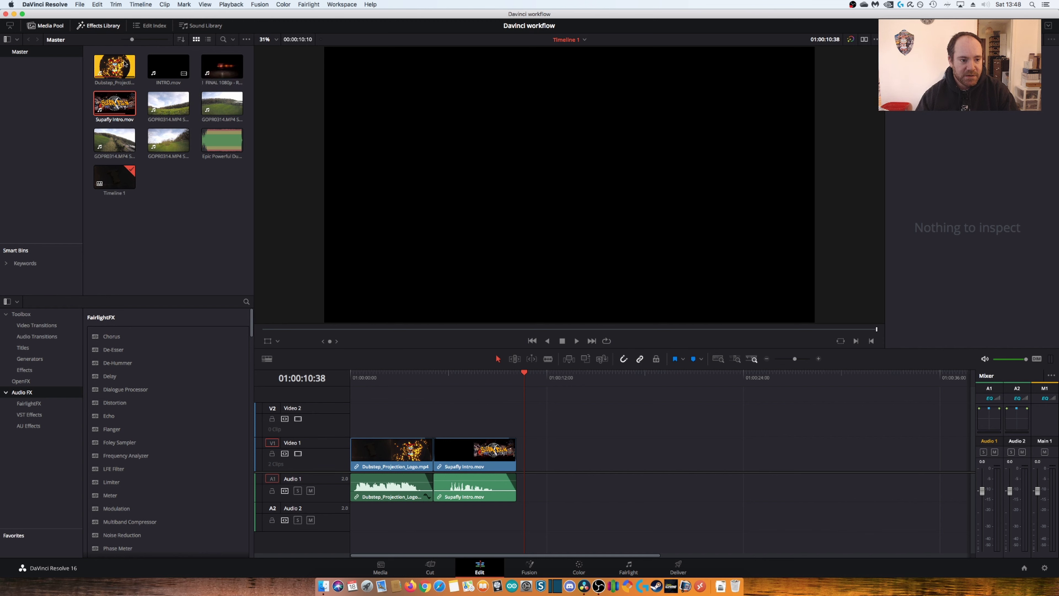
Place FINAL 1080p - RENDER COMP.mp4 on V1 and slide it left against Supafly Intro
mouse_move(222, 66)
mouse_down()
mouse_move(329, 232)
mouse_move(522, 450)
mouse_up()
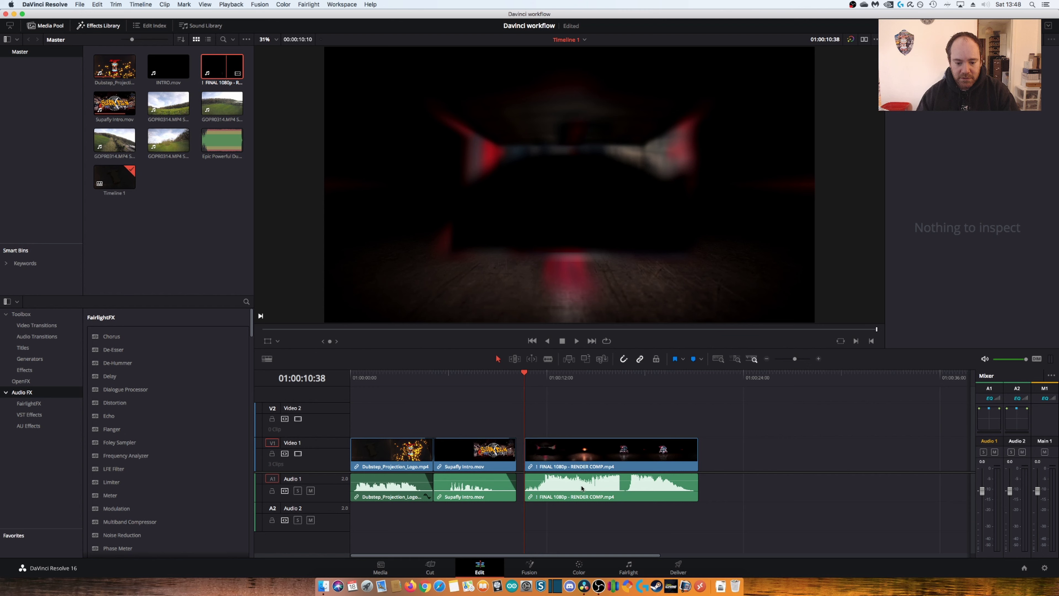
drag(795, 361, 798, 359)
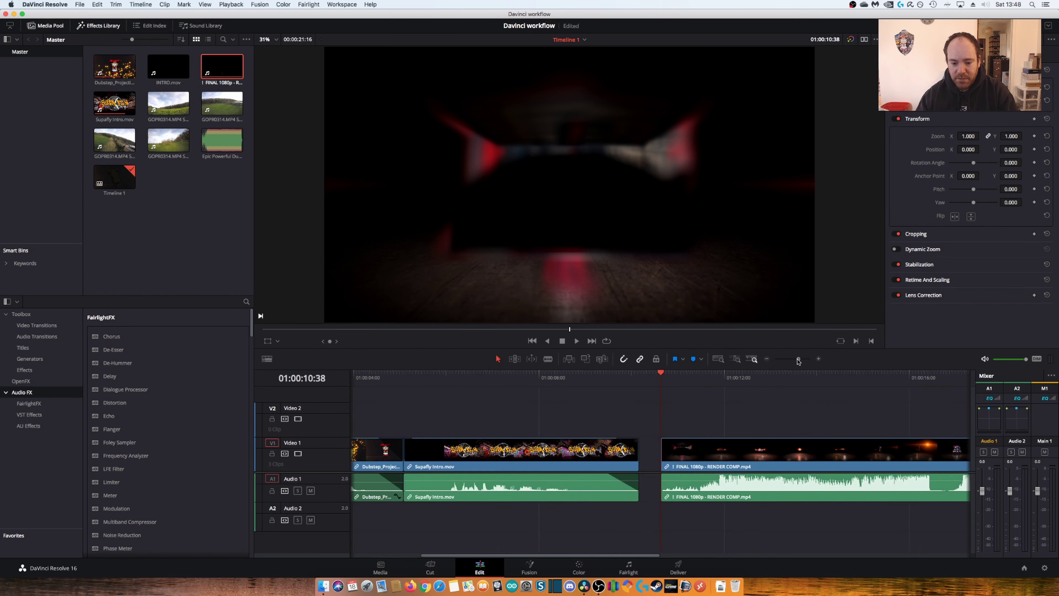
click(578, 375)
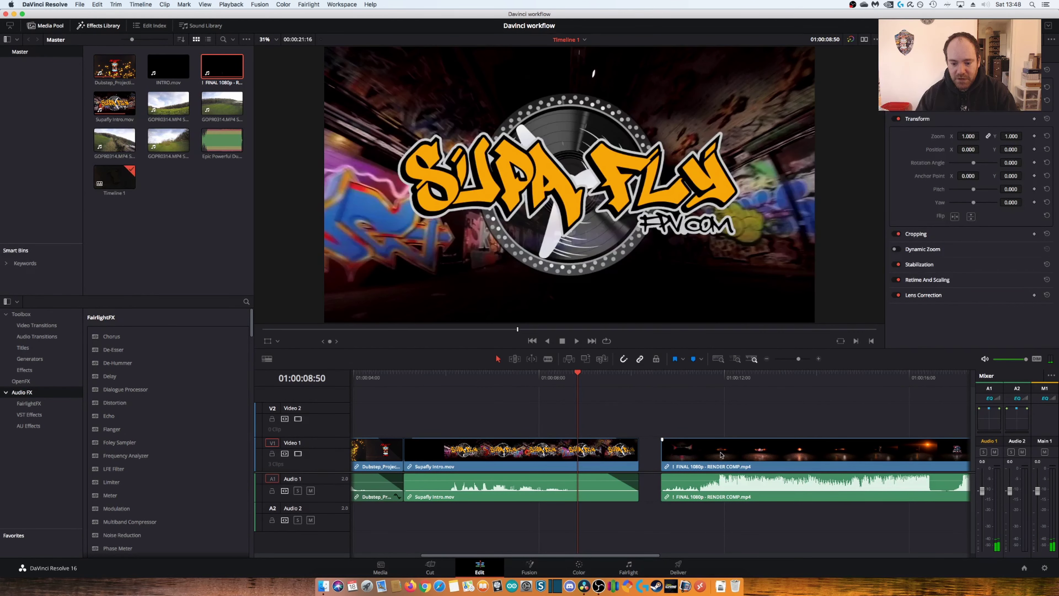
drag(720, 455, 699, 454)
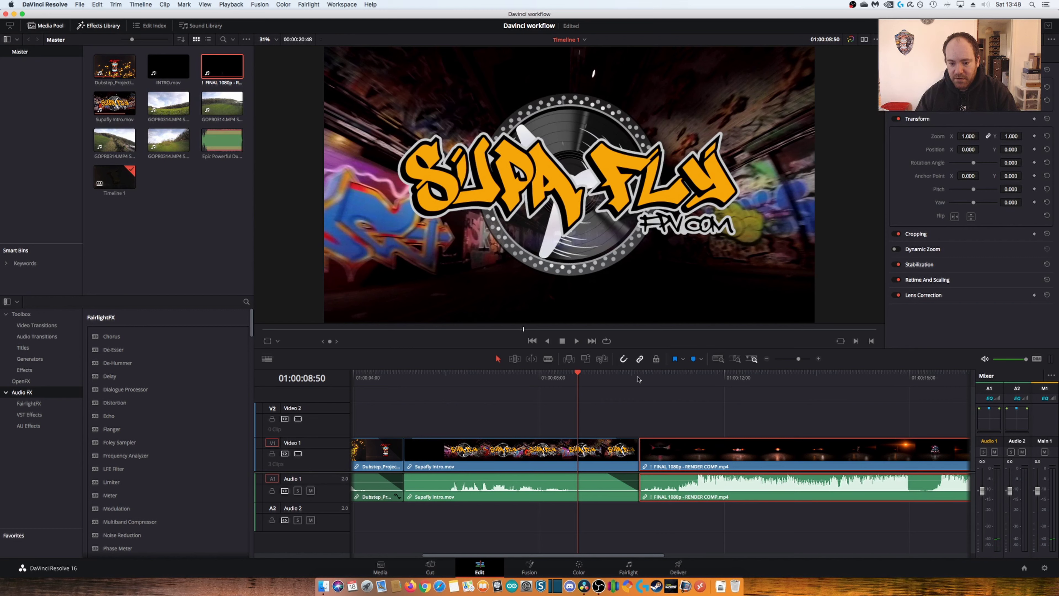
drag(797, 359, 795, 360)
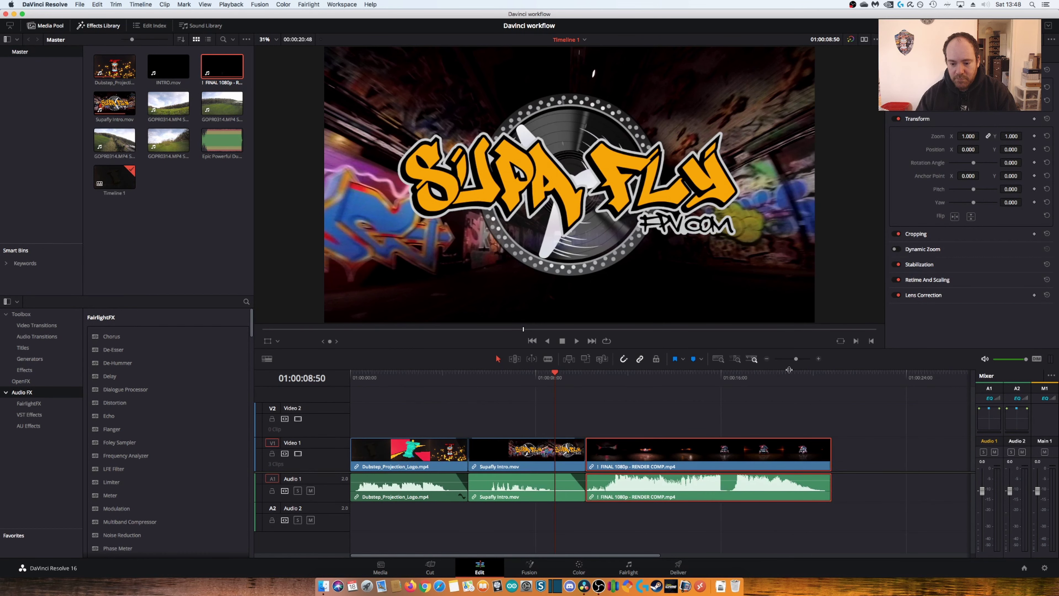
Scrub and replay the Bristol FPV logo reveal in the FINAL 1080p clip
mouse_move(729, 378)
mouse_down()
mouse_move(718, 379)
mouse_move(735, 382)
mouse_up()
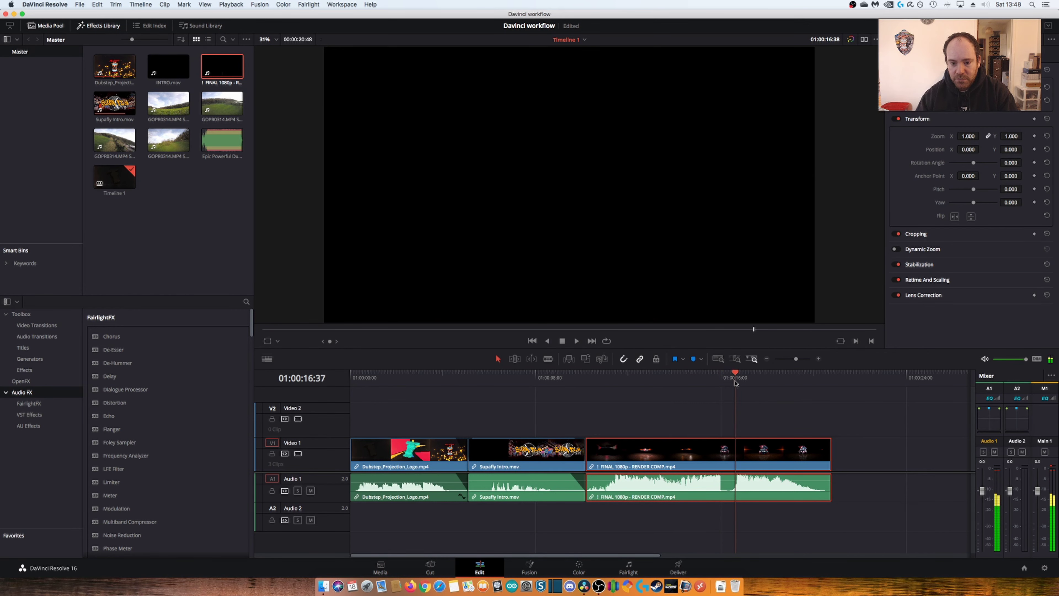
drag(736, 383, 728, 383)
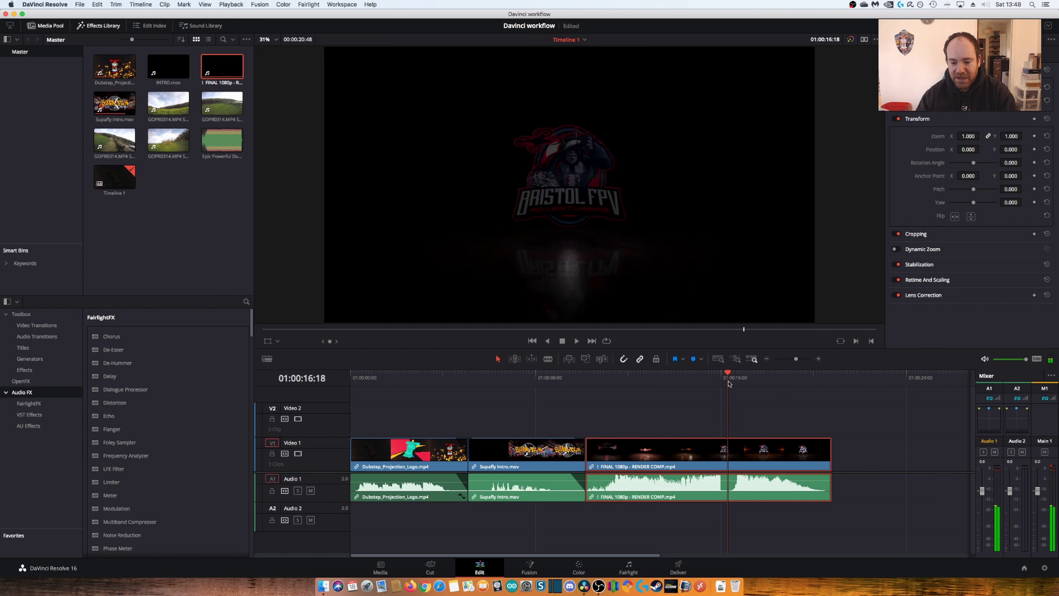
key(space)
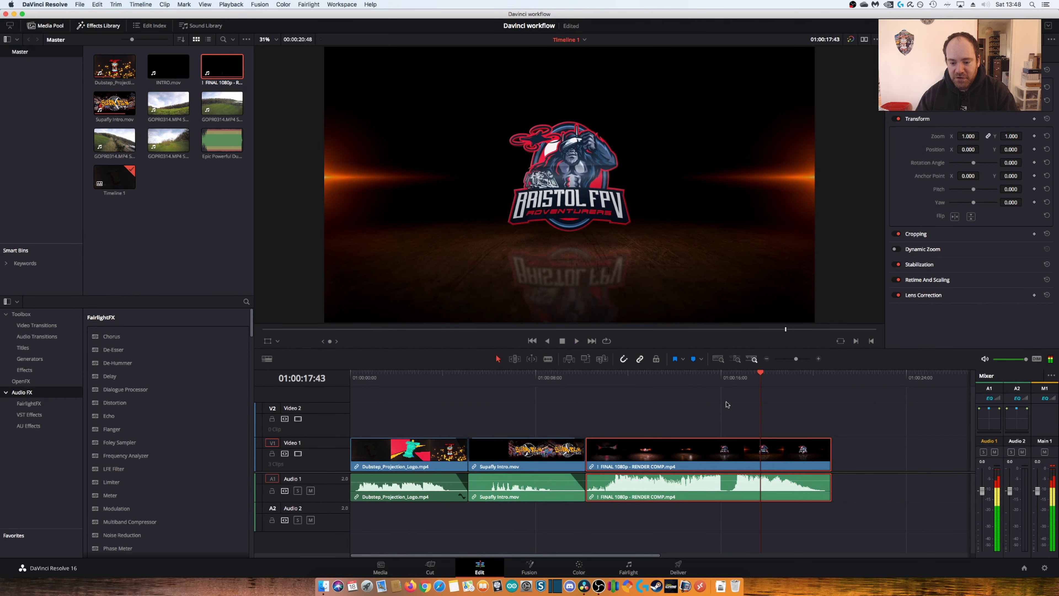
click(733, 383)
key(space)
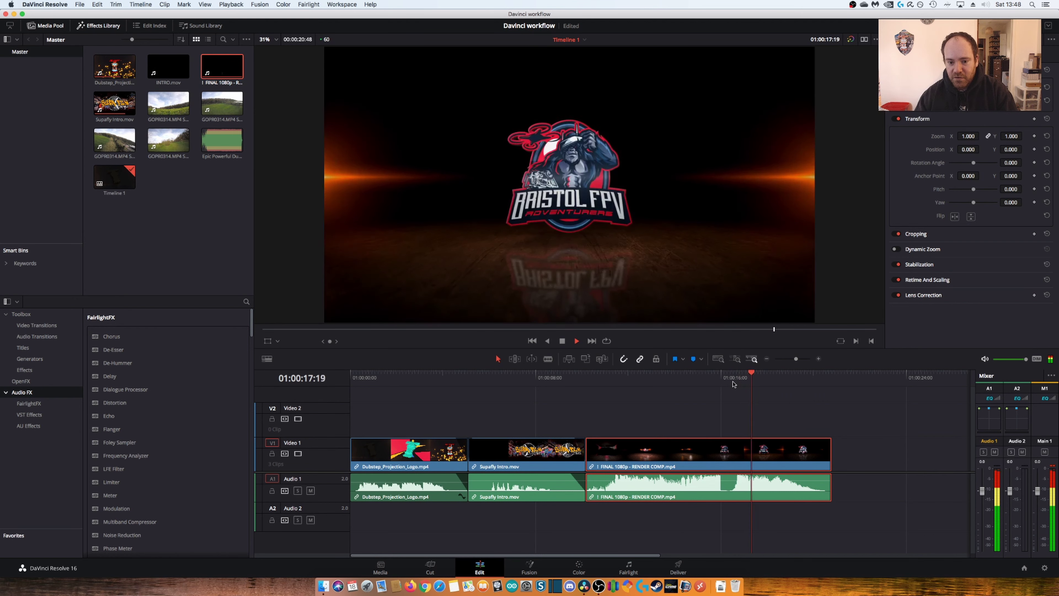
key(space)
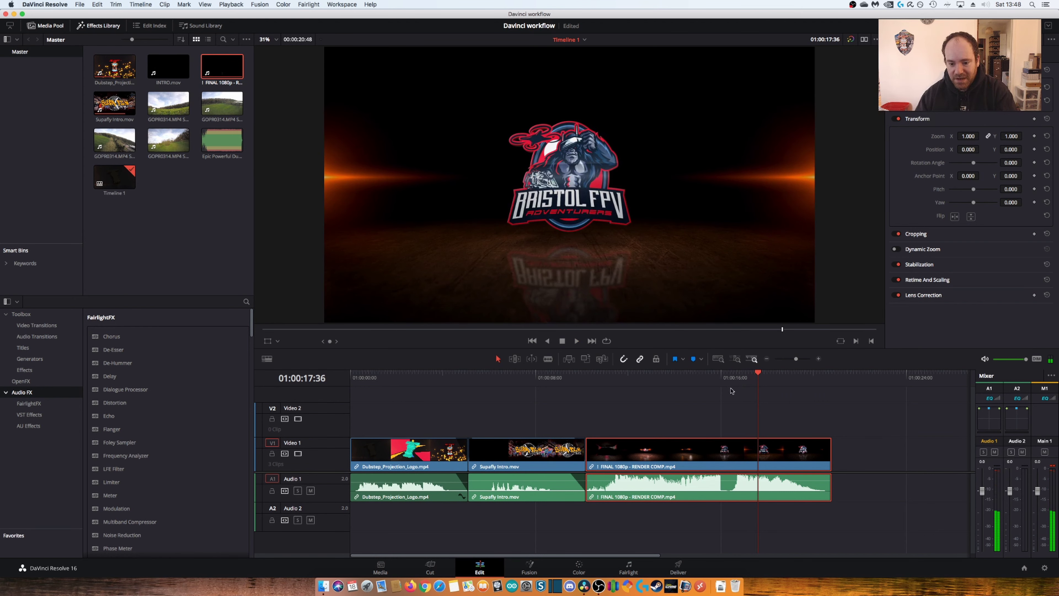
click(733, 382)
drag(728, 382, 745, 384)
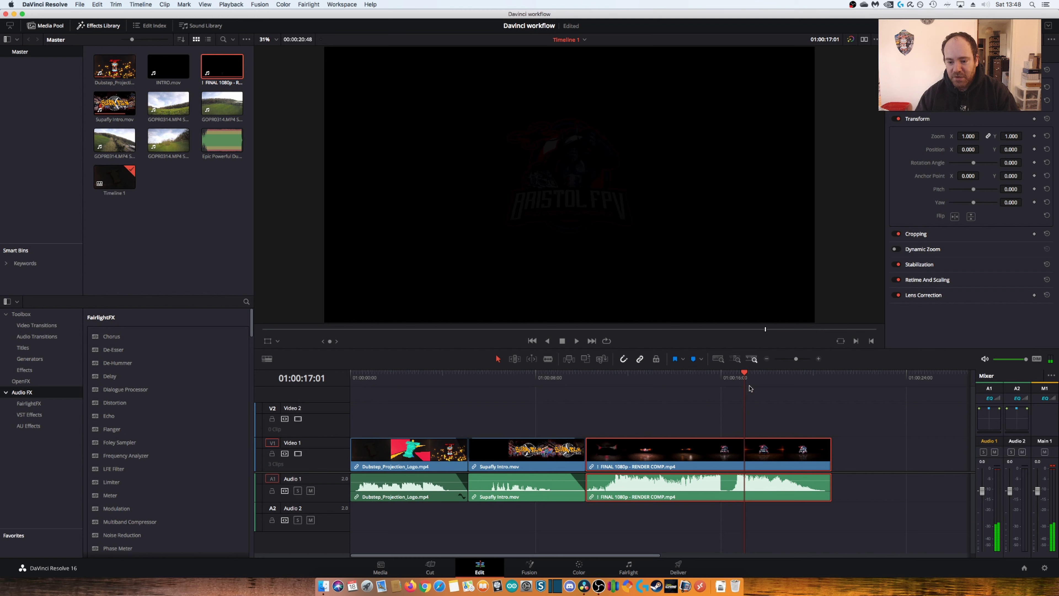
drag(795, 358, 798, 360)
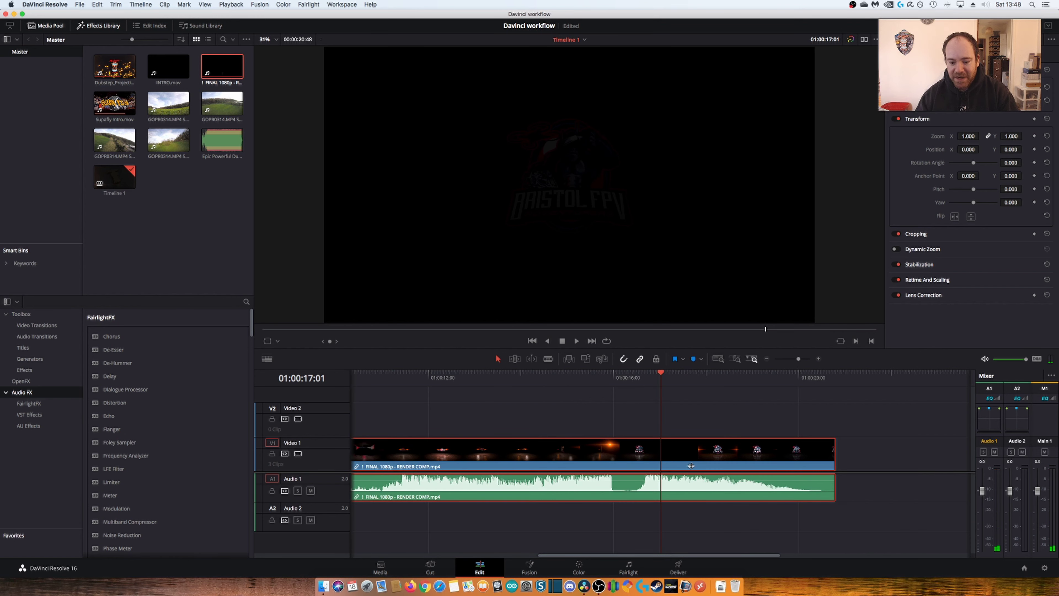
Unlink the FINAL 1080p clip's audio from its video and confirm they select separately
click(679, 450)
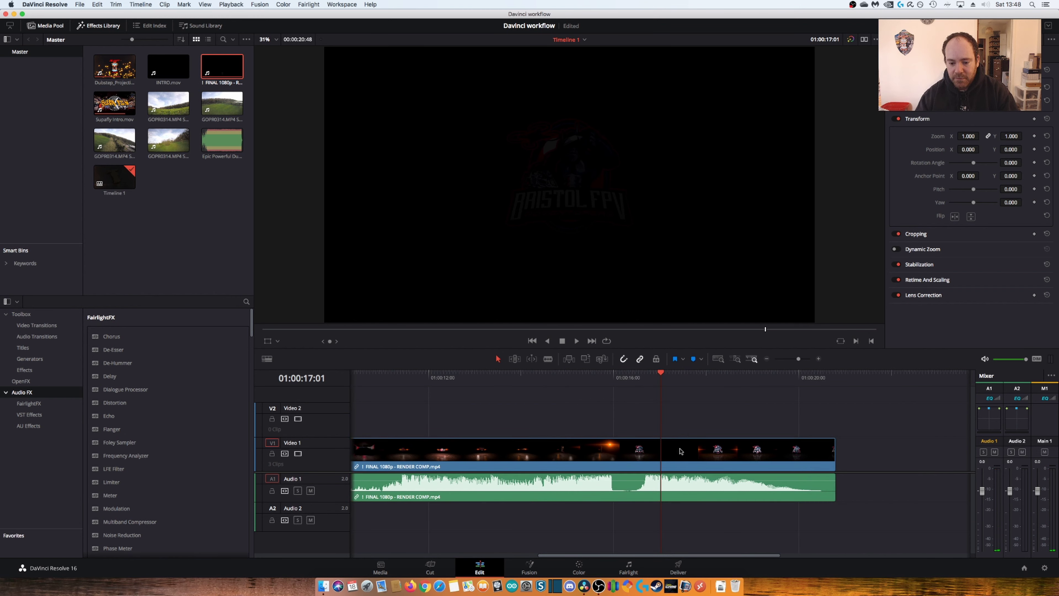
right_click(653, 481)
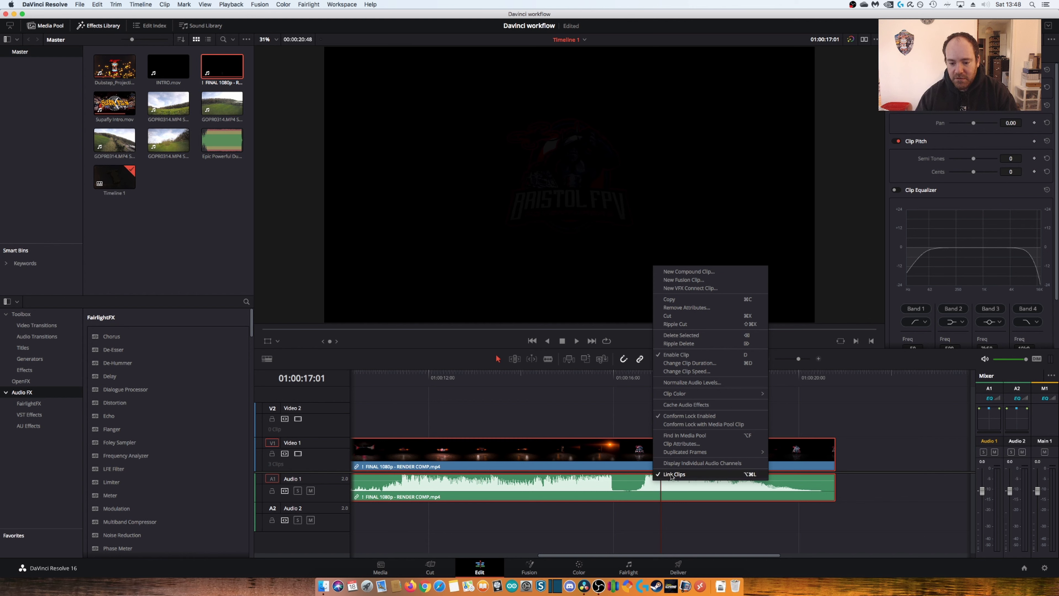
click(671, 474)
click(678, 454)
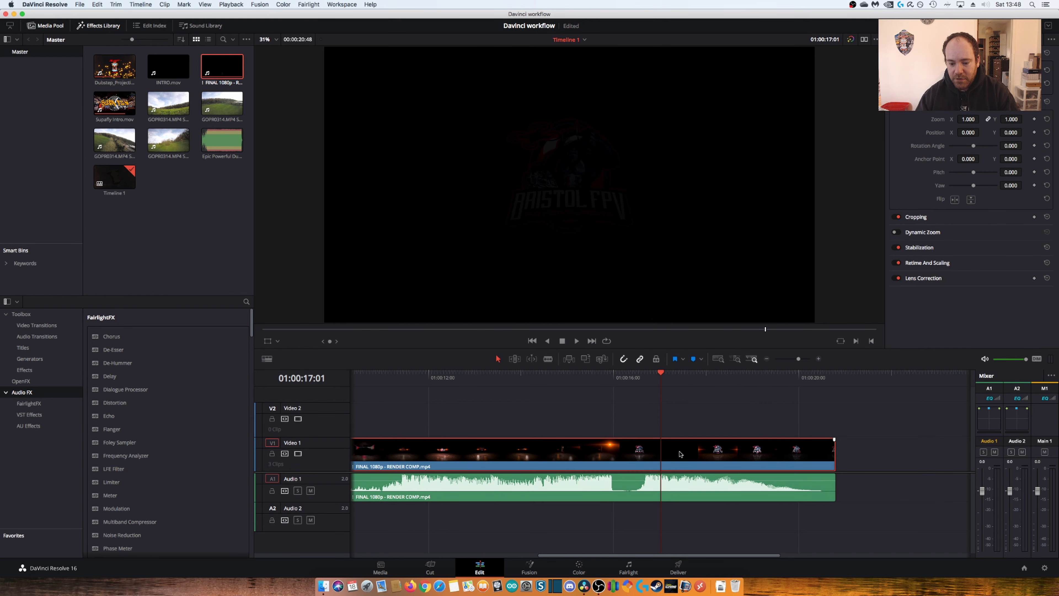
click(684, 488)
click(680, 456)
click(681, 475)
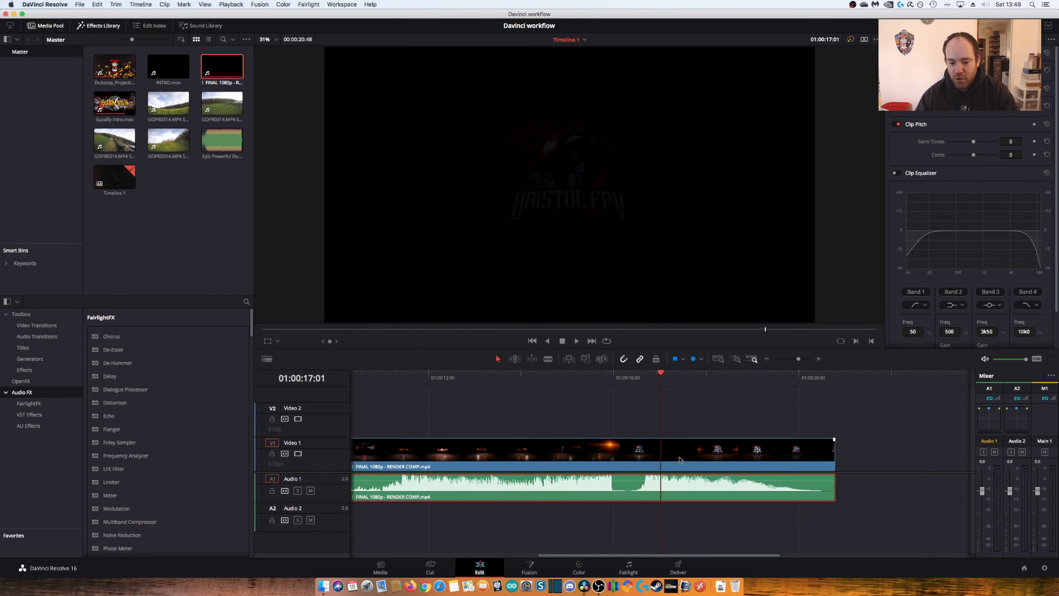
click(681, 469)
click(684, 485)
Shift the FINAL clip's audio 18 frames later and replay the logo reveal to check sync
drag(799, 361, 801, 361)
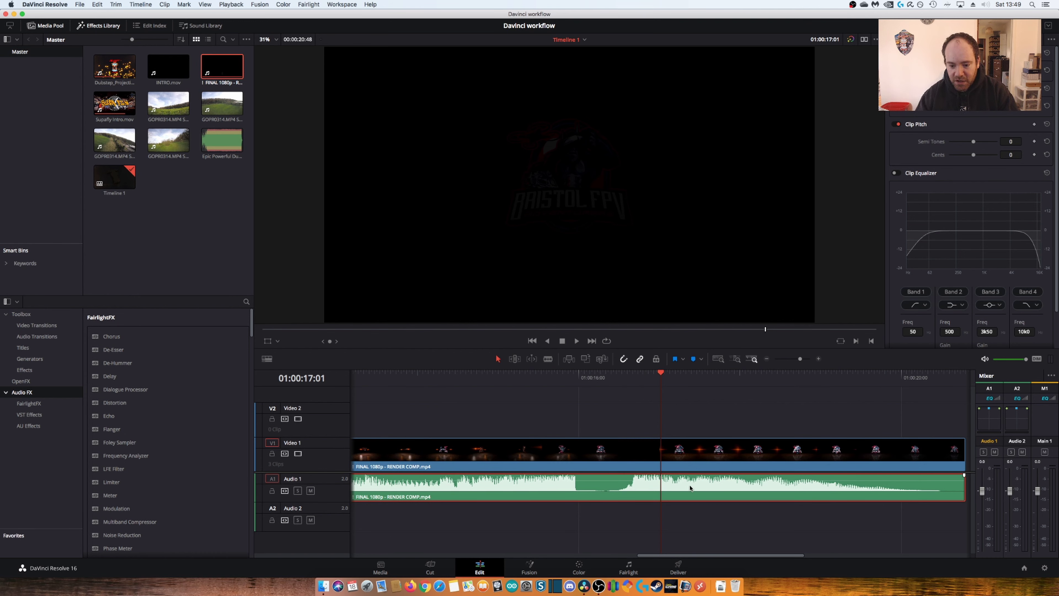
drag(688, 488, 713, 490)
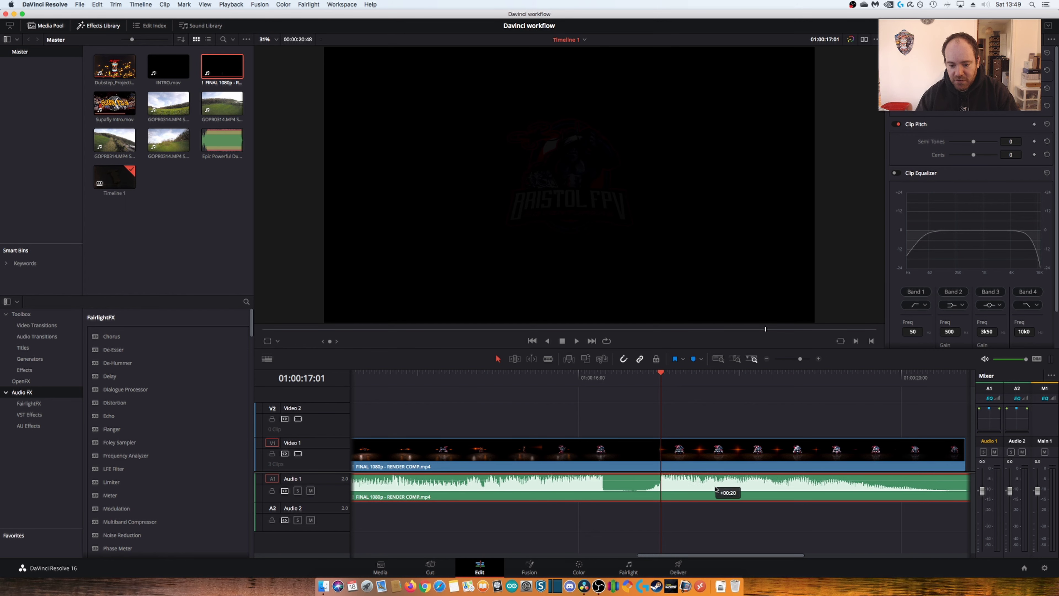
drag(713, 490, 714, 489)
click(574, 378)
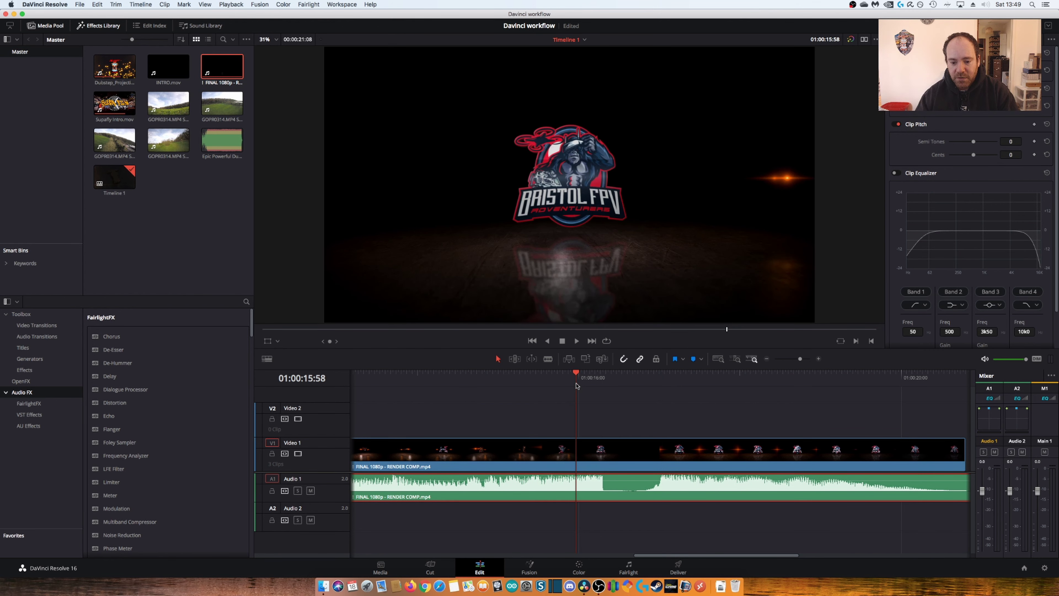
key(space)
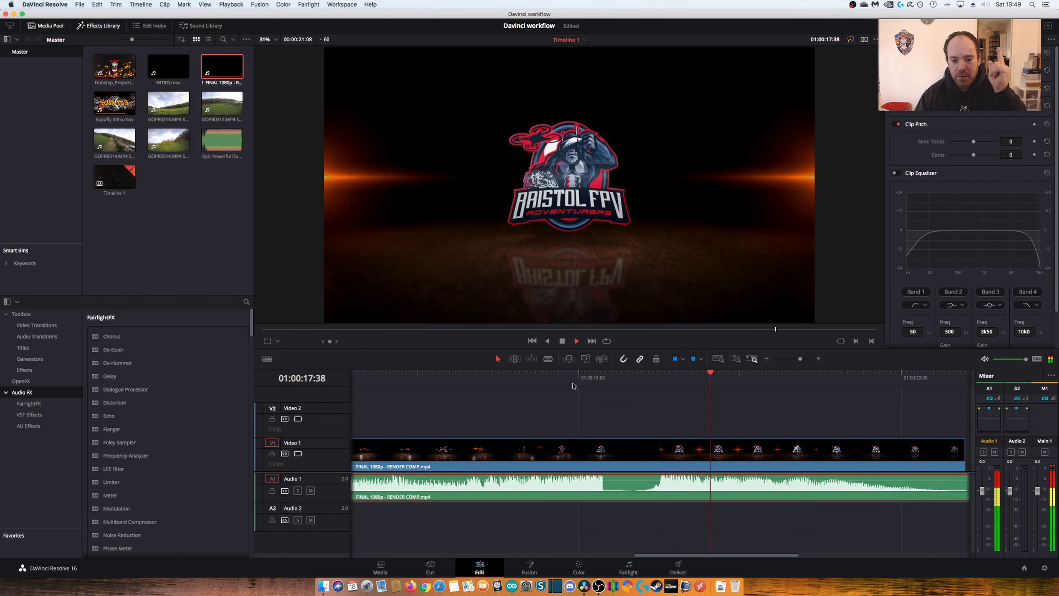
click(619, 384)
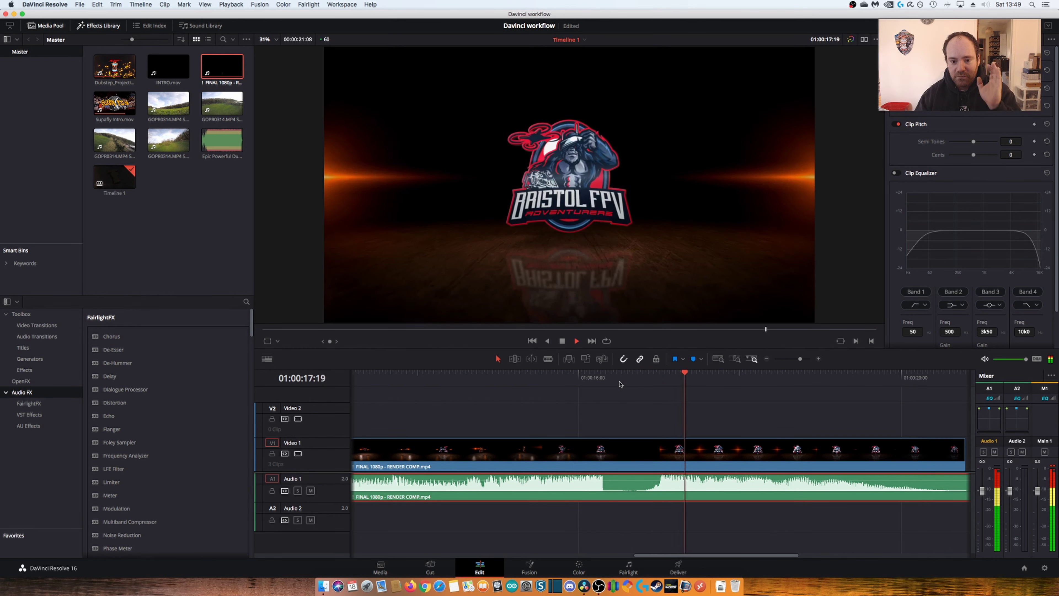
click(616, 378)
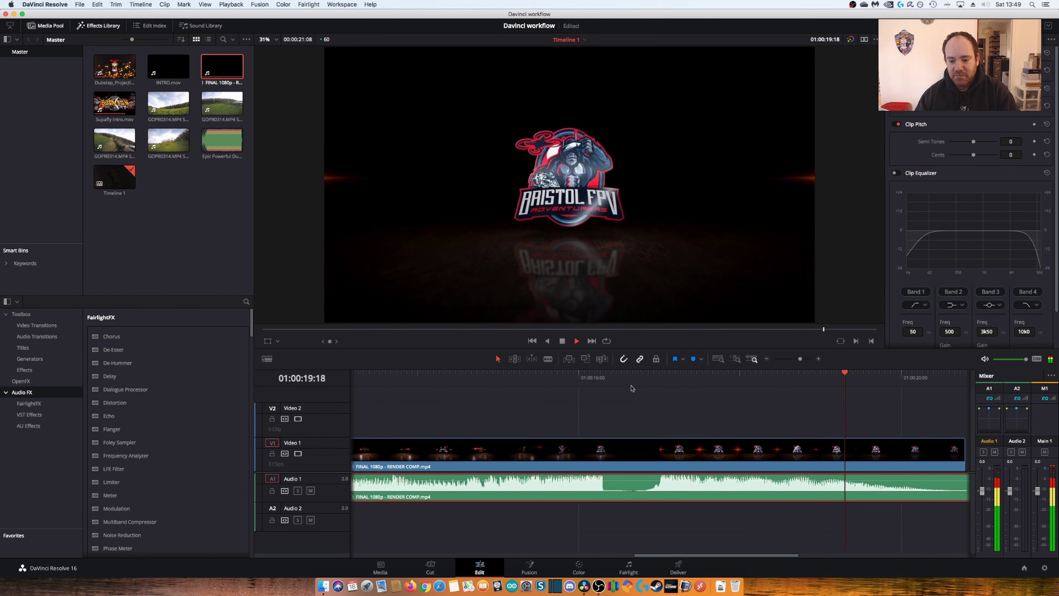
key(space)
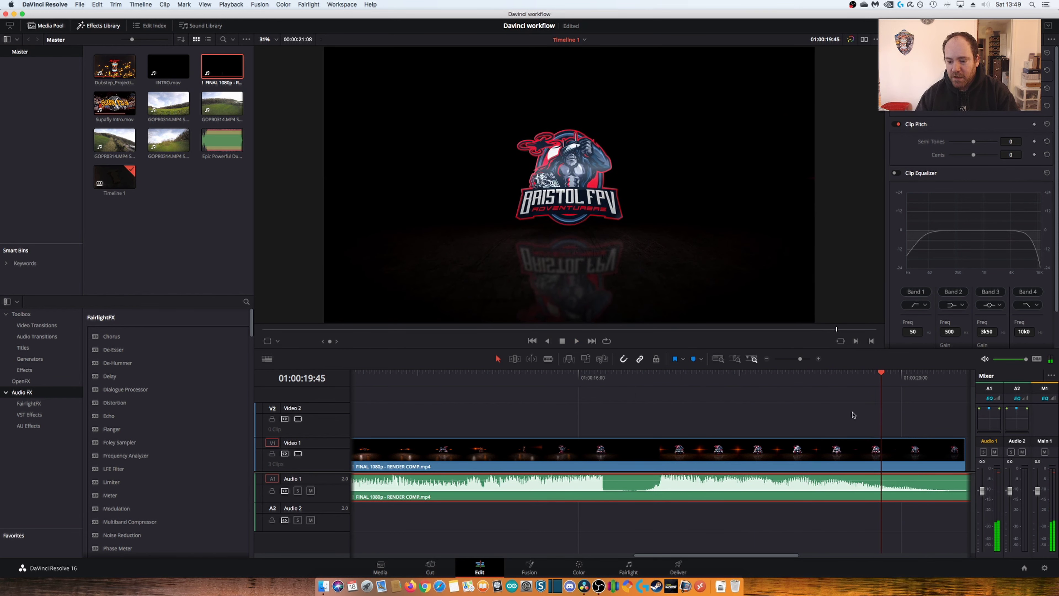
Trim the FINAL clip's audio end to match the video, add a video fade-out, then fit all three clips in view
drag(704, 555, 744, 556)
drag(852, 484, 817, 474)
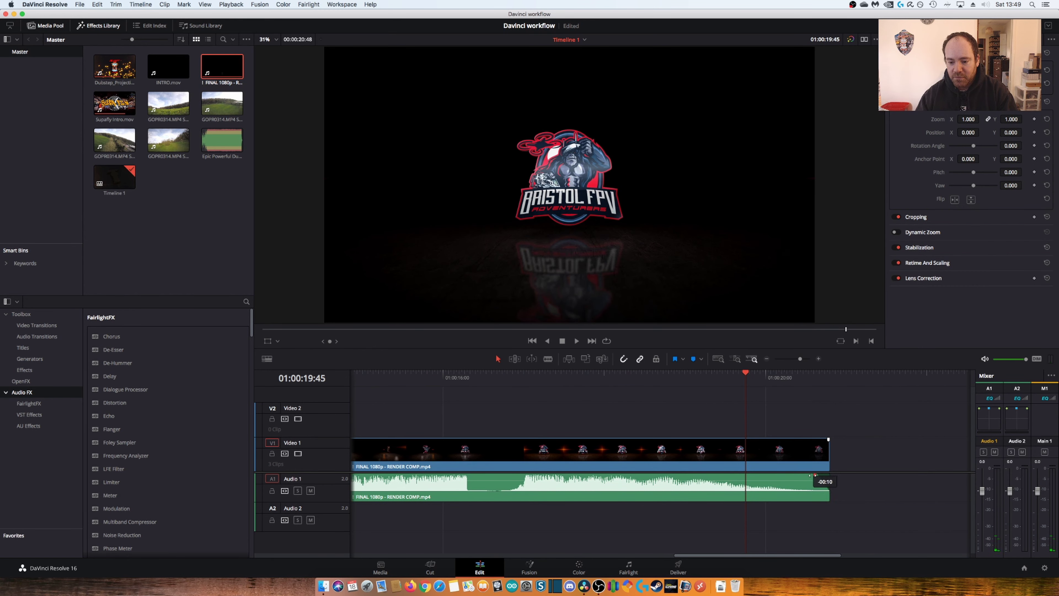
drag(828, 439, 807, 440)
drag(705, 557, 582, 549)
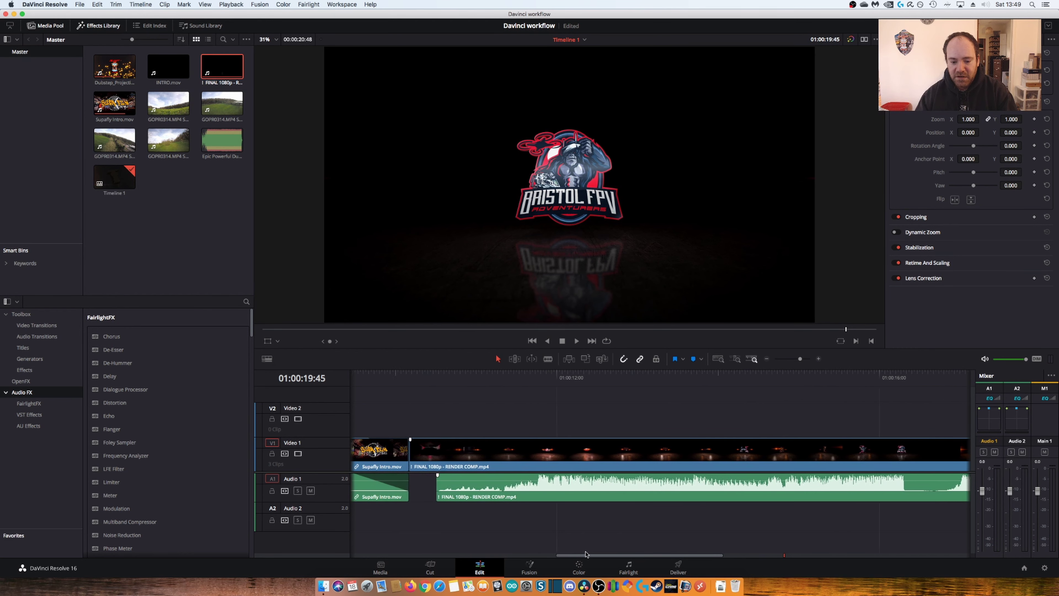
scroll(469, 412, left, 3)
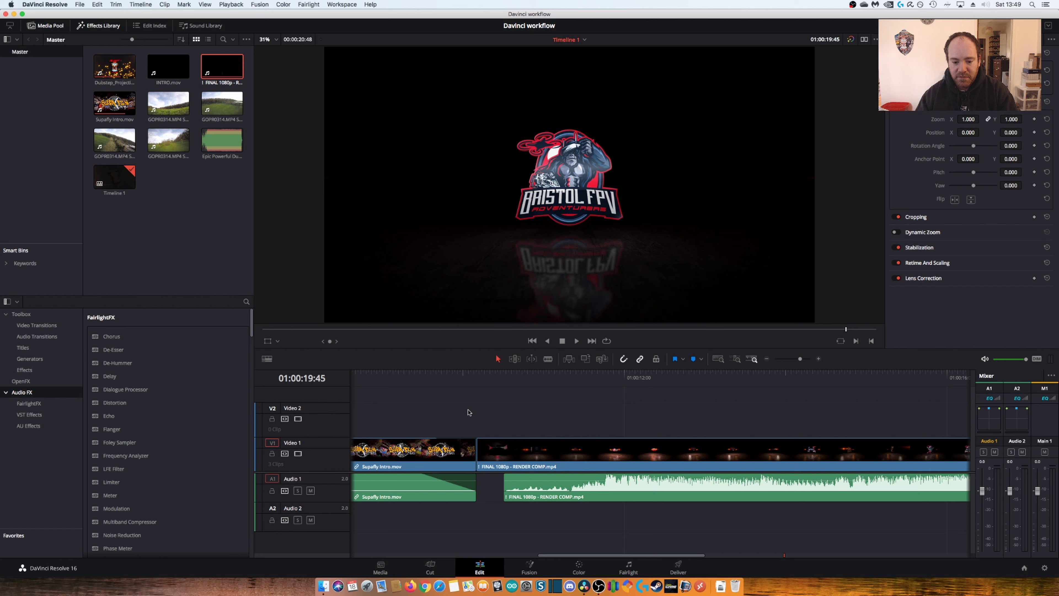
click(467, 379)
key(space)
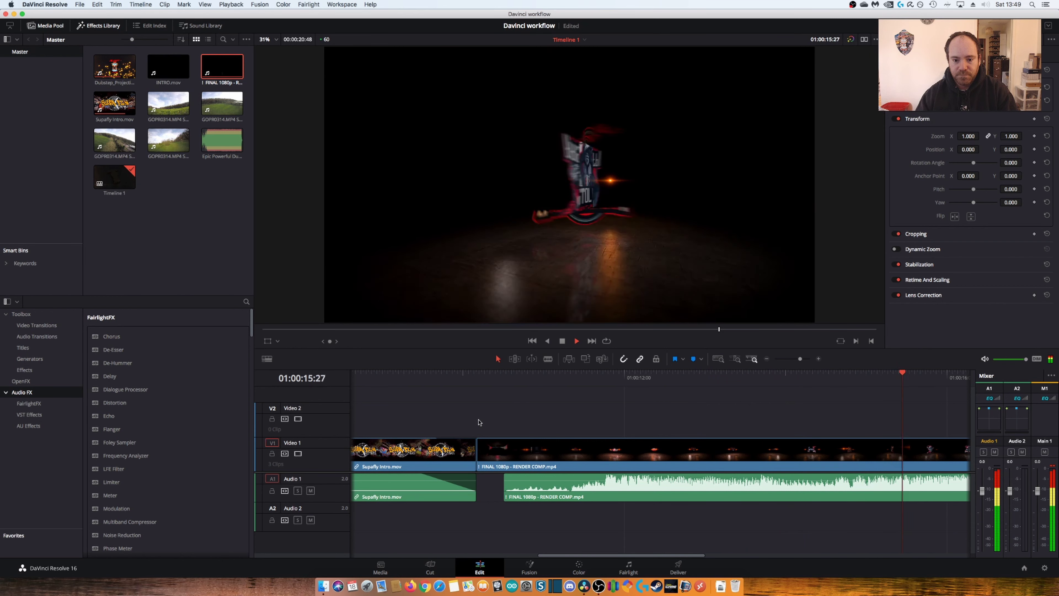
click(790, 359)
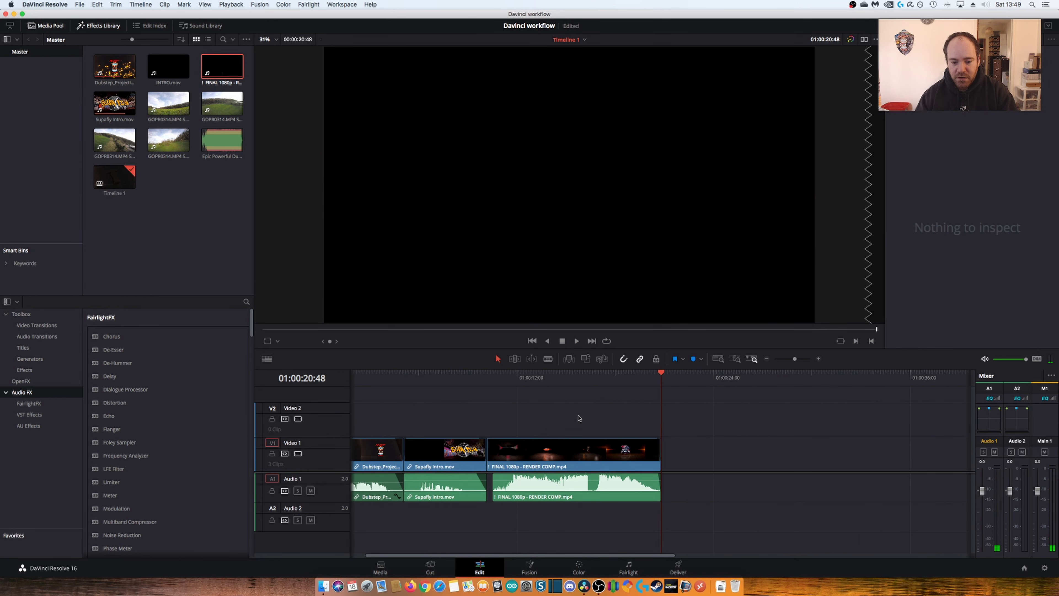
Link the FINAL clip's video and audio back together with Link Clips
drag(574, 426, 582, 512)
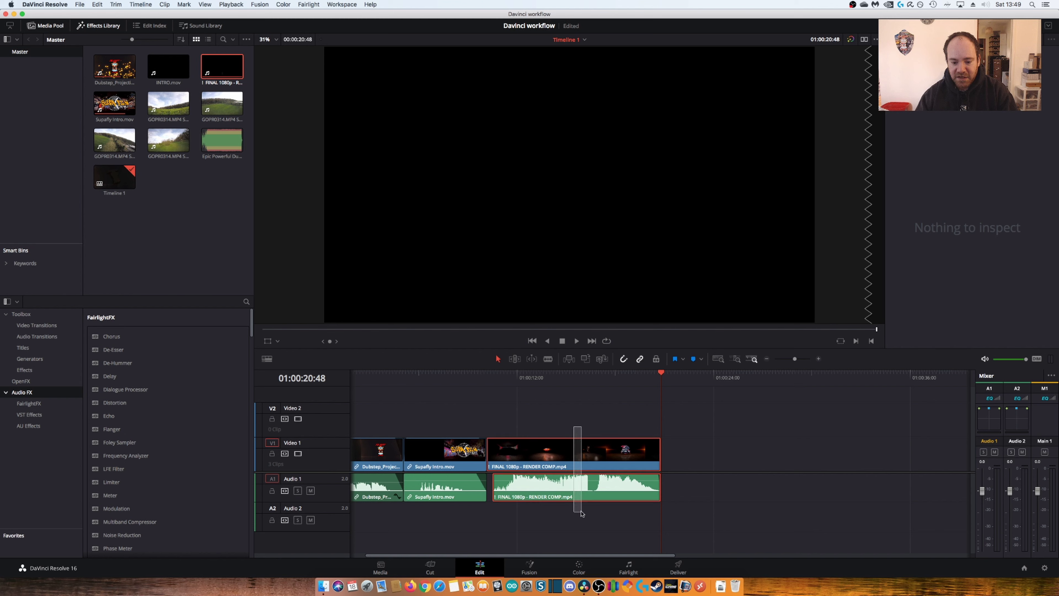
drag(556, 413, 607, 524)
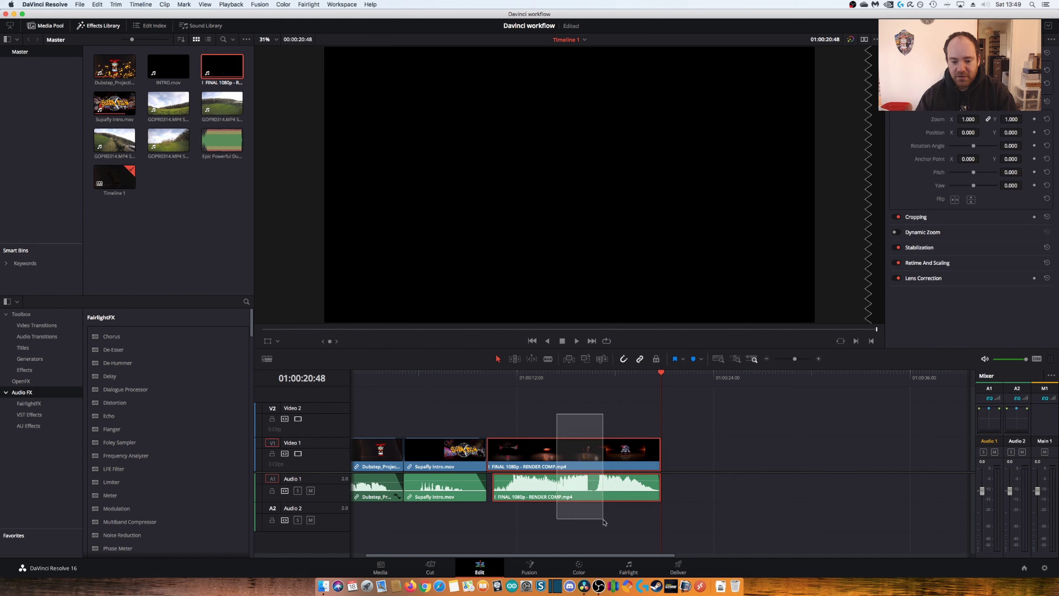
right_click(584, 480)
click(596, 475)
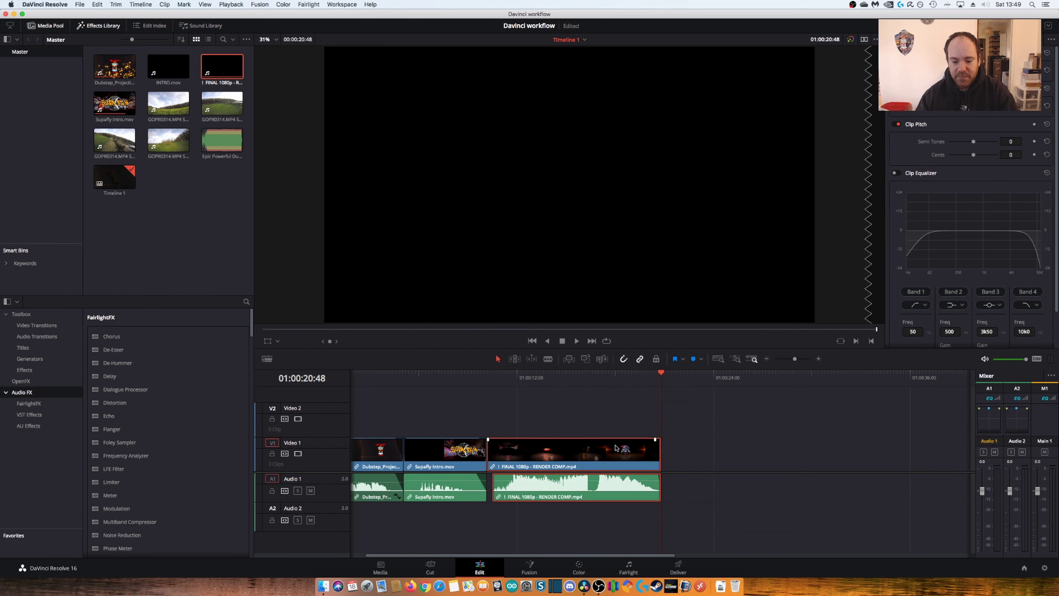
click(587, 423)
click(585, 453)
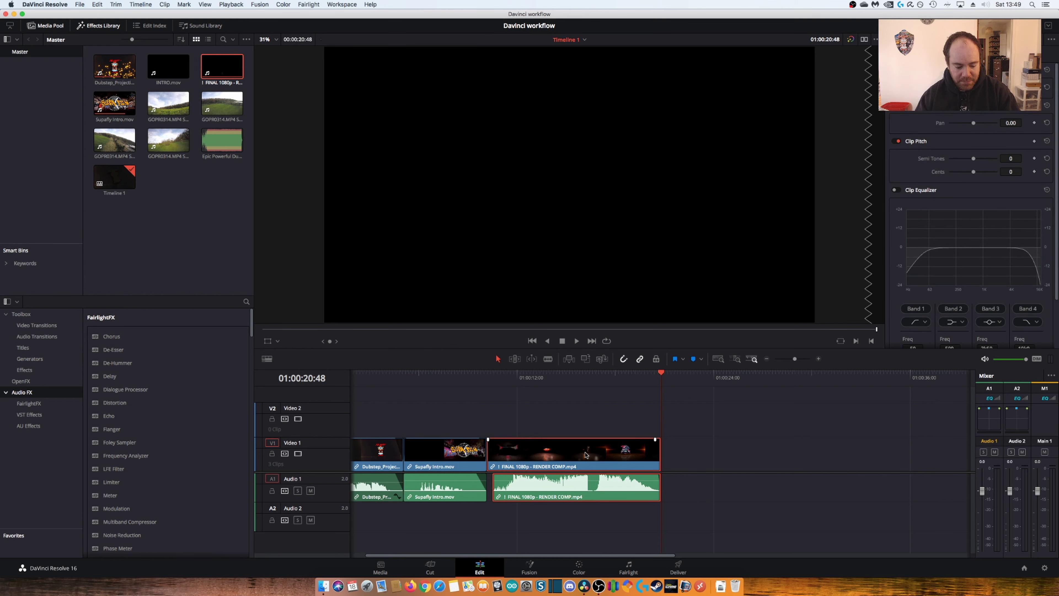
Set the FINAL clip to 200% speed using the retime controls (Cmd+R)
key(super+r)
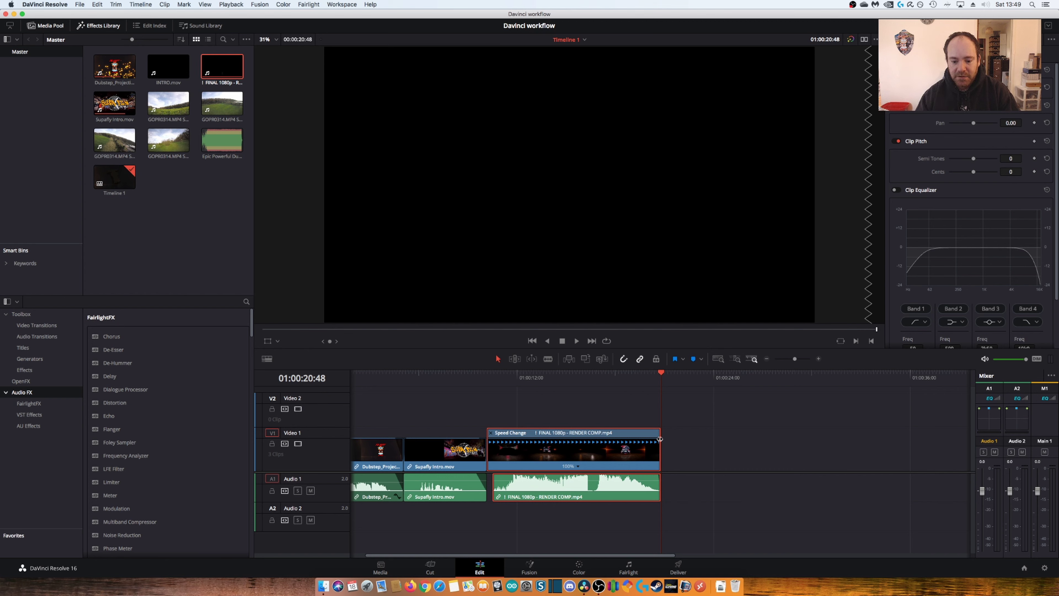
right_click(577, 449)
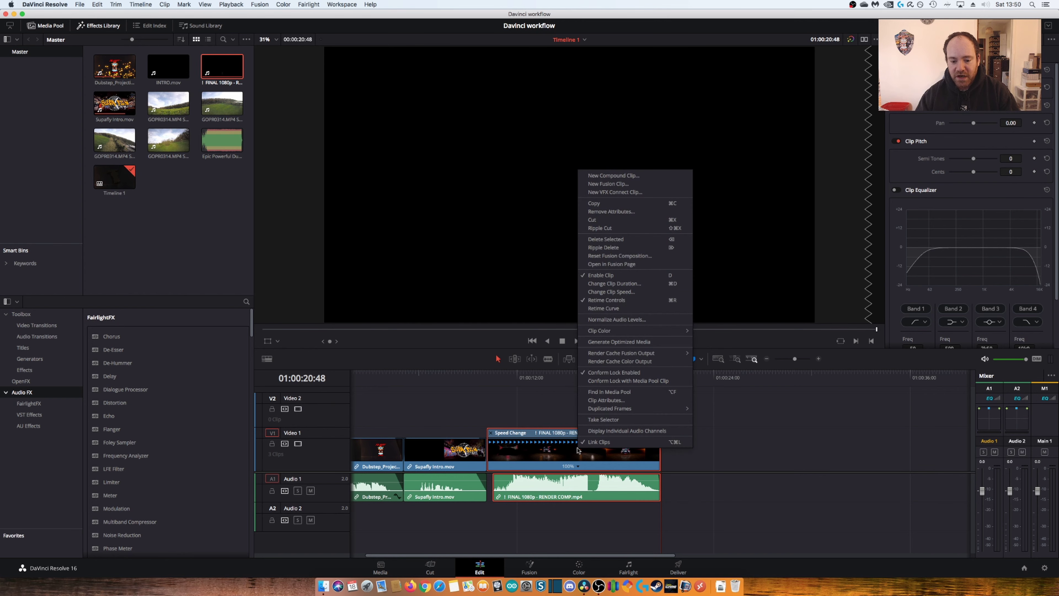
click(602, 292)
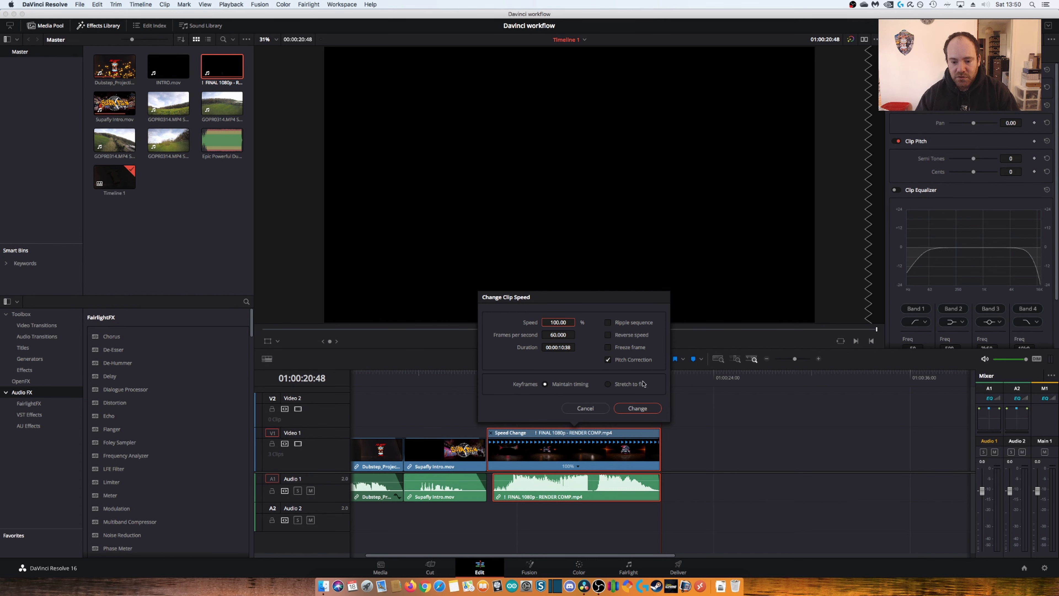
click(585, 407)
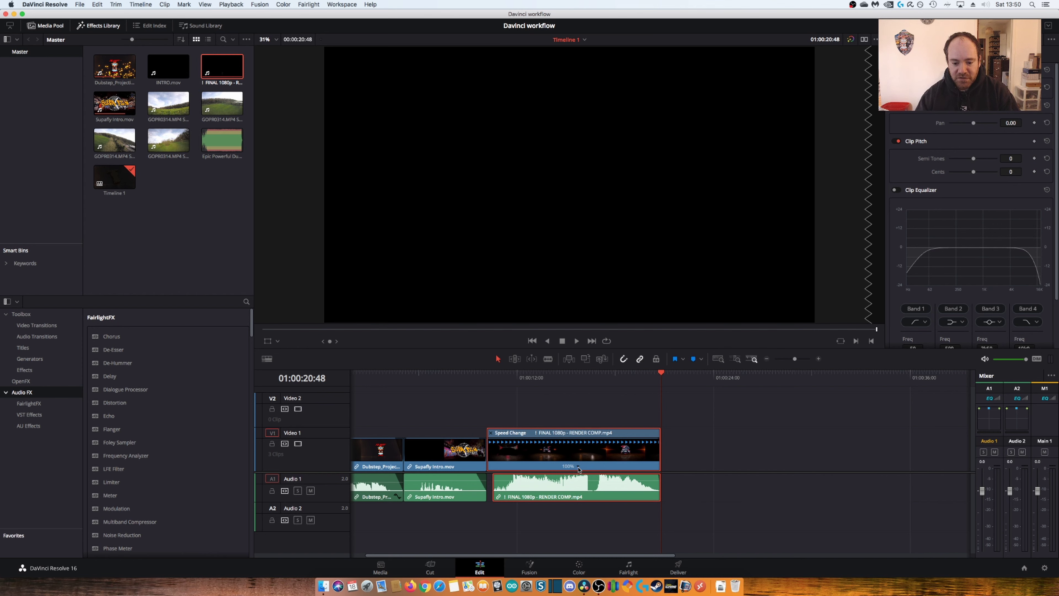
click(578, 466)
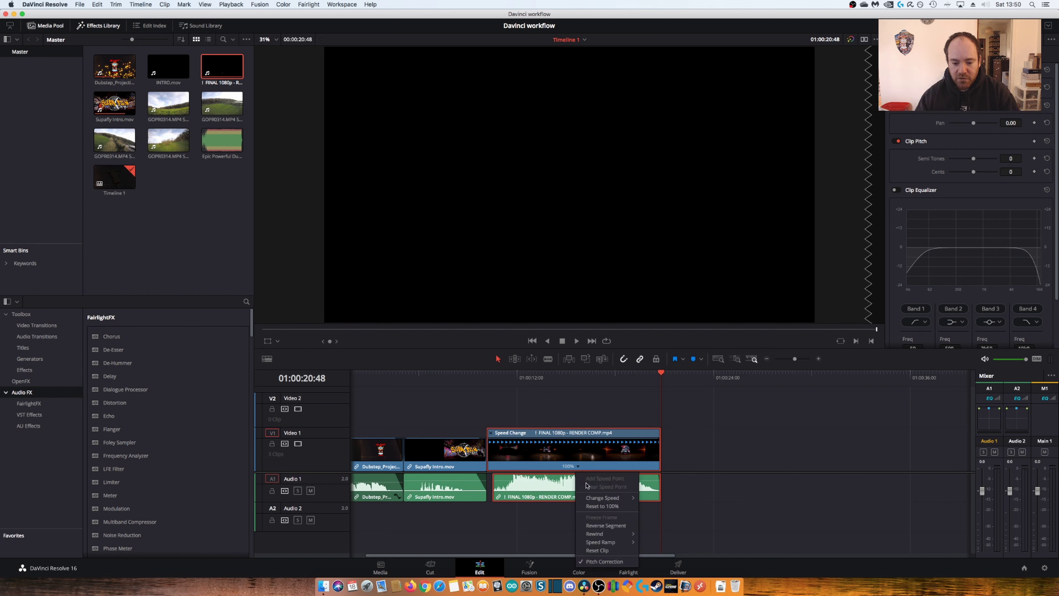
mouse_move(590, 498)
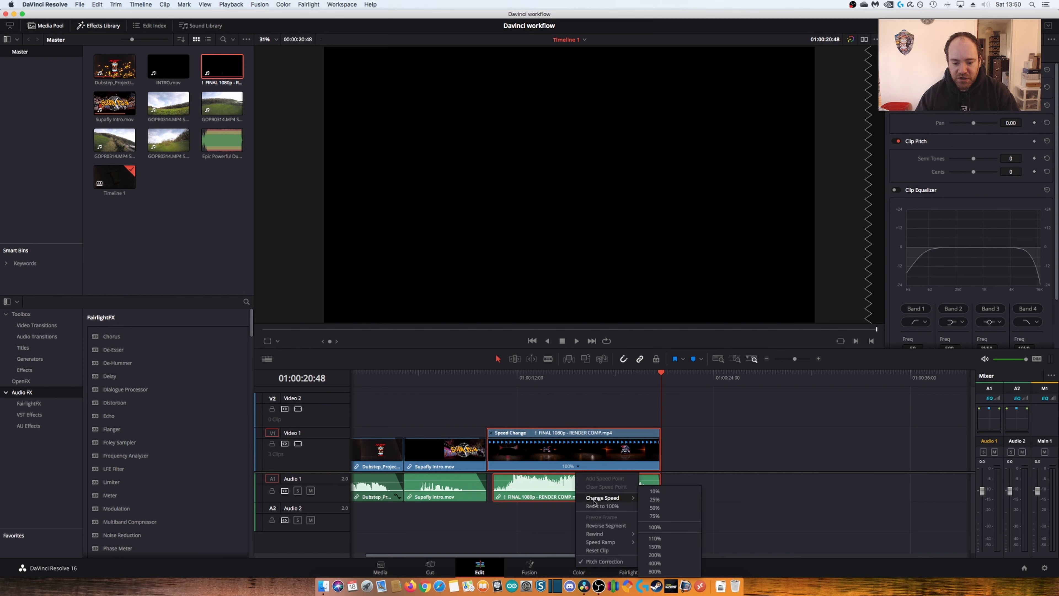
click(660, 556)
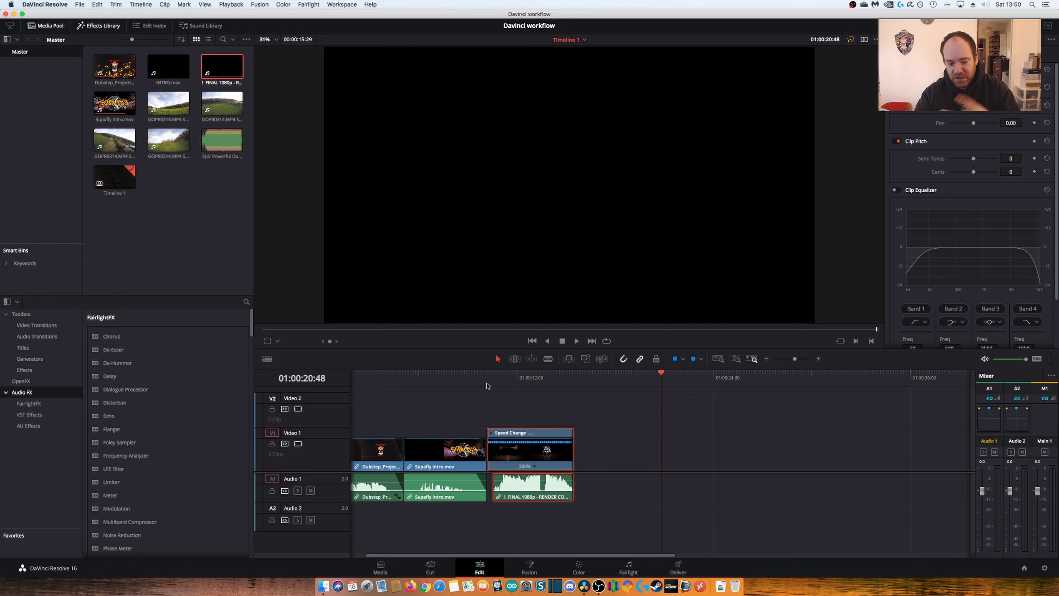
click(487, 385)
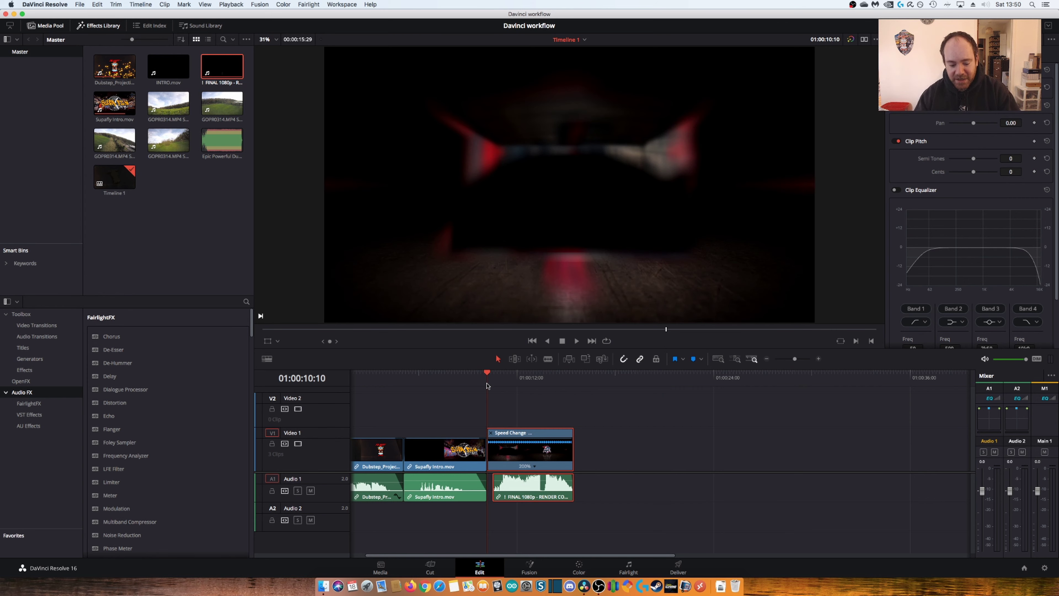
key(space)
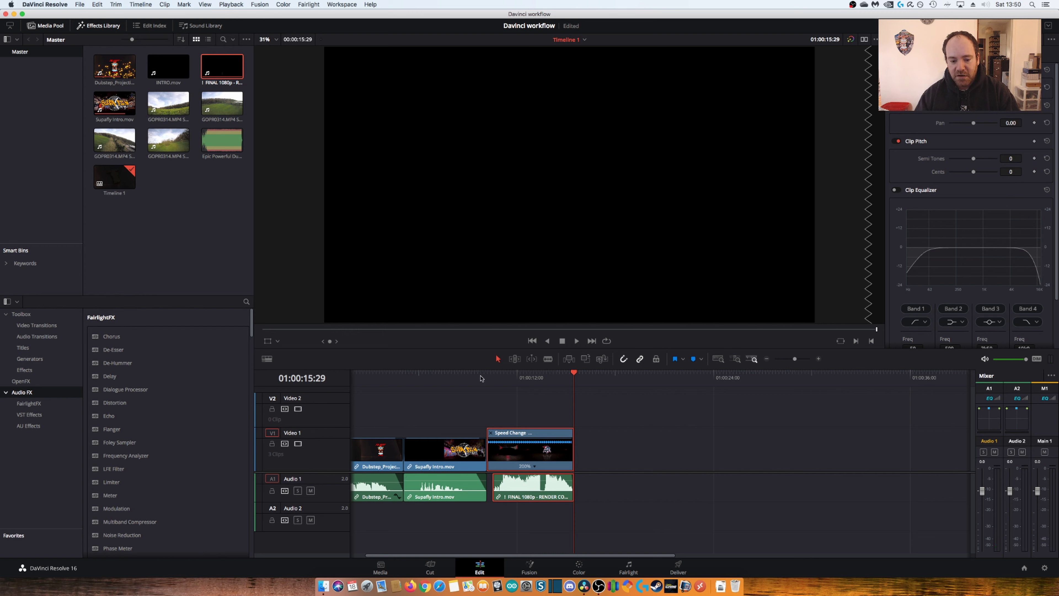
click(497, 380)
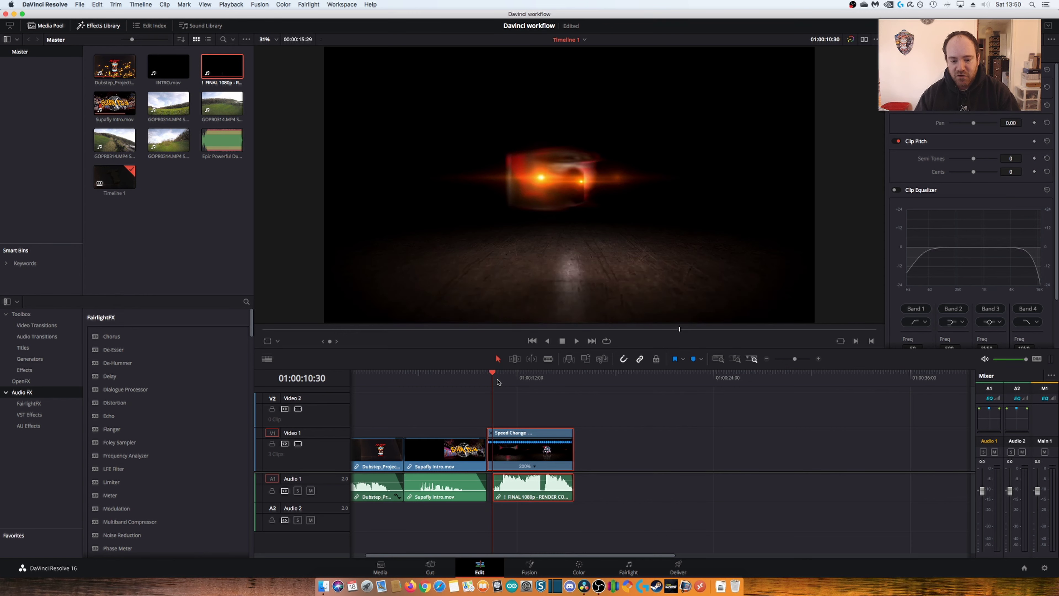
key(space)
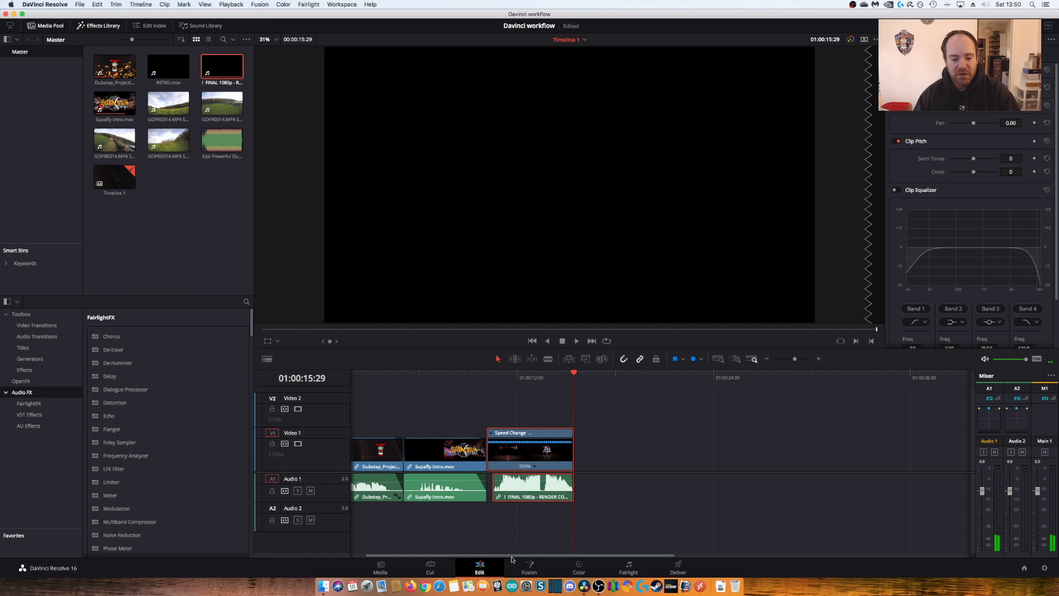
Place the first GOPR0314 subclip on the timeline after the intro
click(200, 209)
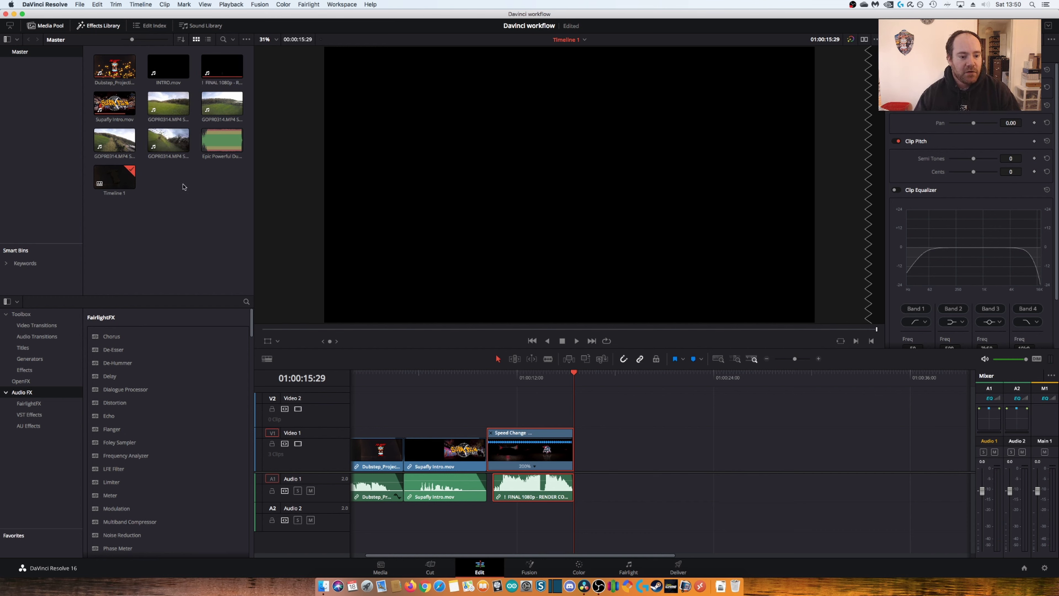
mouse_move(176, 123)
mouse_down()
mouse_move(617, 464)
mouse_move(579, 454)
mouse_up()
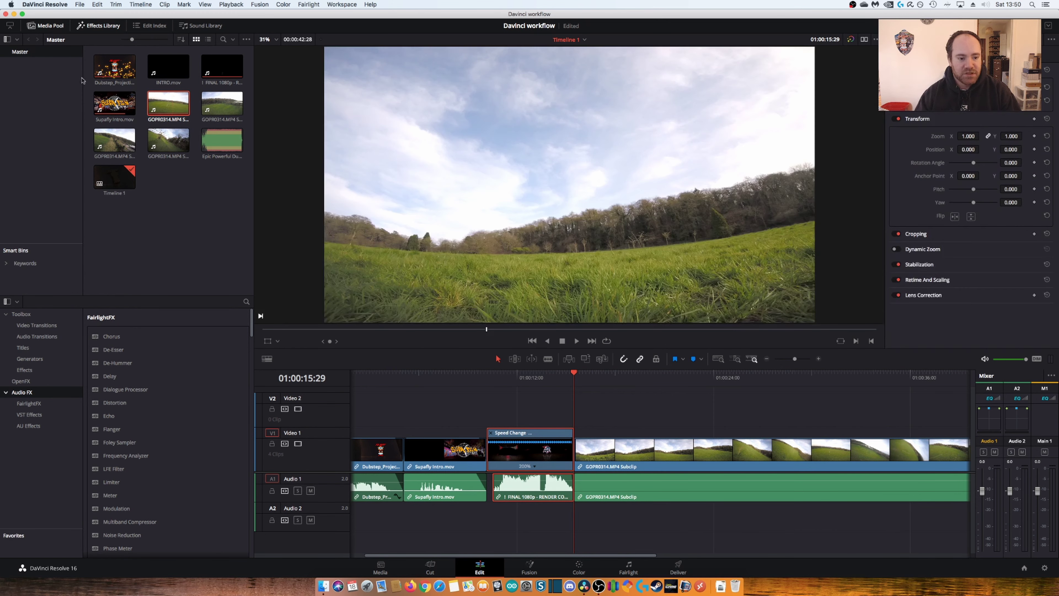
click(784, 359)
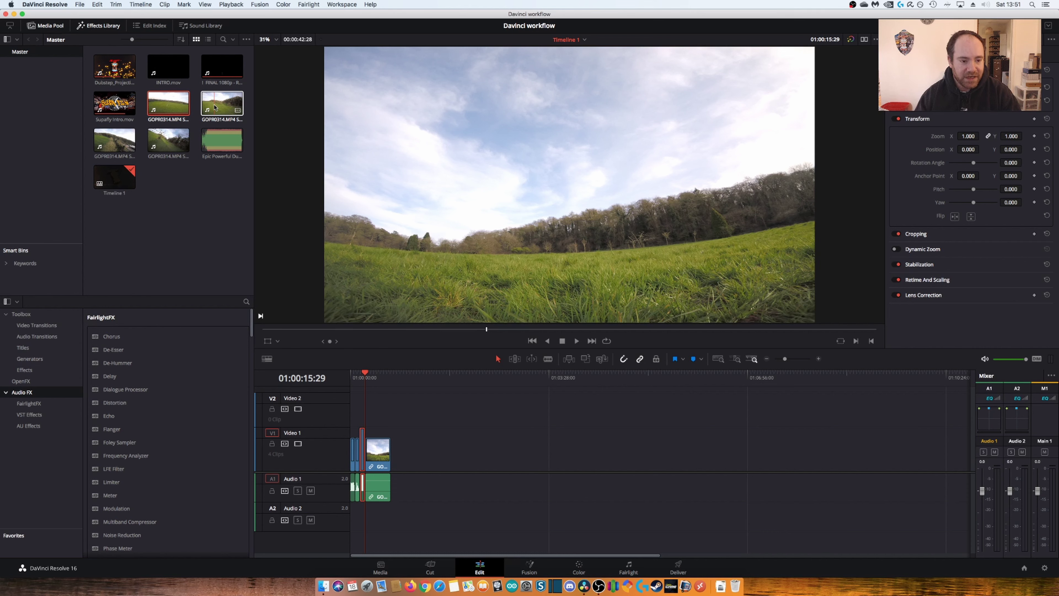
Add the remaining GOPR0314 subclips onto Video 1/Audio 1, then drag in the Epic Powerful Dubstep music
click(213, 108)
super+click(107, 146)
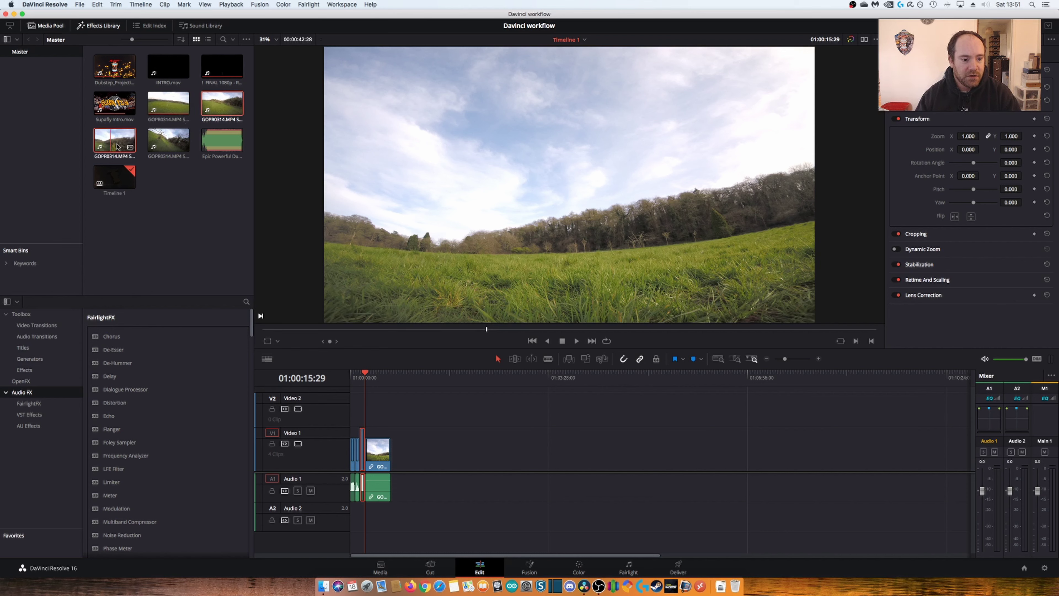
super+click(167, 141)
drag(213, 111, 449, 452)
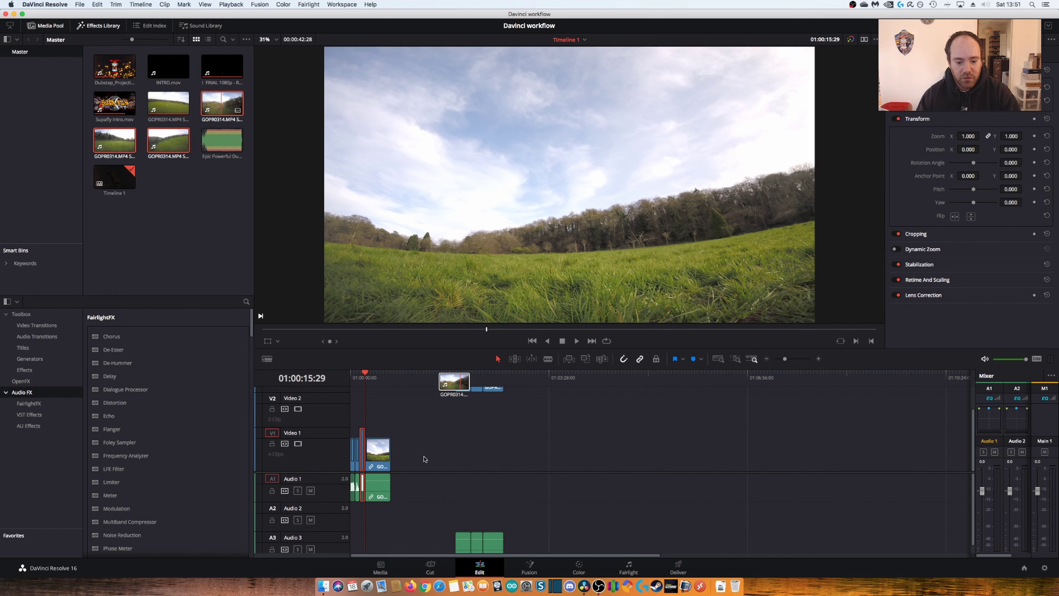
drag(424, 459, 397, 458)
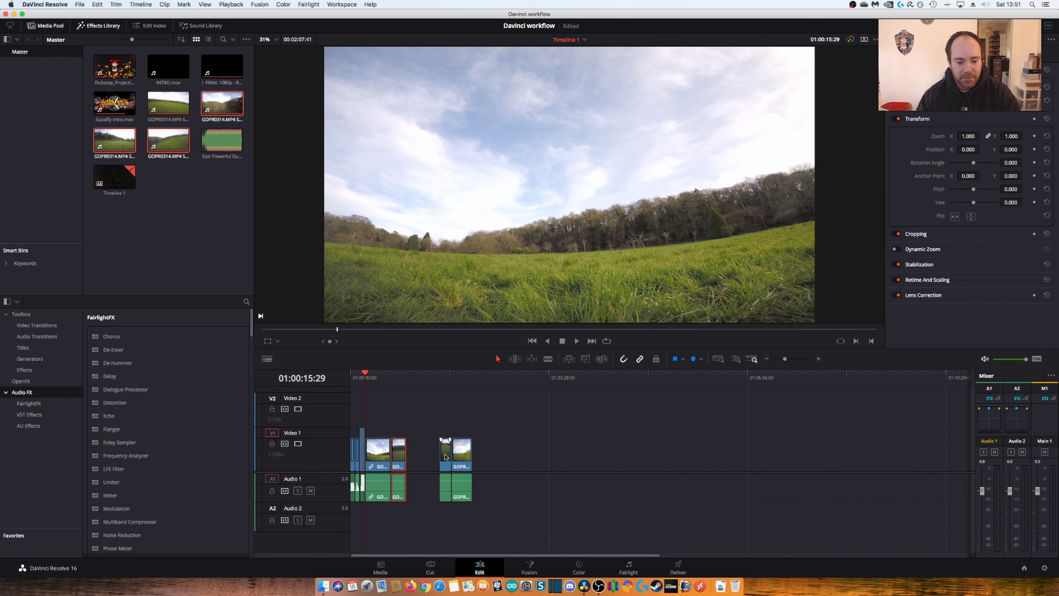
mouse_move(423, 419)
mouse_down()
mouse_move(475, 466)
mouse_move(412, 460)
mouse_up()
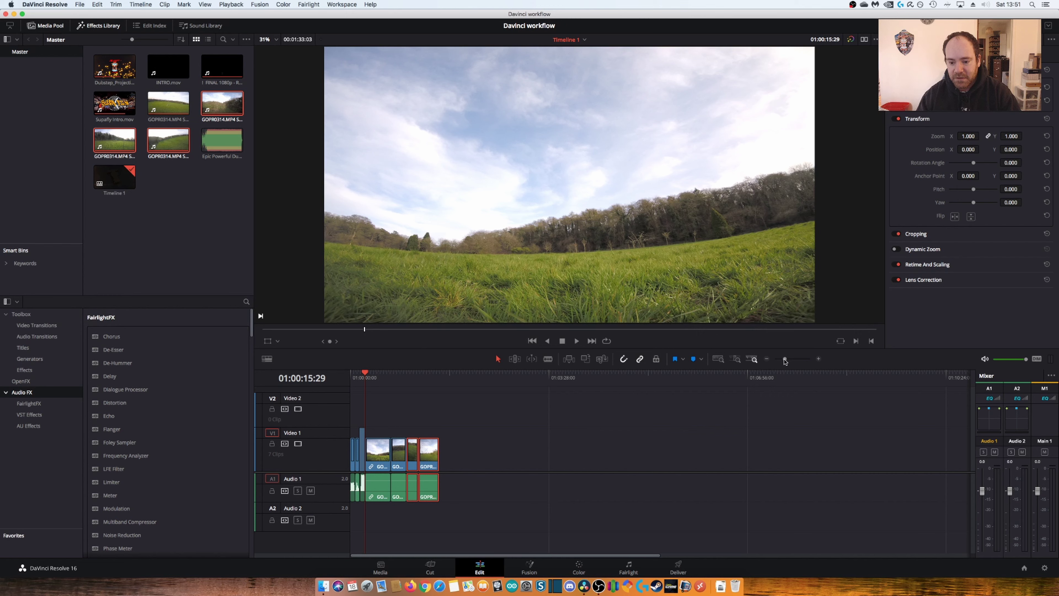
drag(784, 359, 791, 361)
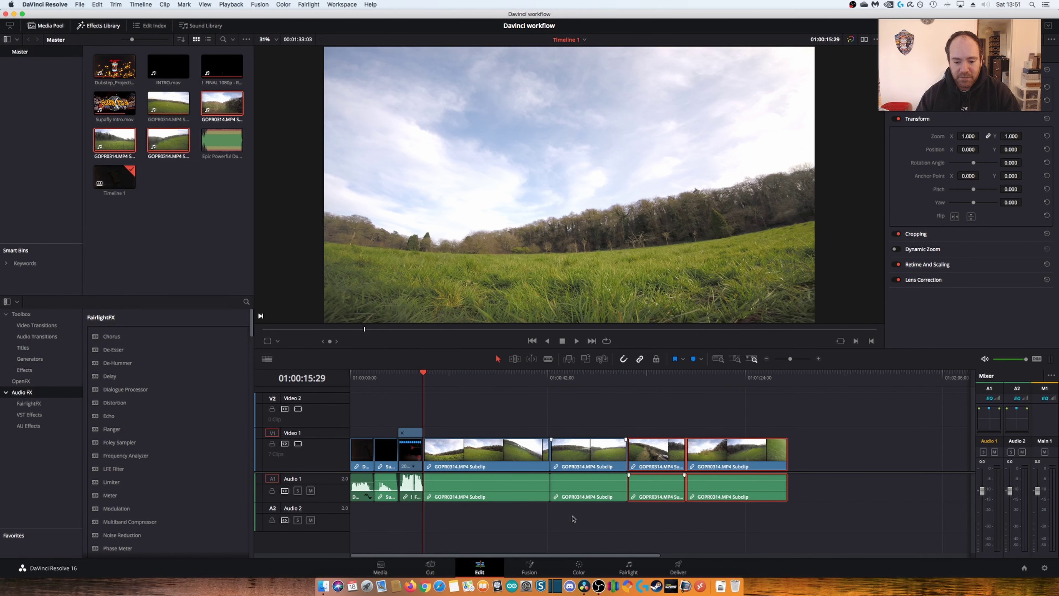
click(225, 143)
drag(225, 143, 445, 520)
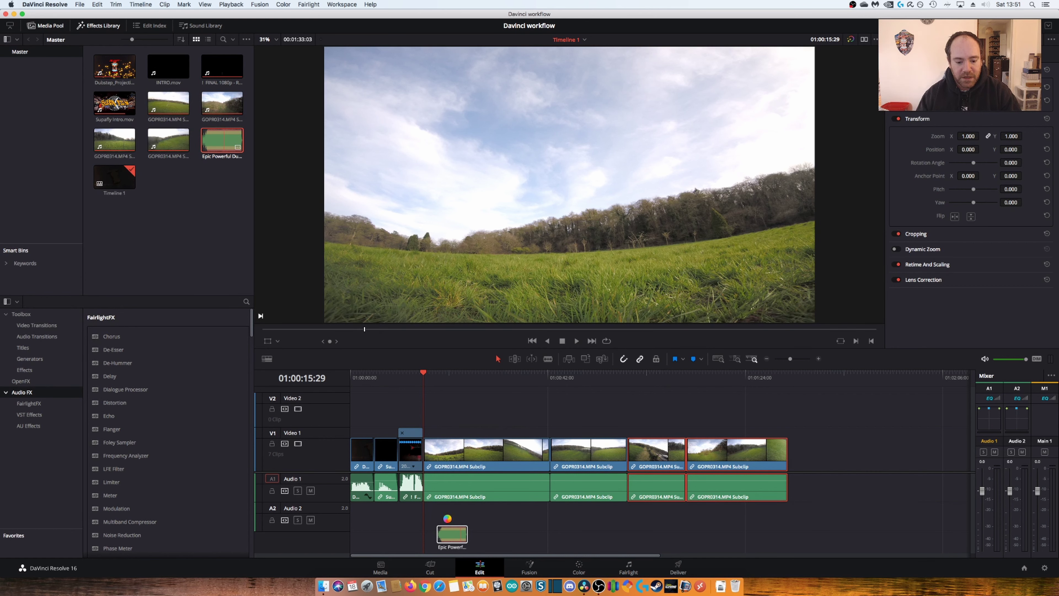
Lay the Epic Powerful Dubstep track on Audio 2 starting at the first GOPR clip and preview it
drag(447, 518, 447, 520)
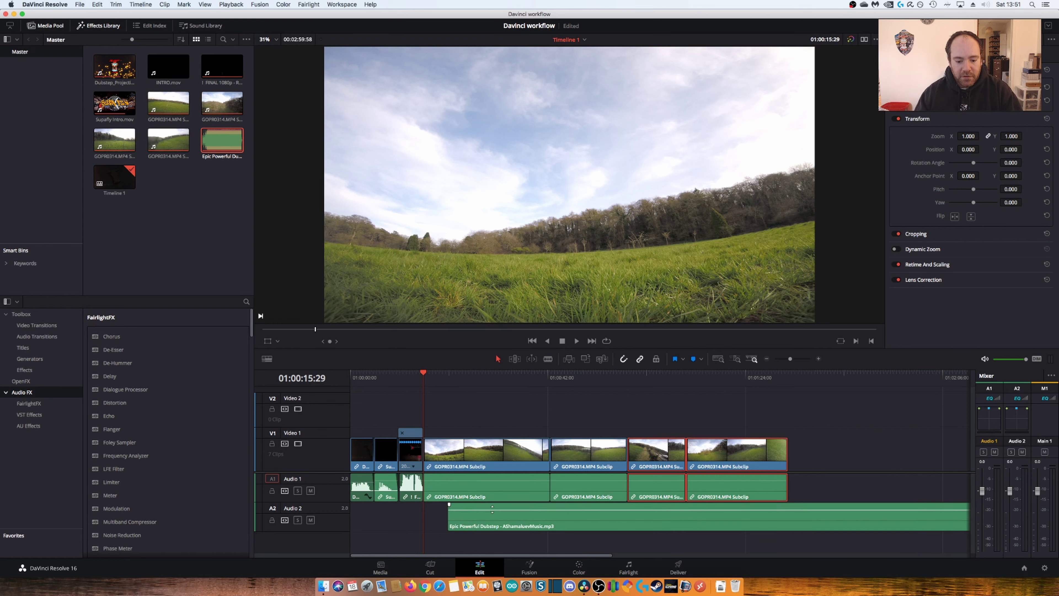
drag(500, 508, 440, 521)
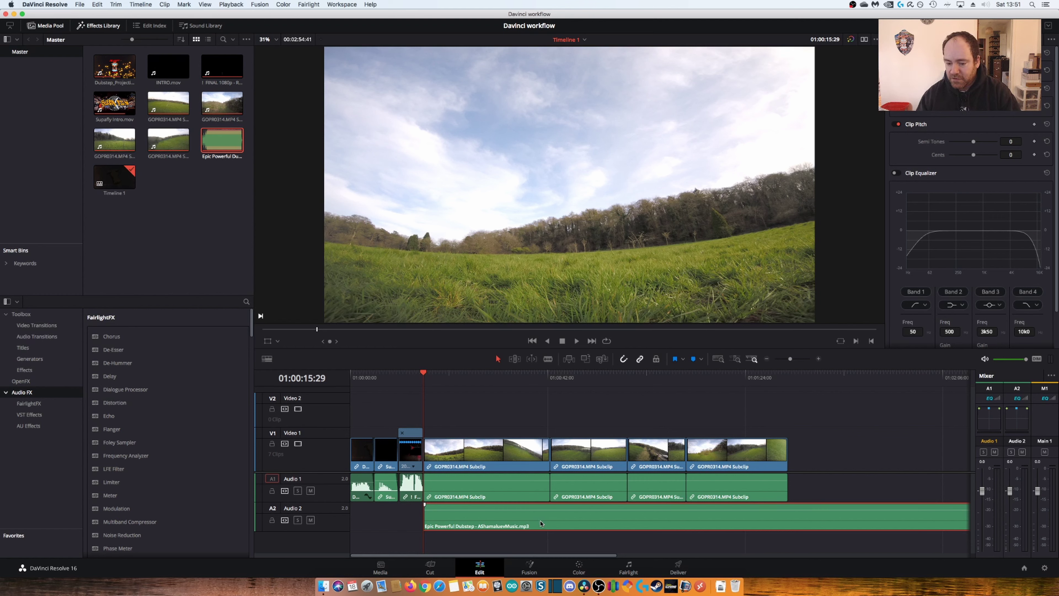
click(549, 379)
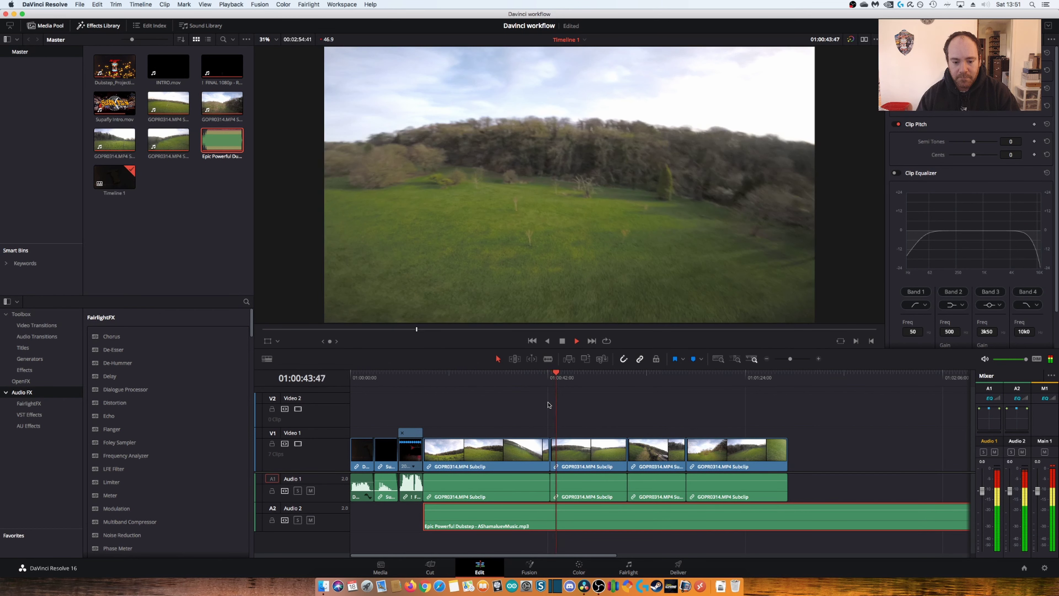
key(space)
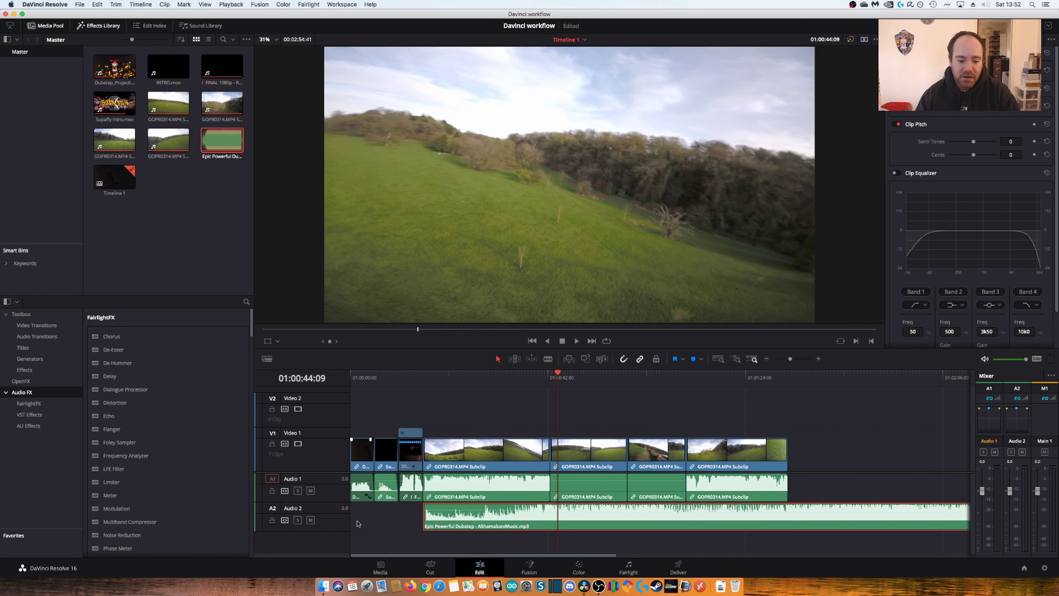
Lift the three intro clips from Video 1/Audio 1 onto new V3 and A3 tracks
drag(361, 423, 415, 527)
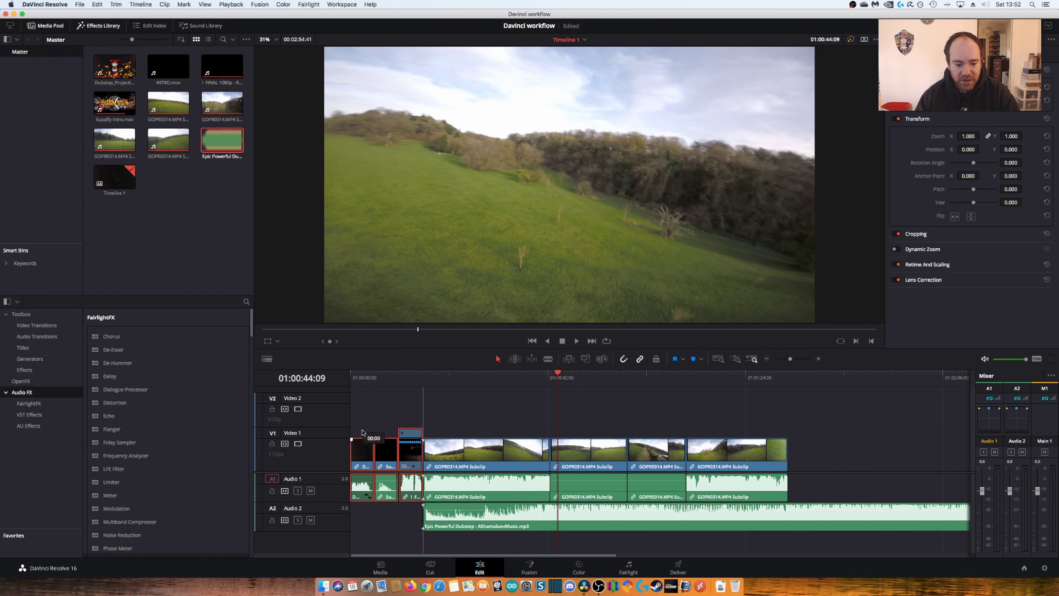
drag(363, 454, 360, 421)
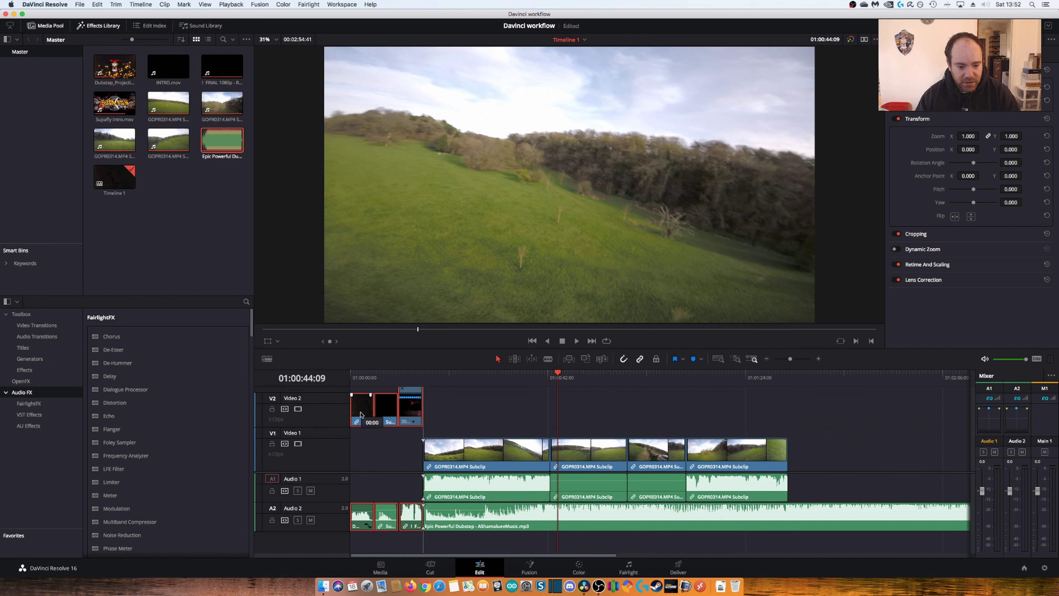
drag(360, 414, 363, 405)
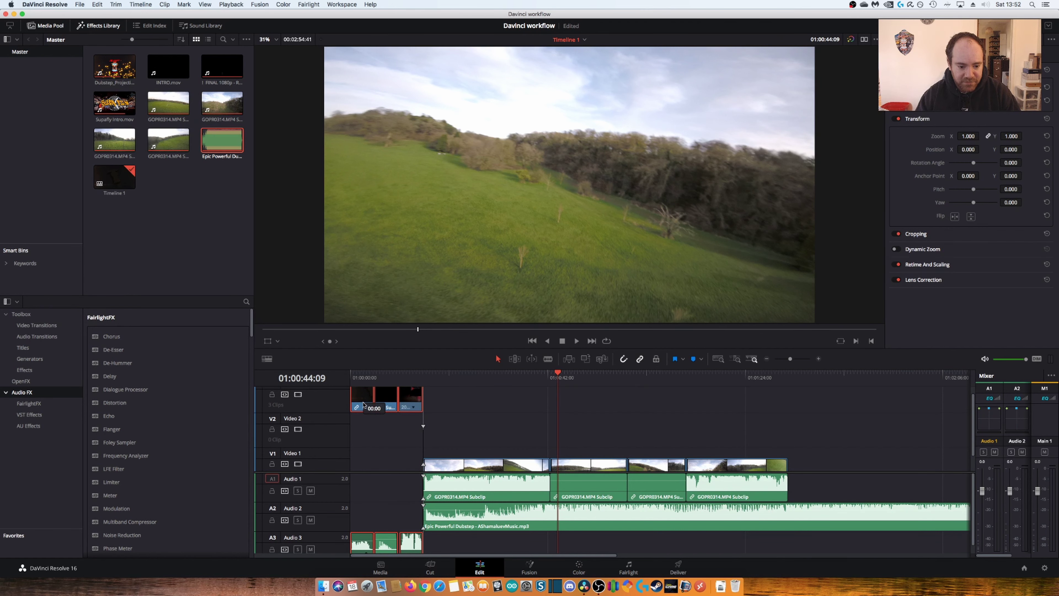
drag(363, 404, 363, 404)
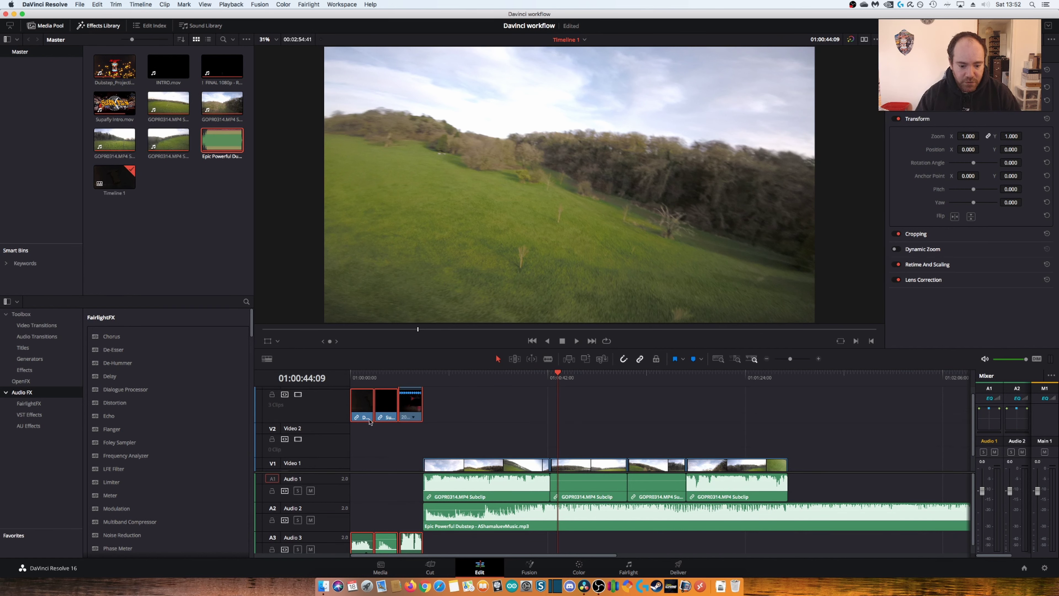
scroll(370, 421, down, 1)
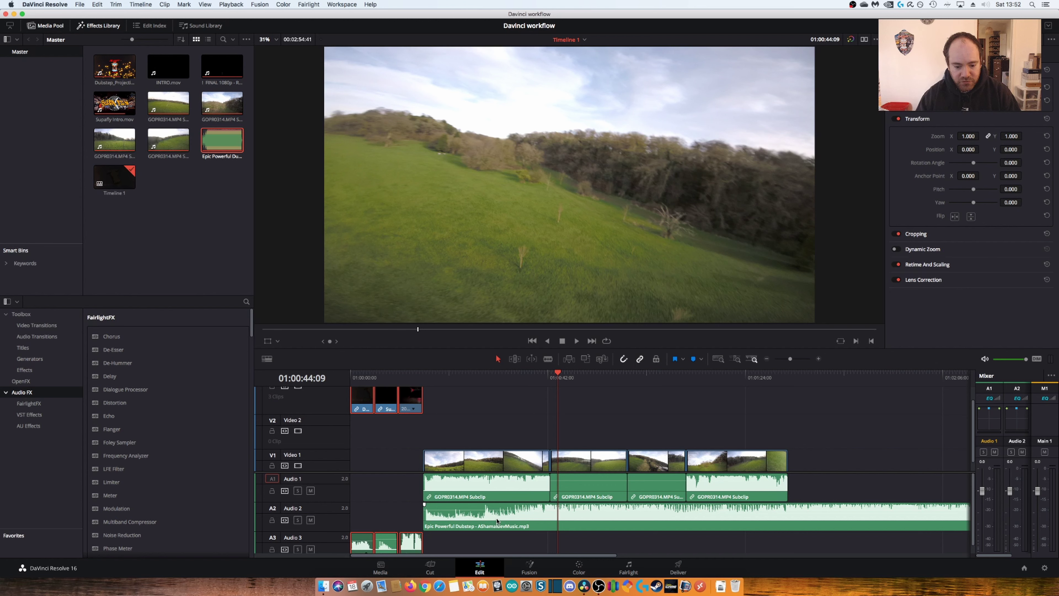
click(325, 515)
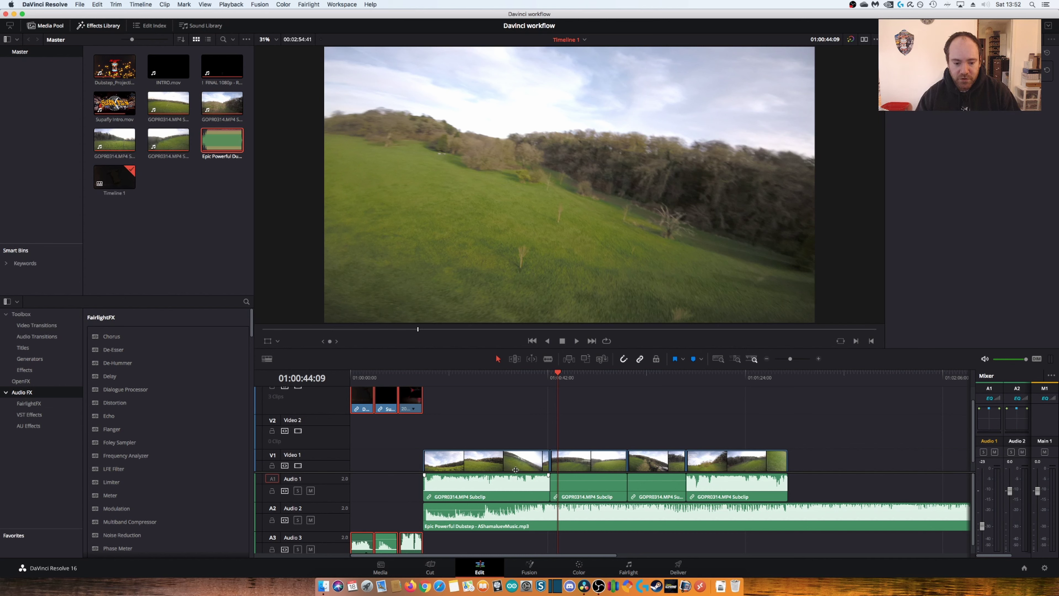
Play from 01:00:17:30 and raise the Audio 1 fader from -23 to -17 dB
click(430, 378)
key(space)
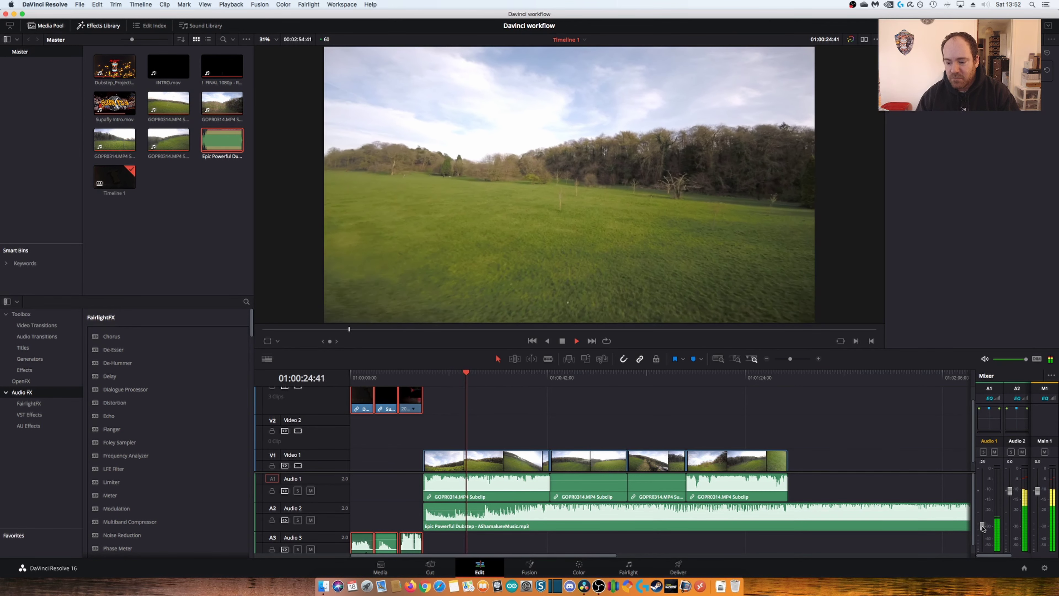
drag(982, 526, 982, 522)
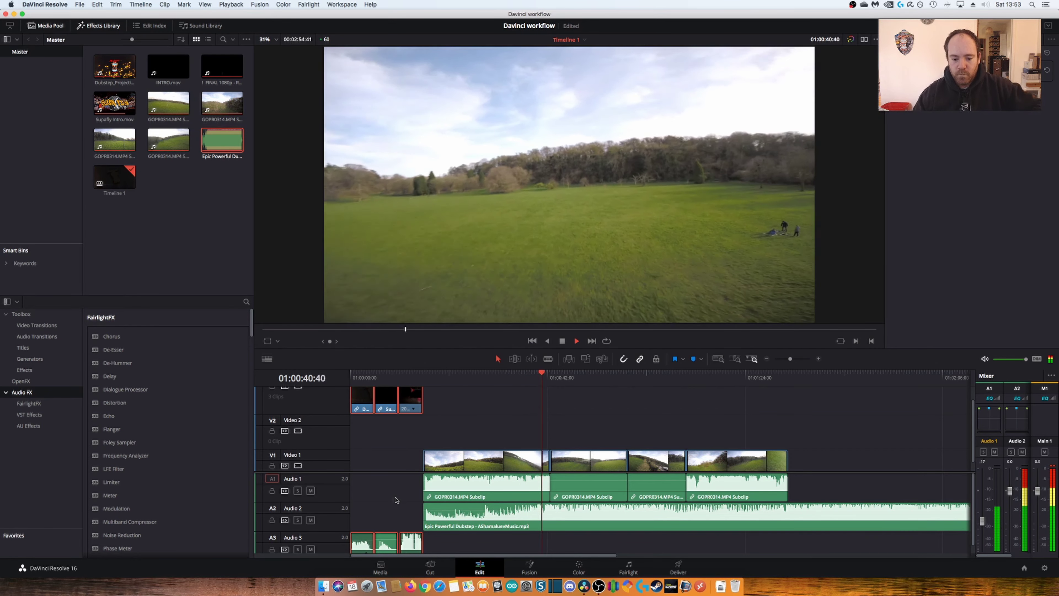
key(space)
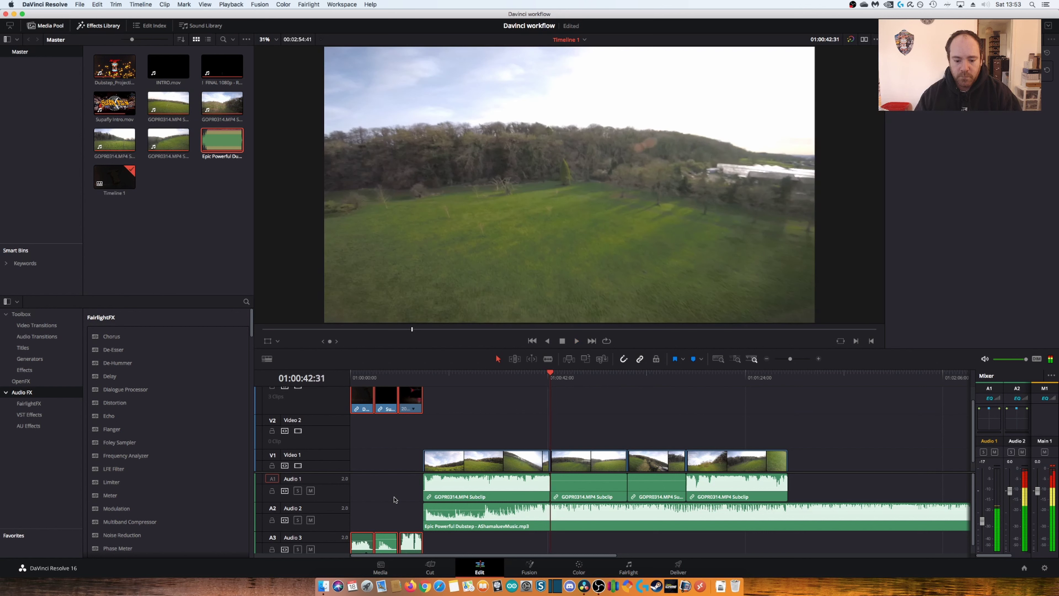
click(541, 382)
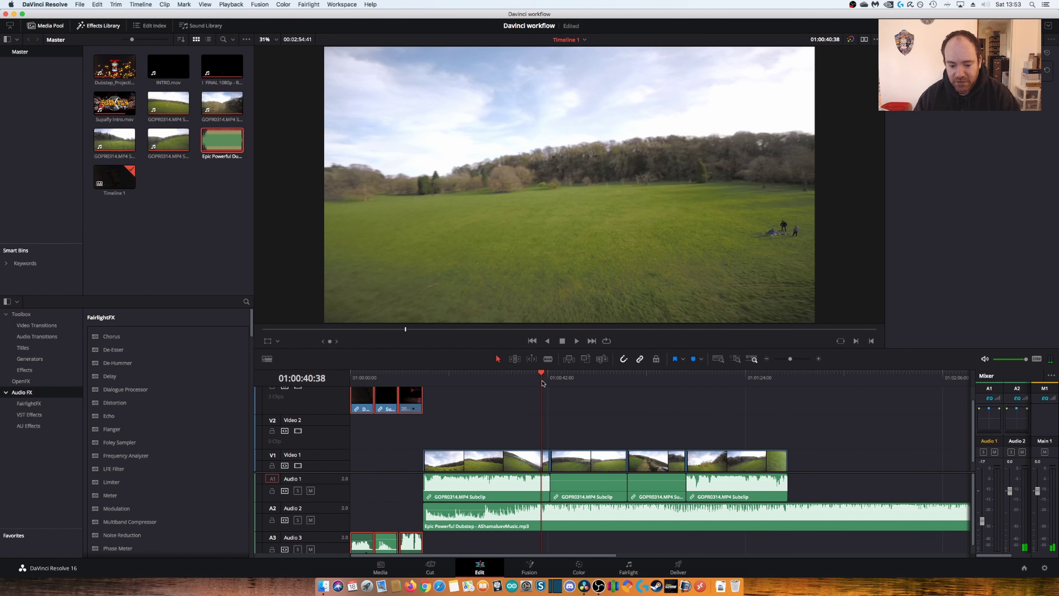
Trim the first drone clip's end back to the playhead and slide the next clip left to close the gap
drag(792, 360, 799, 360)
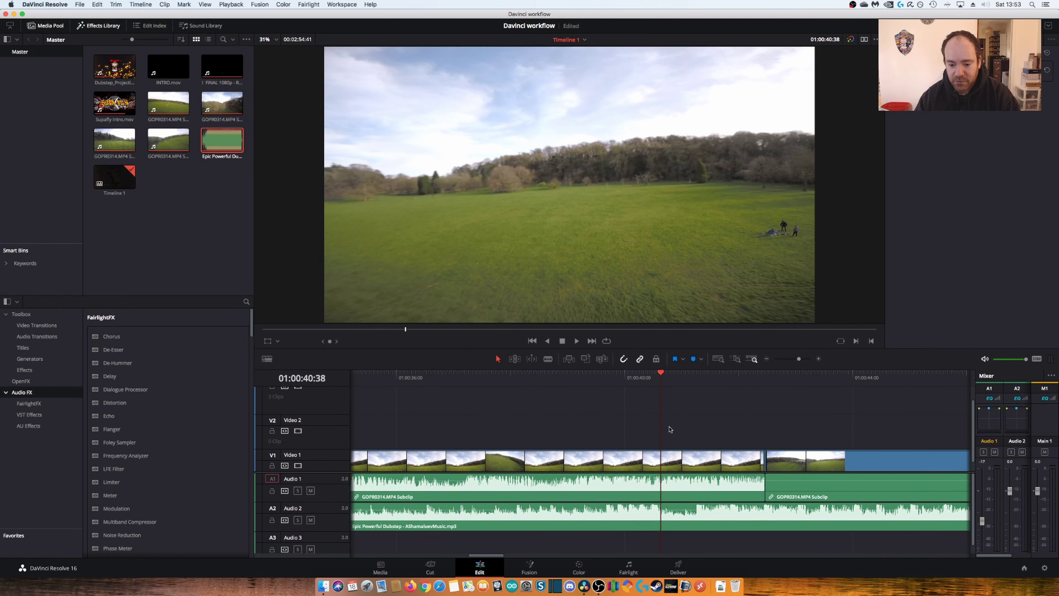
key(space)
key(space)
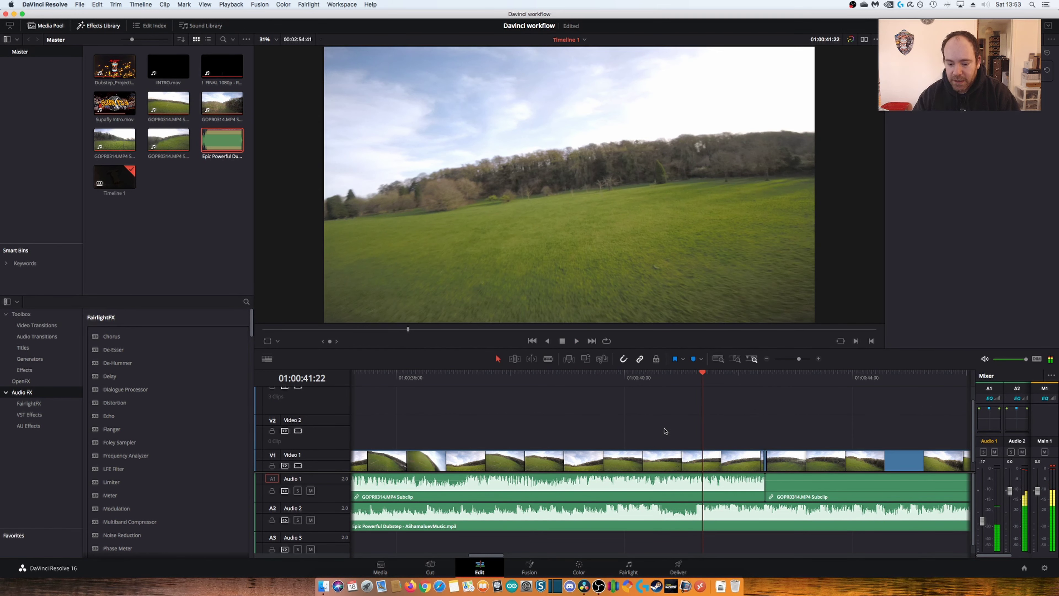
key(Left)
key(Left)
key(Left)
key(Left)
key(Left)
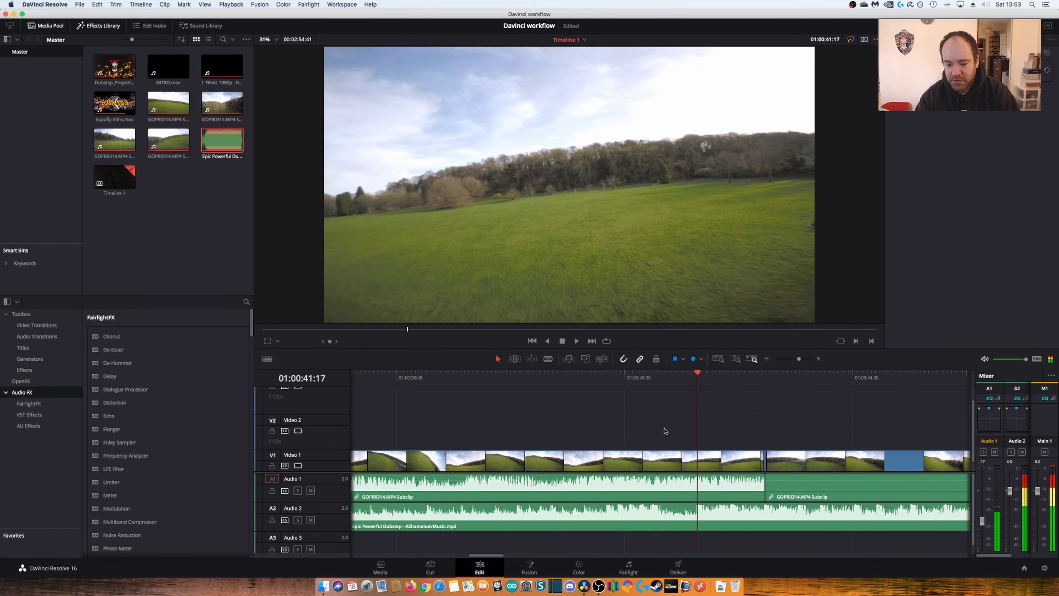
key(Left)
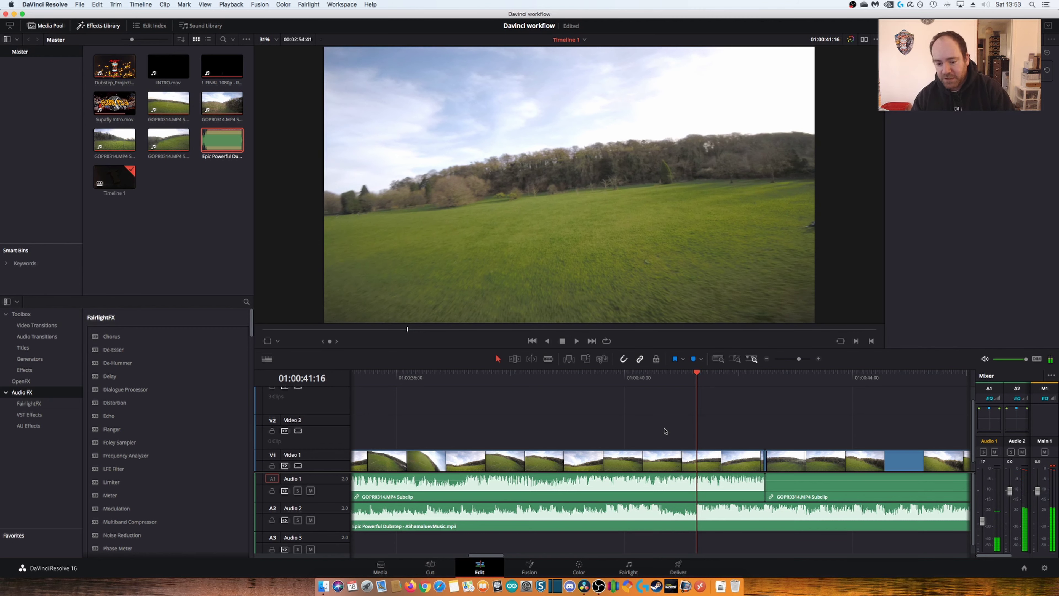
click(762, 462)
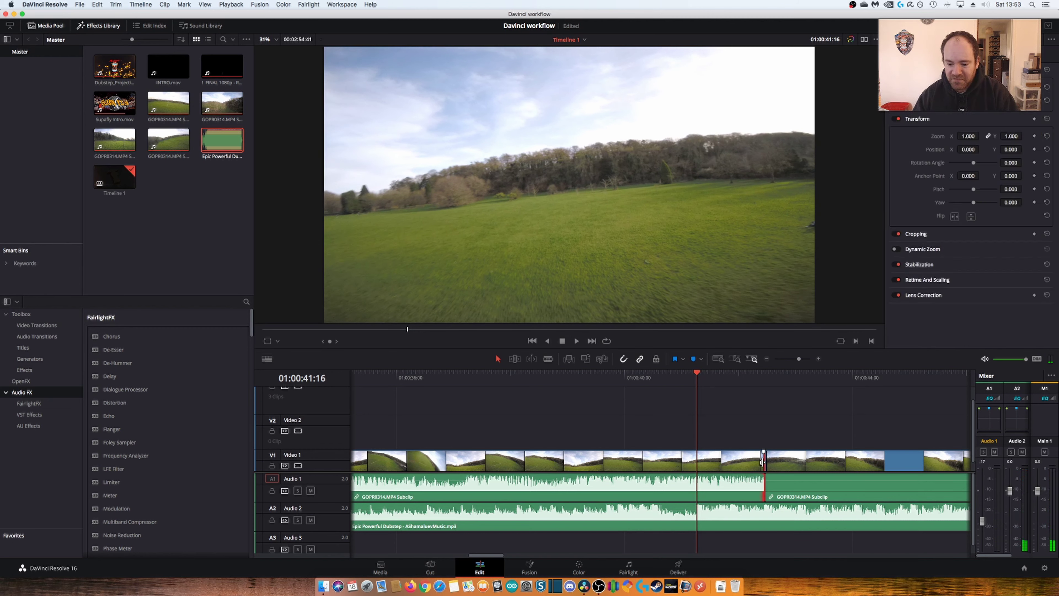
mouse_move(758, 461)
mouse_down()
mouse_move(697, 466)
mouse_move(698, 476)
mouse_move(683, 451)
mouse_up()
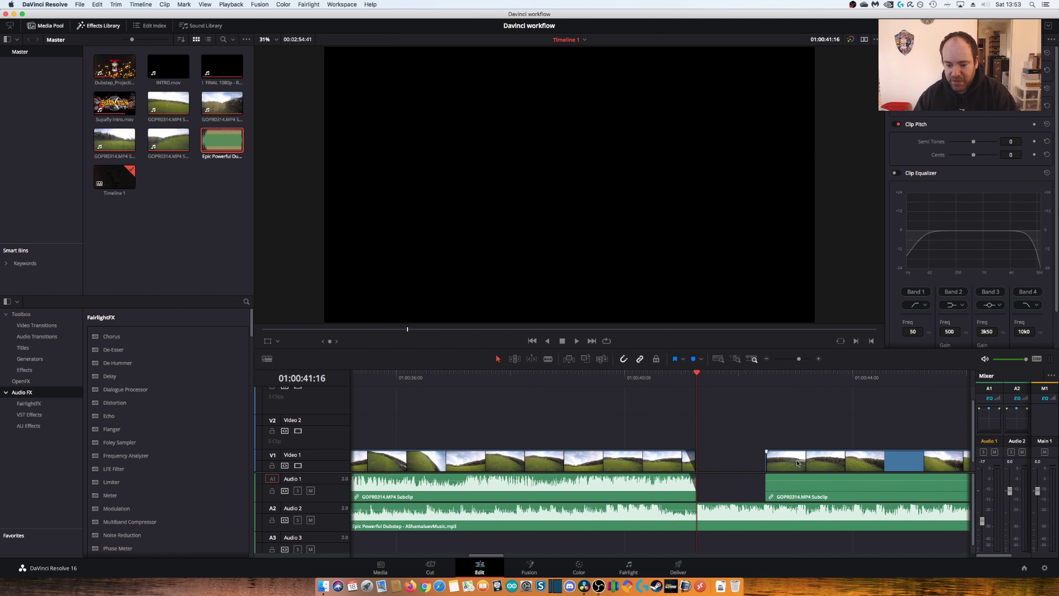
drag(796, 464, 727, 465)
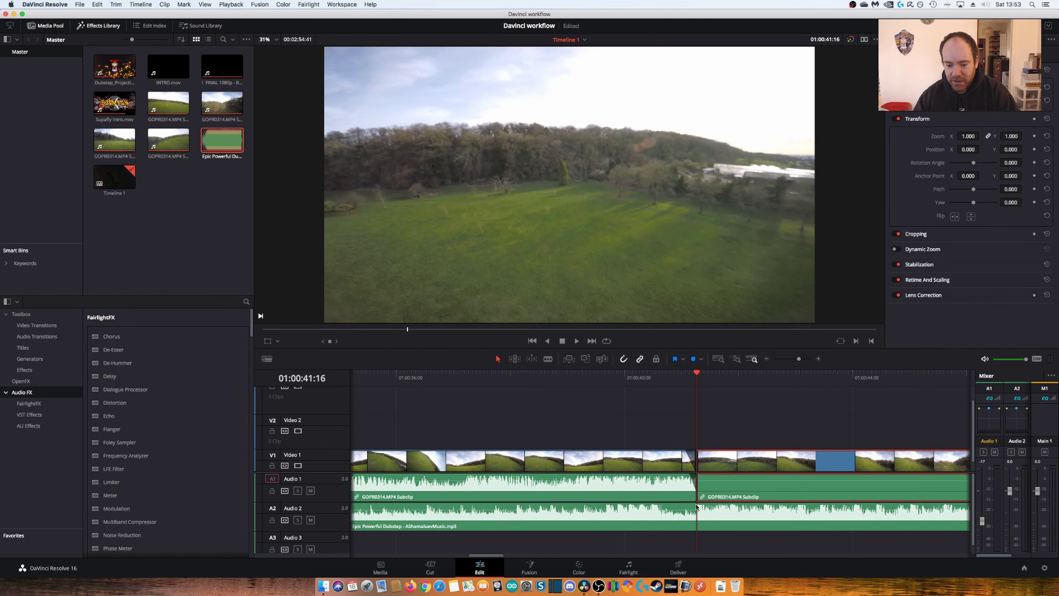
Review the new cut and give the first clip's audio a longer fade-out into the next clip
click(668, 376)
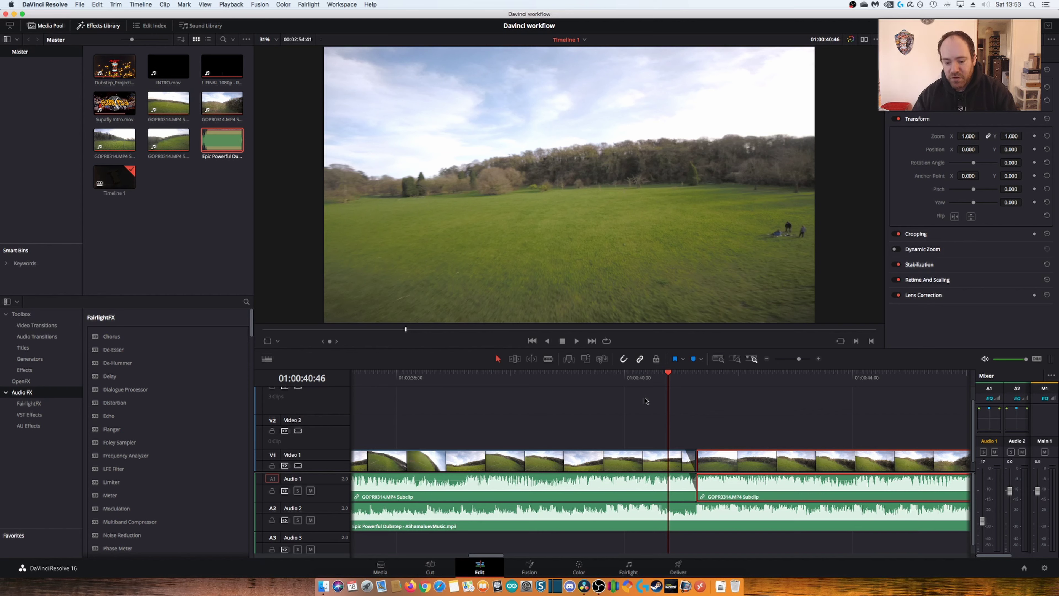
key(space)
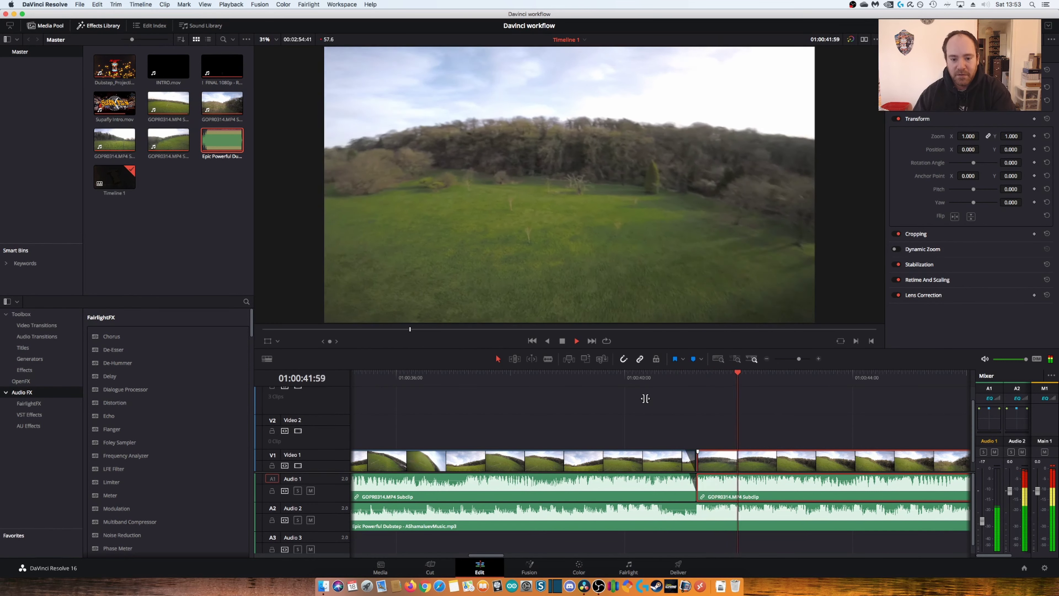
key(space)
drag(695, 452, 672, 452)
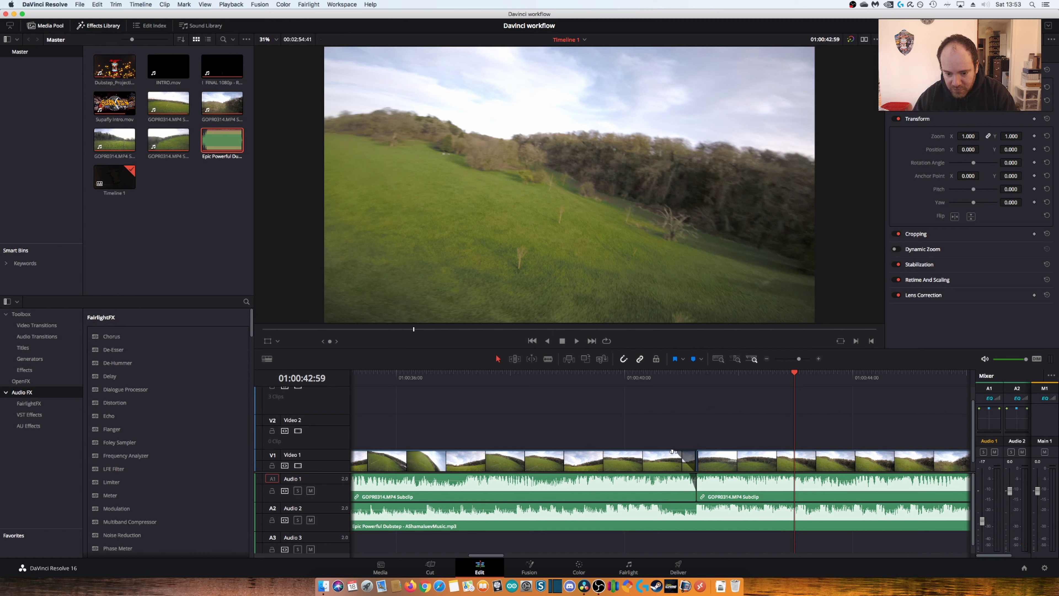
drag(671, 452, 655, 451)
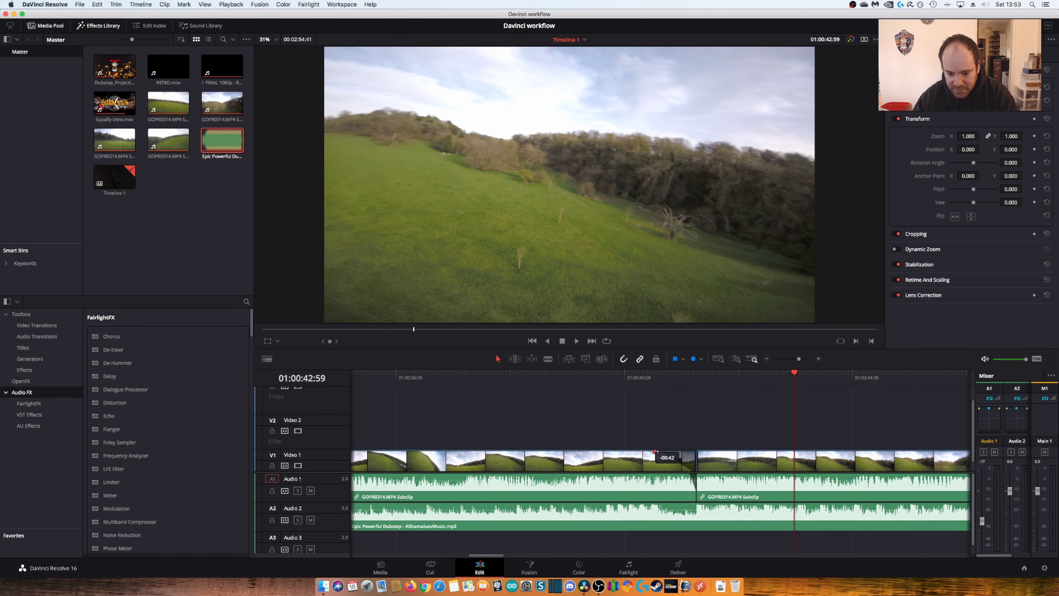
Replay the cut from 01:00:40:21 to check the fade, then select the two right-hand clips
click(656, 379)
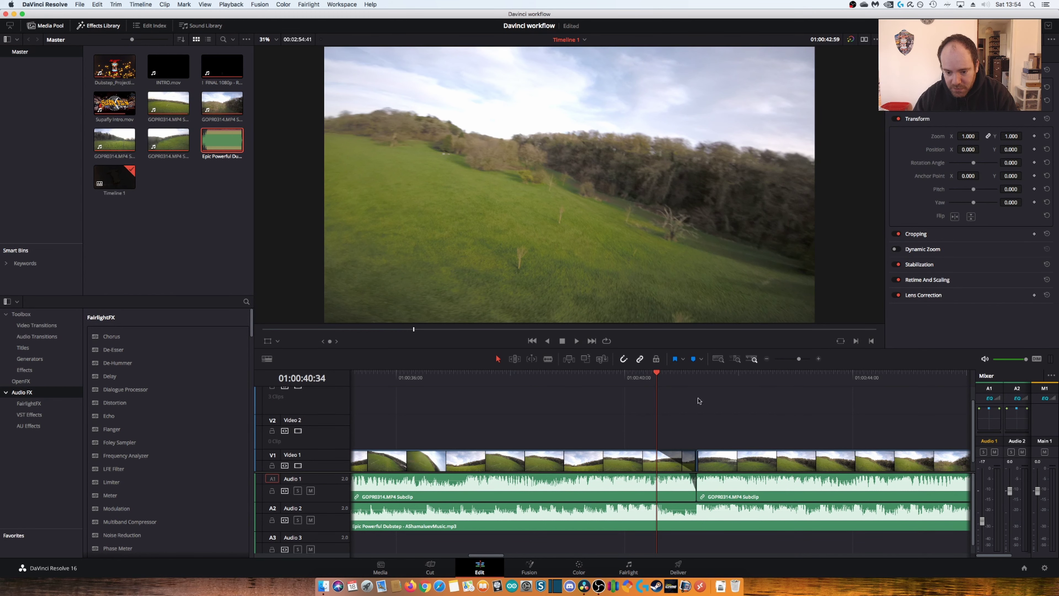
drag(798, 361, 805, 361)
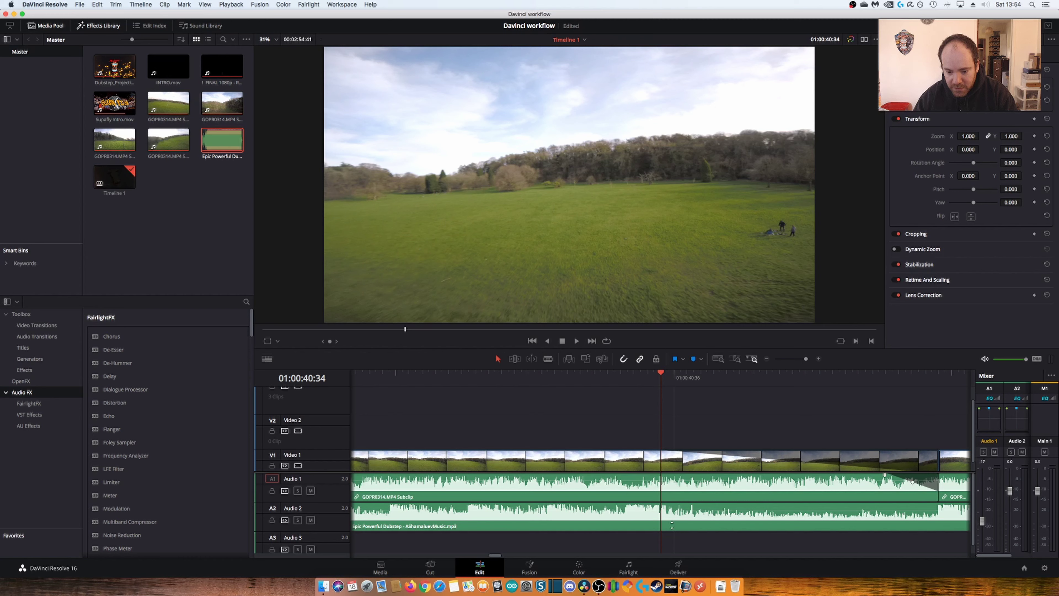
click(600, 380)
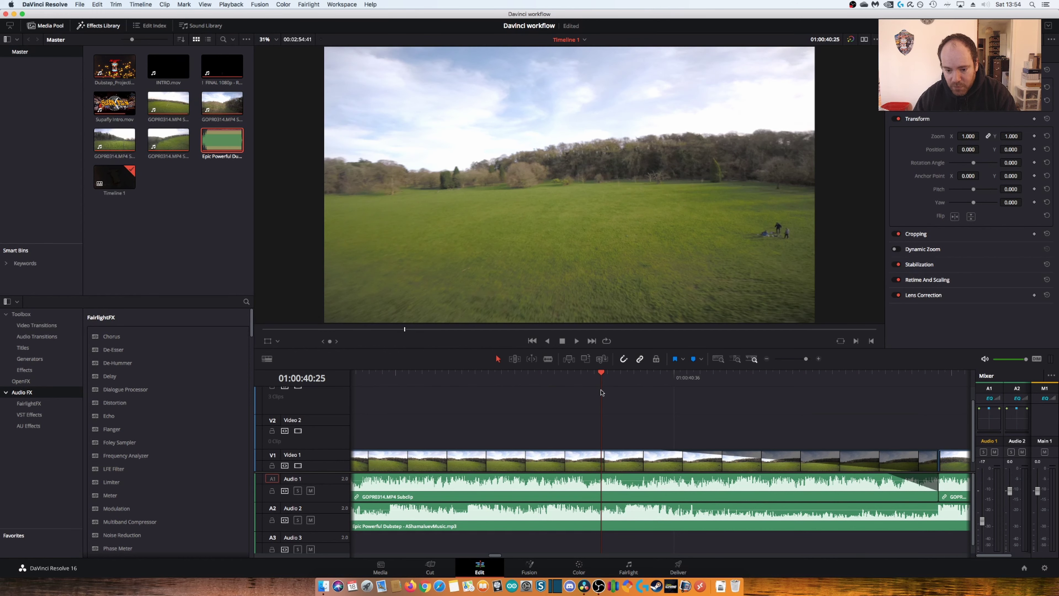
key(space)
click(573, 386)
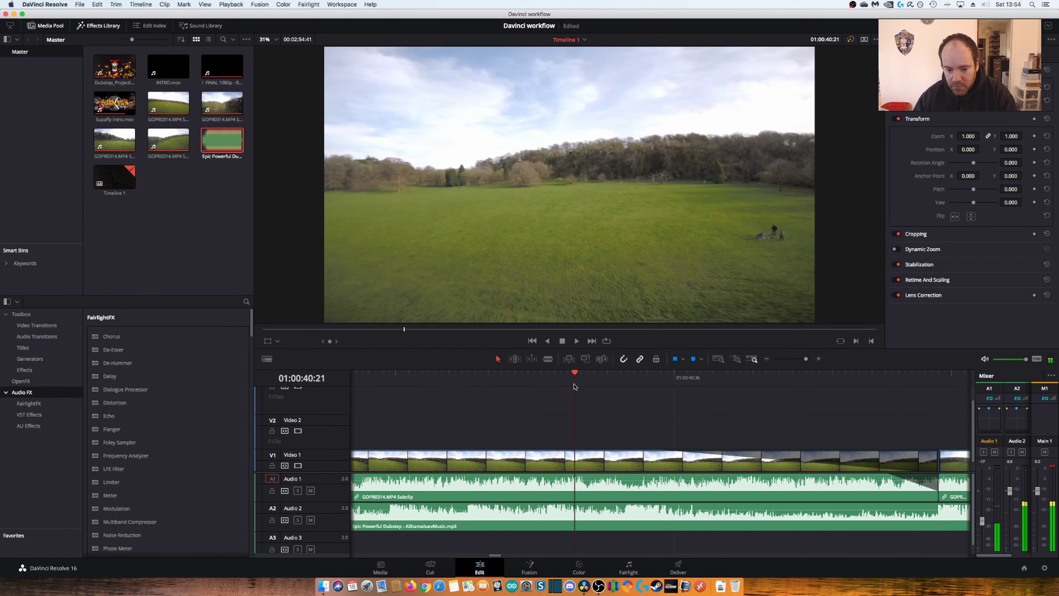
key(space)
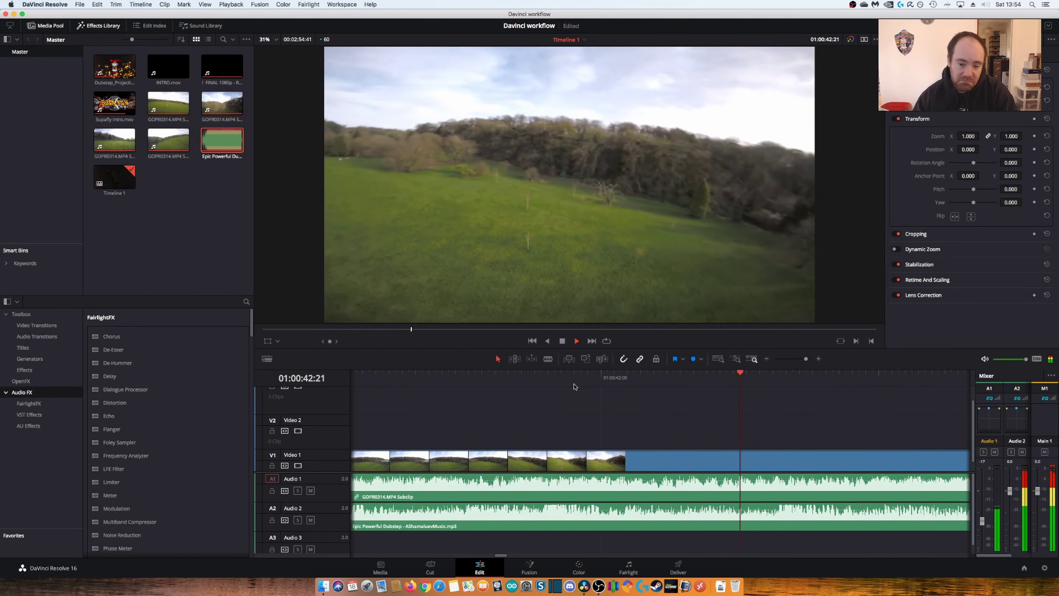
key(space)
drag(804, 359, 795, 359)
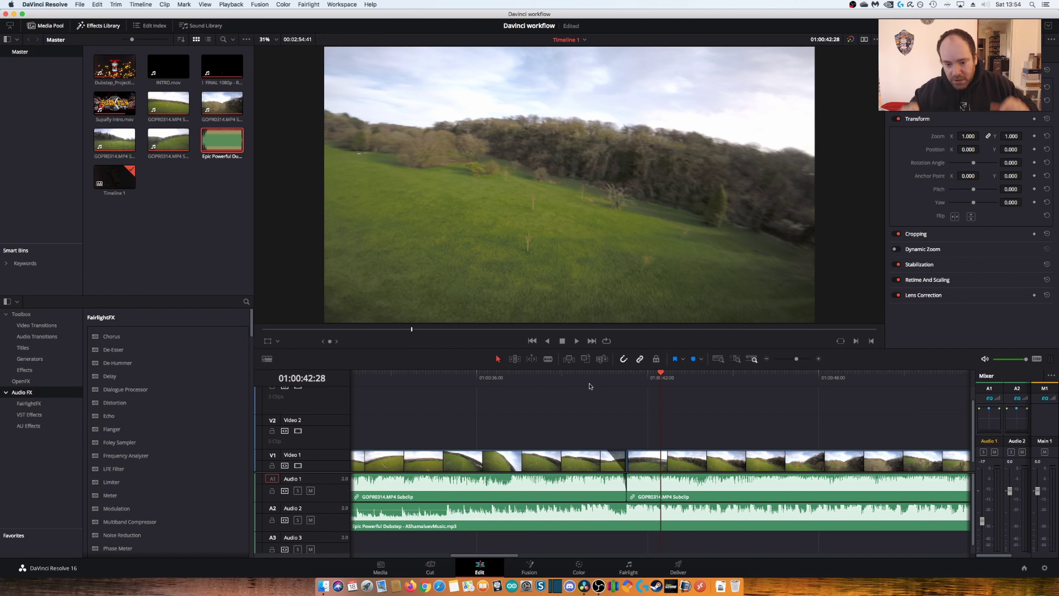
drag(795, 358, 791, 358)
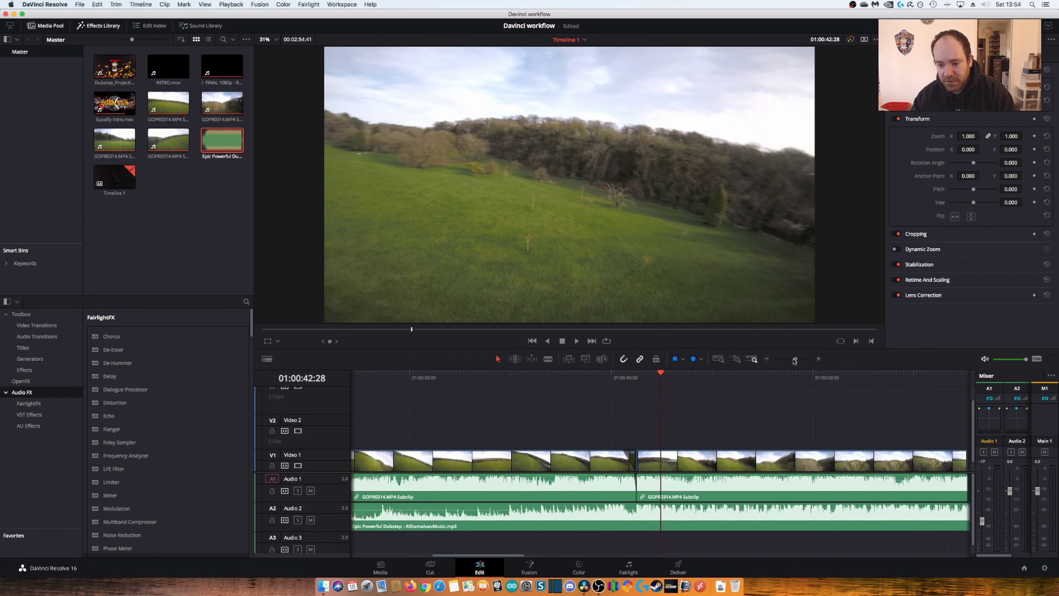
mouse_move(751, 422)
mouse_down()
mouse_move(813, 473)
mouse_move(805, 467)
mouse_up()
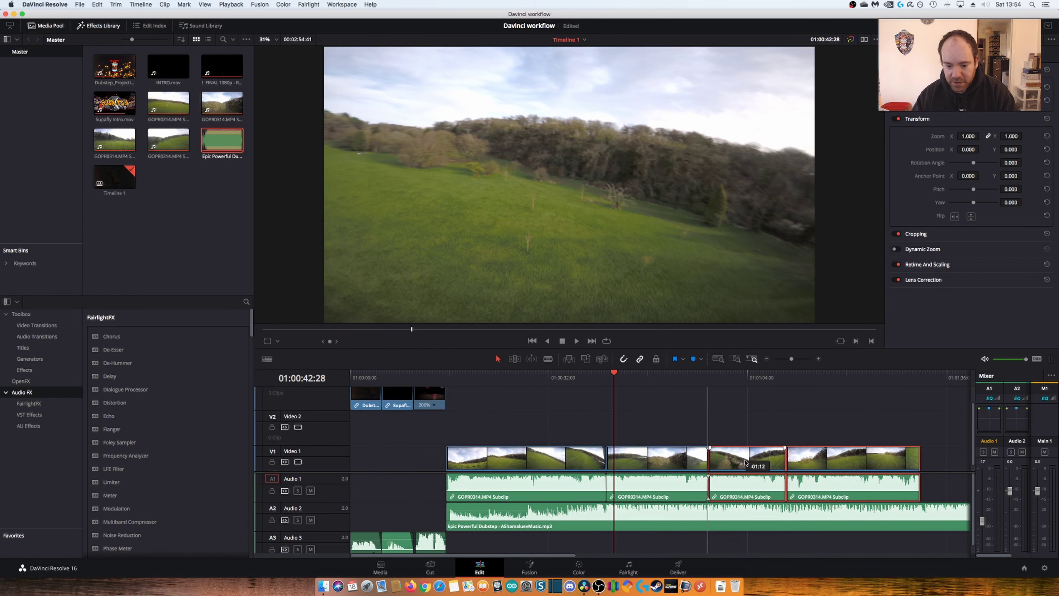
Play back the edit, then zoom in tightly around the last drone clip's end near 01:01:30
key(space)
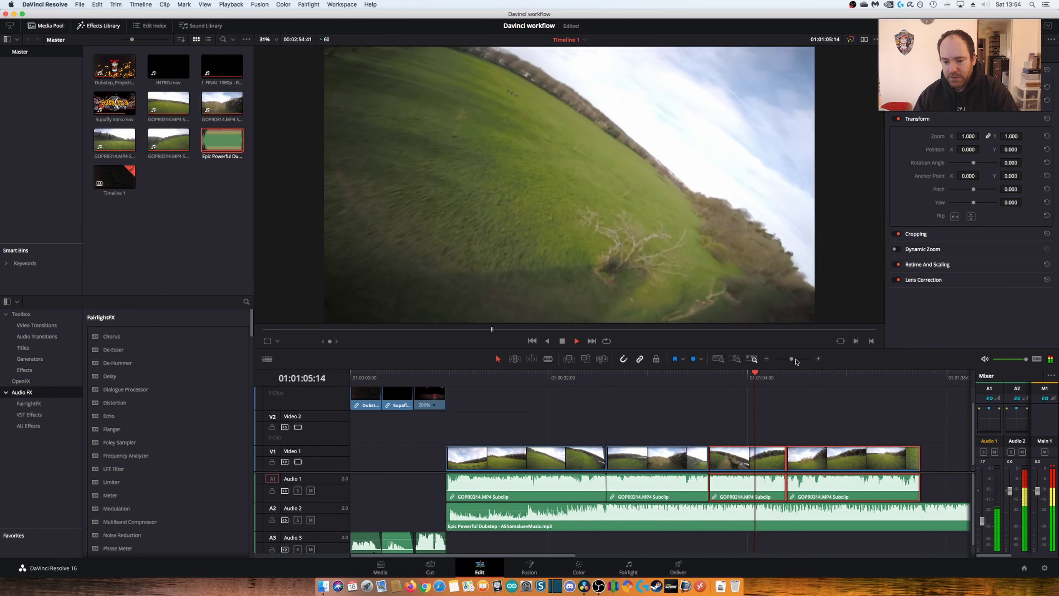
key(space)
drag(791, 359, 789, 361)
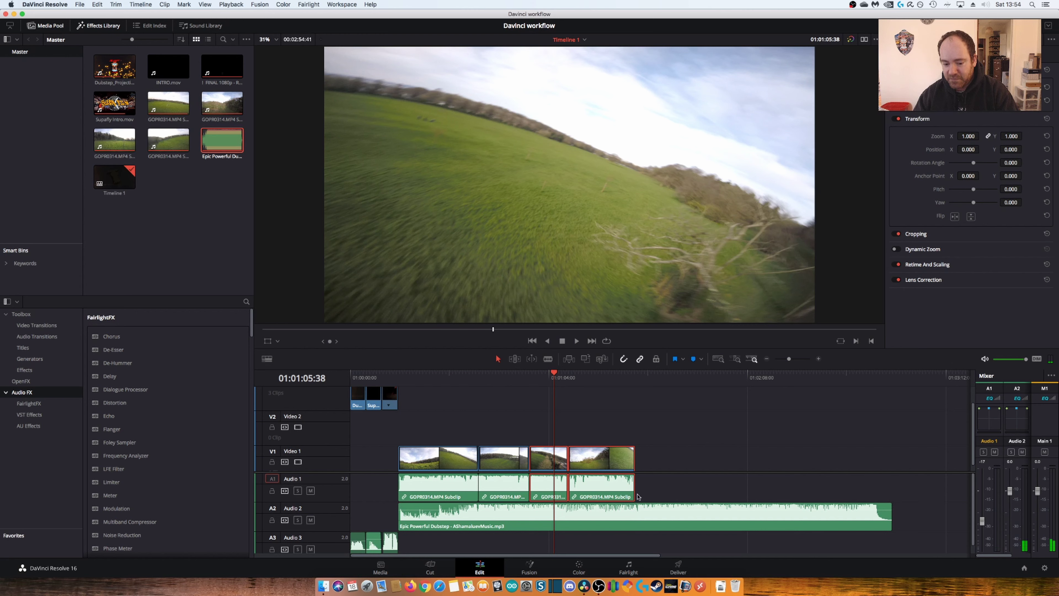
drag(788, 359, 792, 359)
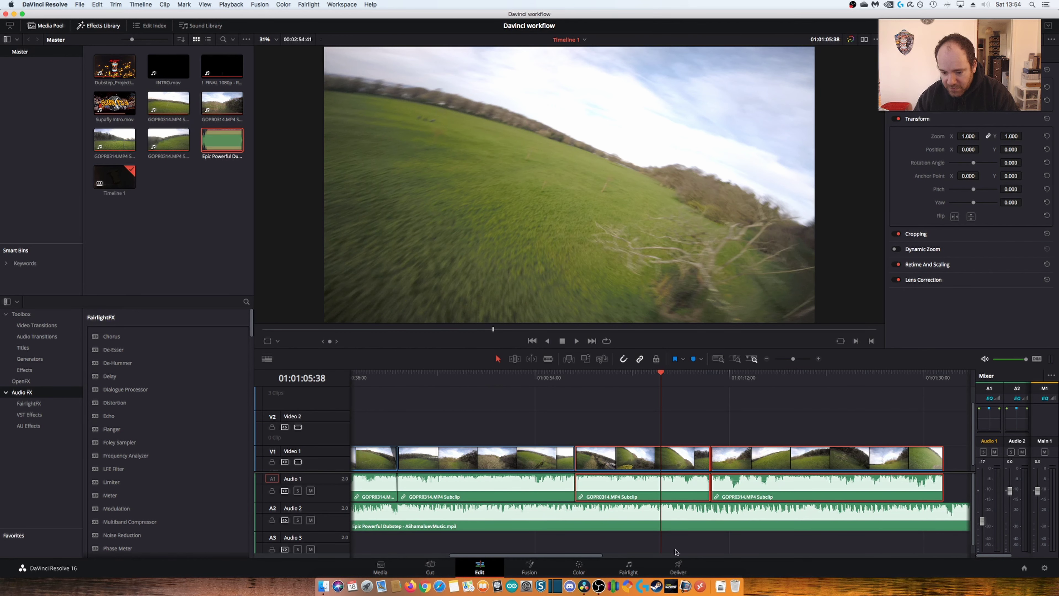
click(933, 383)
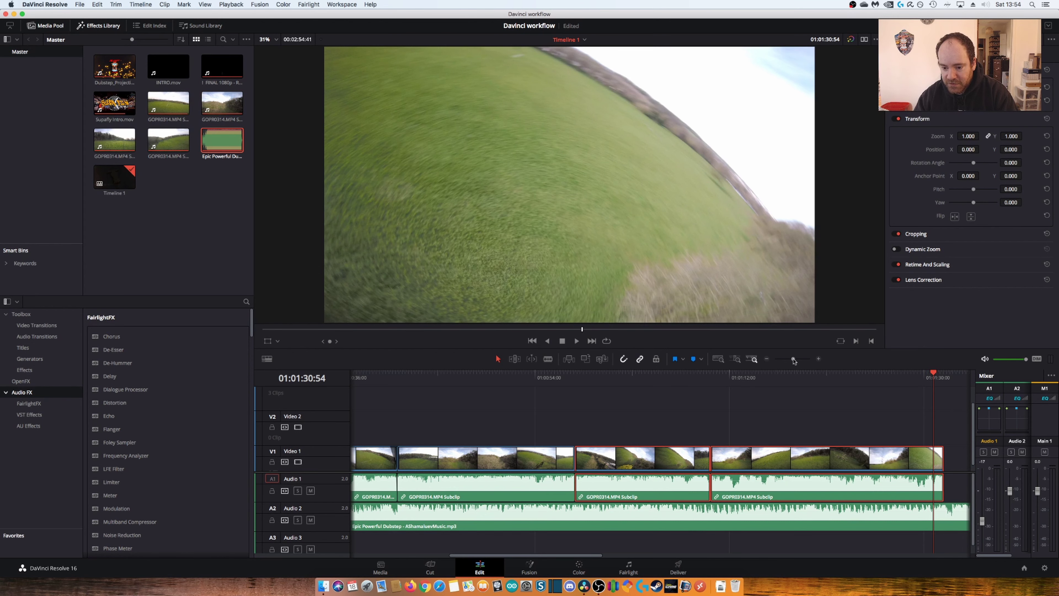
drag(793, 359, 800, 359)
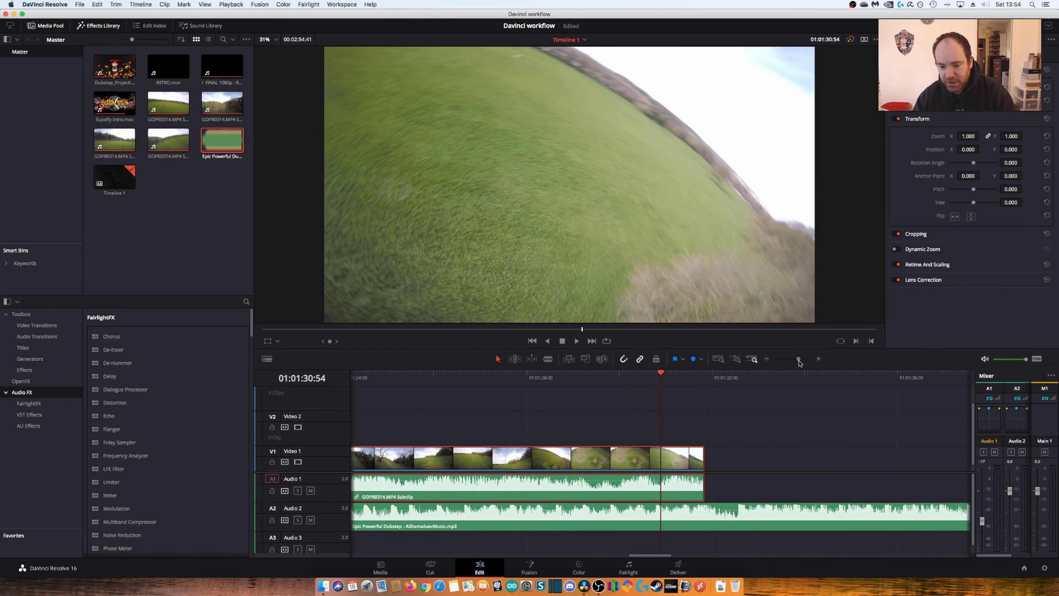
Replay the last drone clip's ending several times to pick a cut point
click(747, 377)
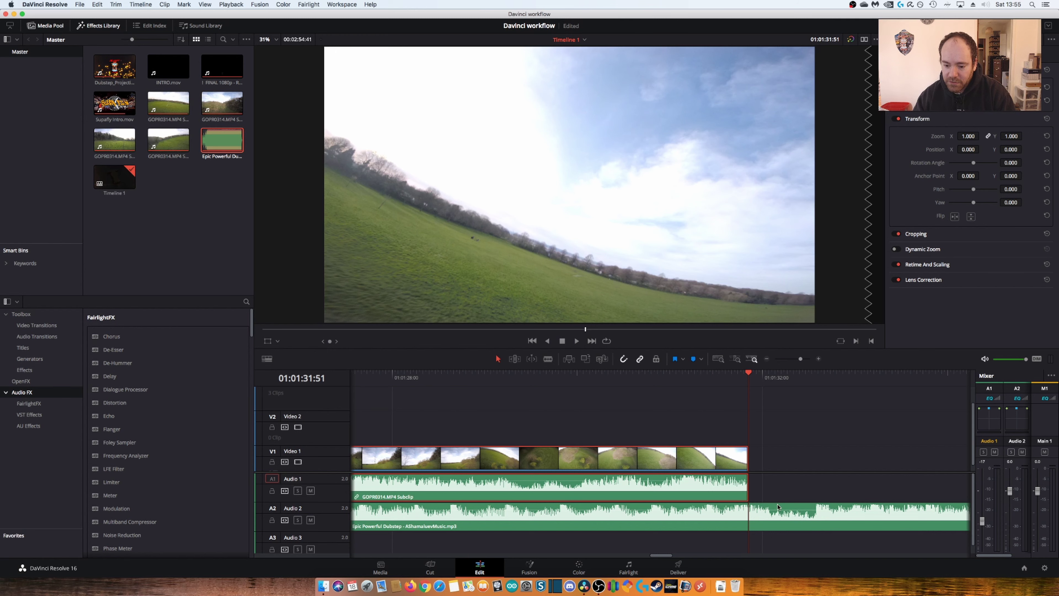
key(space)
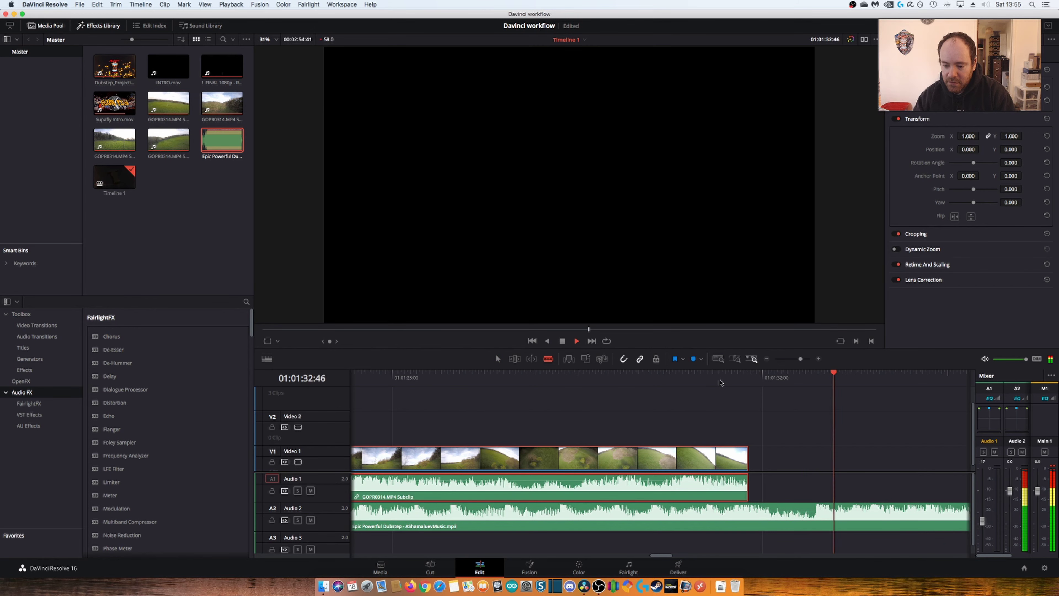
click(716, 377)
click(715, 377)
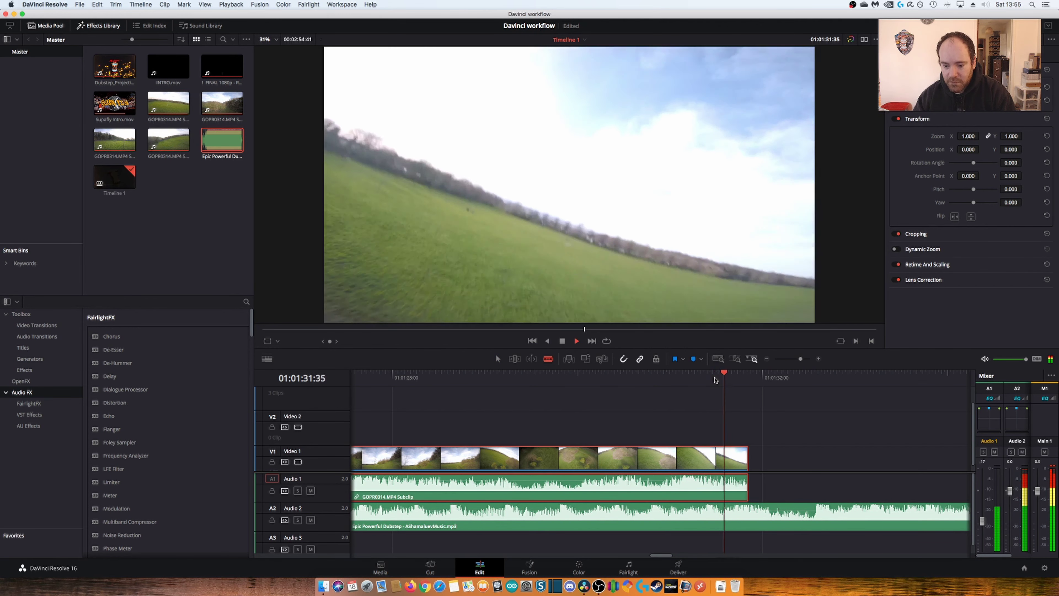
click(717, 378)
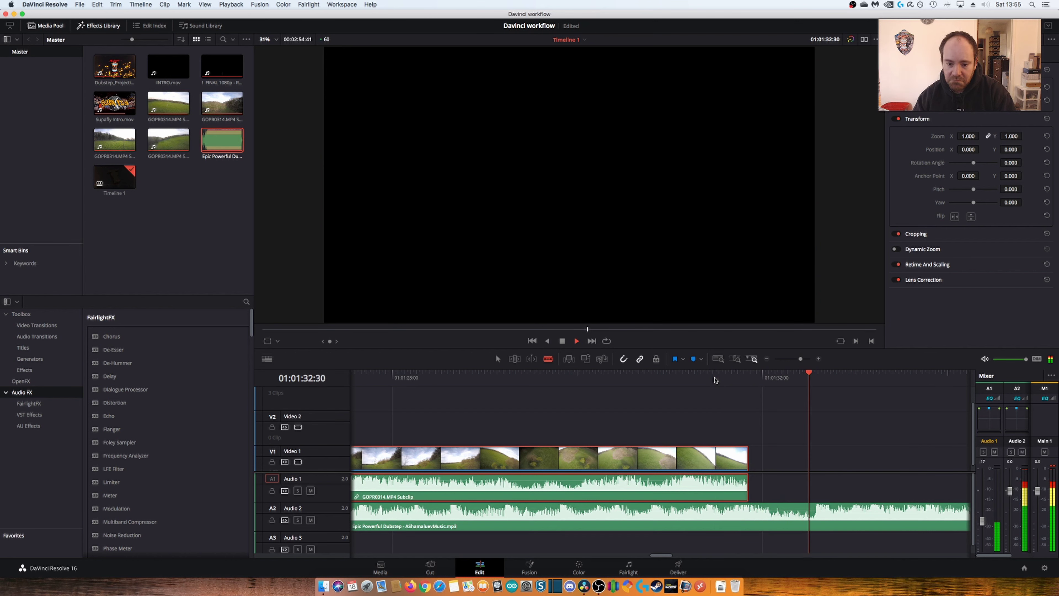
click(693, 376)
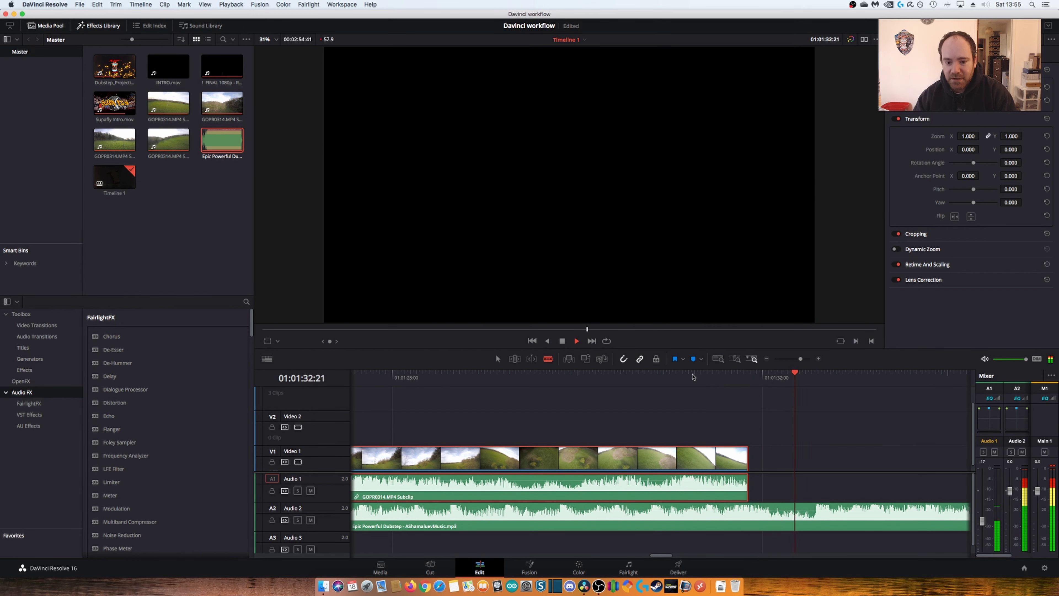
key(space)
click(723, 377)
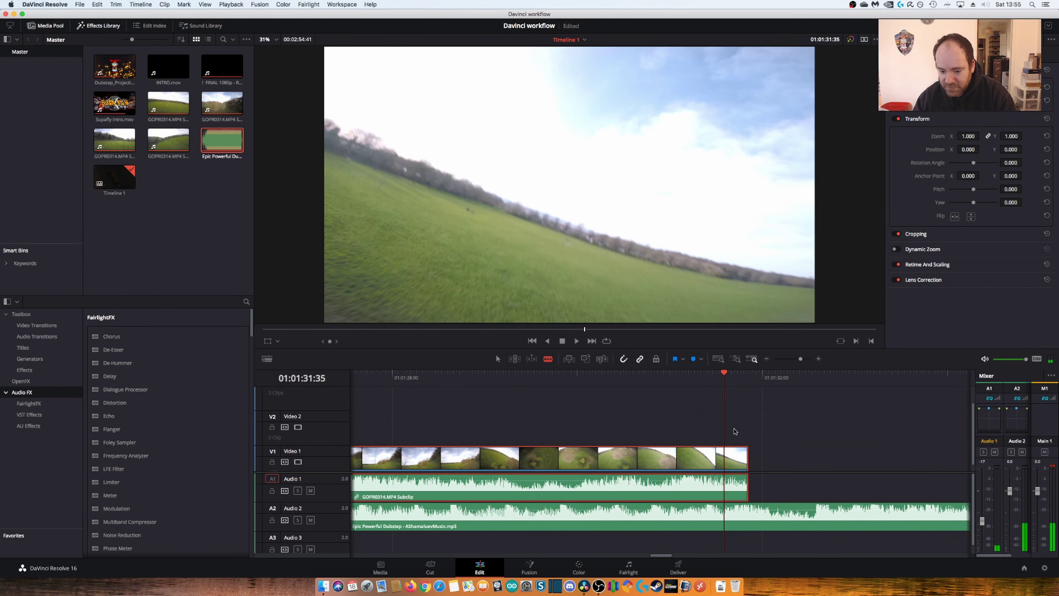
key(space)
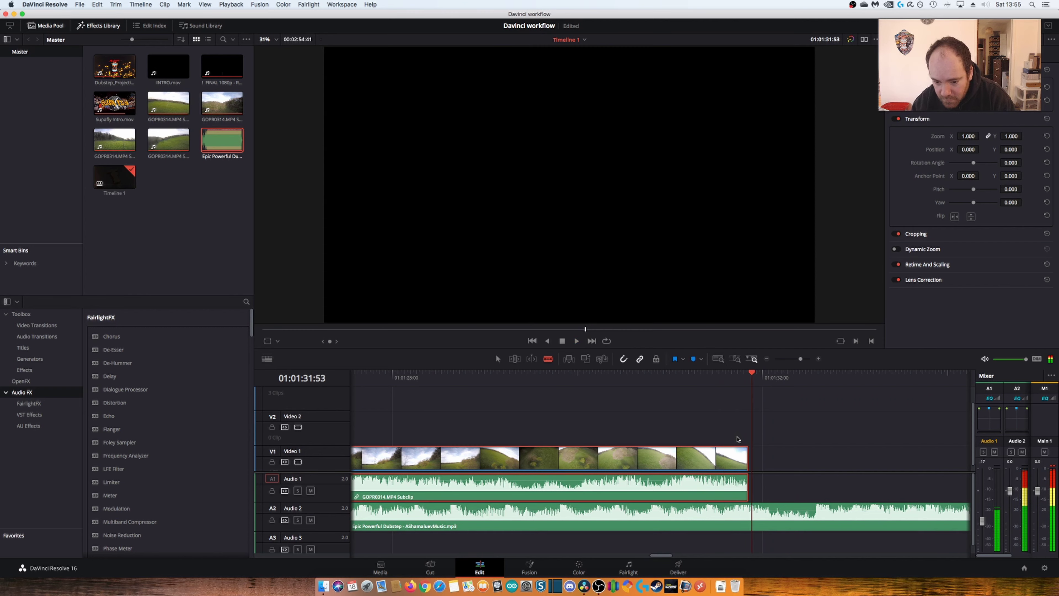
click(686, 377)
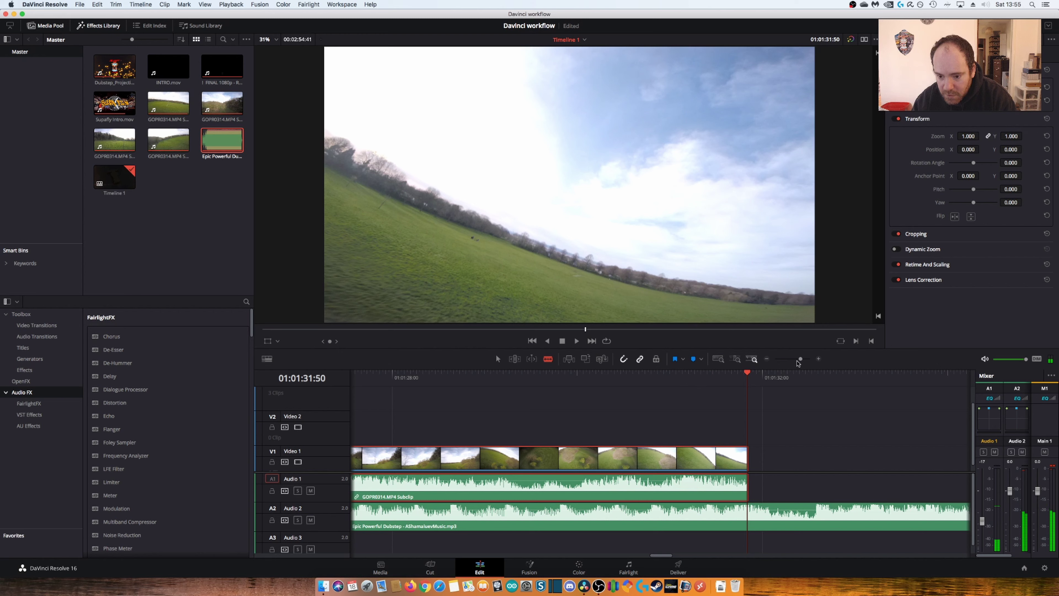
Trim the last clip's end back to 01:01:31:48 and save the project
scroll(686, 417, up, 2)
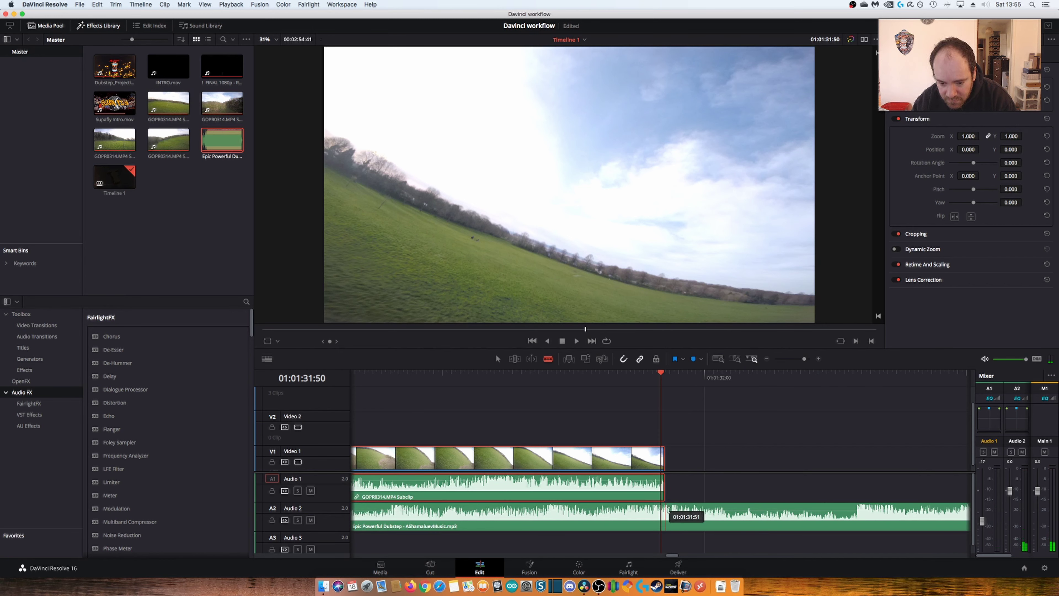
drag(661, 373, 643, 384)
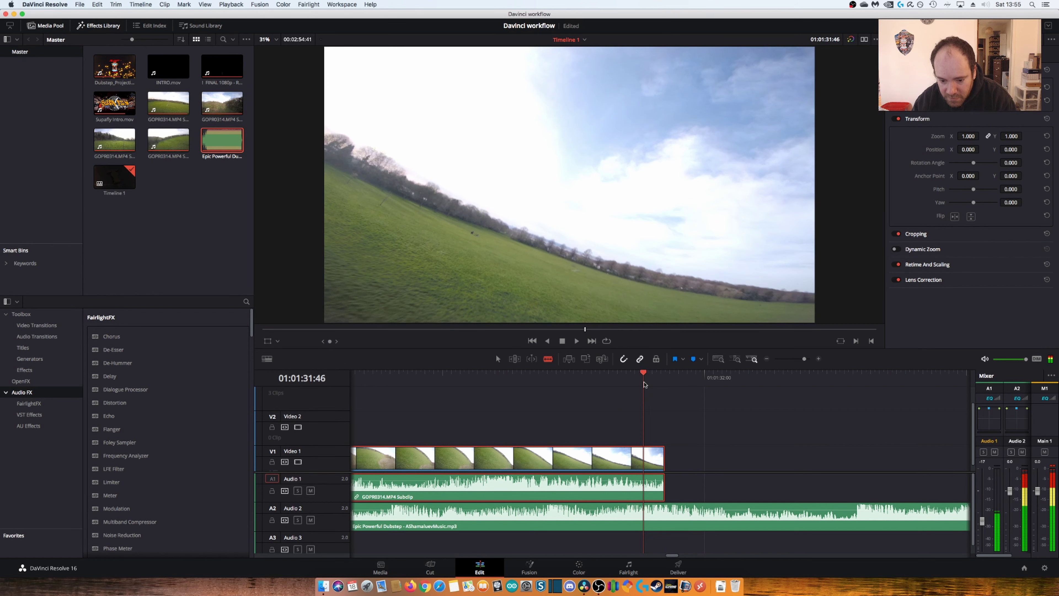
key(Right)
key(Right)
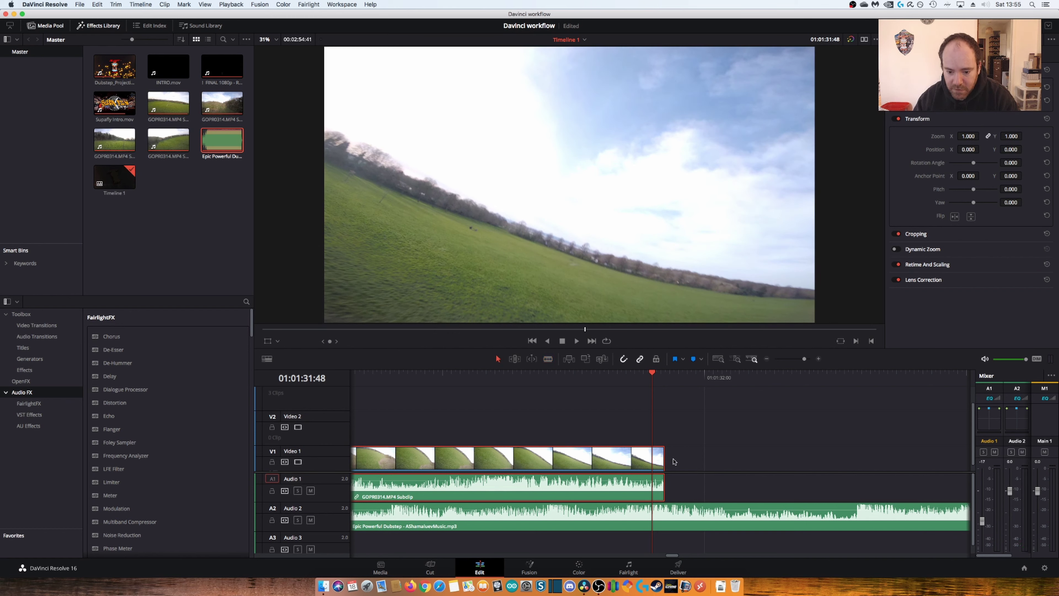
key(a)
drag(660, 459, 650, 461)
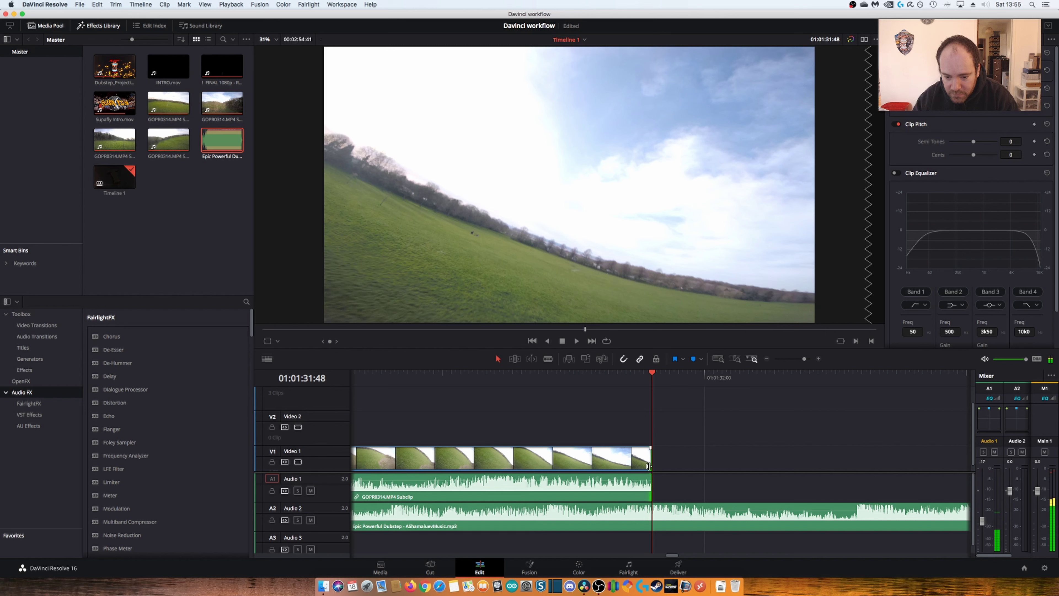
key(super+s)
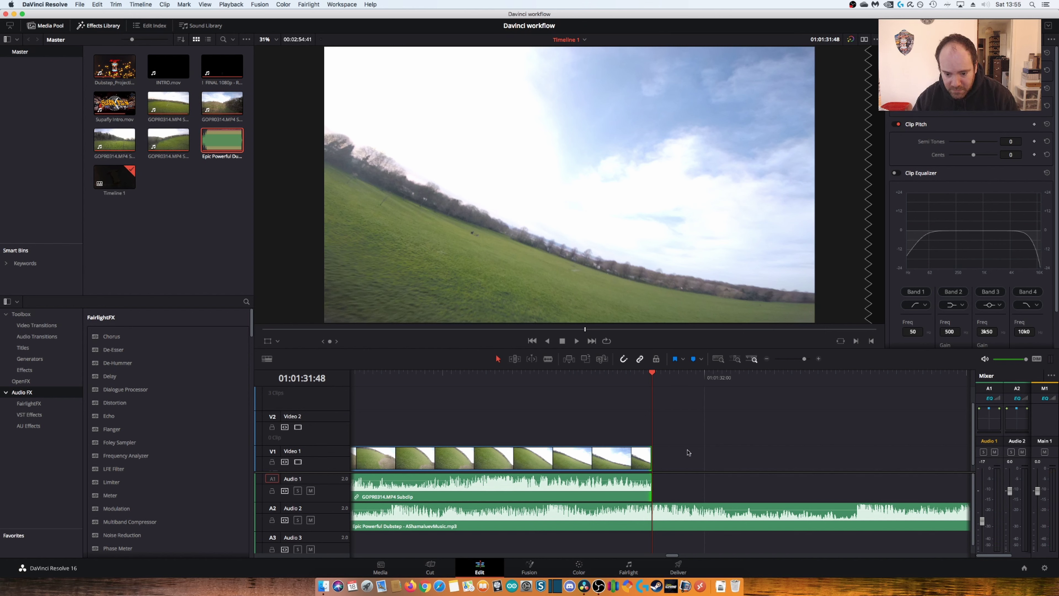
Split the Audio 2 music near 01:01:32:34, delete the leftover tail, and save
click(591, 380)
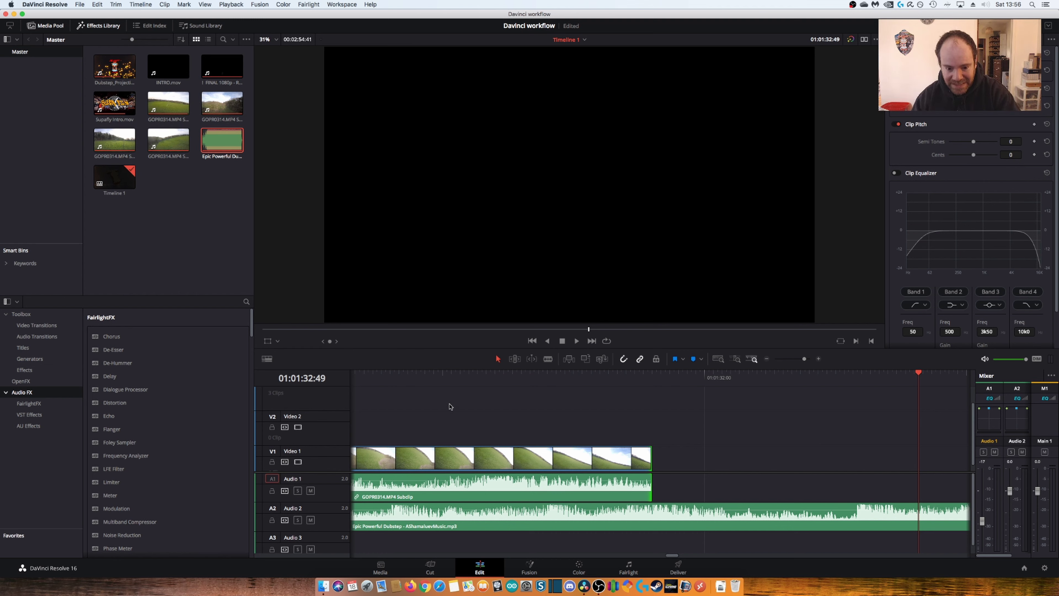
click(549, 360)
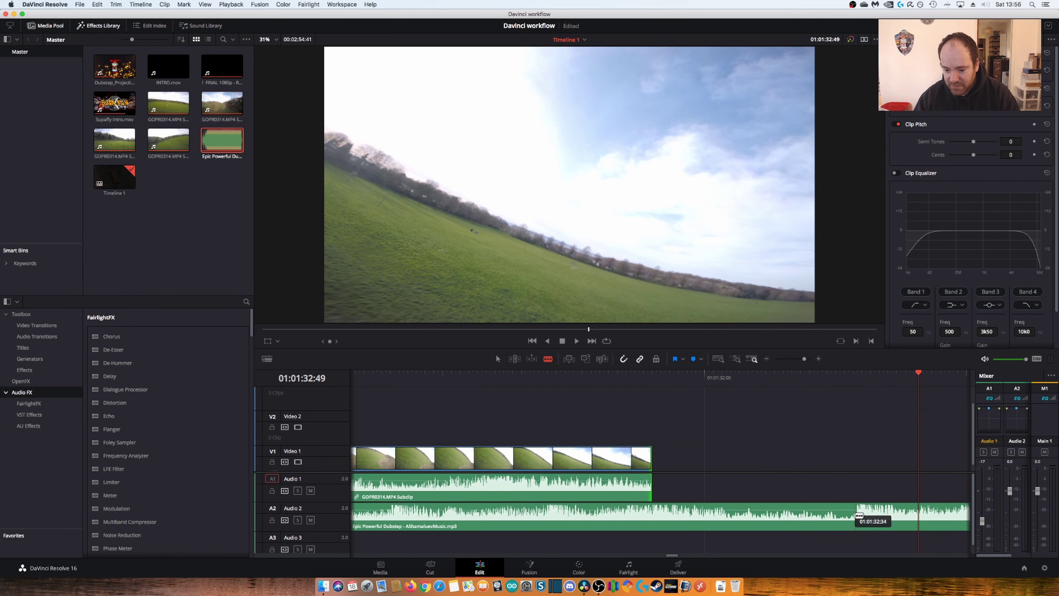
click(857, 514)
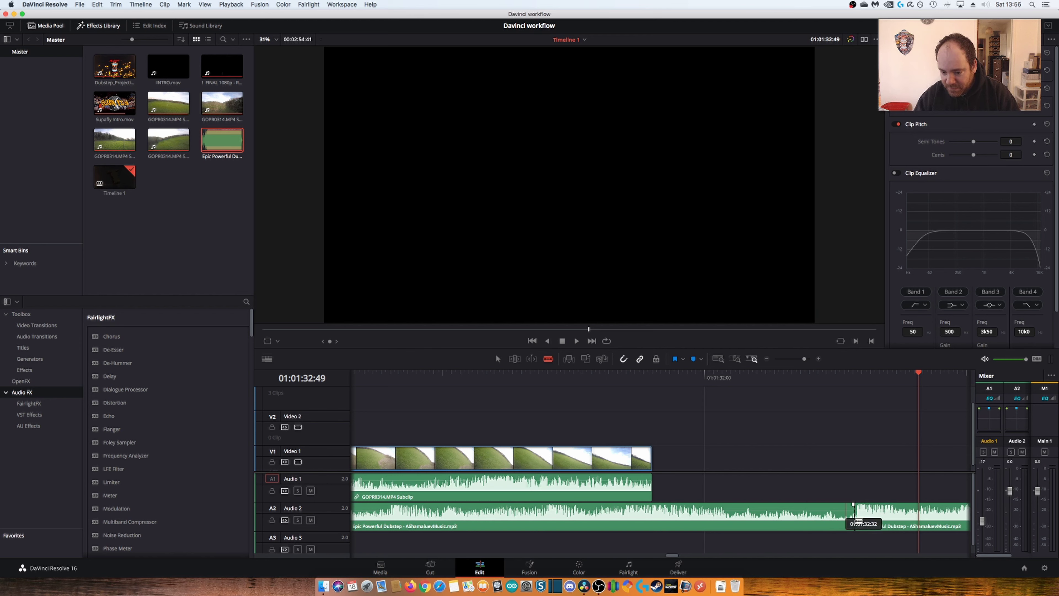
key(a)
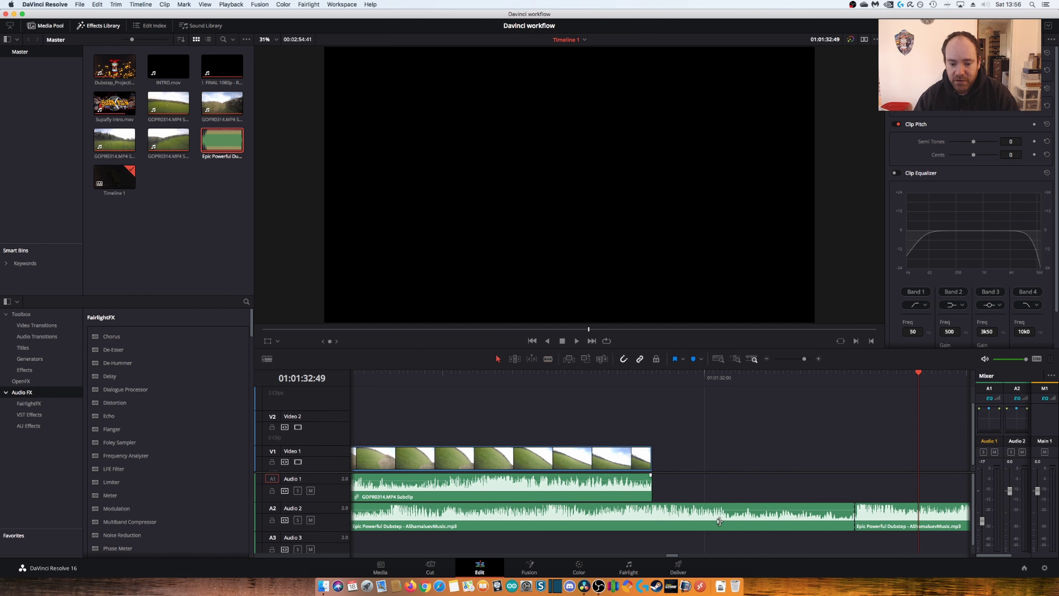
click(882, 508)
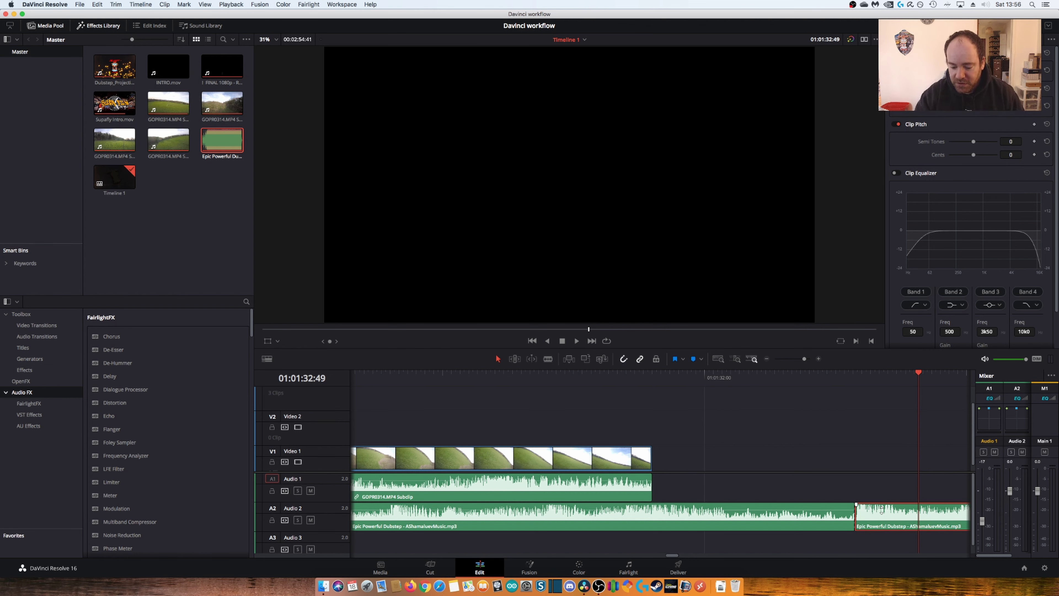
key(BackSpace)
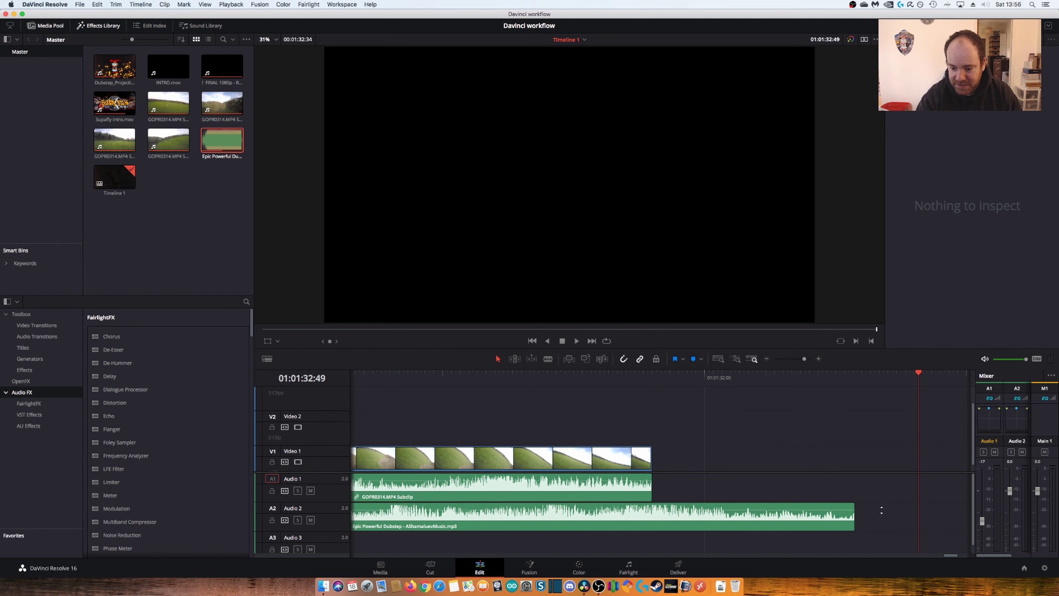
key(super+s)
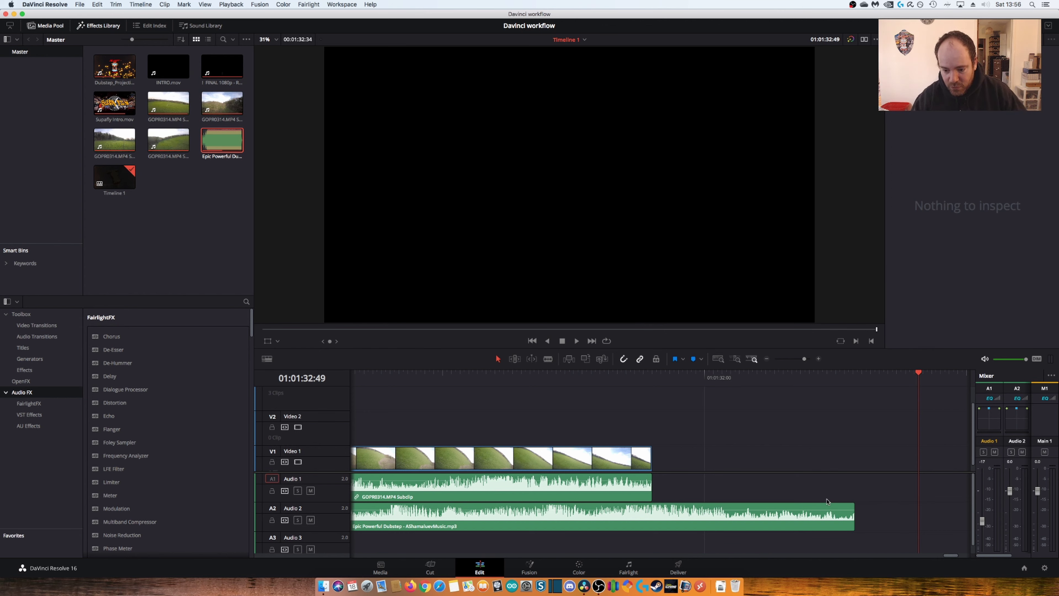
Add a fade-out to the end of the music and play back the new ending
drag(853, 503, 734, 503)
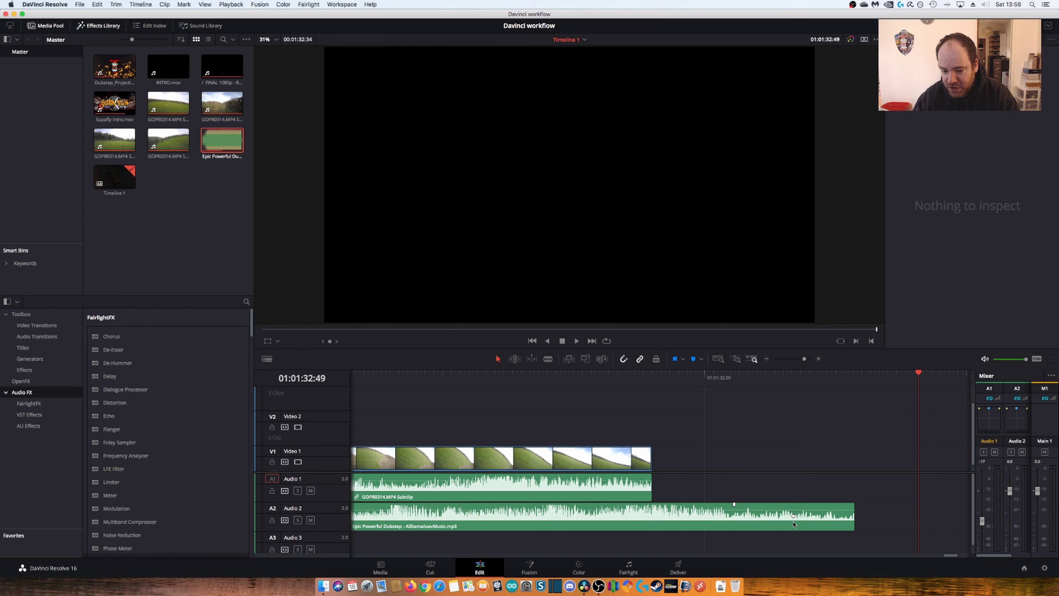
click(793, 517)
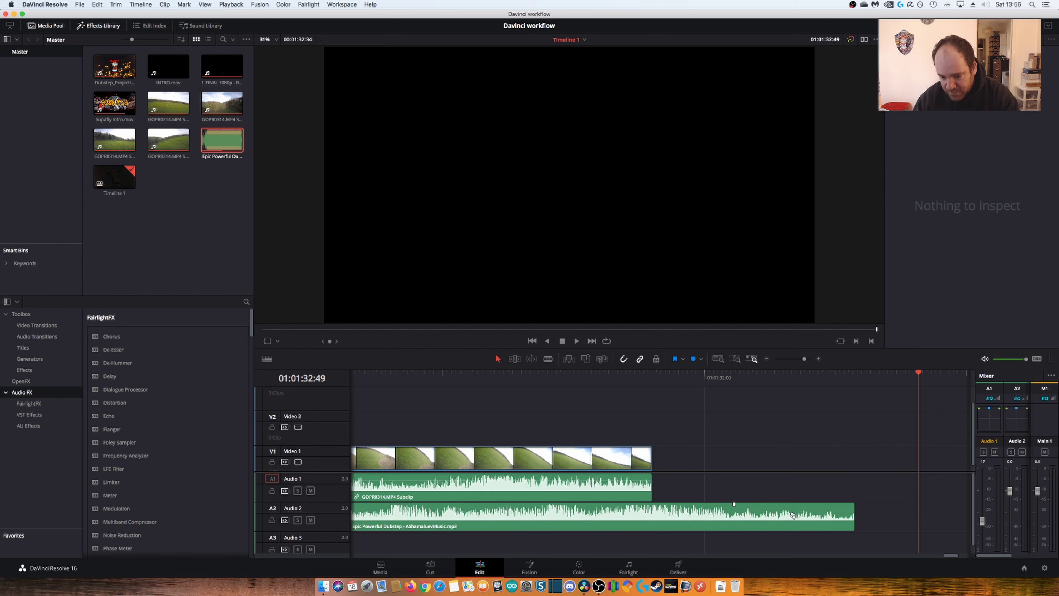
click(584, 393)
key(space)
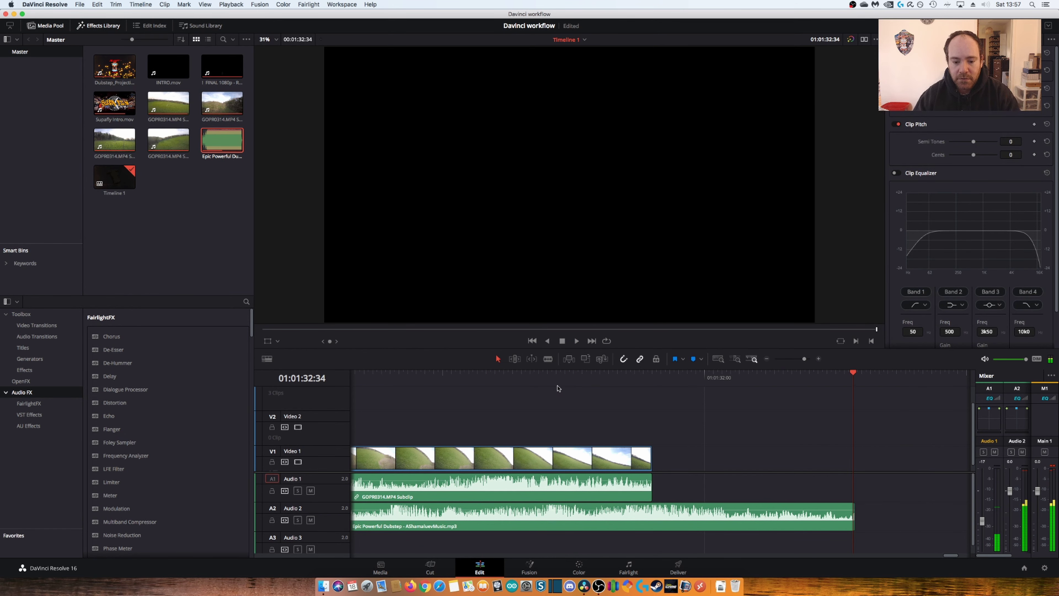
click(552, 378)
key(space)
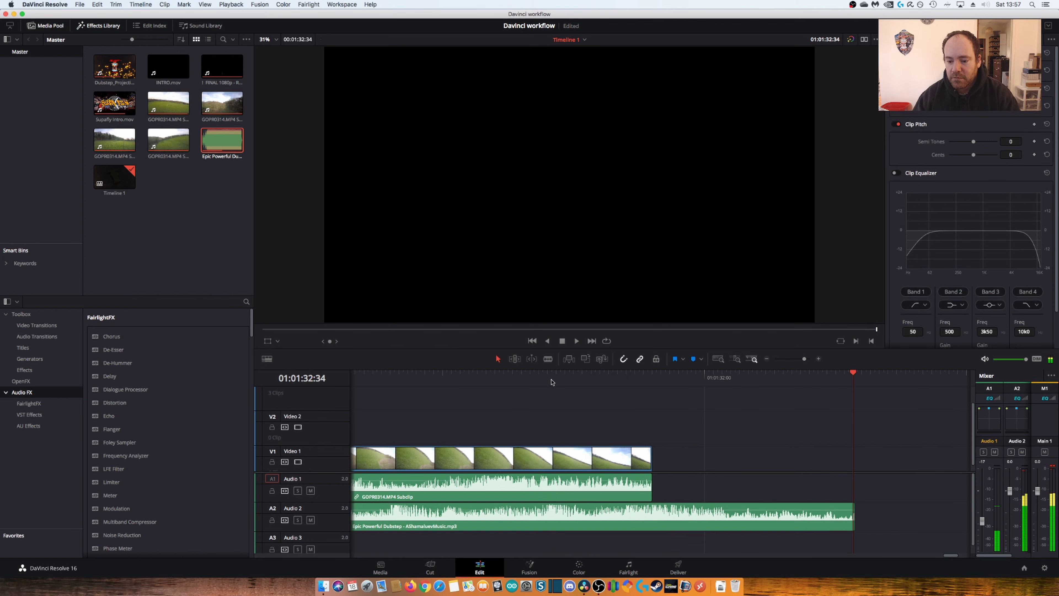
click(556, 378)
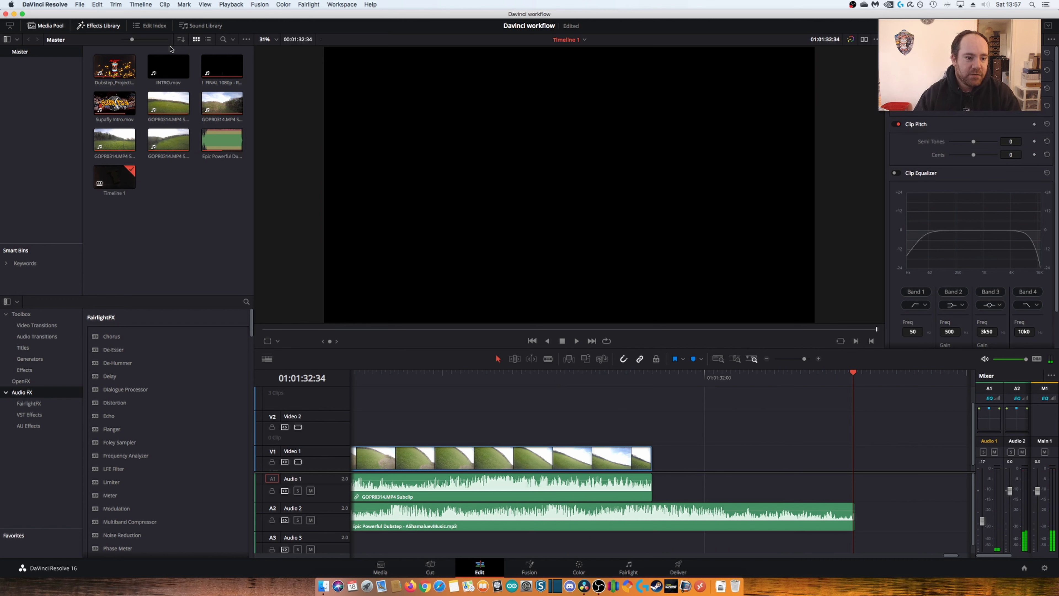
Place INTRO.mov after the drone footage, trim 17 frames off its start, and save
click(171, 69)
drag(170, 70, 671, 480)
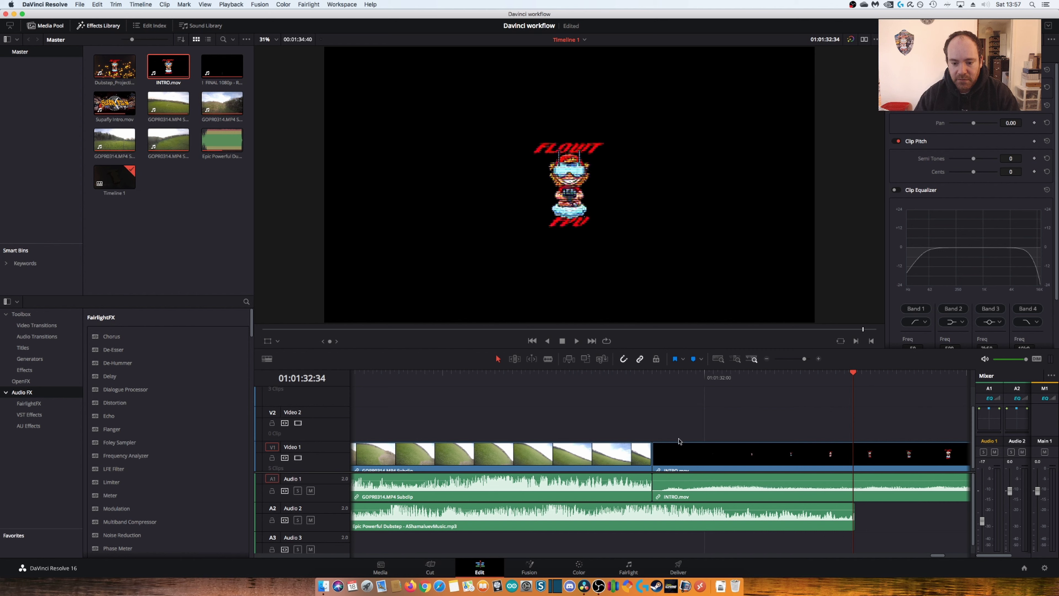
key(super+s)
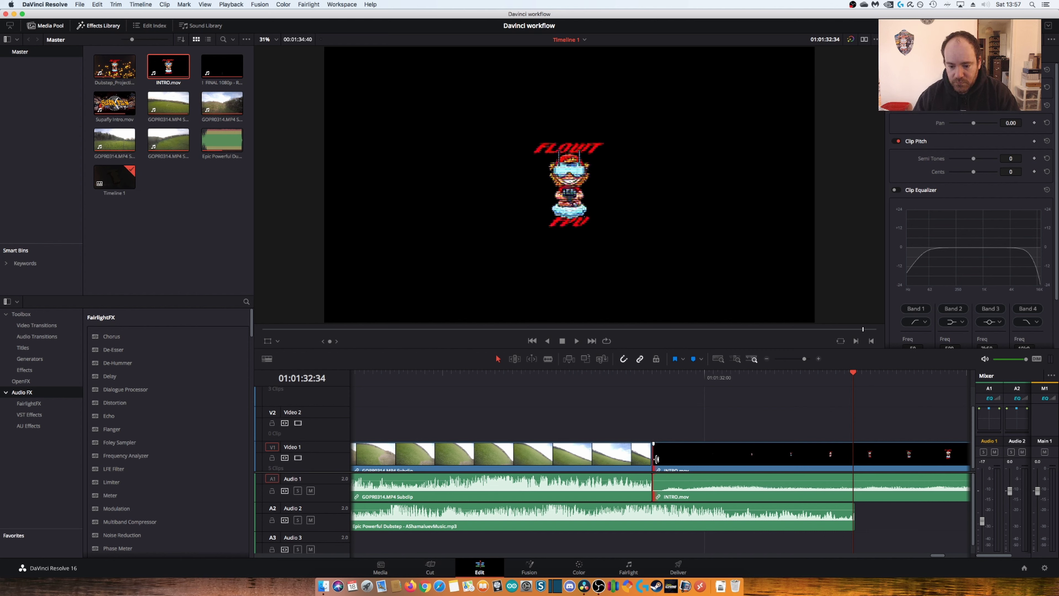
mouse_move(656, 459)
mouse_down()
mouse_move(753, 464)
mouse_move(749, 447)
mouse_move(747, 460)
mouse_up()
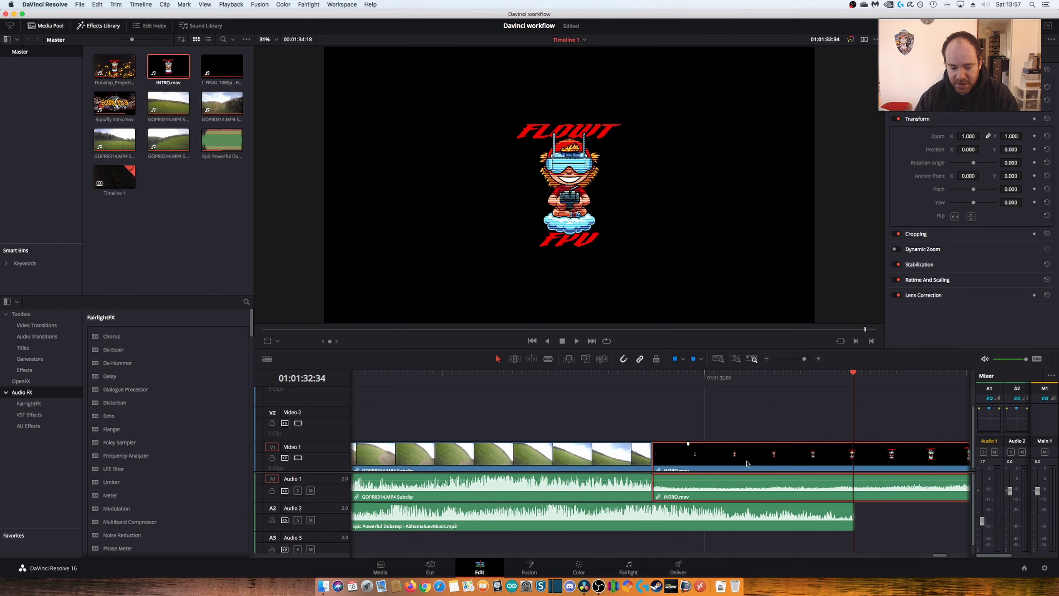
key(super+s)
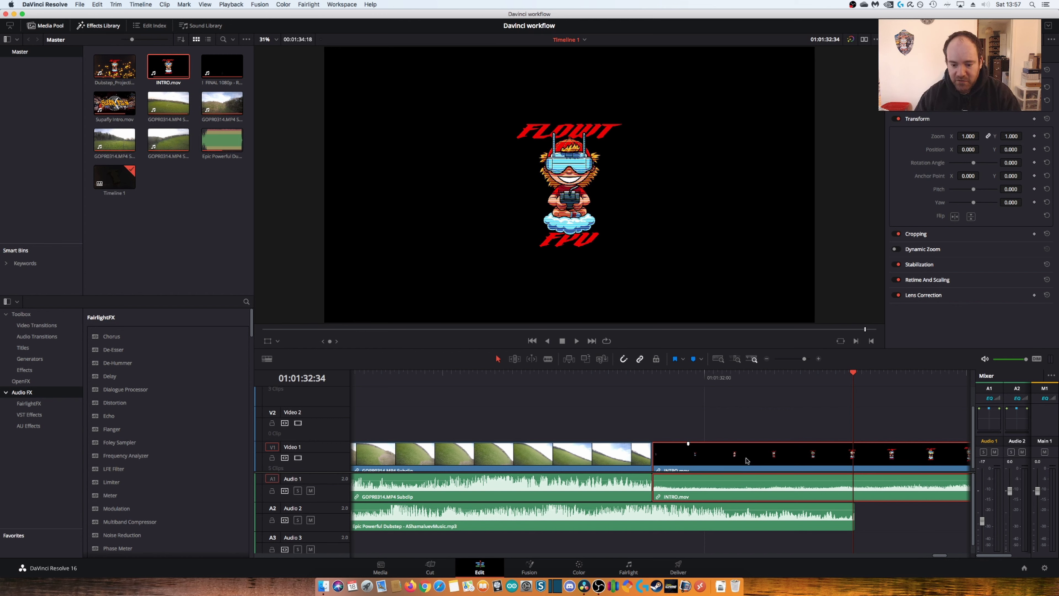
Speed INTRO.mov up to 307% with the retime controls and save
key(super+r)
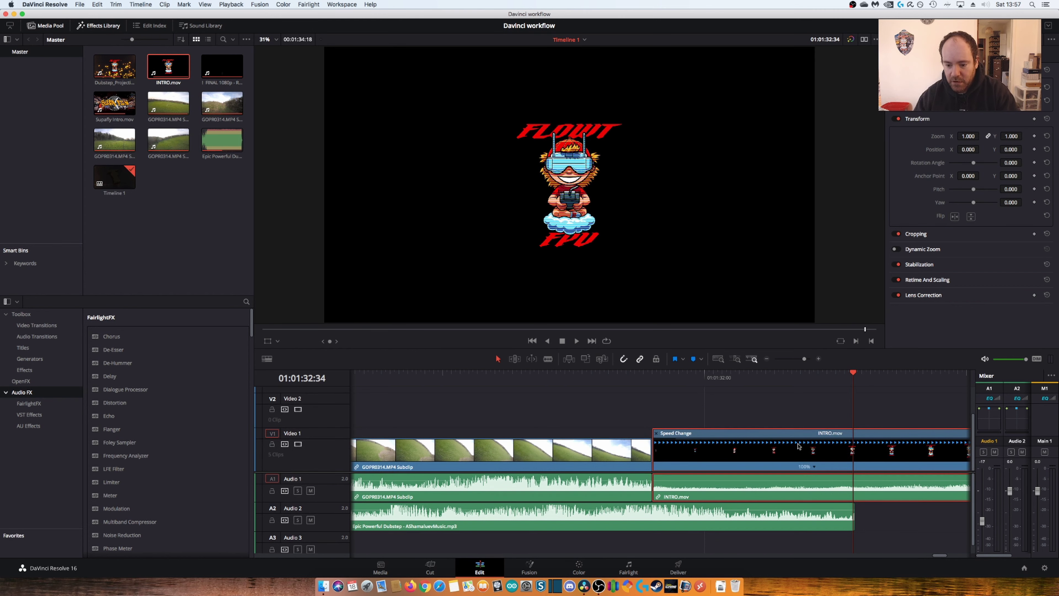
drag(800, 360, 799, 360)
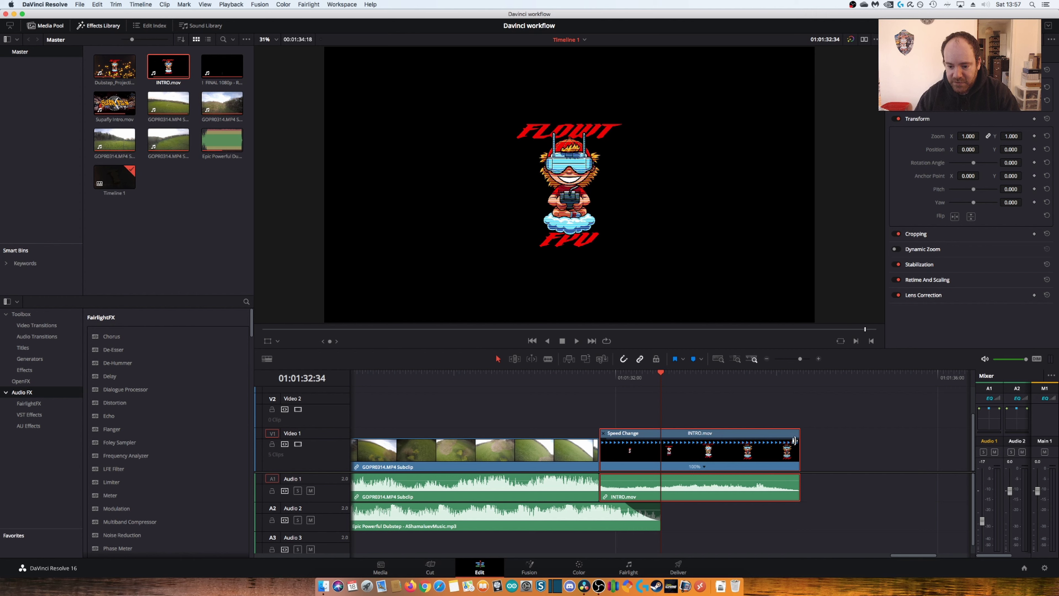
drag(796, 439, 658, 460)
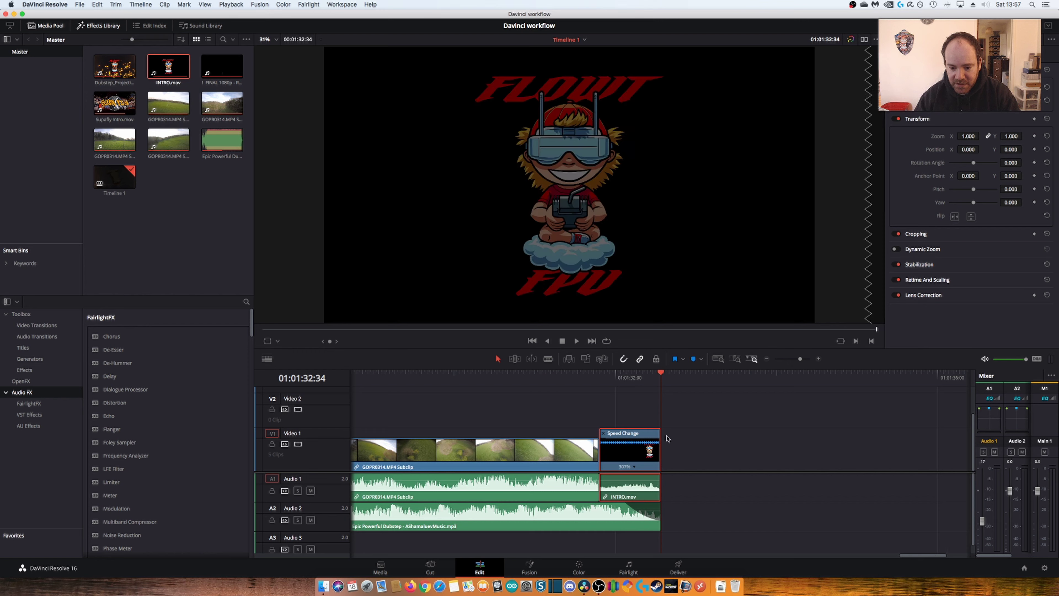
drag(800, 359, 807, 361)
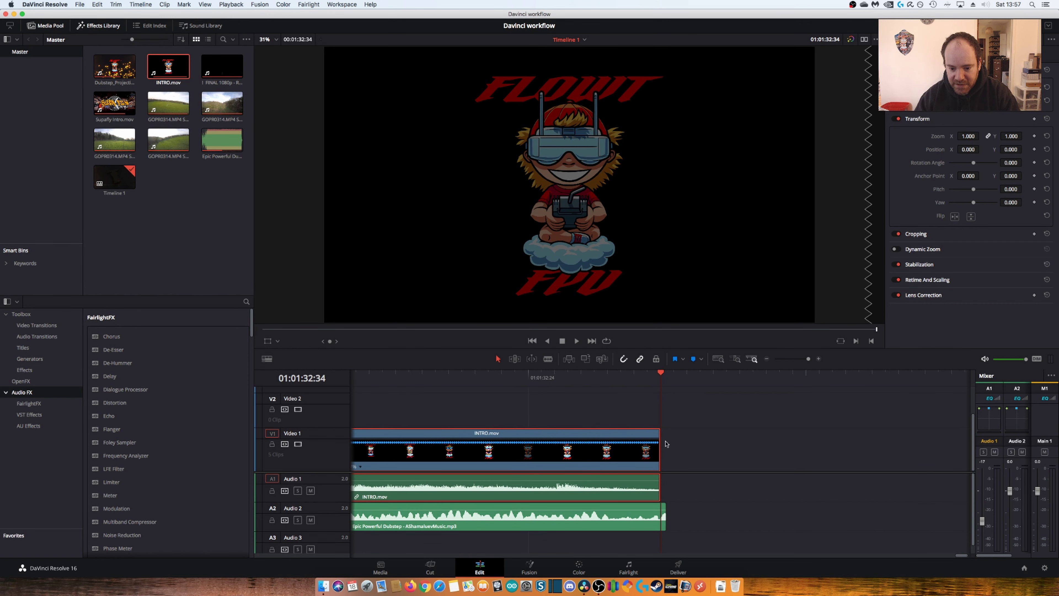
key(space)
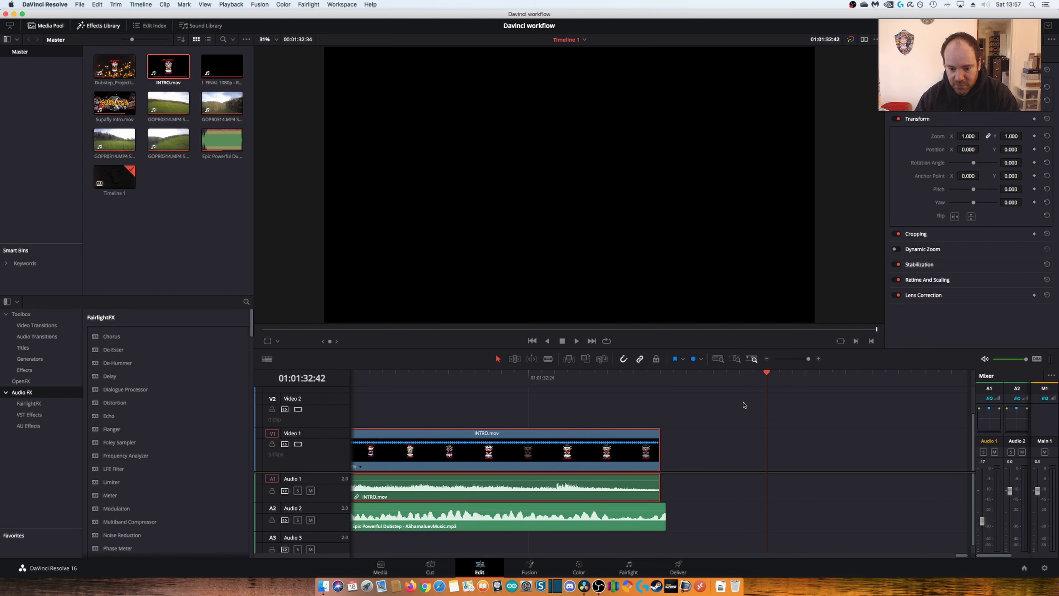
drag(655, 441, 668, 440)
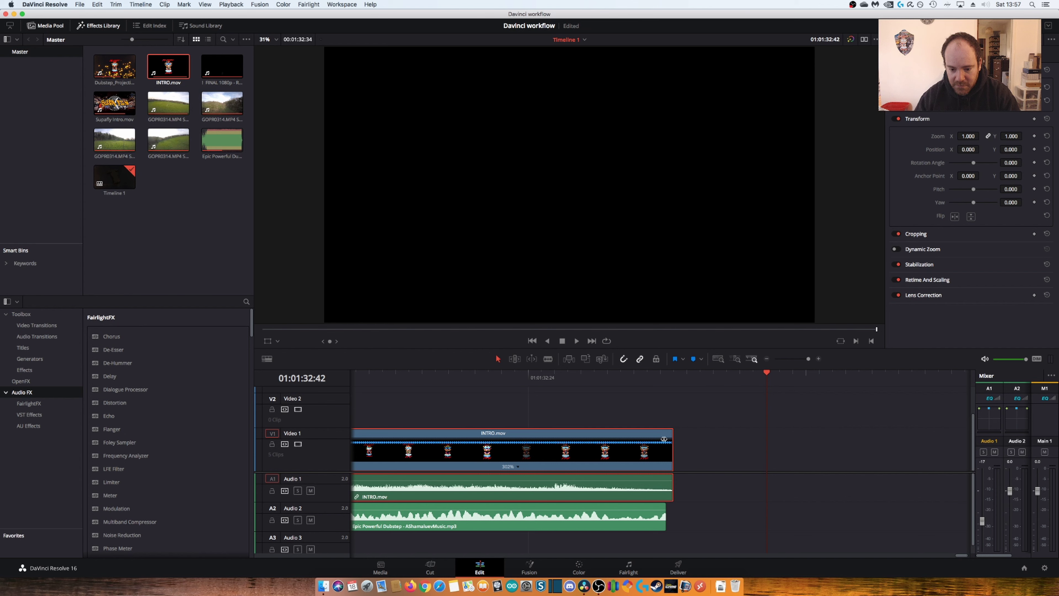
drag(650, 441, 660, 441)
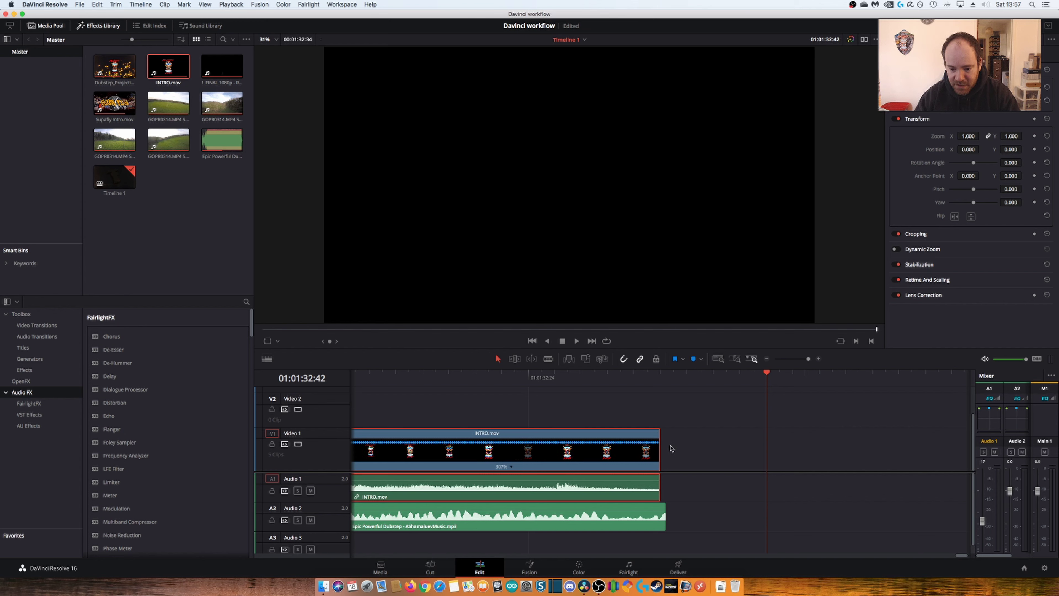
key(super+s)
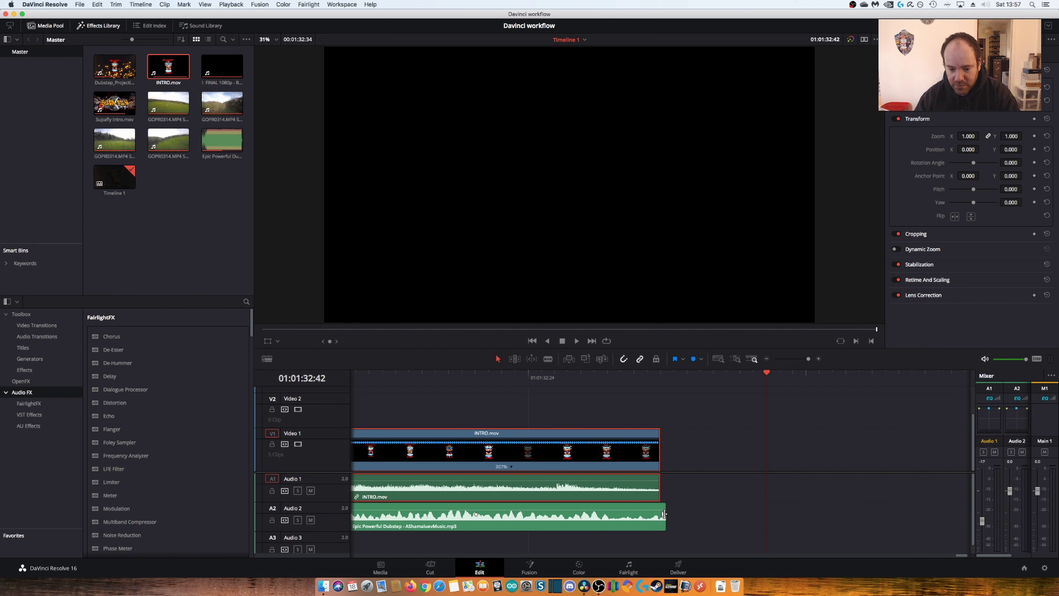
Trim the dubstep music to end with INTRO.mov and hide the retime controls
drag(662, 514, 660, 514)
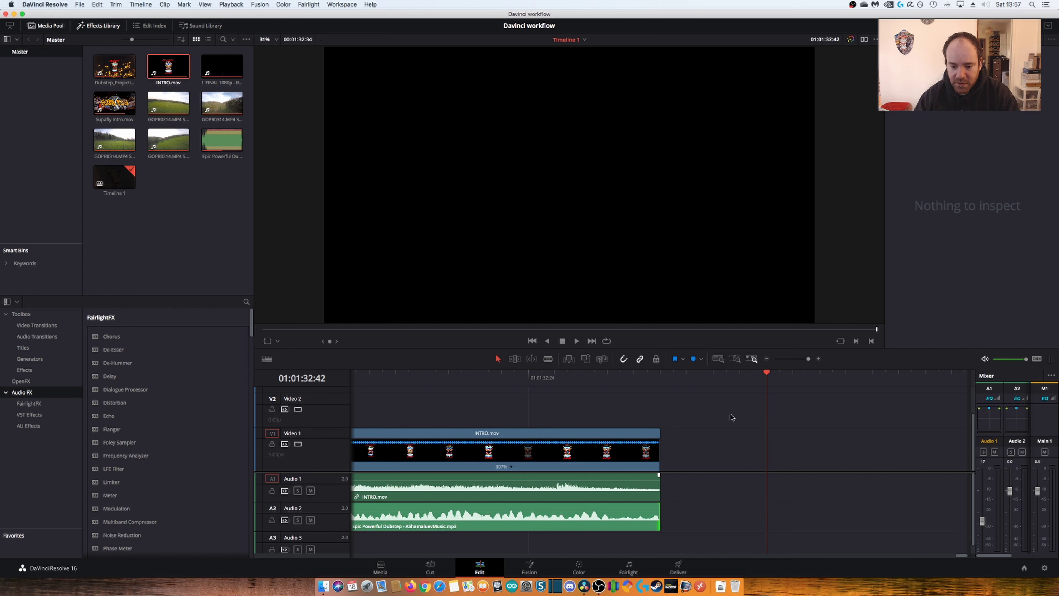
click(799, 359)
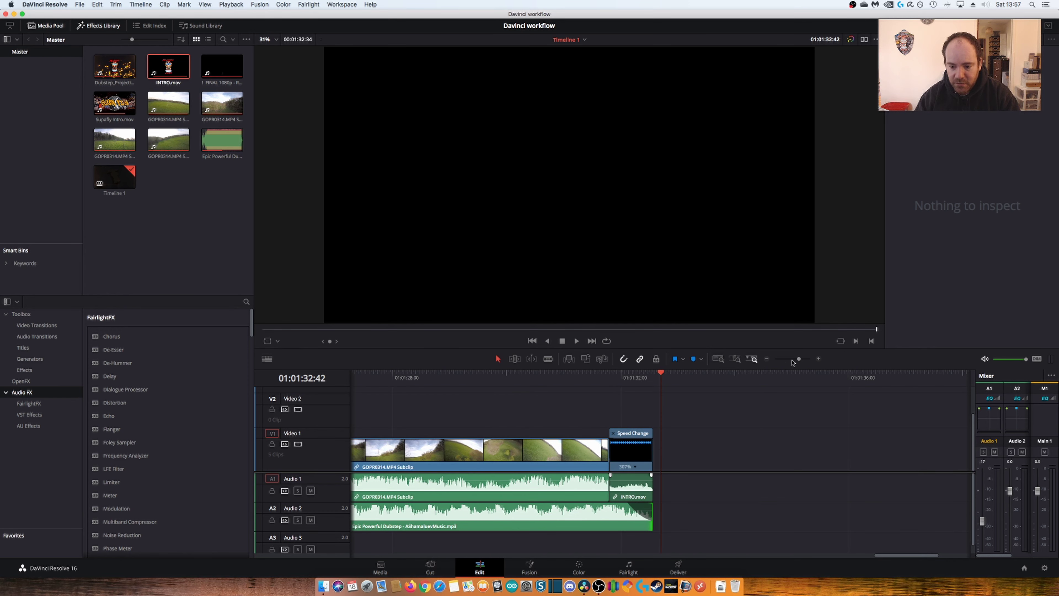
click(804, 361)
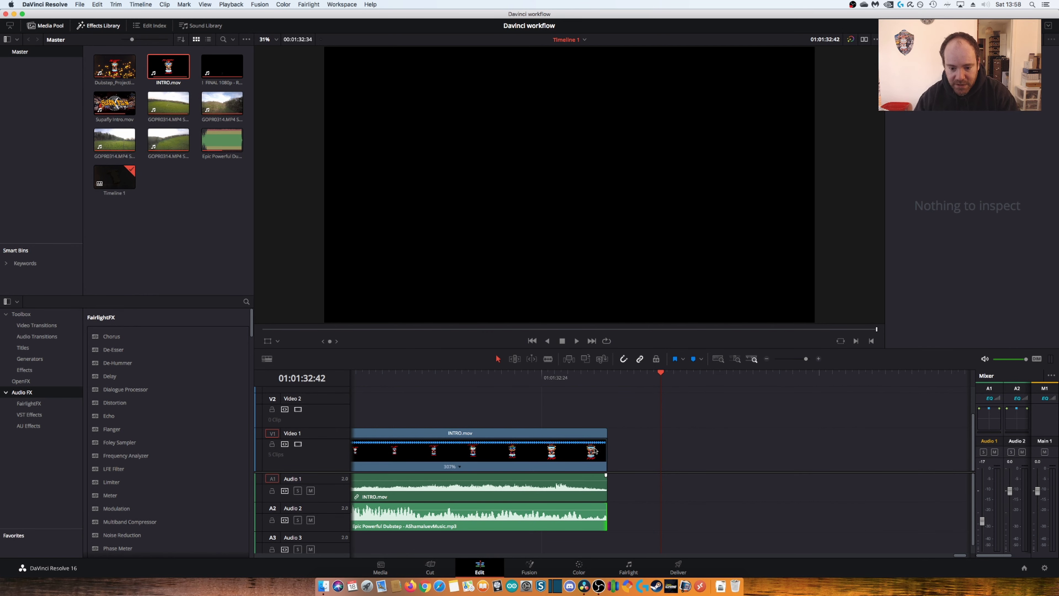
click(595, 450)
key(super+r)
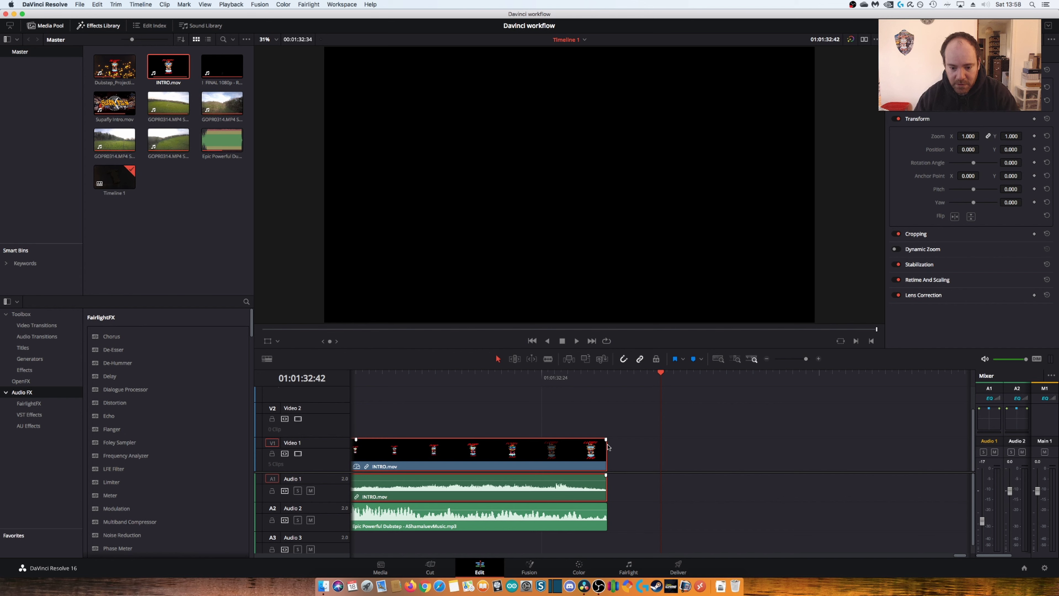
Trim 5 frames off INTRO.mov's end, give its audio a long fade-out, and save
mouse_move(607, 446)
mouse_down()
mouse_move(565, 441)
mouse_move(607, 443)
mouse_up()
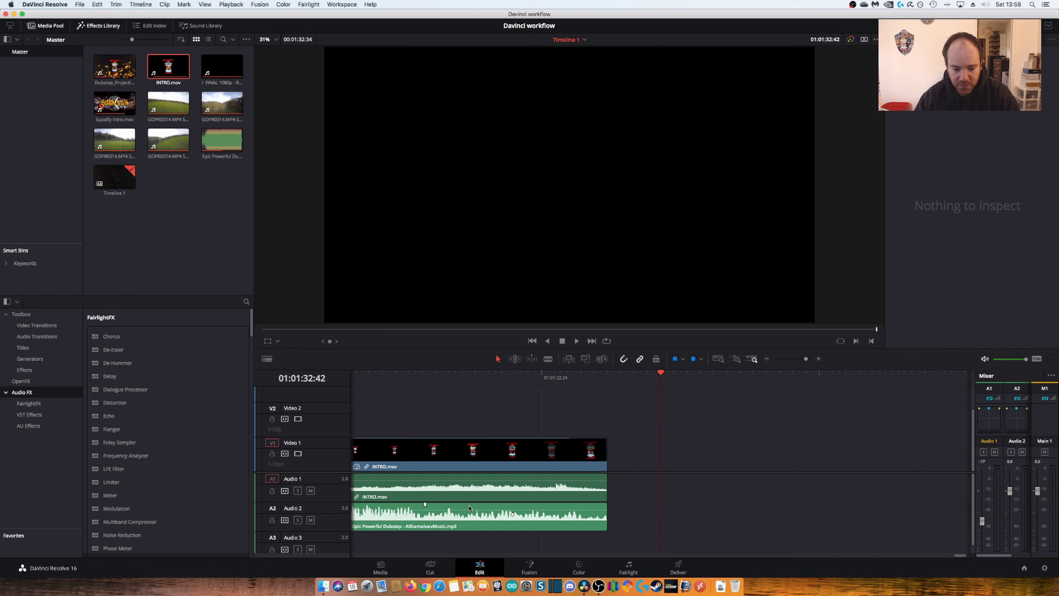
drag(605, 475, 549, 475)
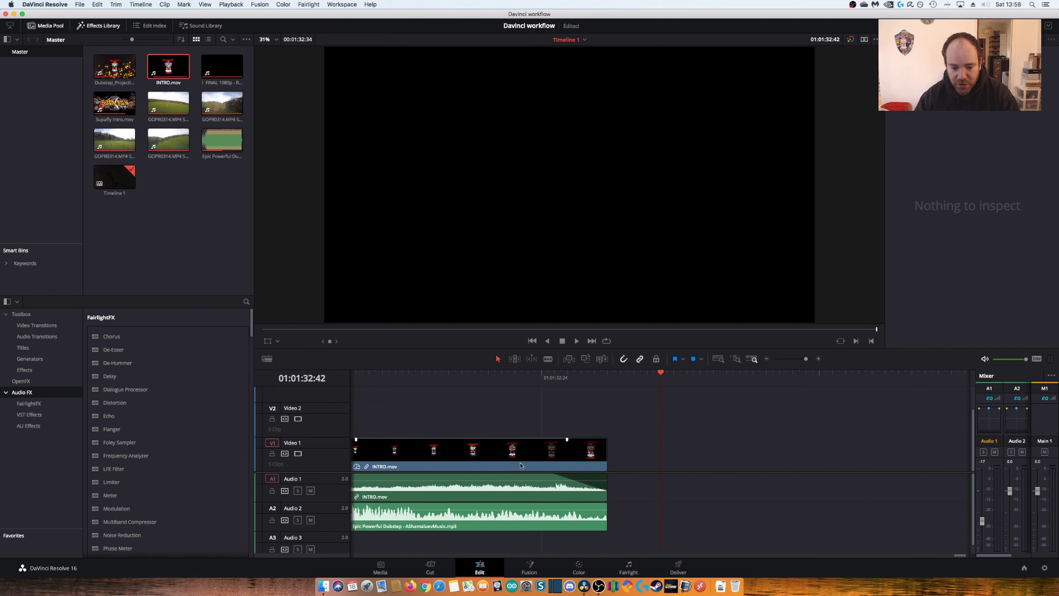
key(super+s)
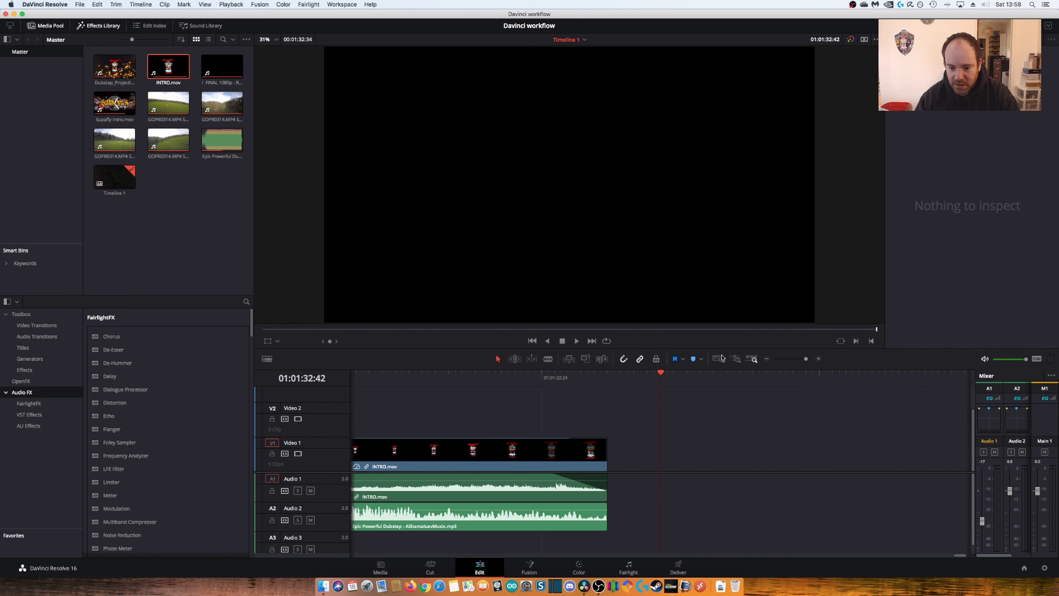
Play back the cut from the drone footage into INTRO.mov several times
click(737, 360)
click(581, 380)
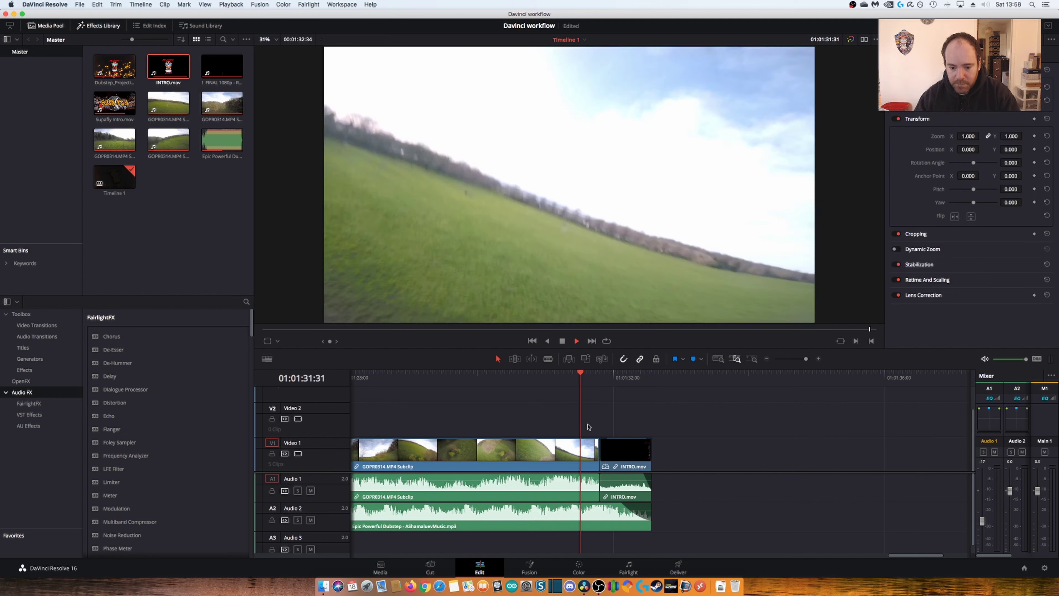
key(space)
click(583, 376)
key(space)
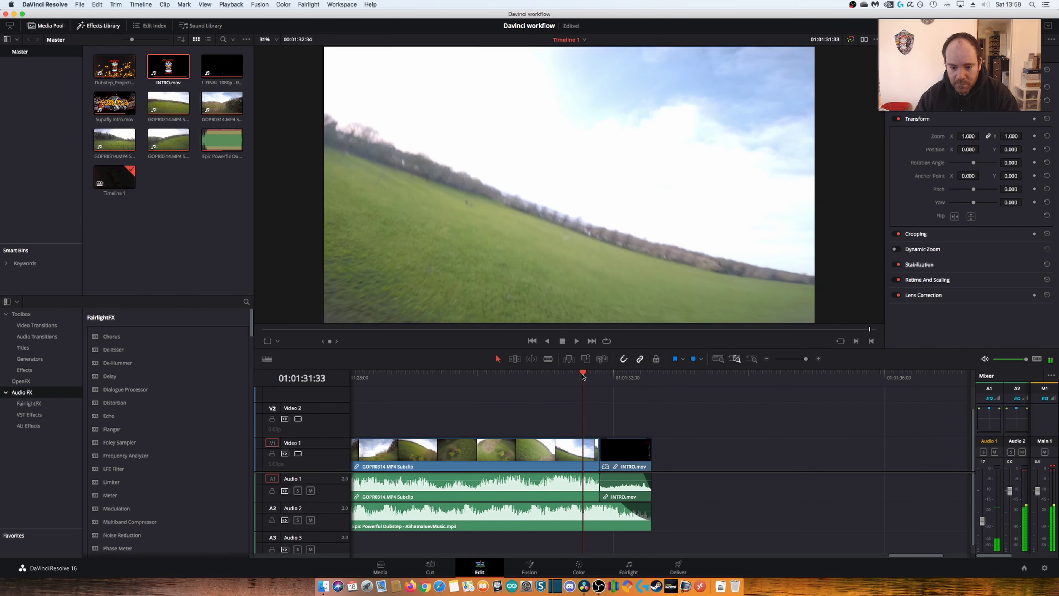
click(582, 376)
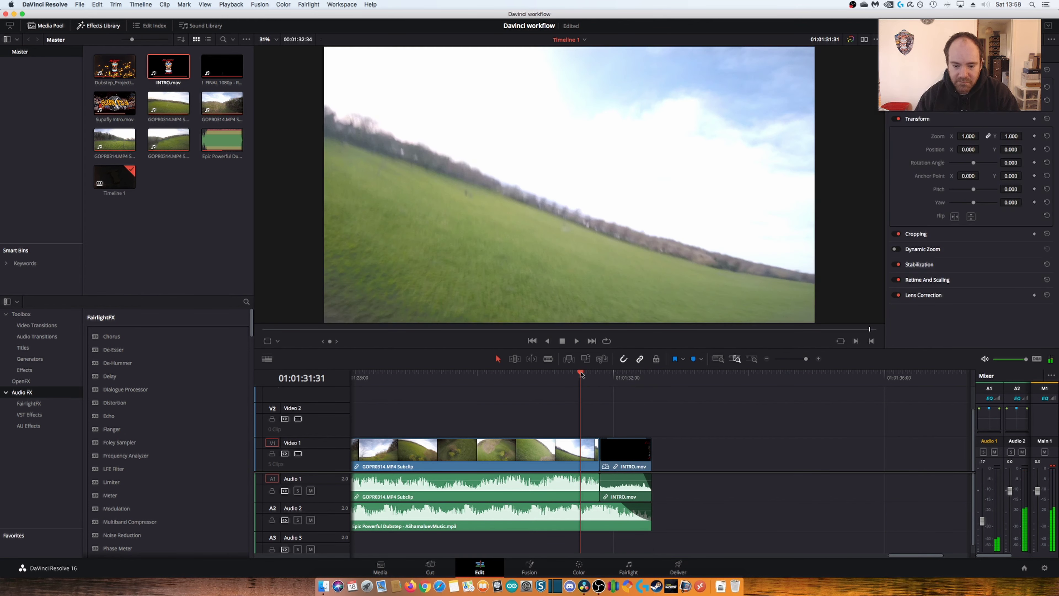
key(space)
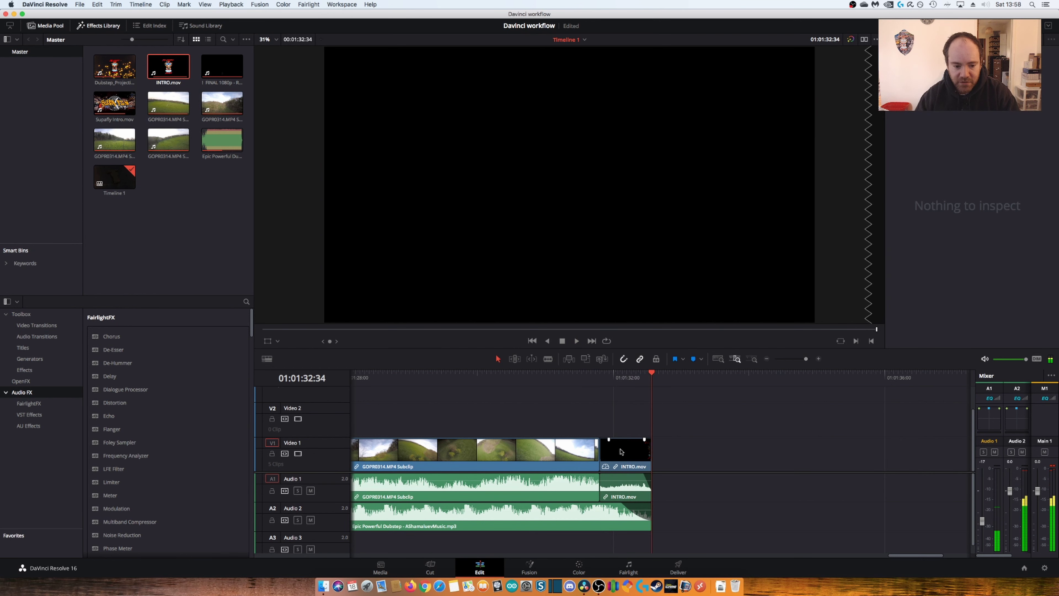
Move INTRO.mov up onto a new V3 track and play through the transition into it
drag(626, 464, 614, 421)
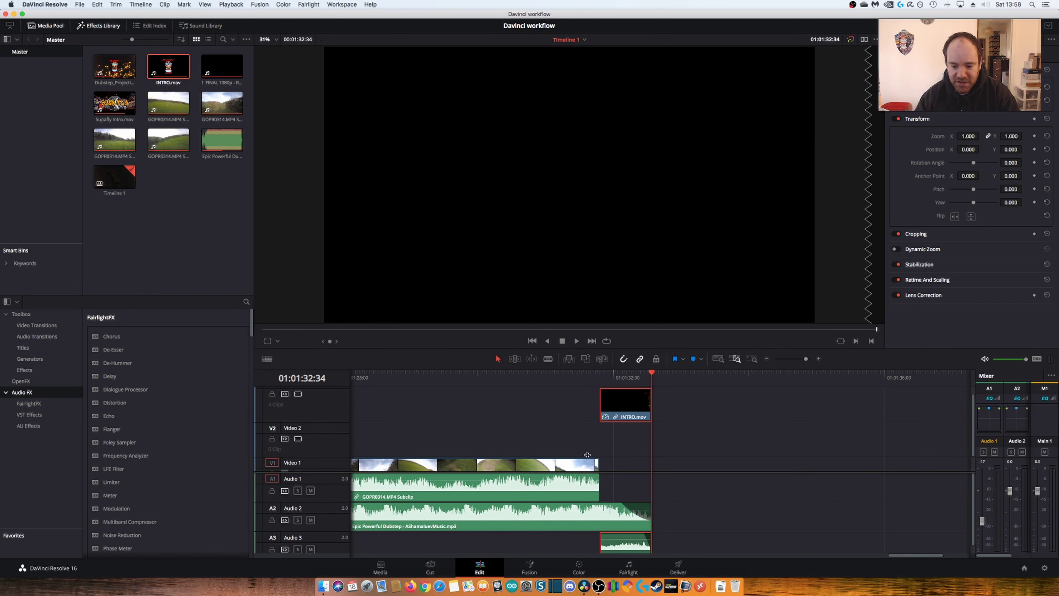
click(575, 388)
key(space)
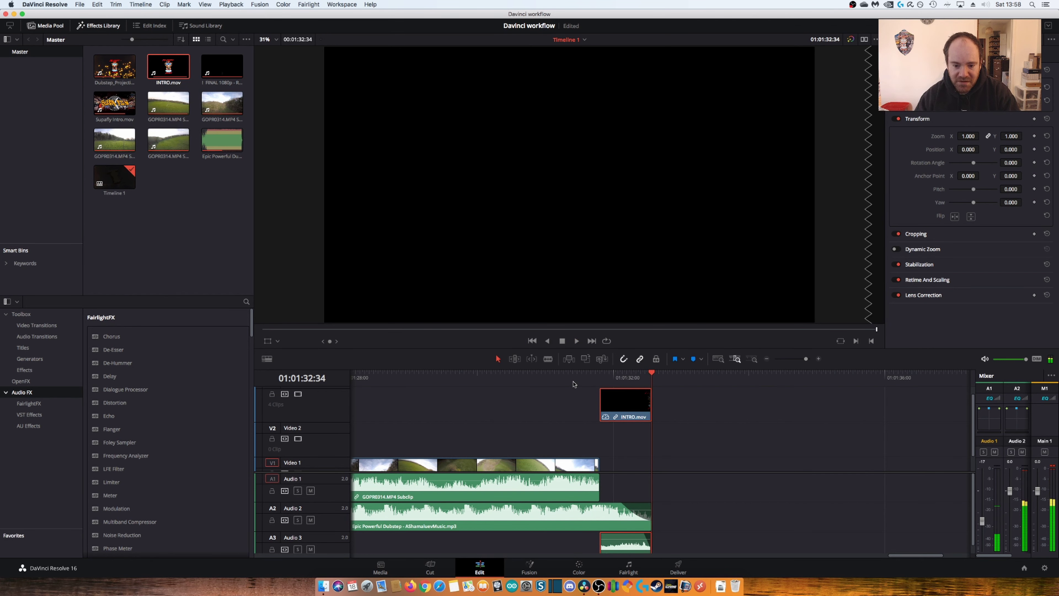
click(574, 386)
key(space)
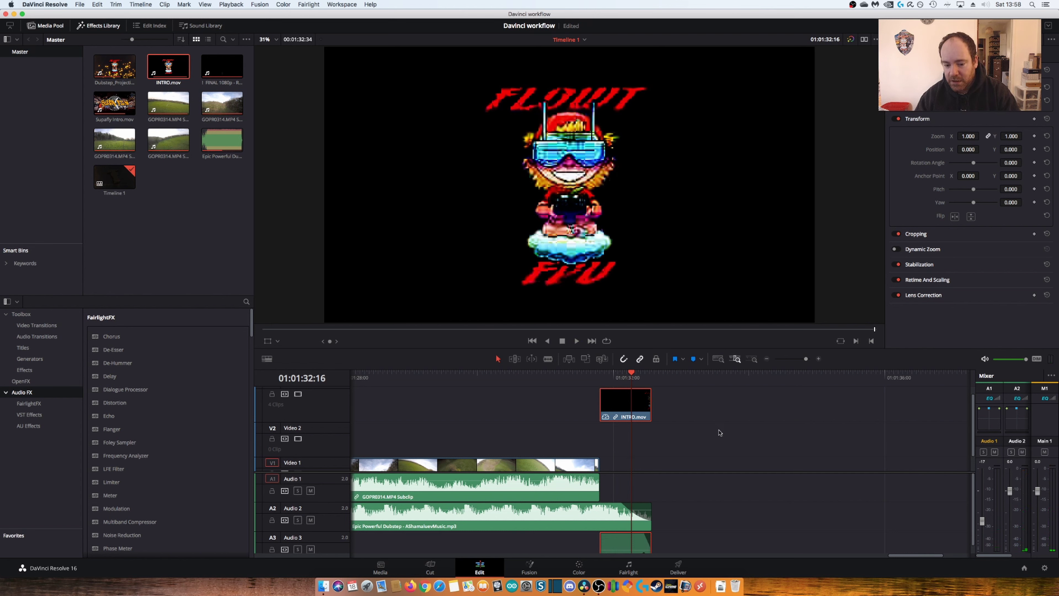
Scroll back through the timeline, park the playhead at 01:00:35:40, and clear the media pool selection
scroll(737, 490, left, 10)
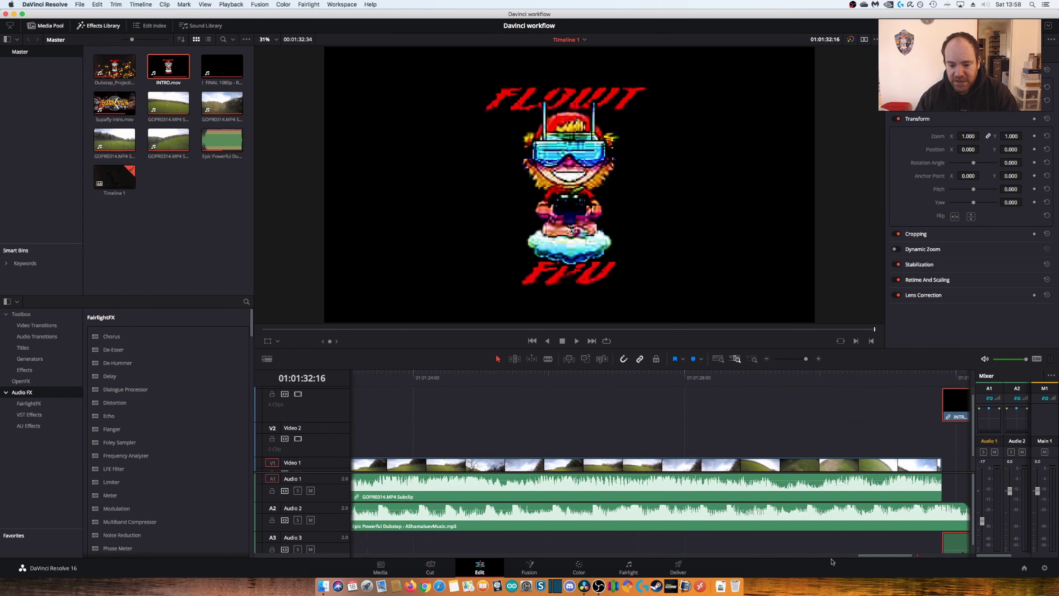
scroll(587, 549, left, 10)
drag(514, 553, 364, 554)
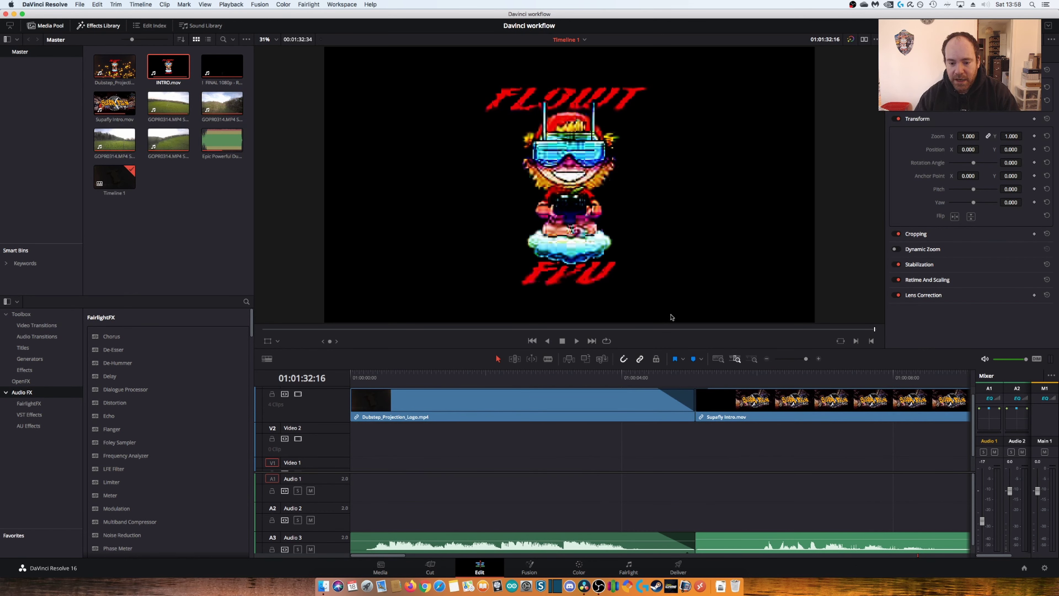
drag(528, 329, 498, 329)
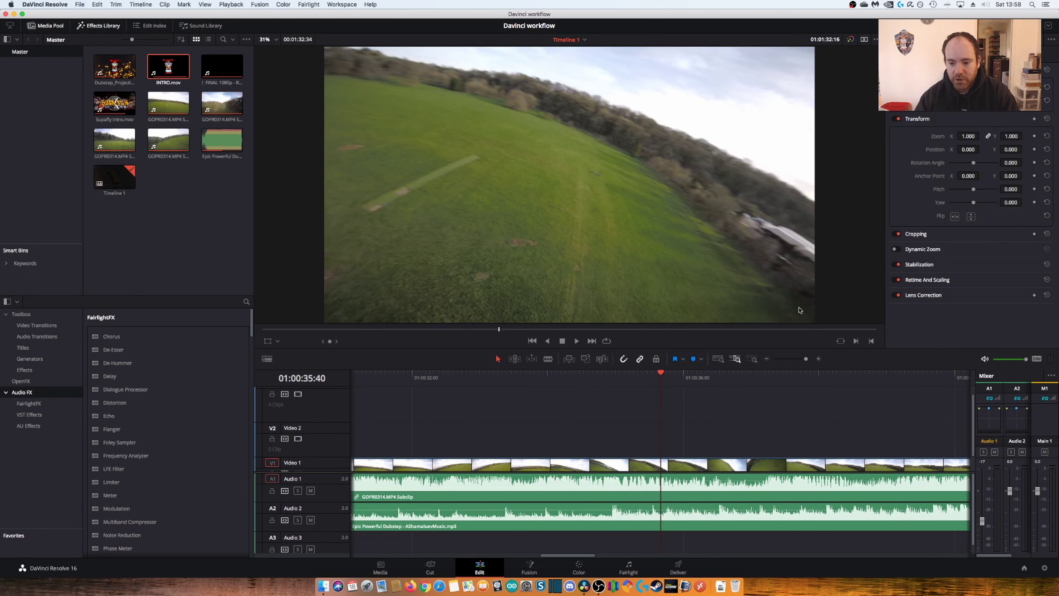
click(175, 226)
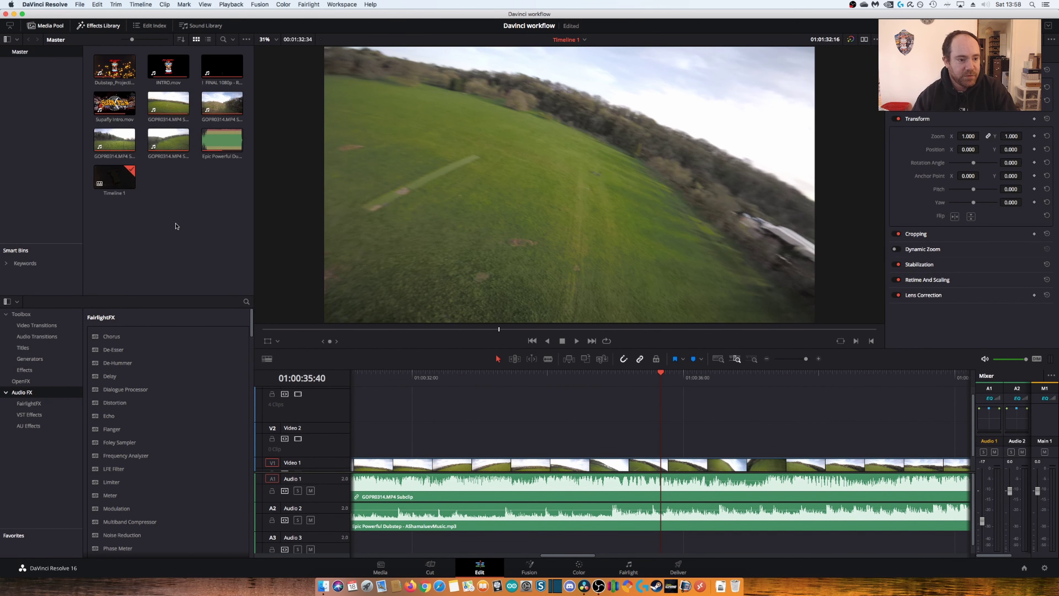
On the Media page, search Desktop, VIDEO PRODUCTION and FPV for "kun"
click(382, 570)
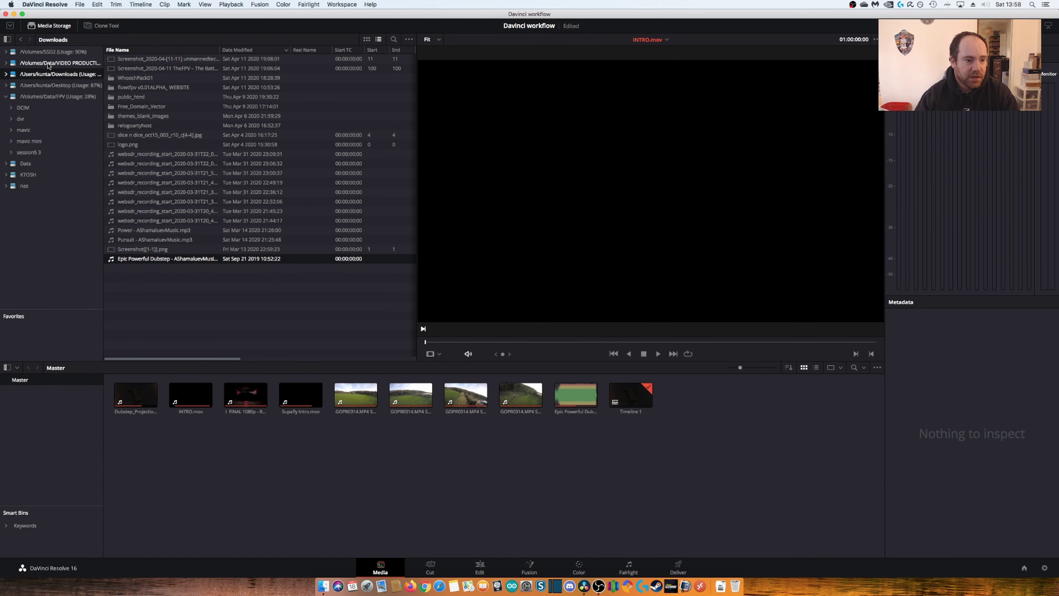
click(50, 86)
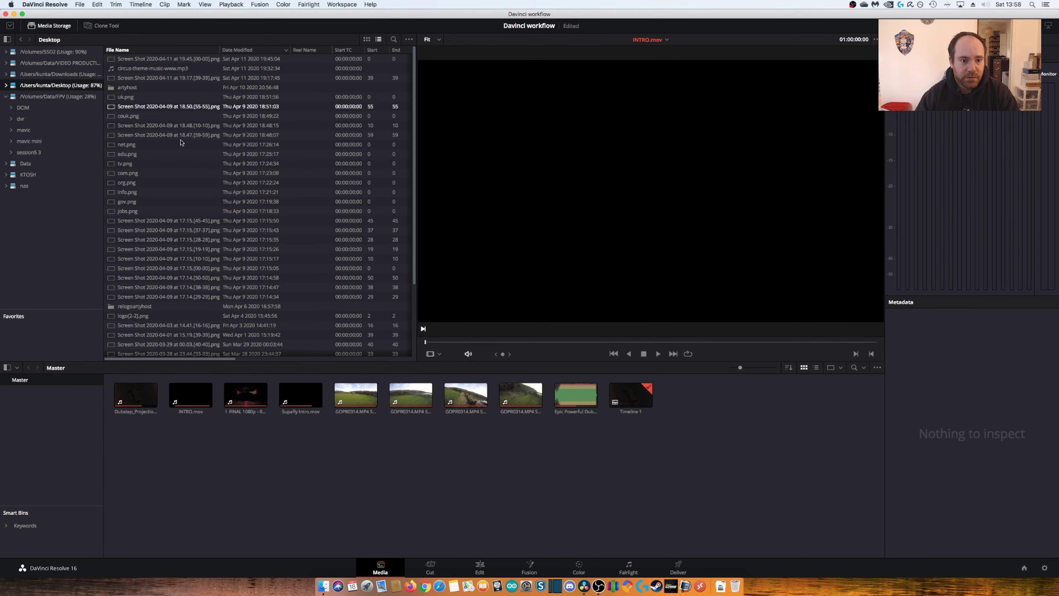
click(394, 39)
text(k)
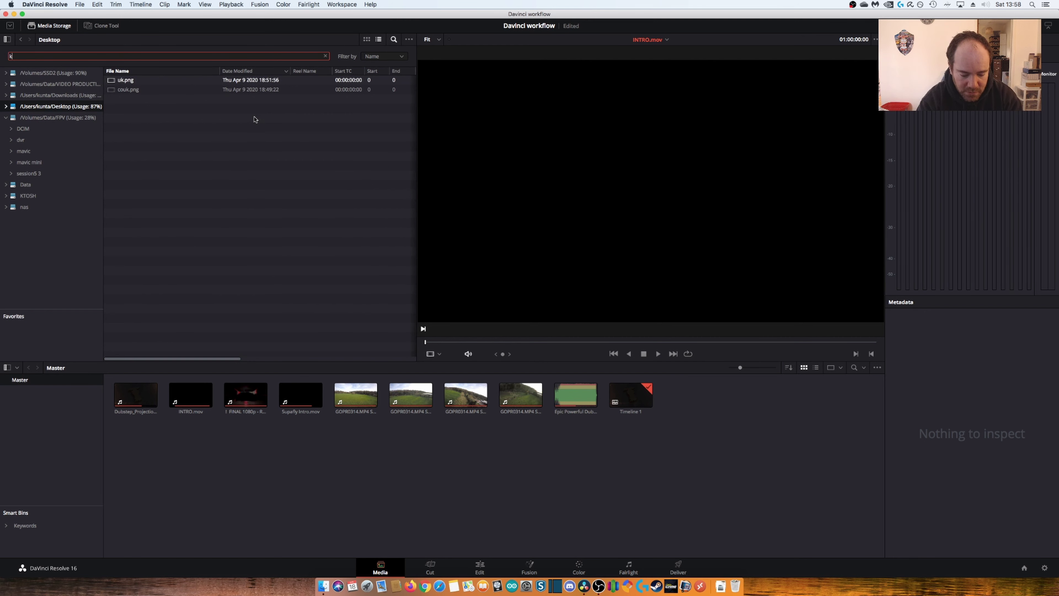
text(un)
click(58, 84)
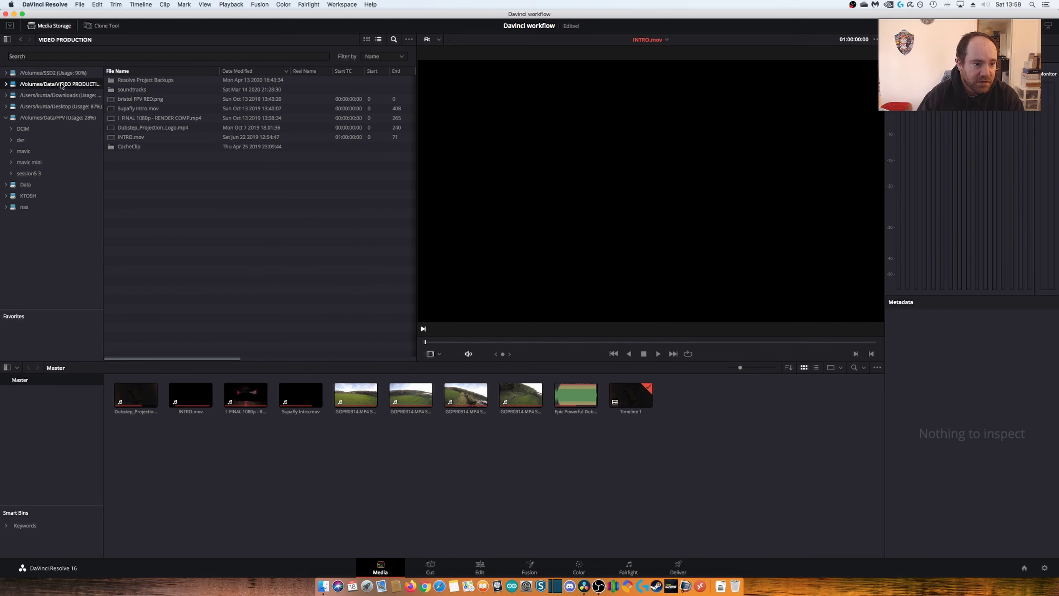
click(54, 118)
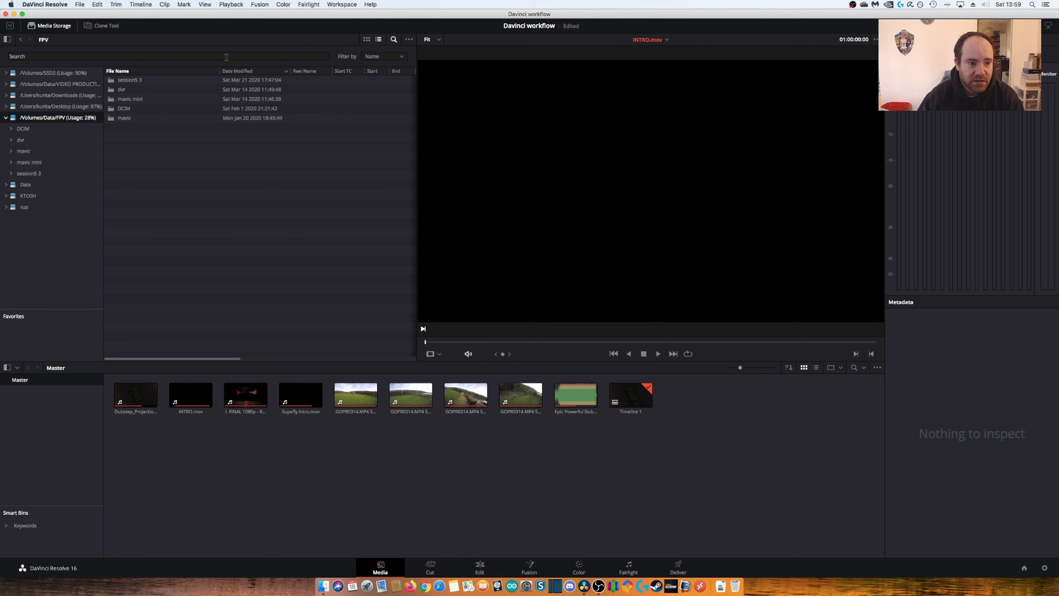
click(76, 57)
text(kun)
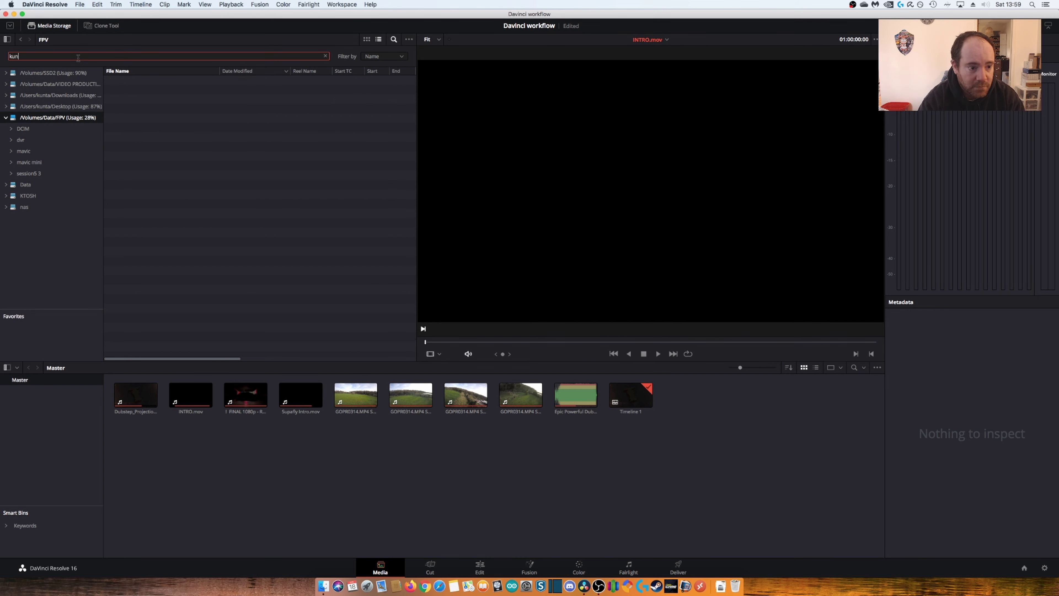
Browse SSD2, VIDEO PRODUCTION and Downloads, then open the Data drive and pick its downloads folder
click(50, 74)
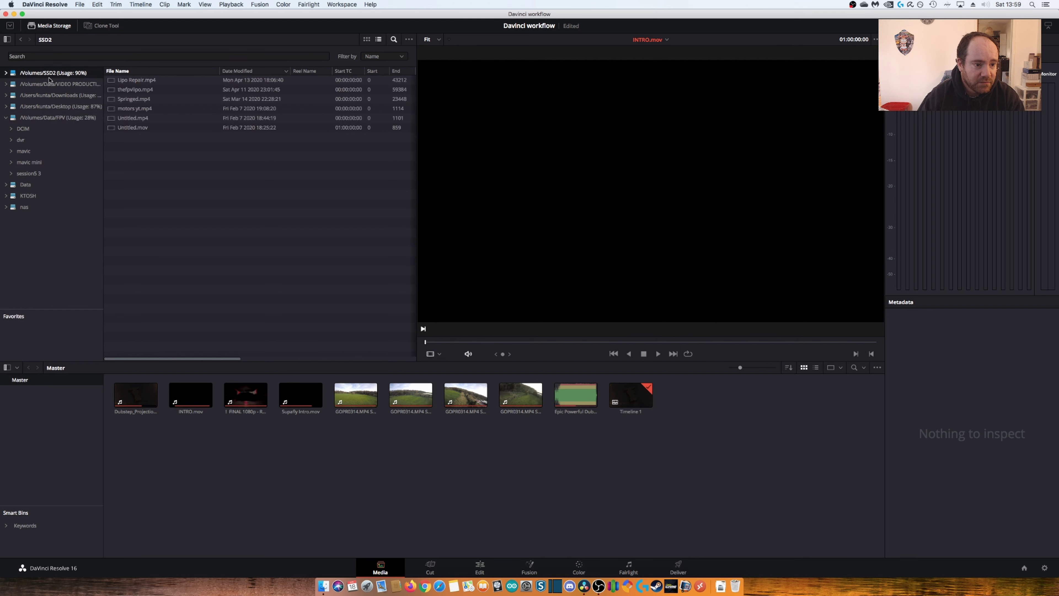
click(52, 84)
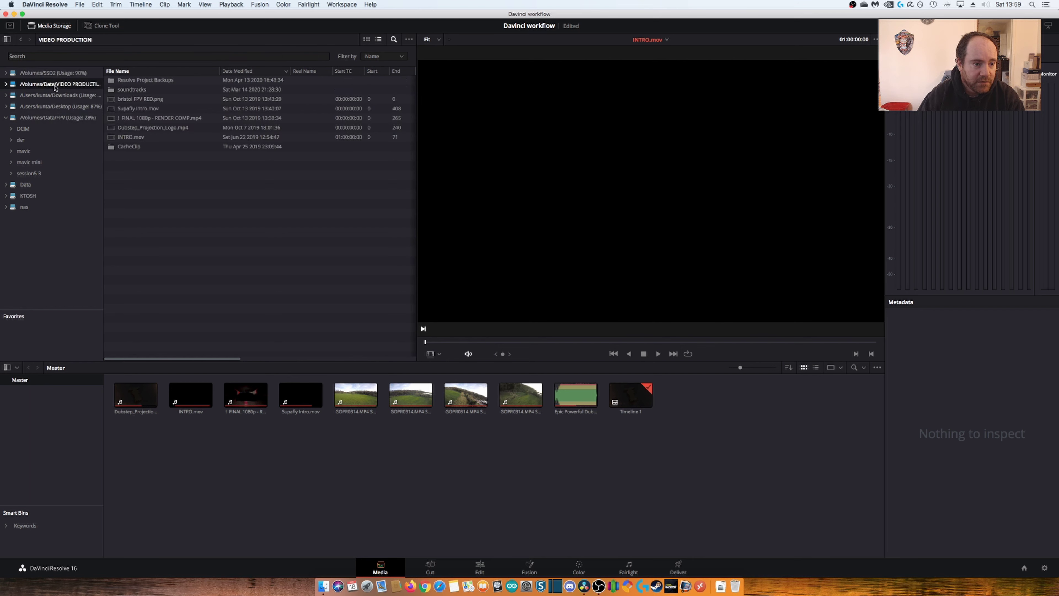
click(58, 99)
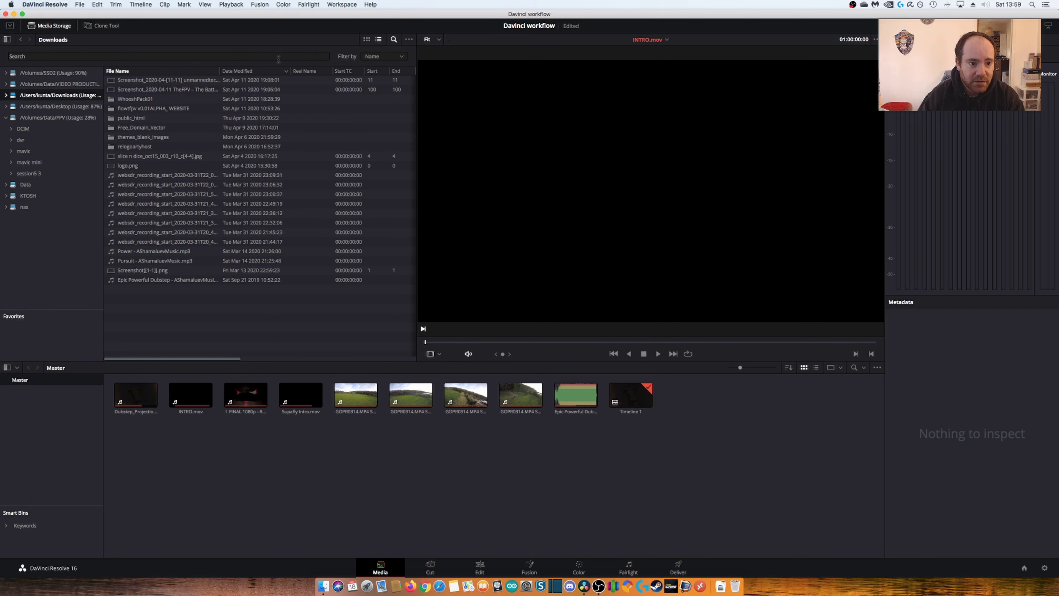
click(71, 56)
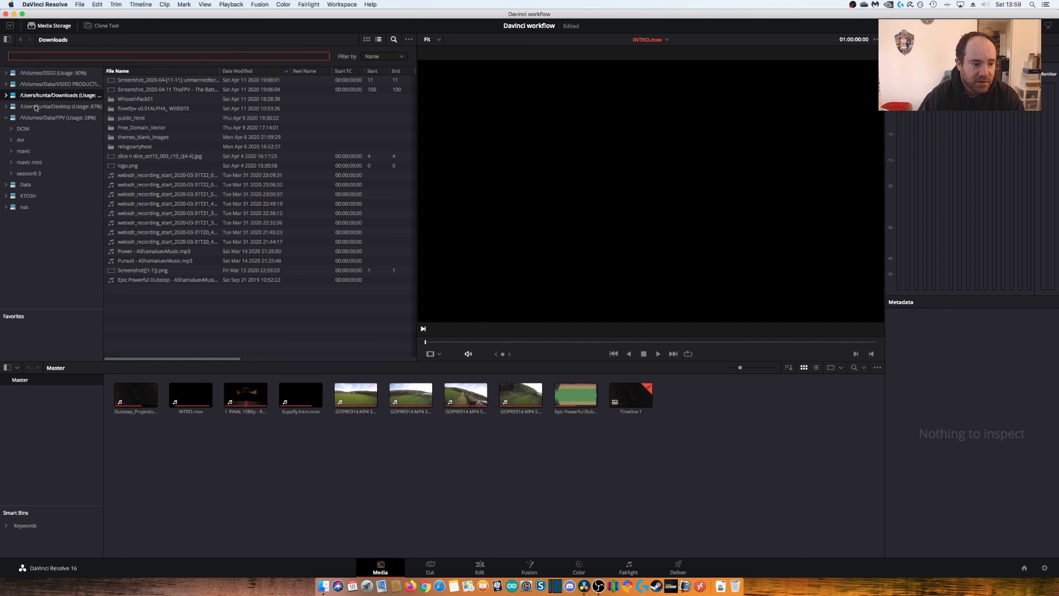
double_click(25, 184)
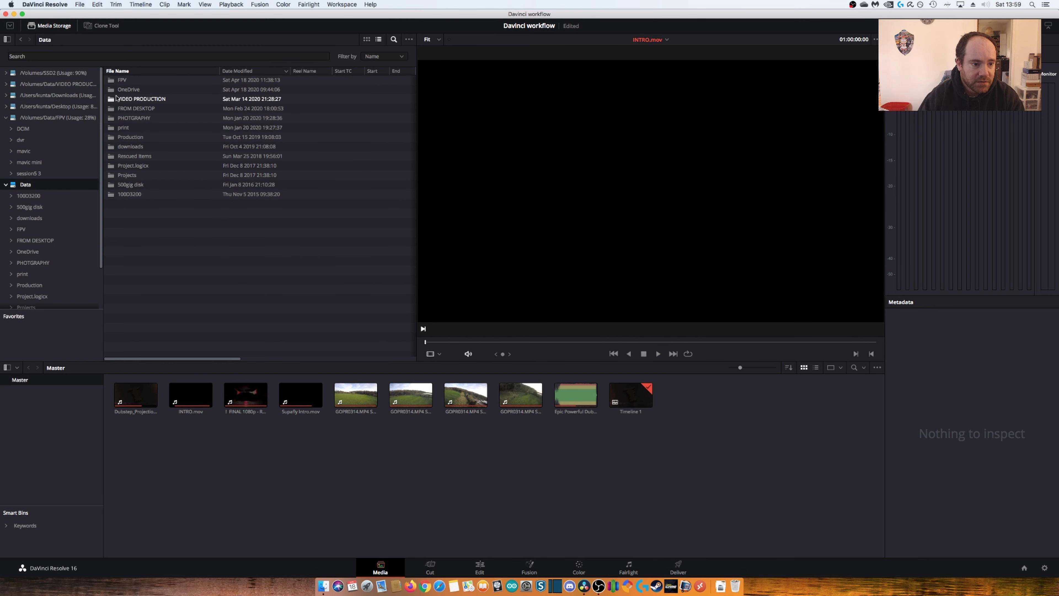
click(120, 146)
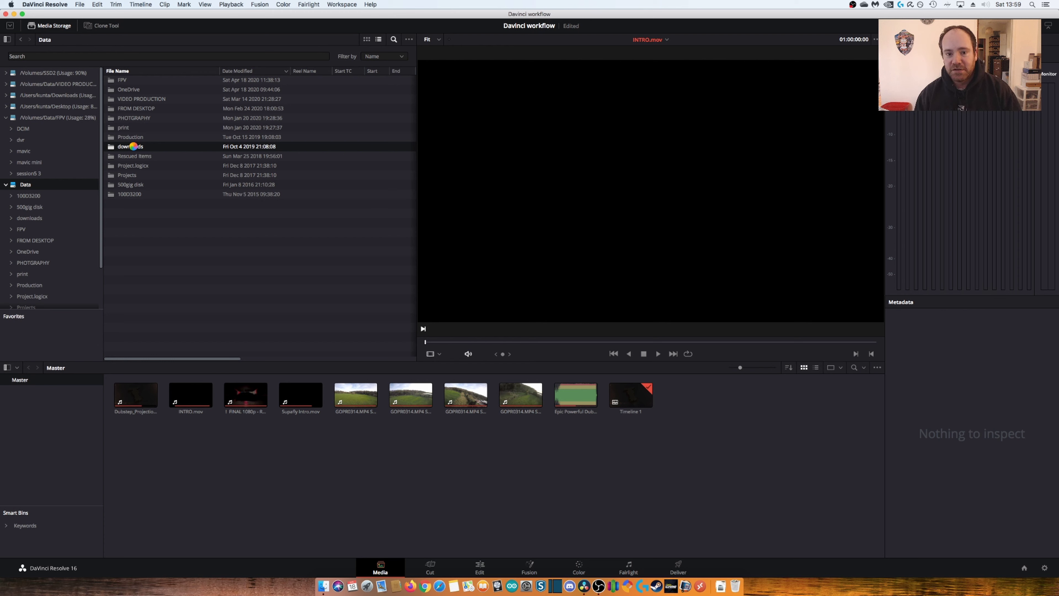
Open the downloads folder on the Data drive
double_click(133, 146)
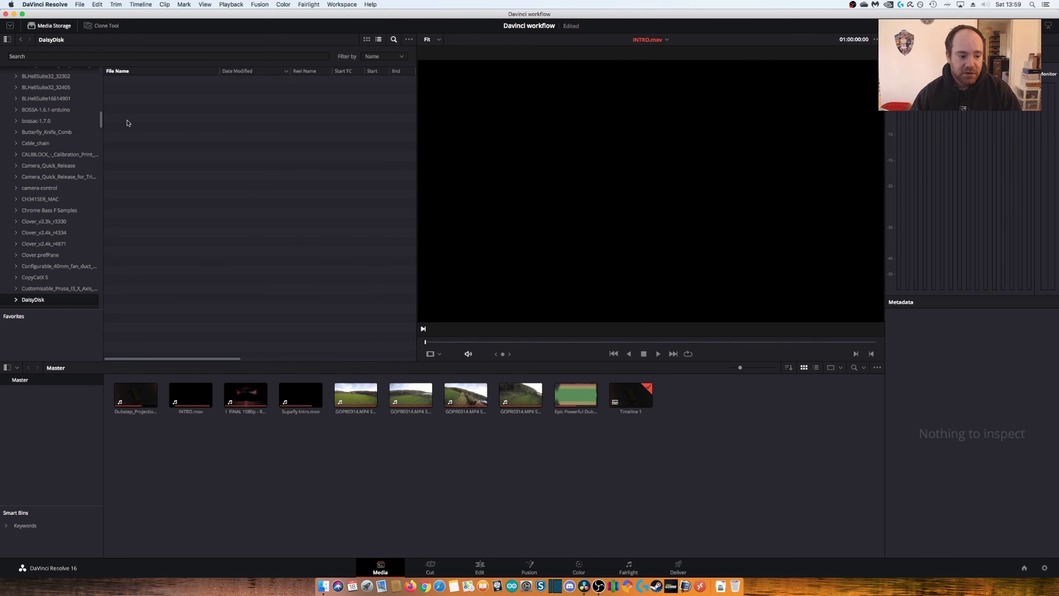
scroll(45, 156, up, 5)
scroll(44, 155, up, 5)
scroll(44, 155, up, 5)
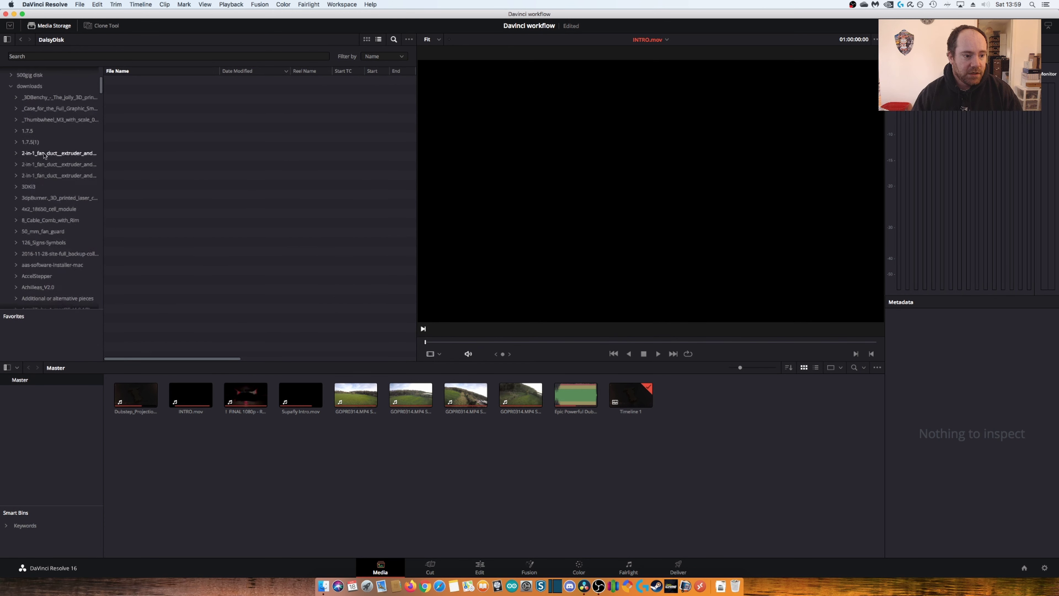
scroll(45, 155, up, 5)
click(25, 185)
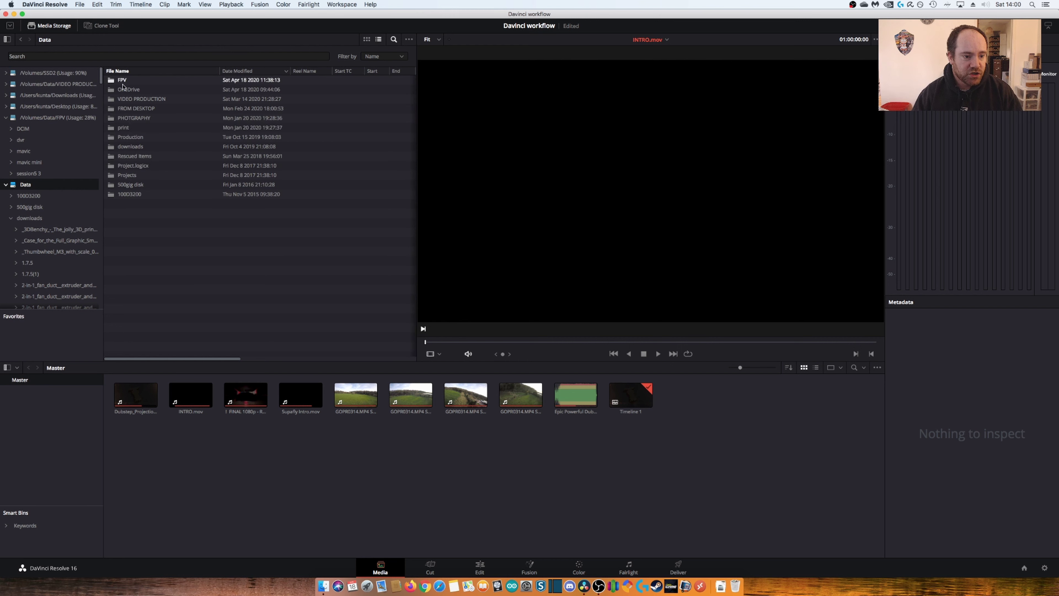
click(168, 56)
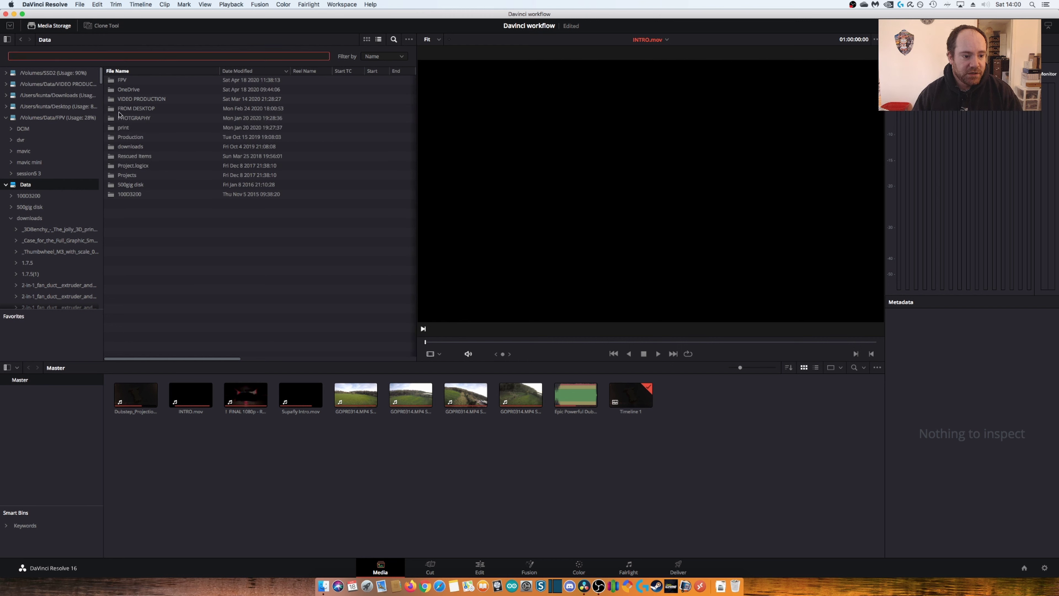
click(125, 147)
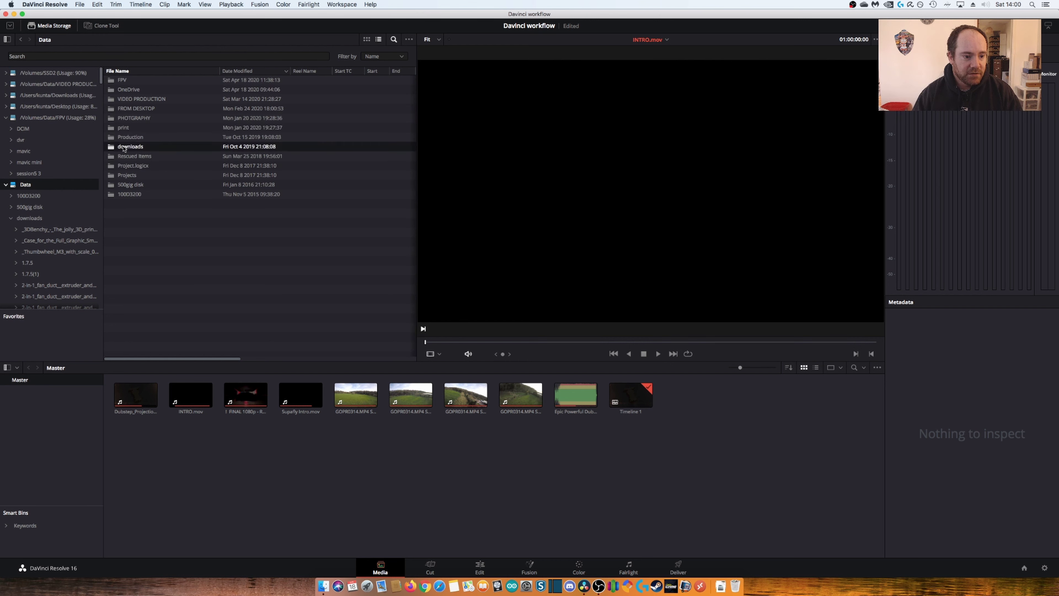
double_click(124, 147)
Search downloads for "kun", preview Kunta FPV [2-2].png, and shorten the search term
click(126, 56)
text(ku)
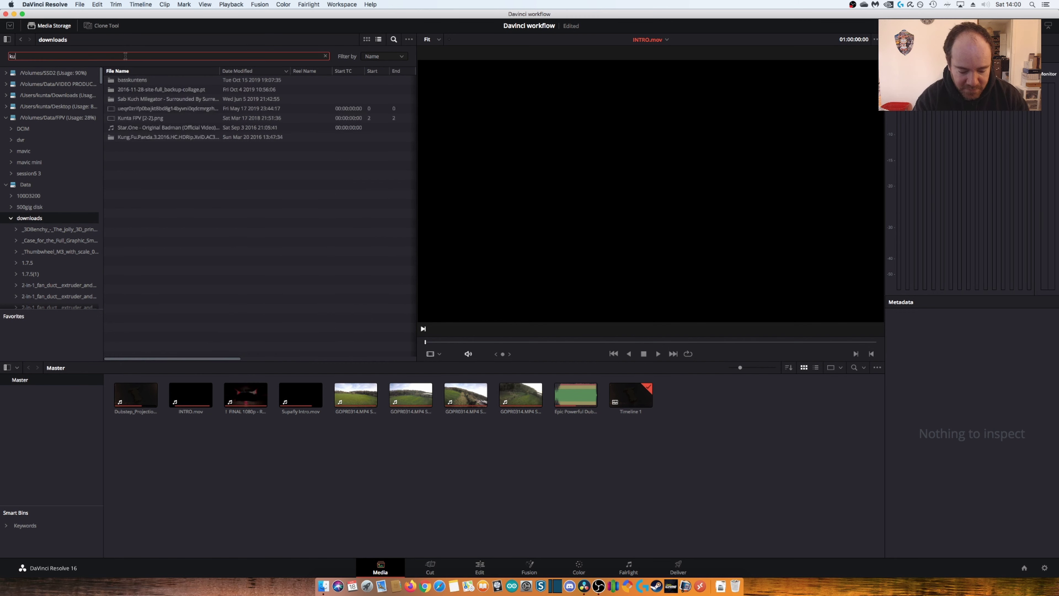
text(n)
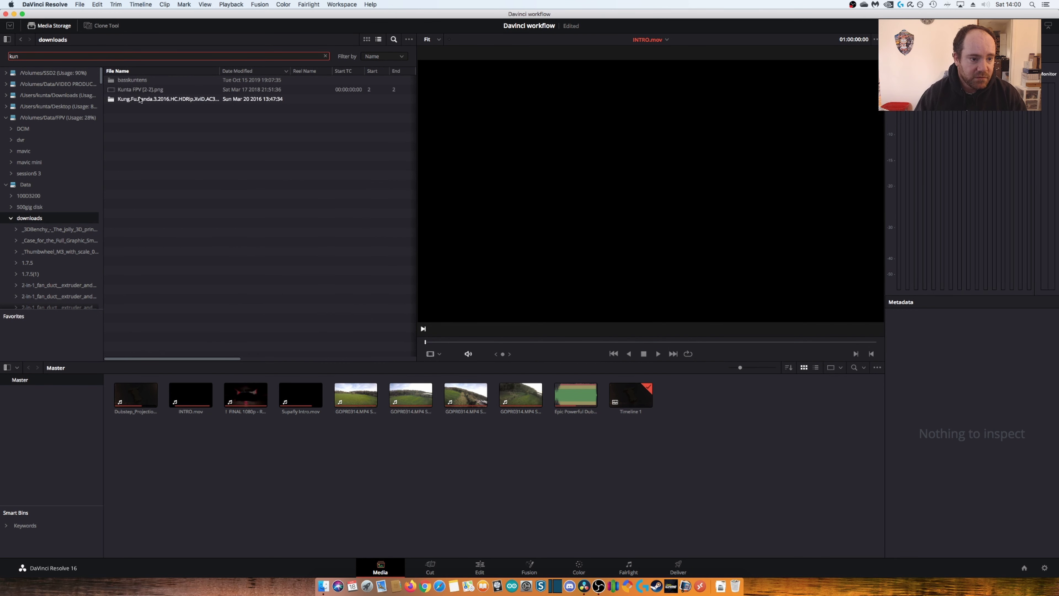
click(133, 90)
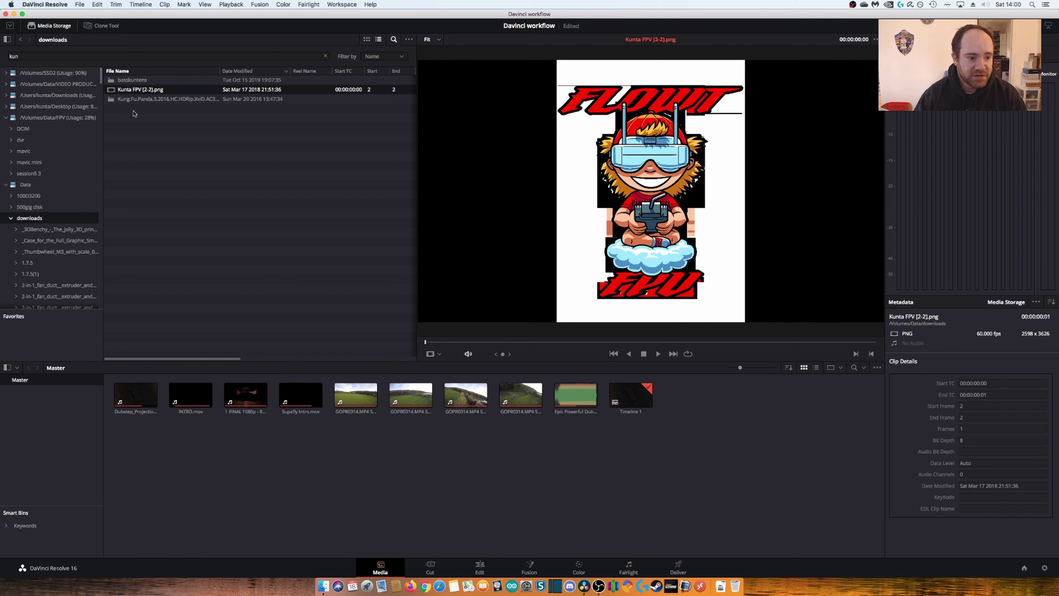
double_click(94, 56)
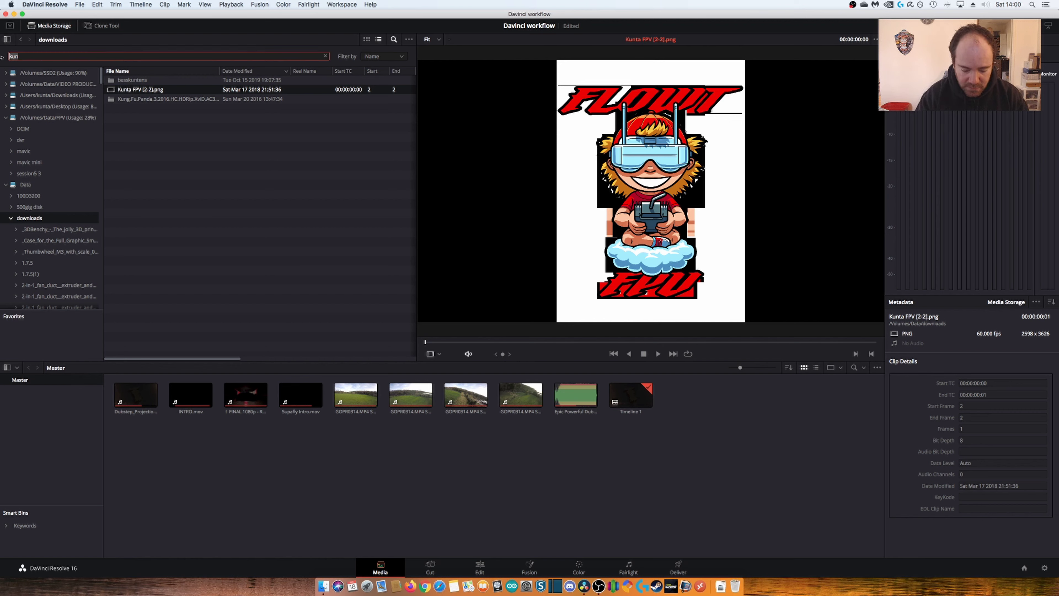
text(Kun)
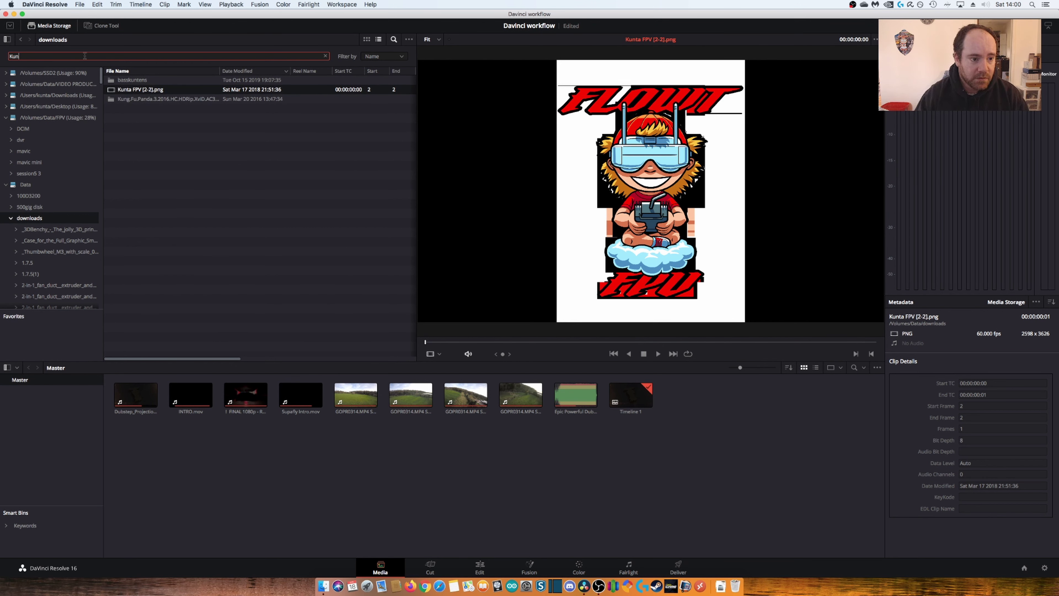
key(BackSpace)
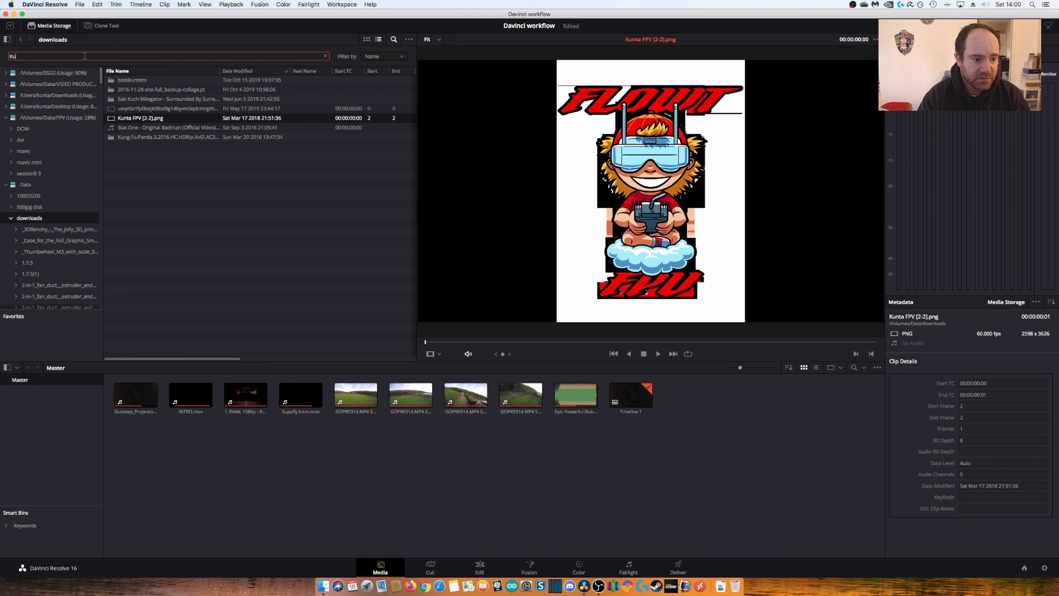
key(BackSpace)
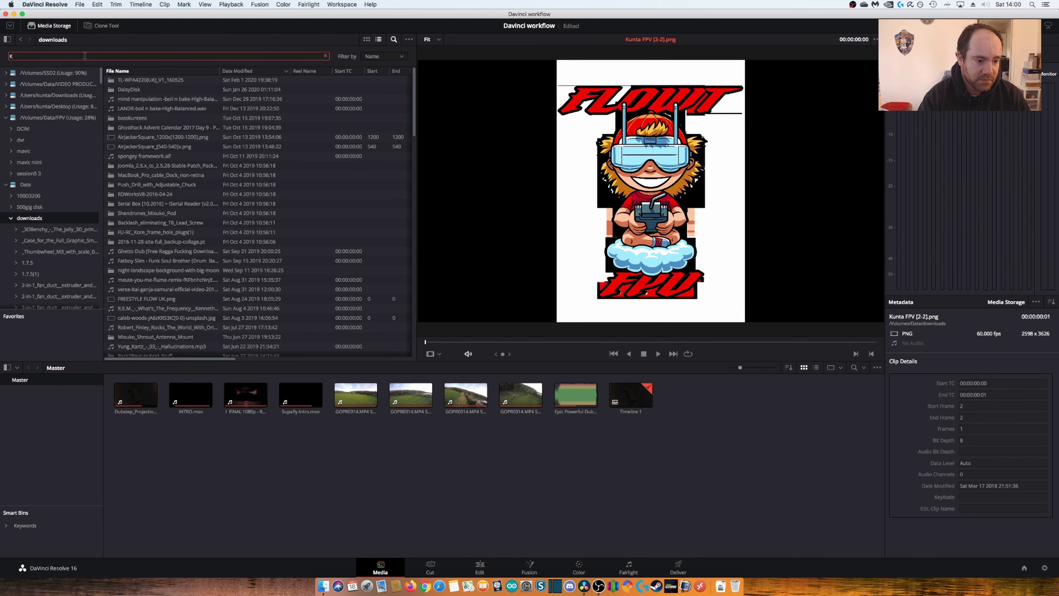
Spotlight-search "kunta" and drag KuntaFPV[2000-2000]cropped.png into Resolve's media pool
key(super+space)
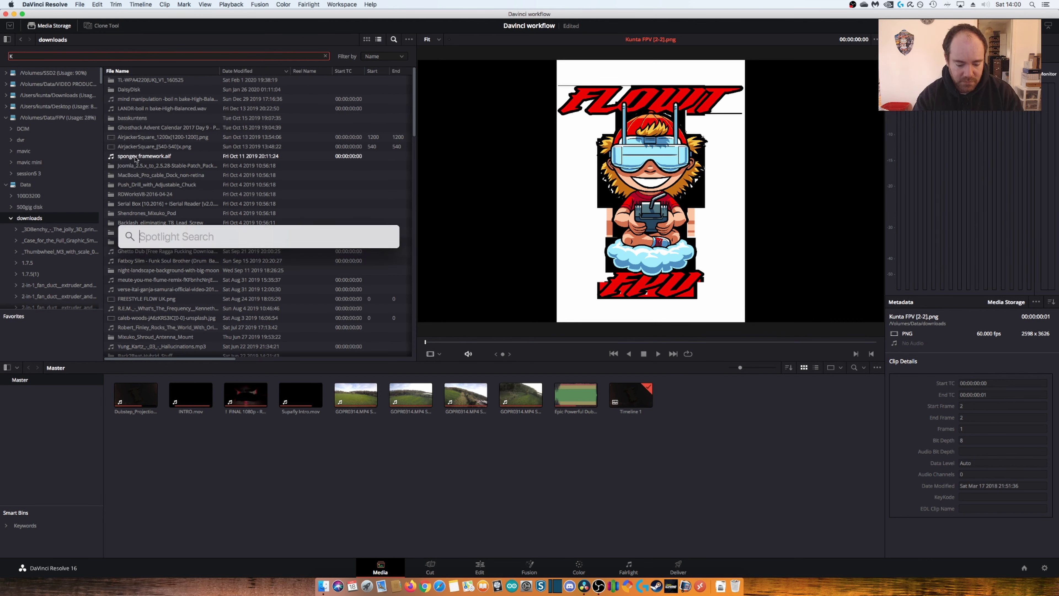
text(kunta)
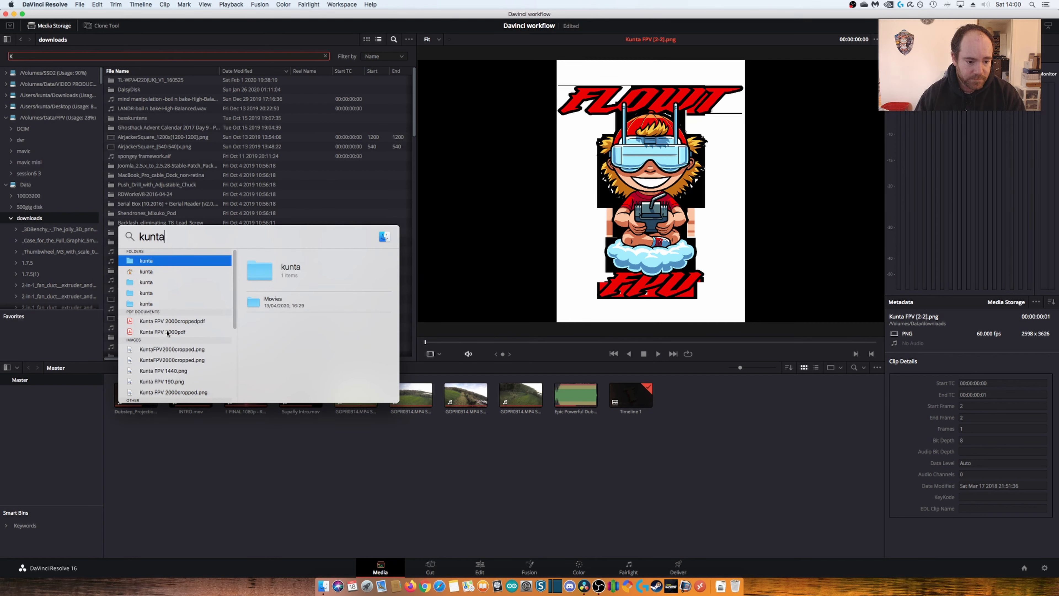
scroll(167, 333, down, 3)
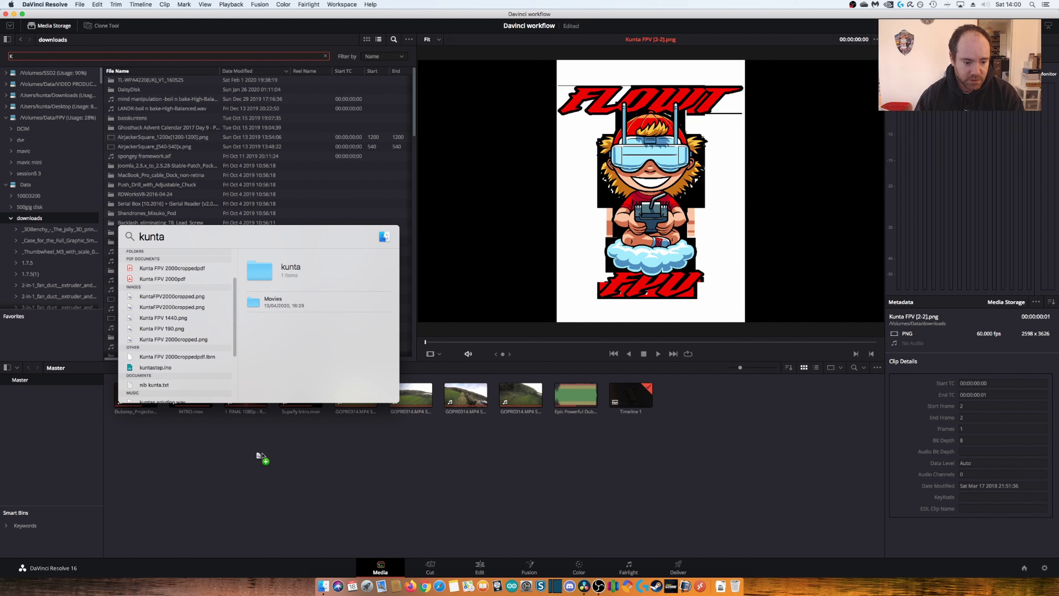
drag(225, 399, 262, 456)
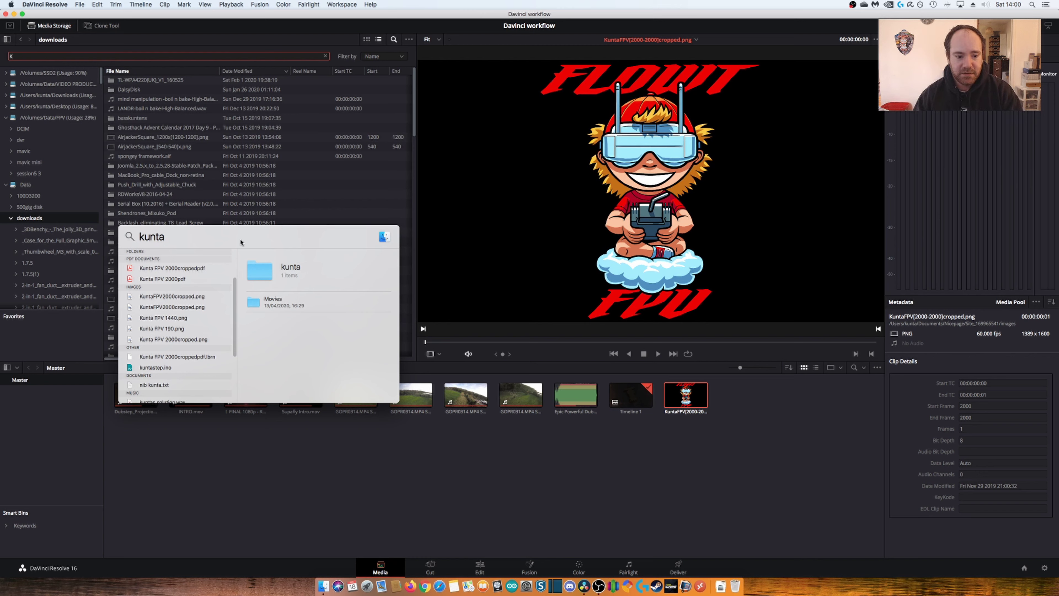
drag(229, 237, 301, 226)
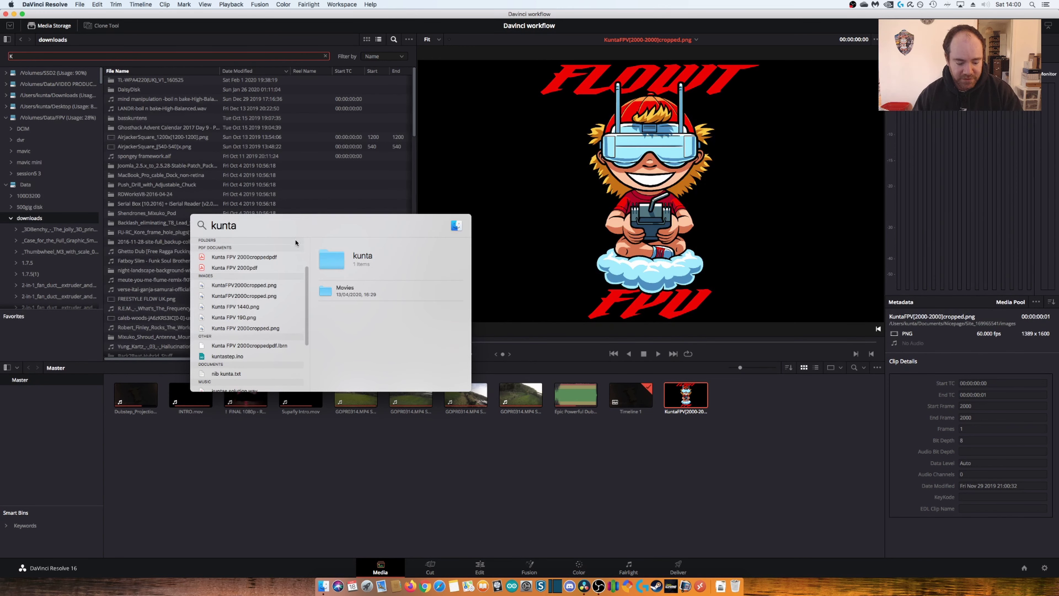
click(410, 470)
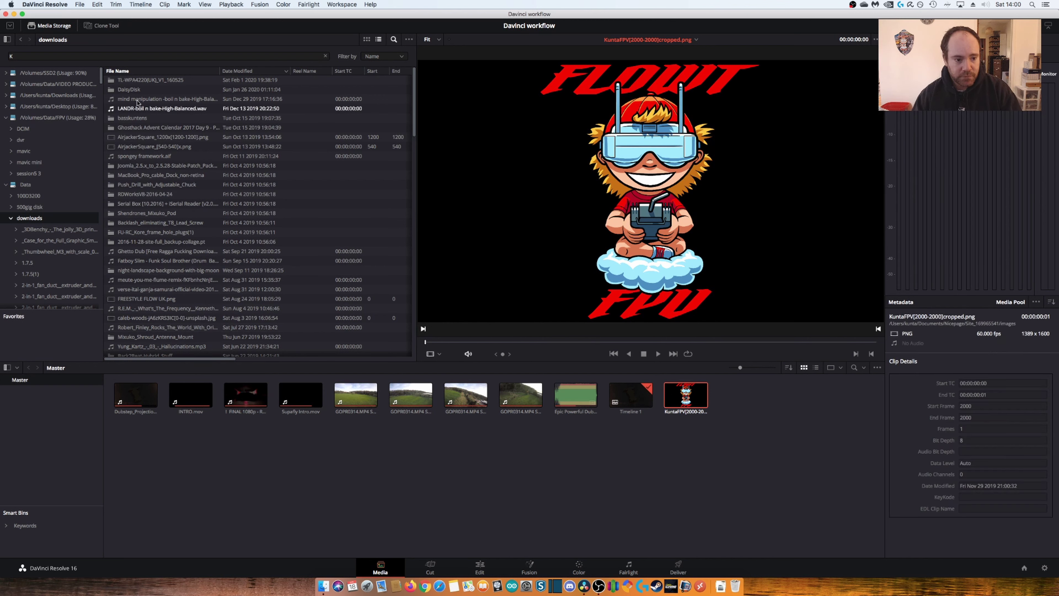
Place KuntaFPV(2000-2000)cropped.png on Video 3, save, and stretch it over the drone footage
click(479, 566)
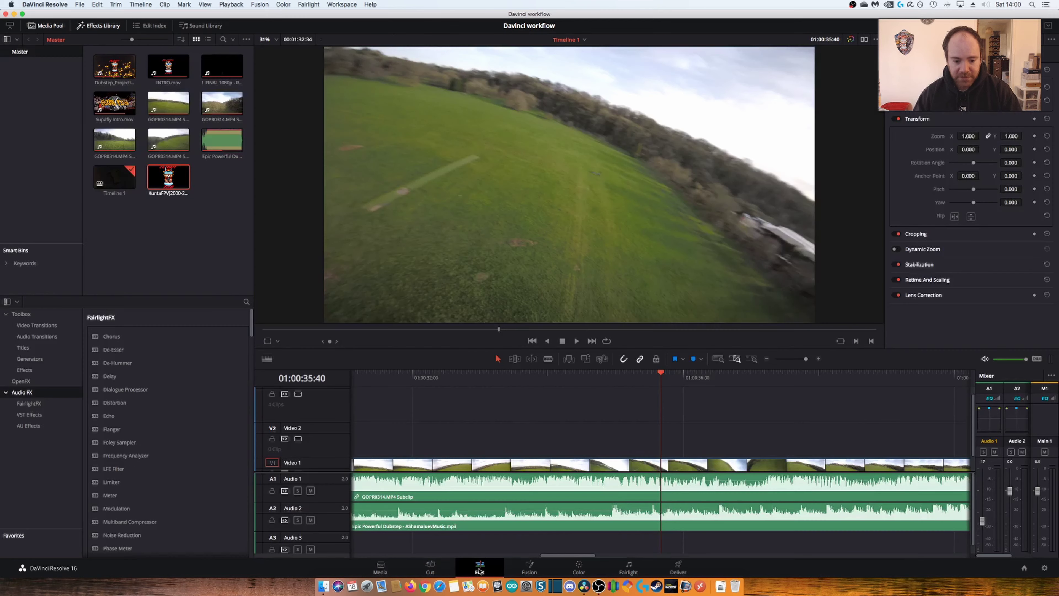
click(179, 231)
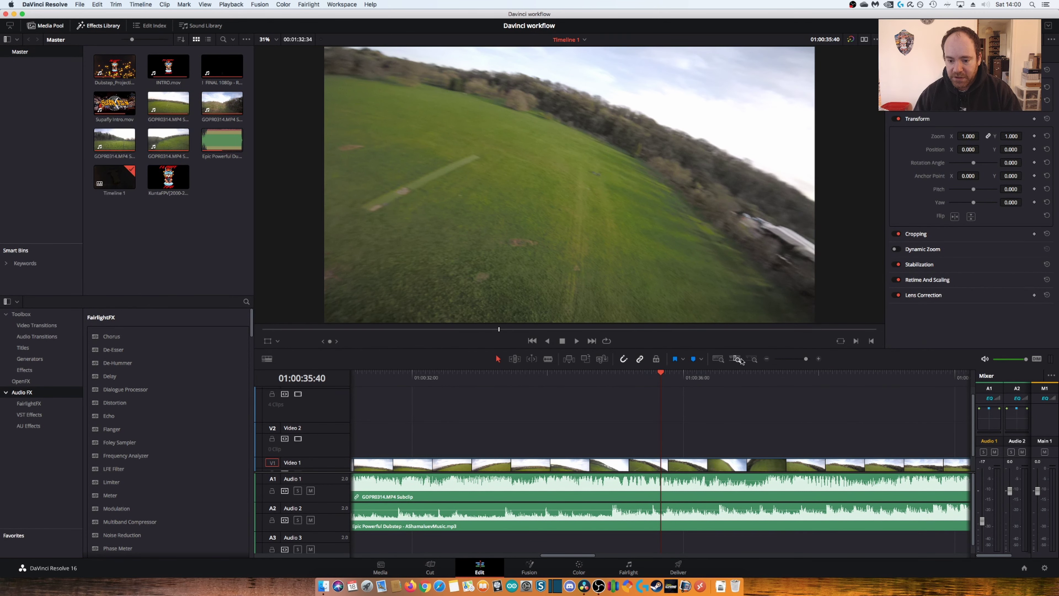
click(718, 359)
click(753, 361)
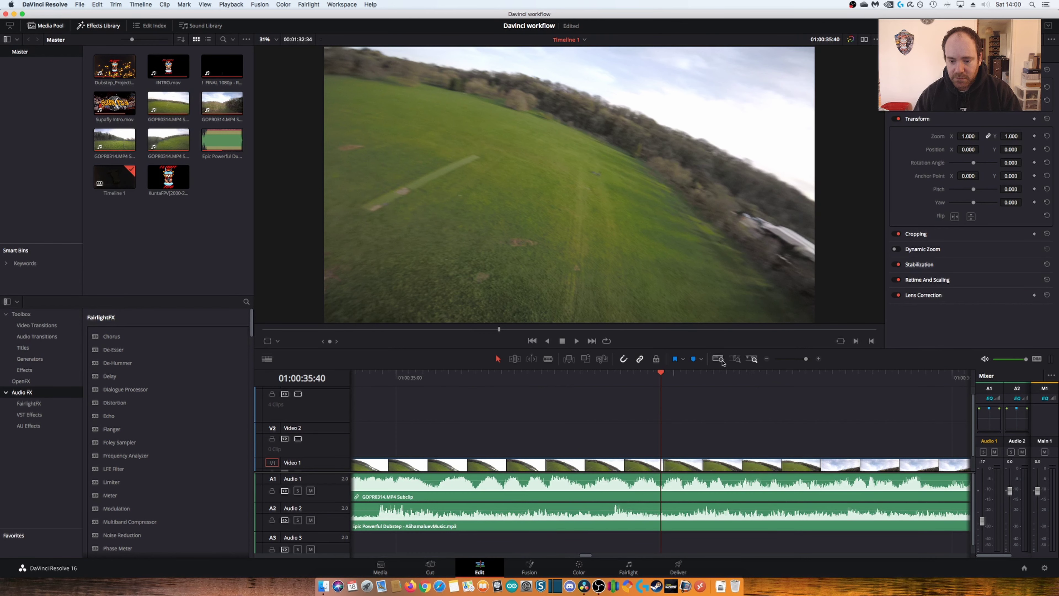
drag(780, 361, 796, 361)
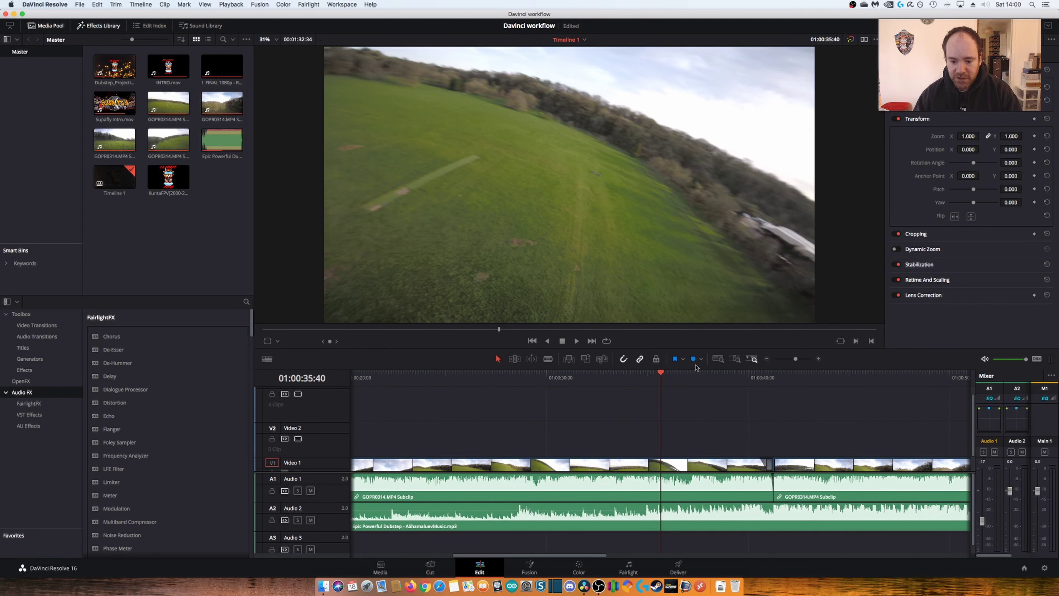
click(717, 359)
scroll(456, 424, up, 1)
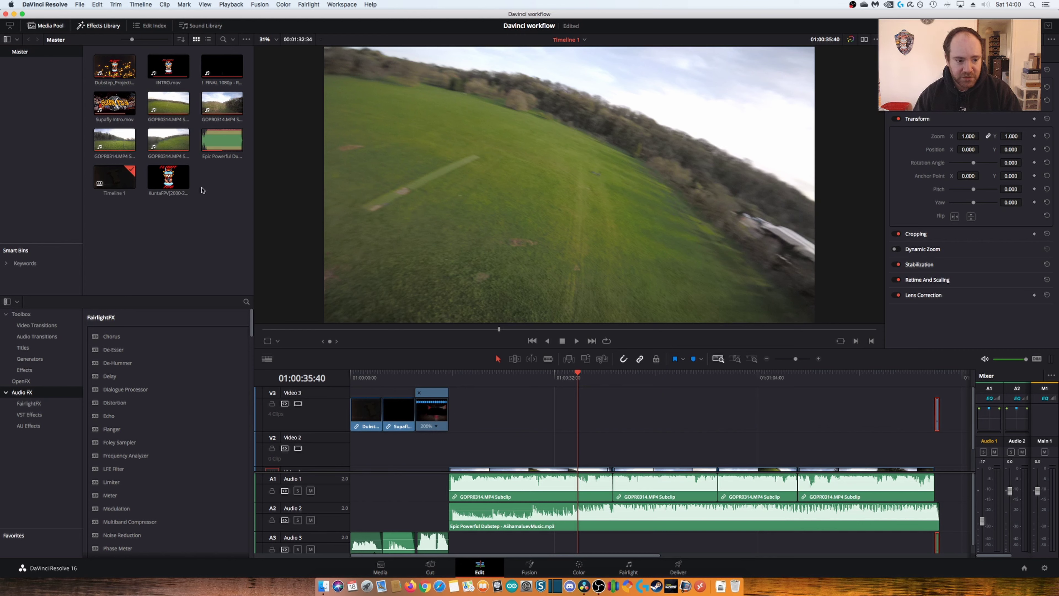
mouse_move(175, 184)
mouse_down()
mouse_move(485, 420)
mouse_move(475, 410)
mouse_up()
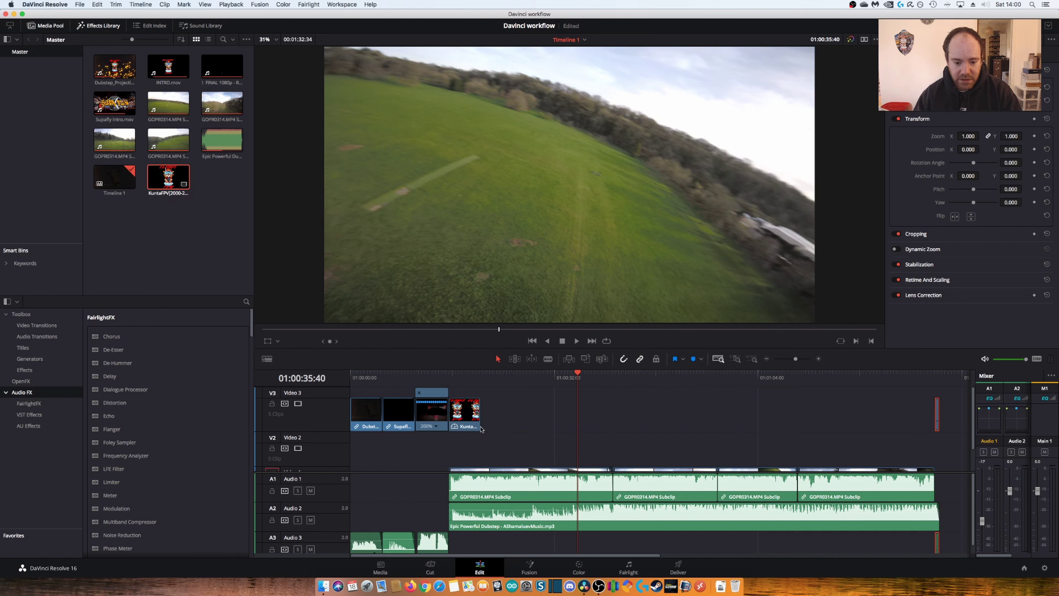
key(super+s)
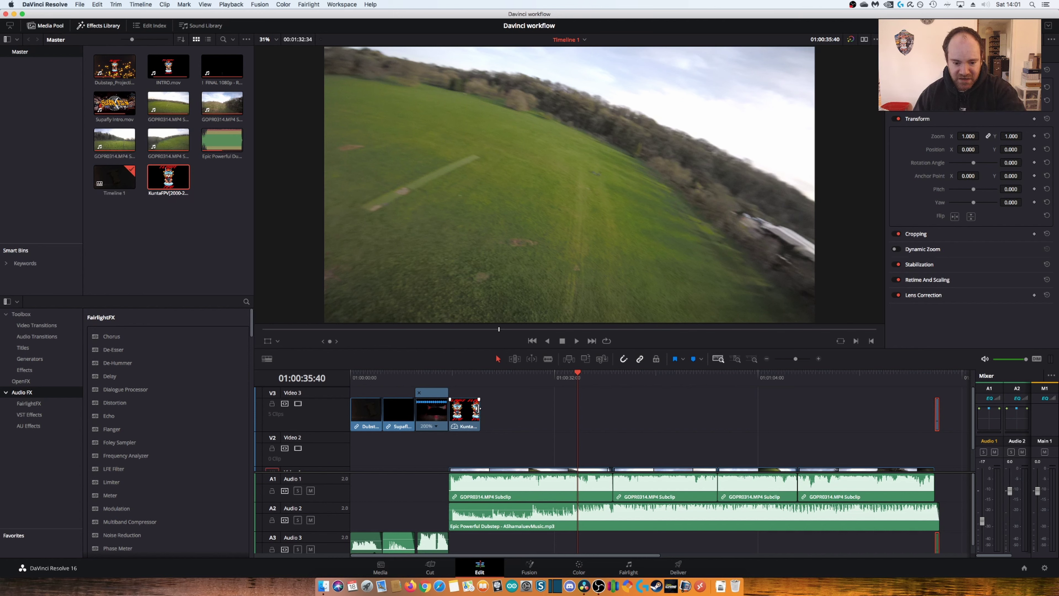
drag(478, 408, 930, 413)
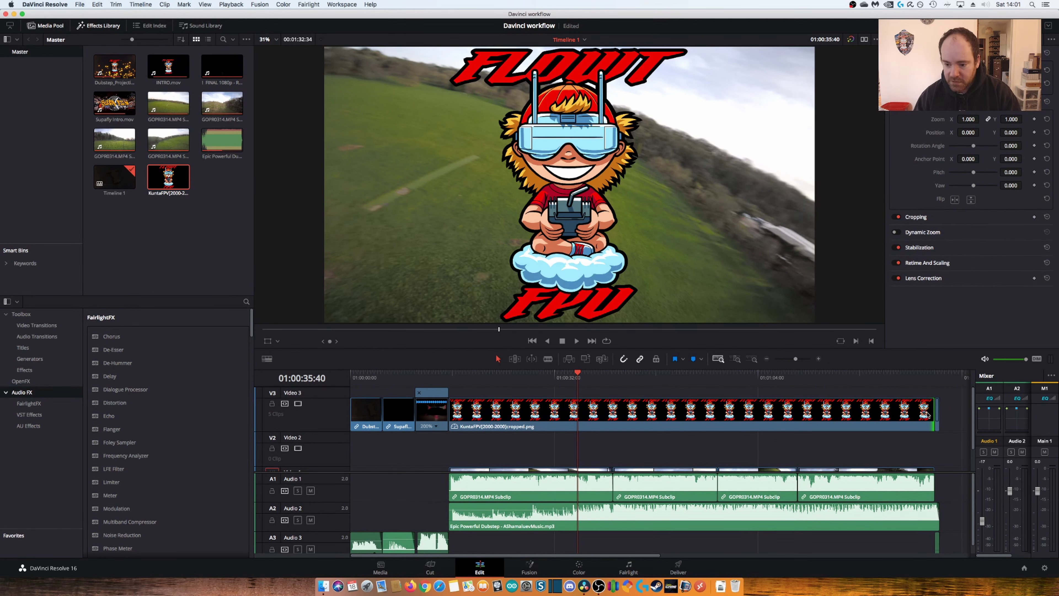
Undo the earlier extension, stretch the logo clip to the footage's end, save, and select it
key(super+z)
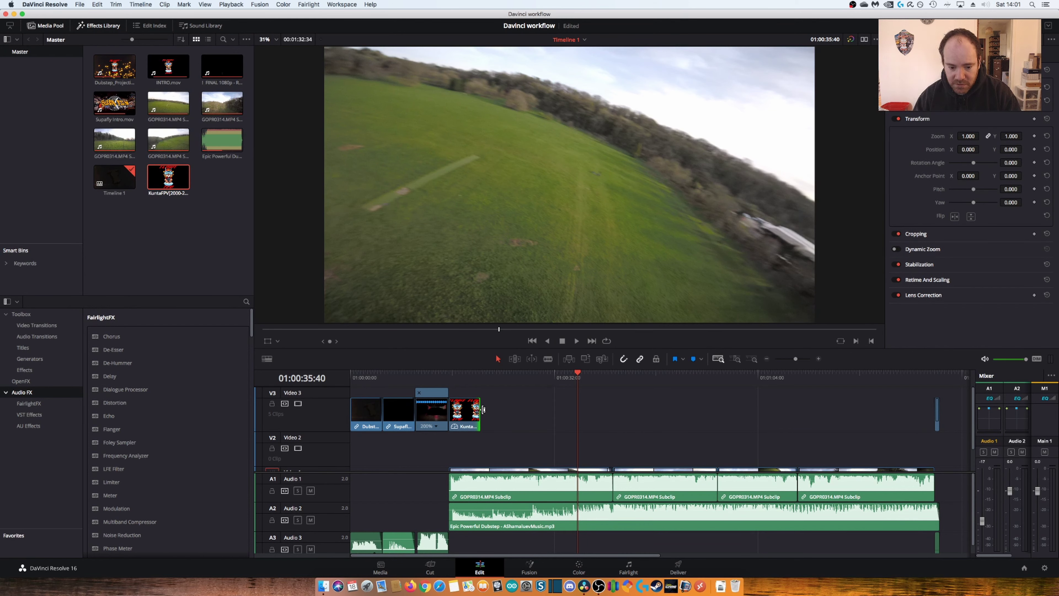
key(super+s)
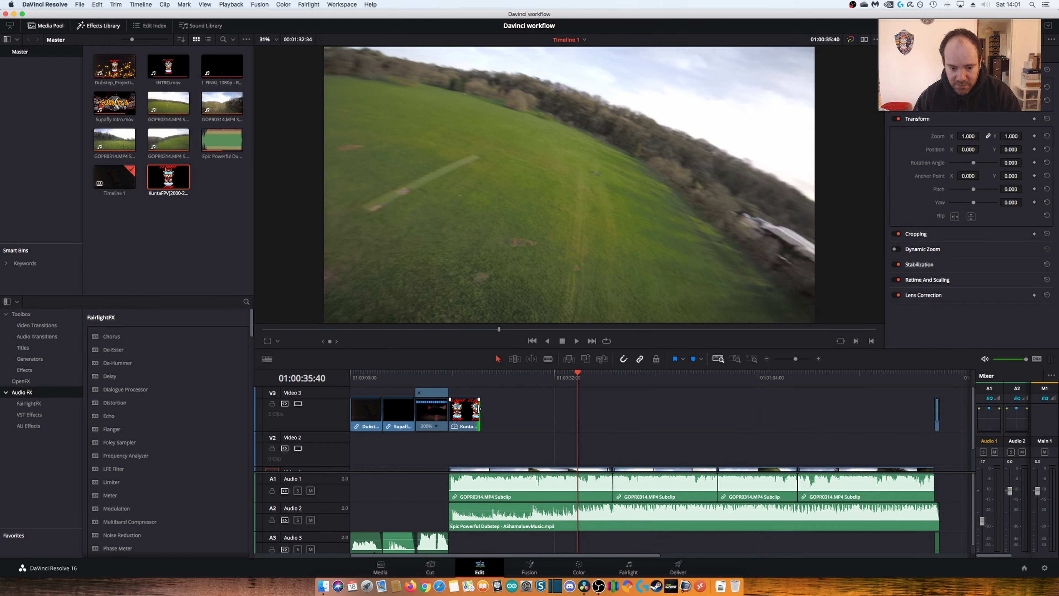
drag(477, 408, 933, 424)
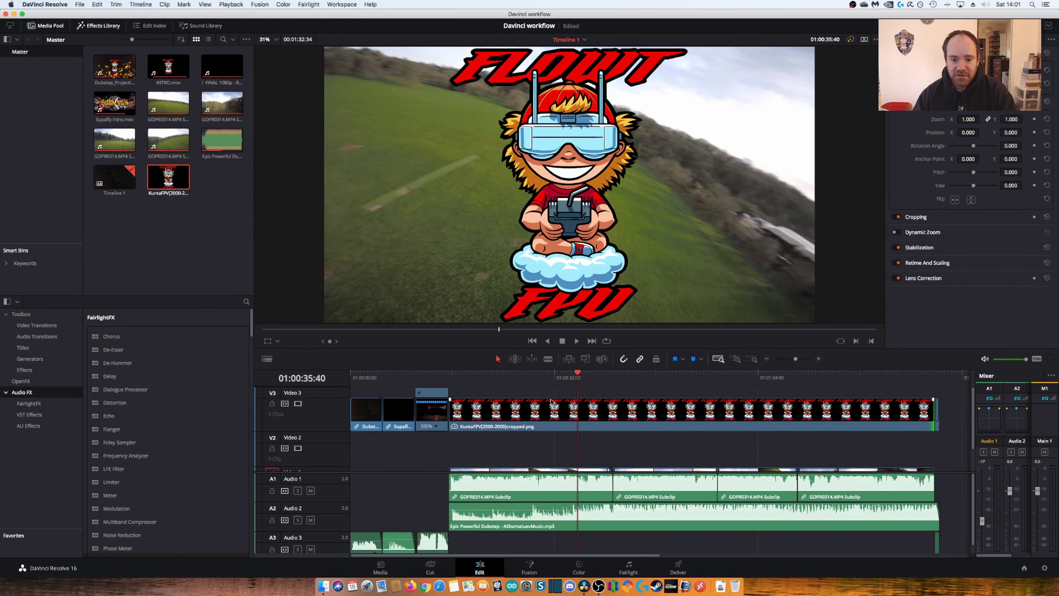
key(super+s)
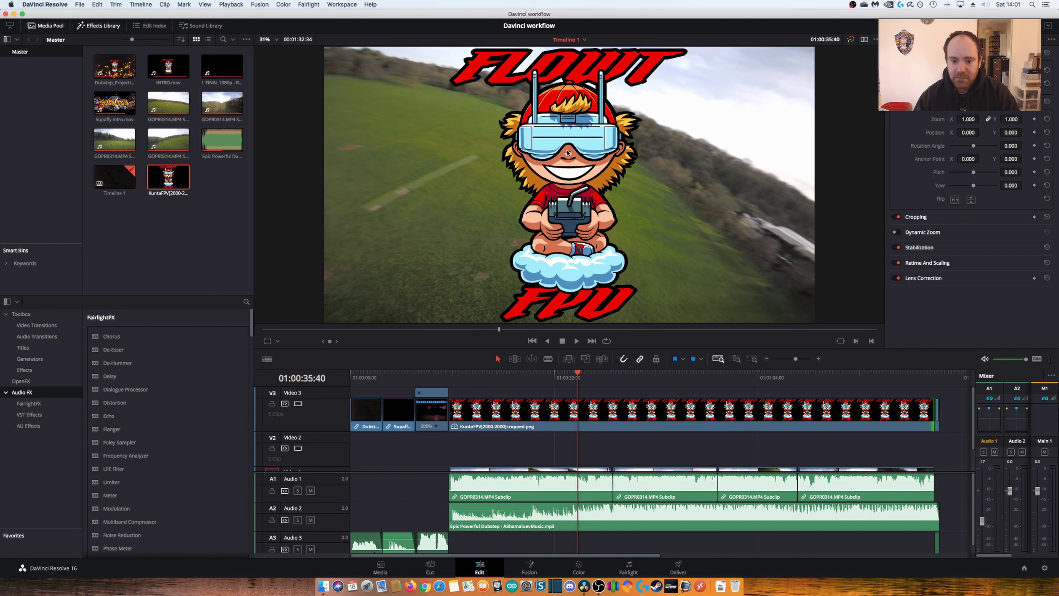
click(544, 419)
text(0.2)
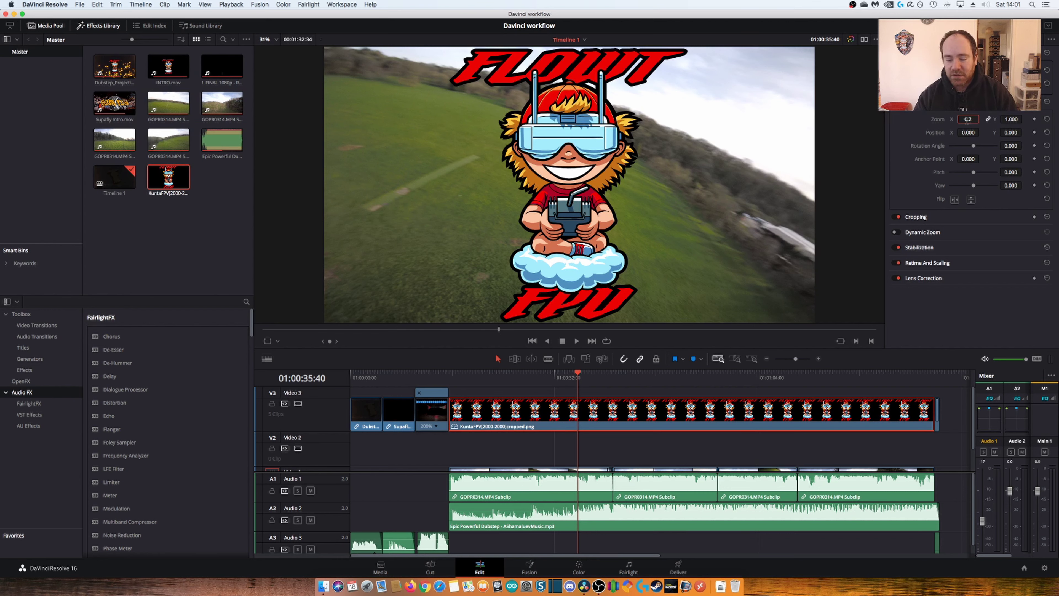
Reduce the logo's linked zoom to 0.2, then 0.18, and finally 0.150
key(Return)
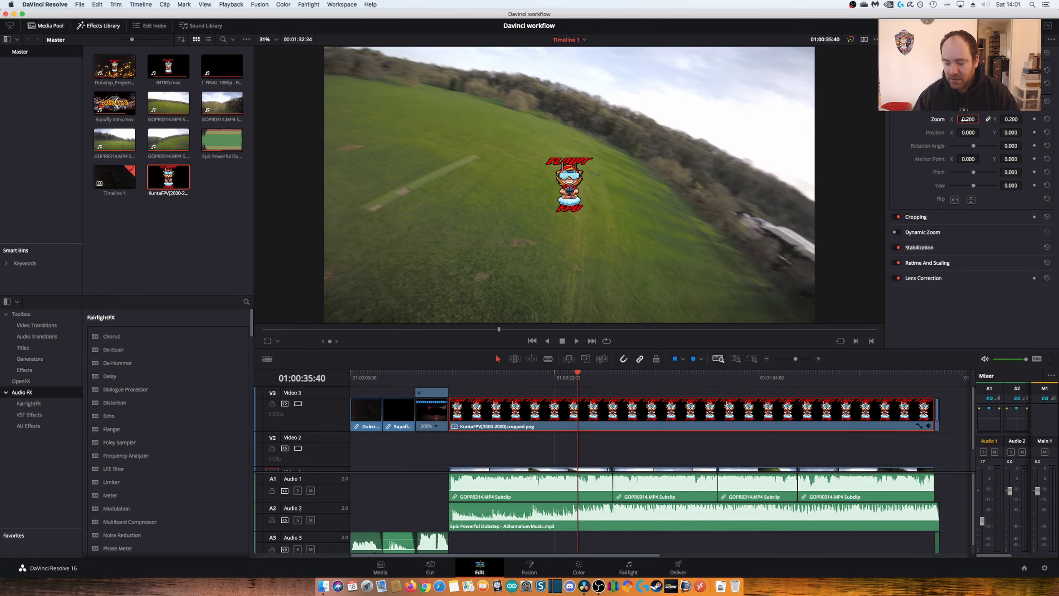
key(Return)
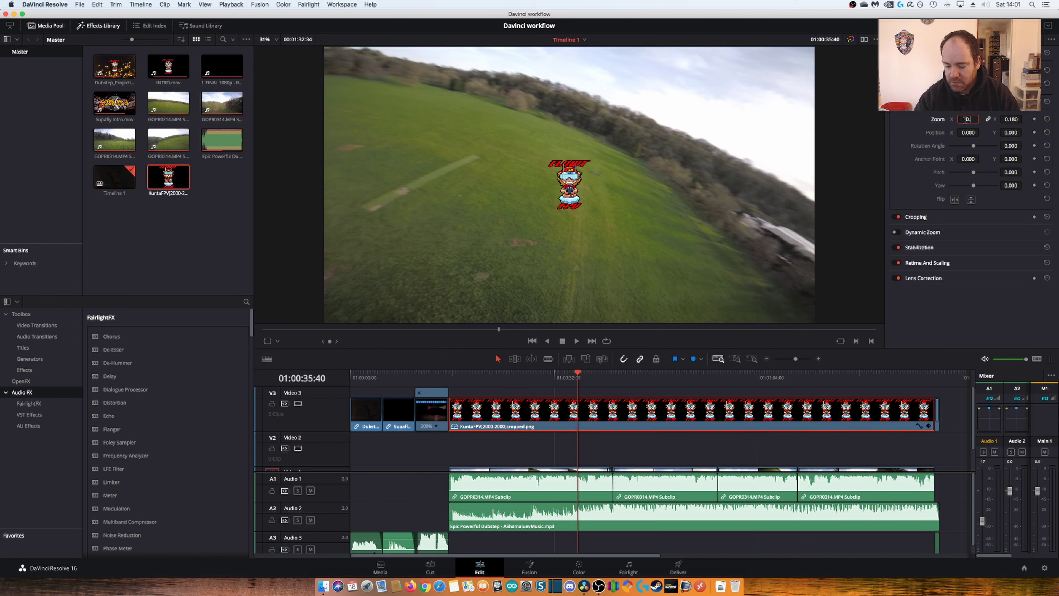
text(15)
key(Return)
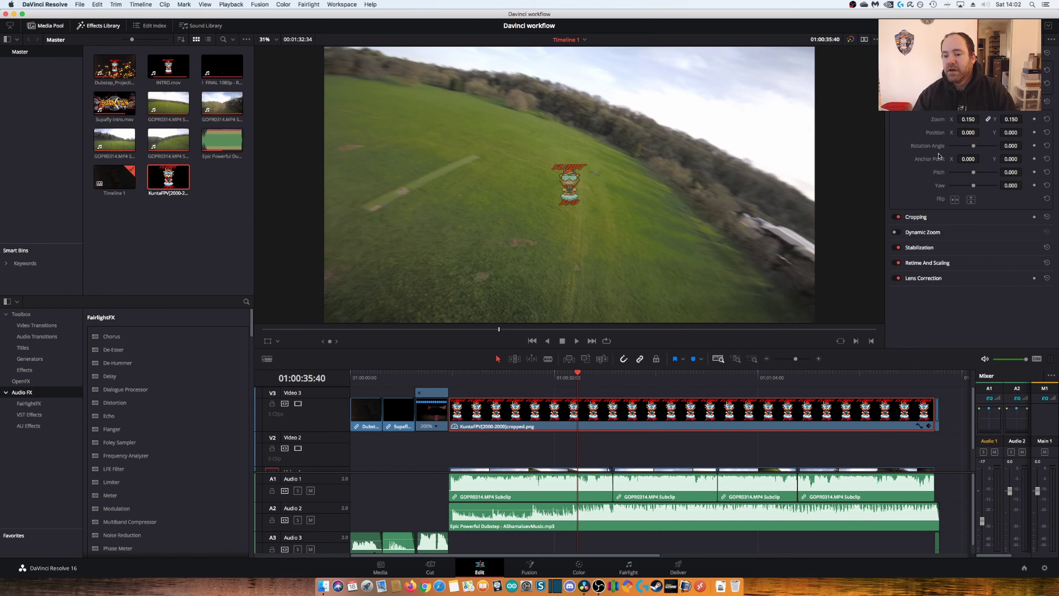
Position the logo at X 1684, Y -845 and trim its clip to end with the footage
click(967, 132)
text(1920)
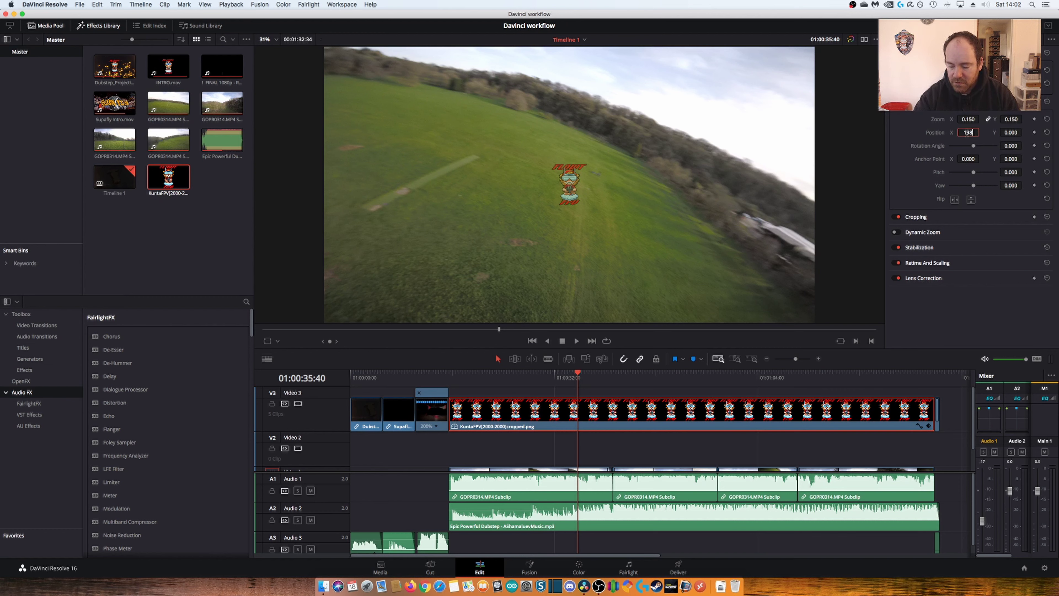
key(Return)
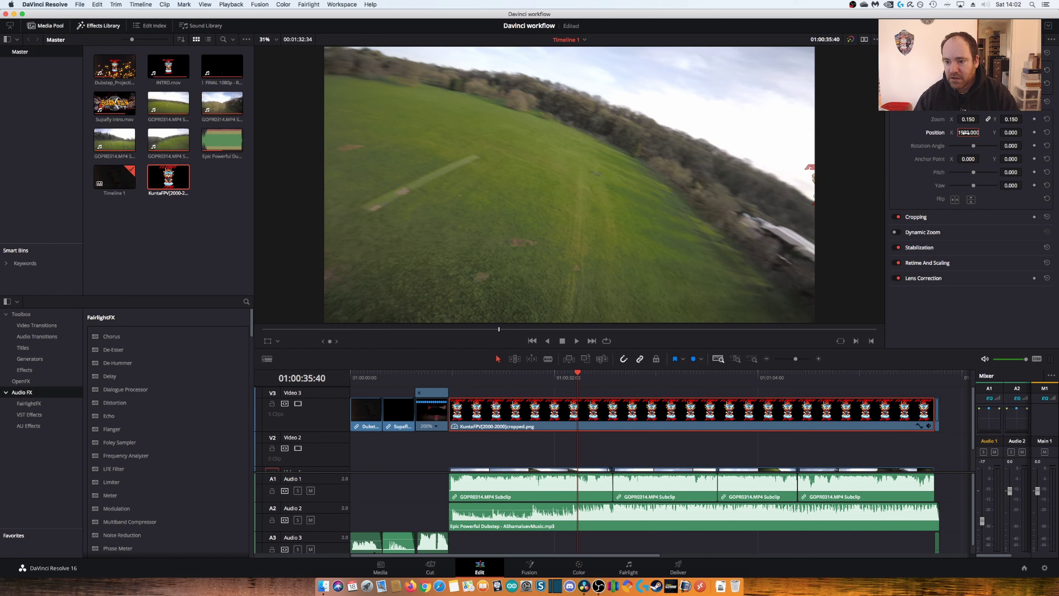
drag(967, 132, 975, 132)
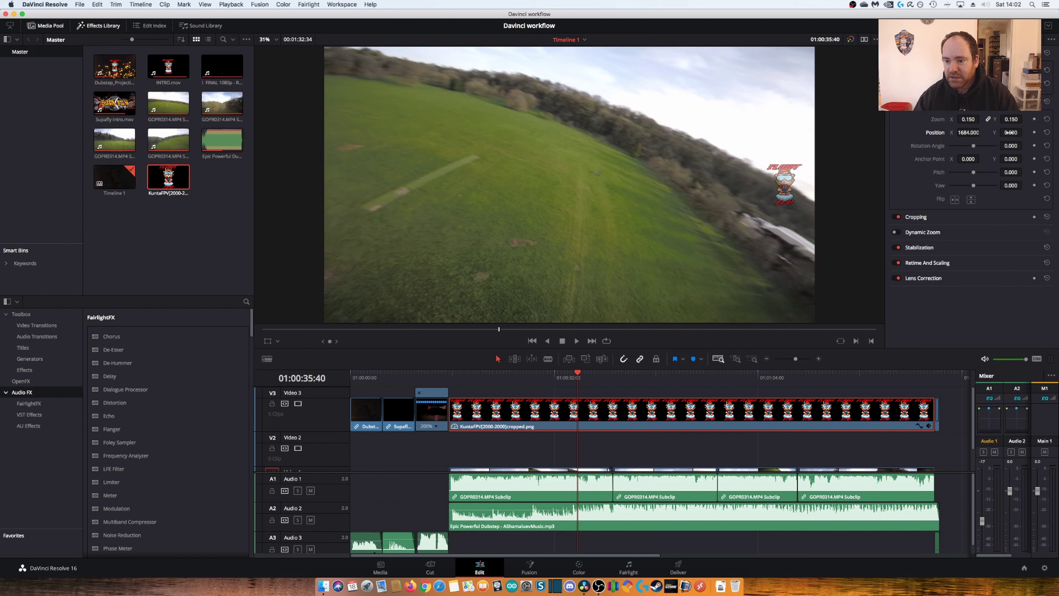
click(1010, 132)
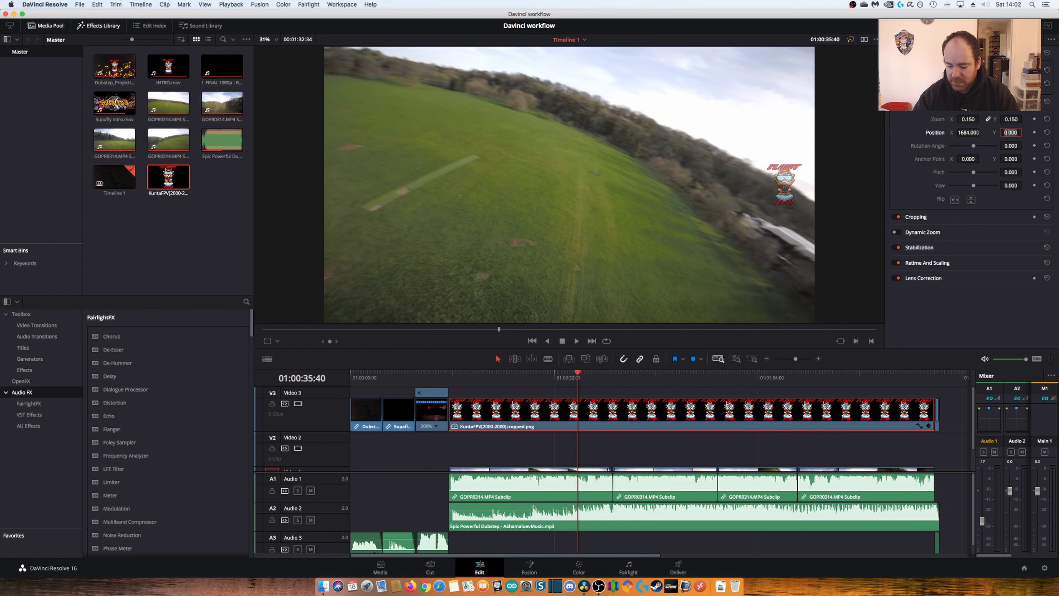
key(BackSpace)
text(1080)
key(Return)
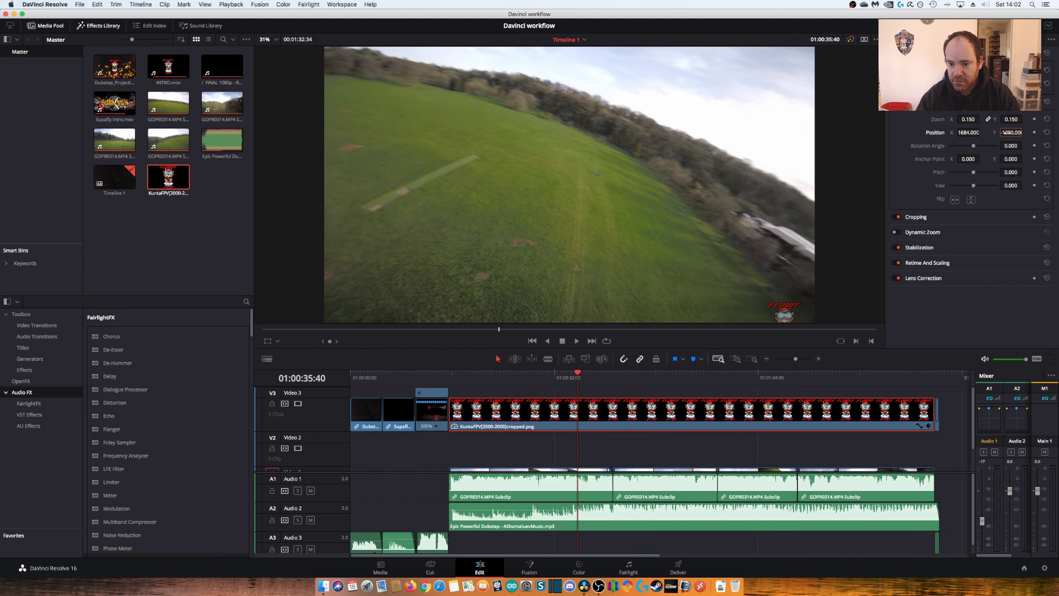
drag(1011, 132, 1024, 132)
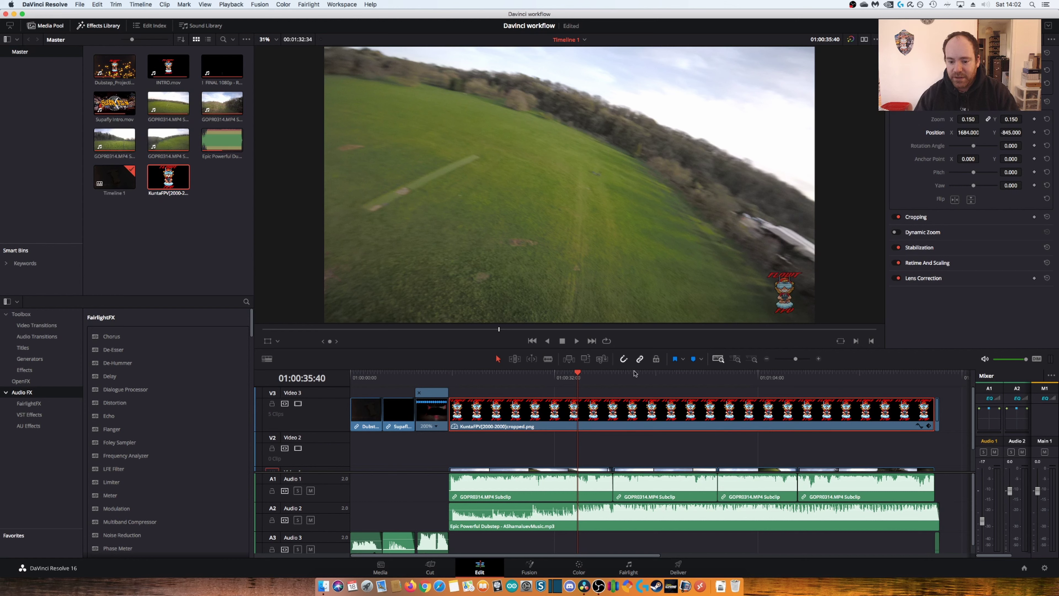
click(452, 399)
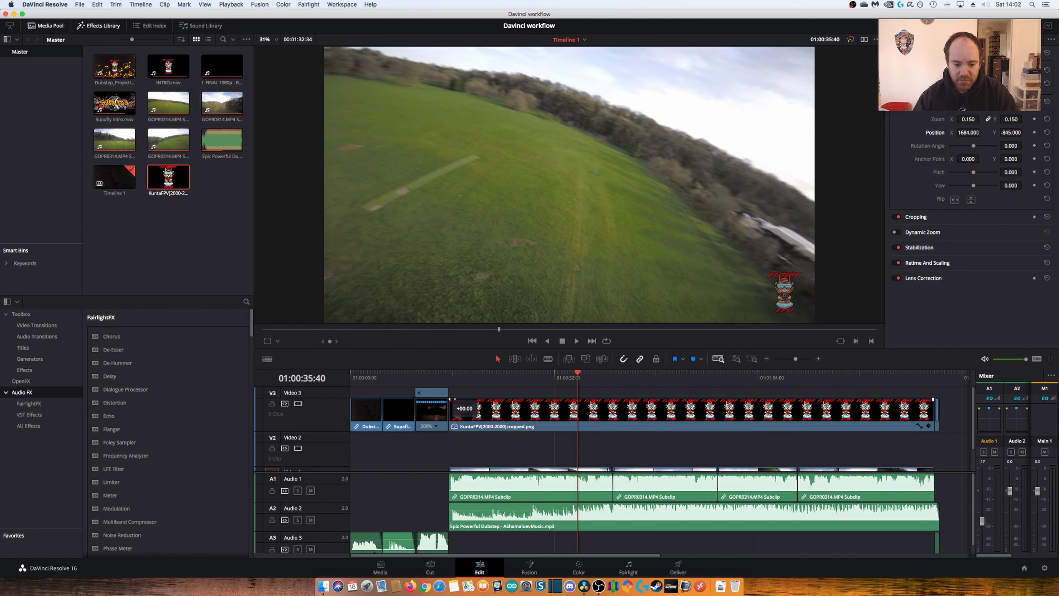
drag(932, 398, 926, 399)
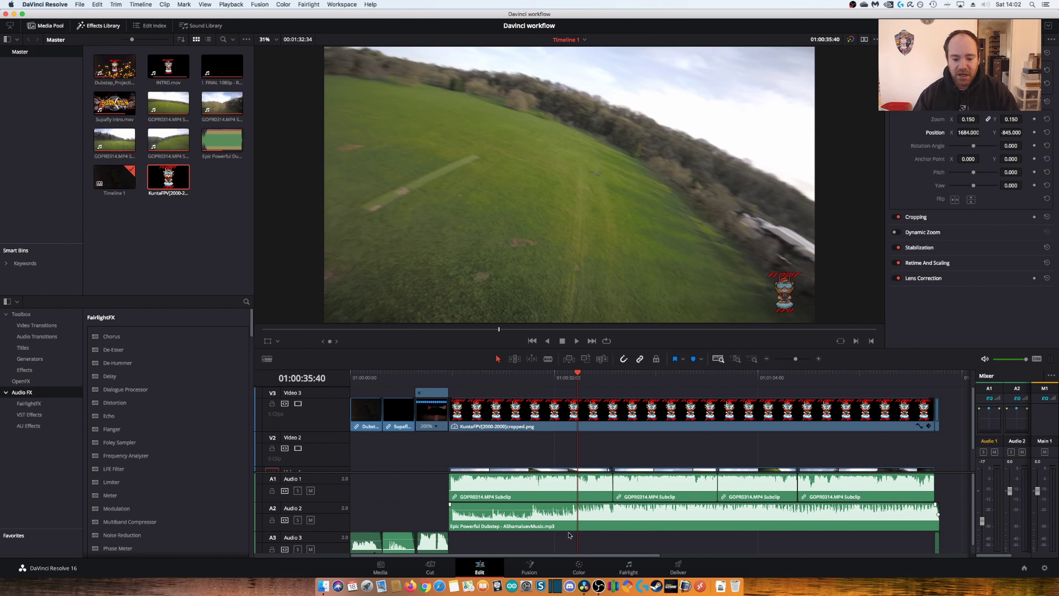
Switch to the Color page and cycle the Color Wheels between Primaries and Log views
click(584, 568)
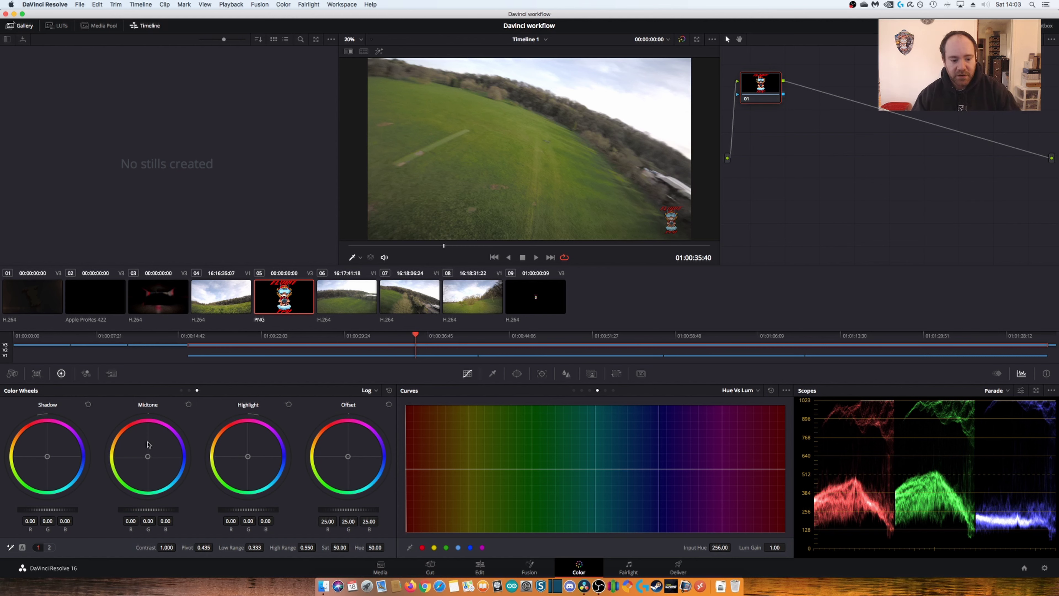
click(181, 391)
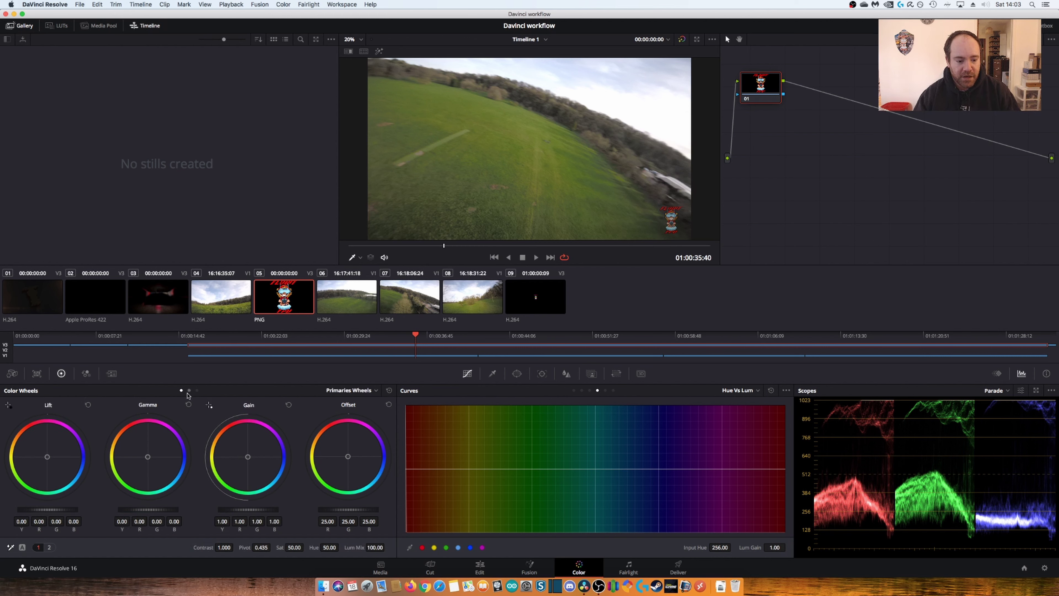
click(189, 390)
click(197, 391)
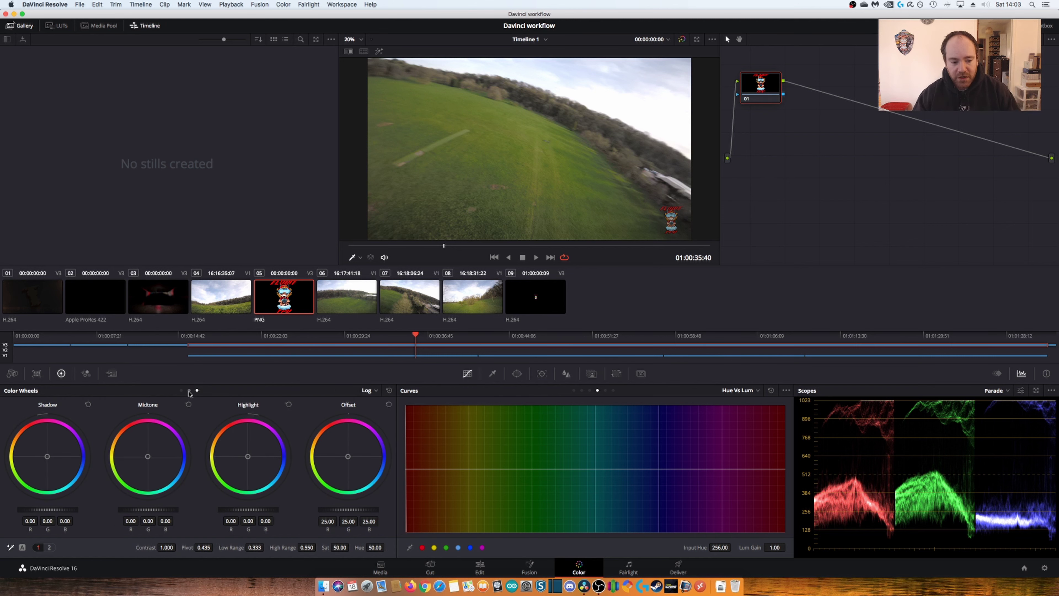
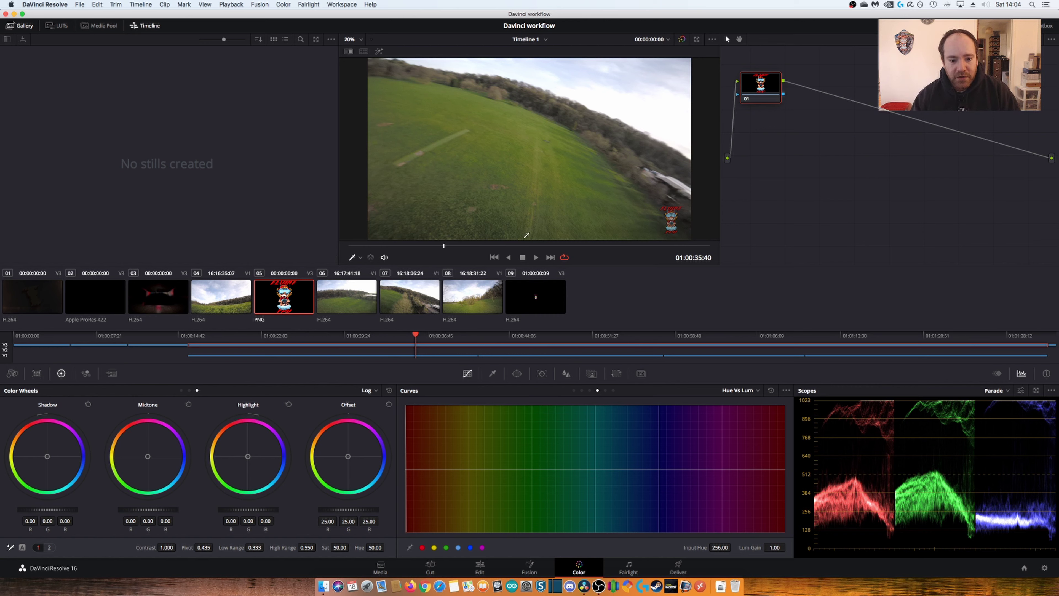
Scrub back and forth through drone clip 05, then select clip 06
drag(444, 246, 509, 255)
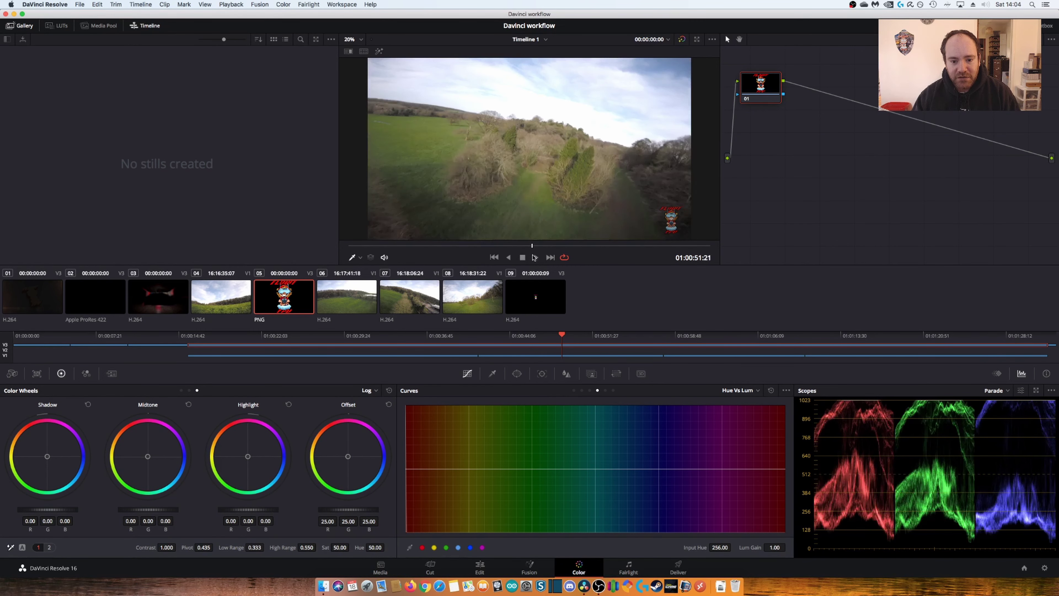
drag(510, 255, 560, 256)
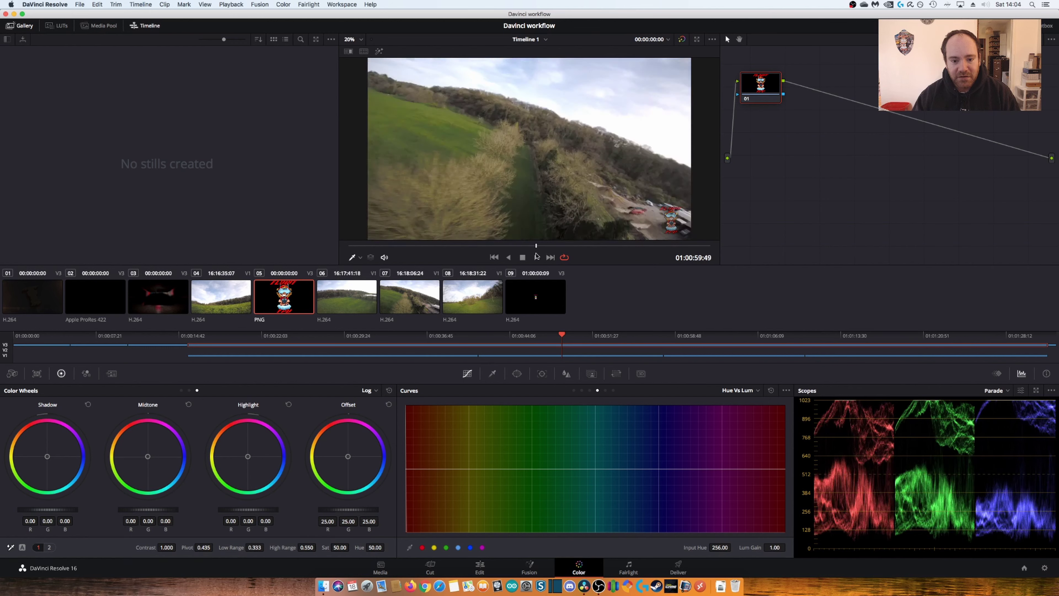
mouse_move(560, 256)
mouse_down()
mouse_move(550, 256)
mouse_move(680, 245)
mouse_up()
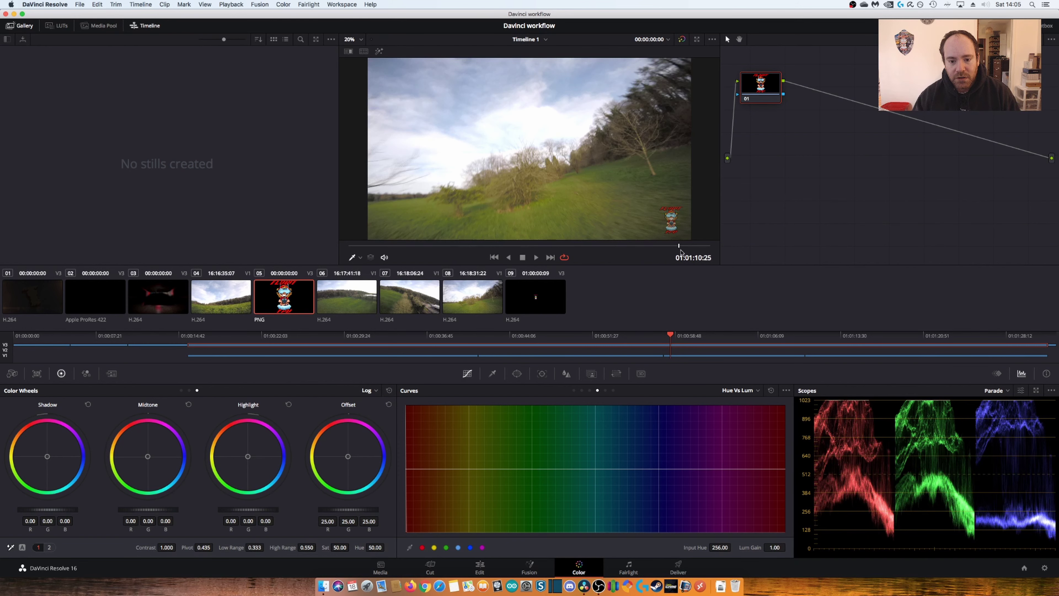
key(Down)
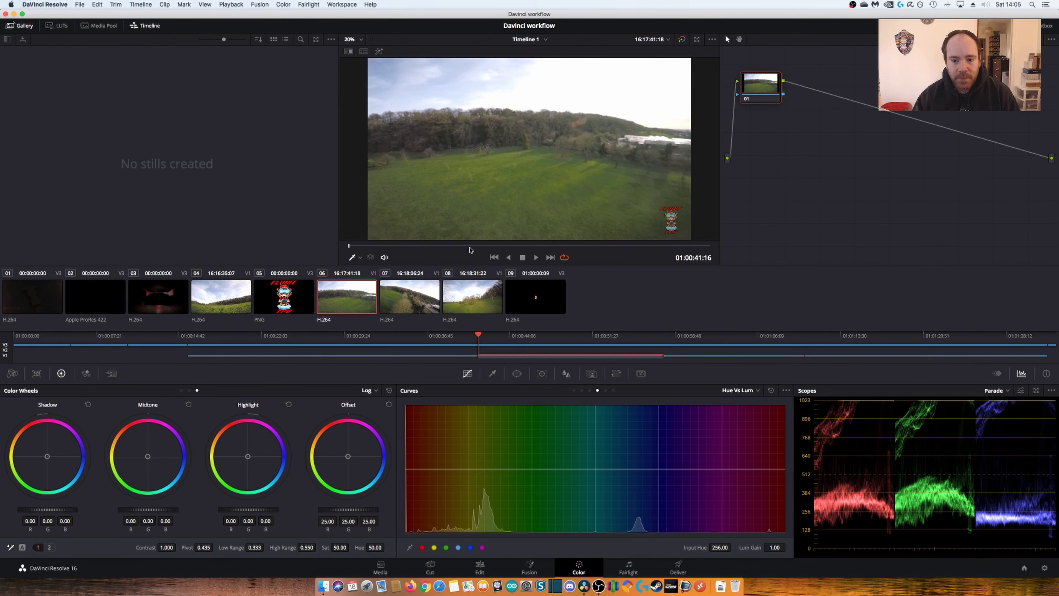
Preview a moment partway into clip 06, then load clip 04's grassy field shot
mouse_move(362, 246)
mouse_down()
mouse_move(379, 247)
mouse_move(349, 249)
mouse_up()
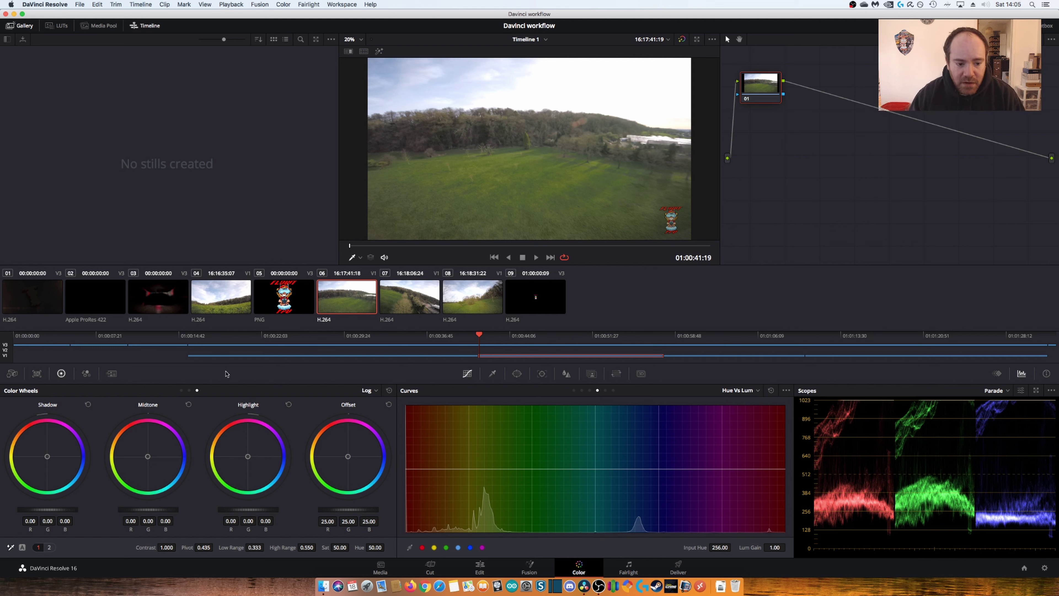
click(225, 307)
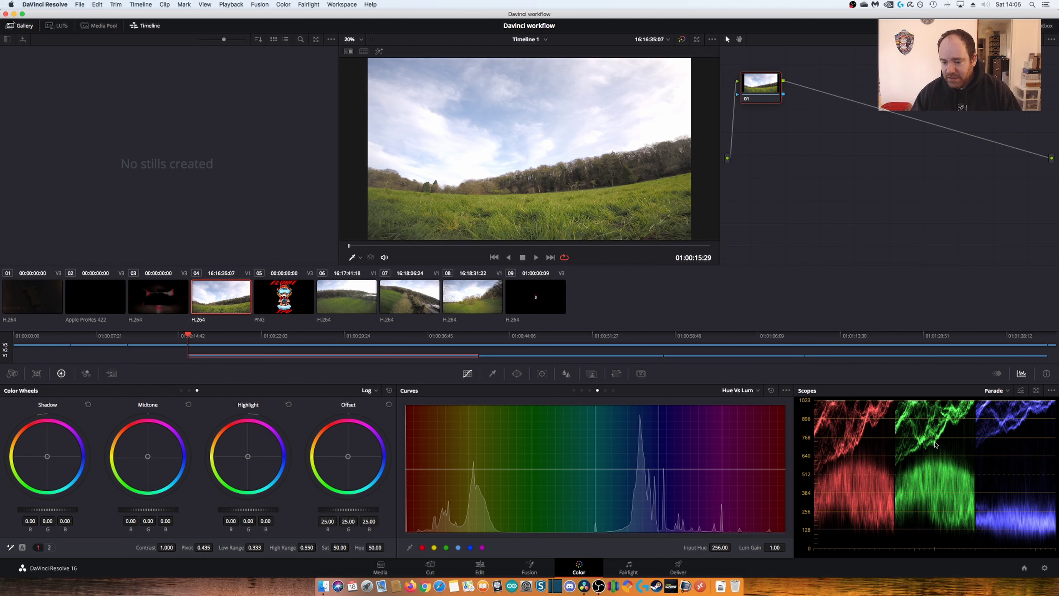
Change the scope display from Parade to Waveform
click(1000, 390)
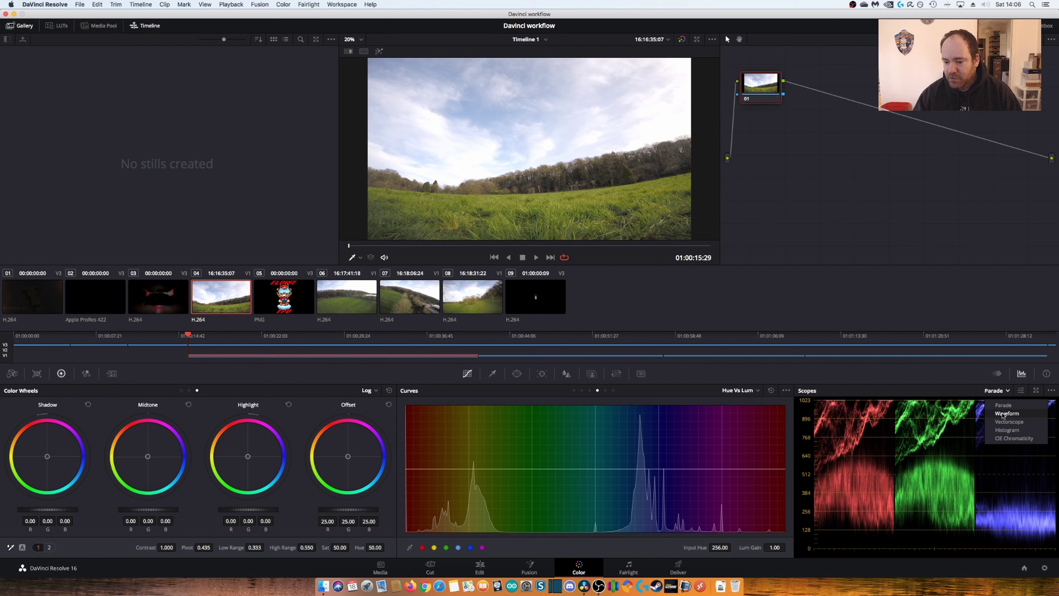
click(996, 414)
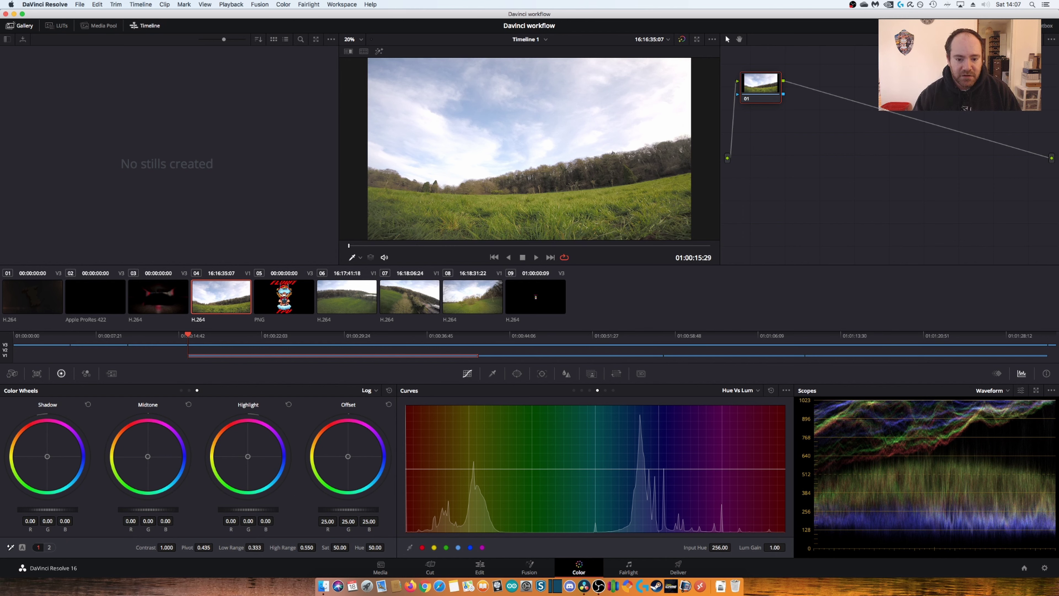
Raise clip 04's contrast from 1.000 to 1.376 using the Contrast field
drag(166, 547, 176, 547)
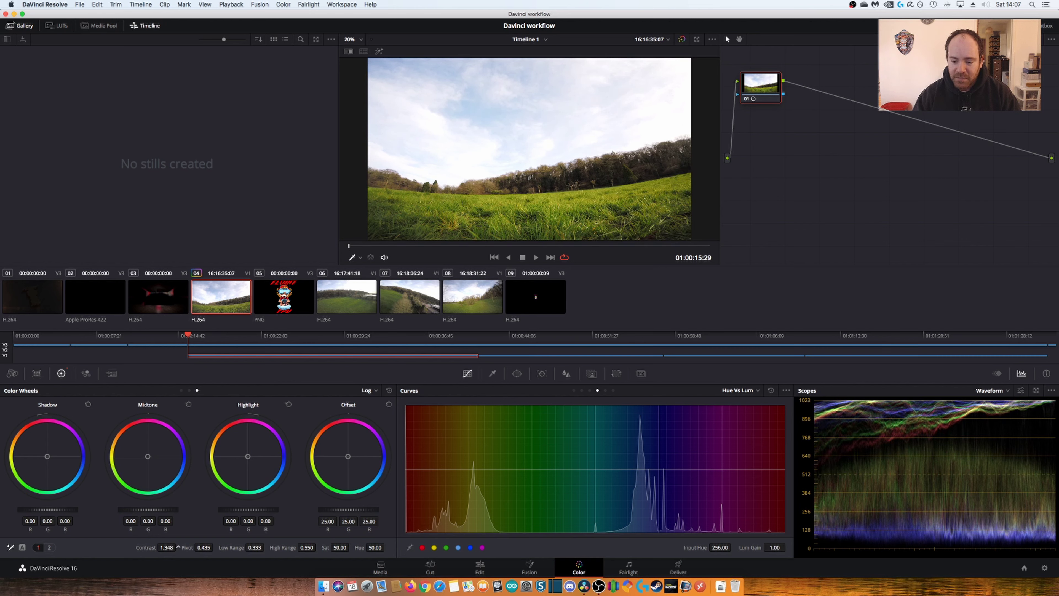
drag(176, 546, 177, 547)
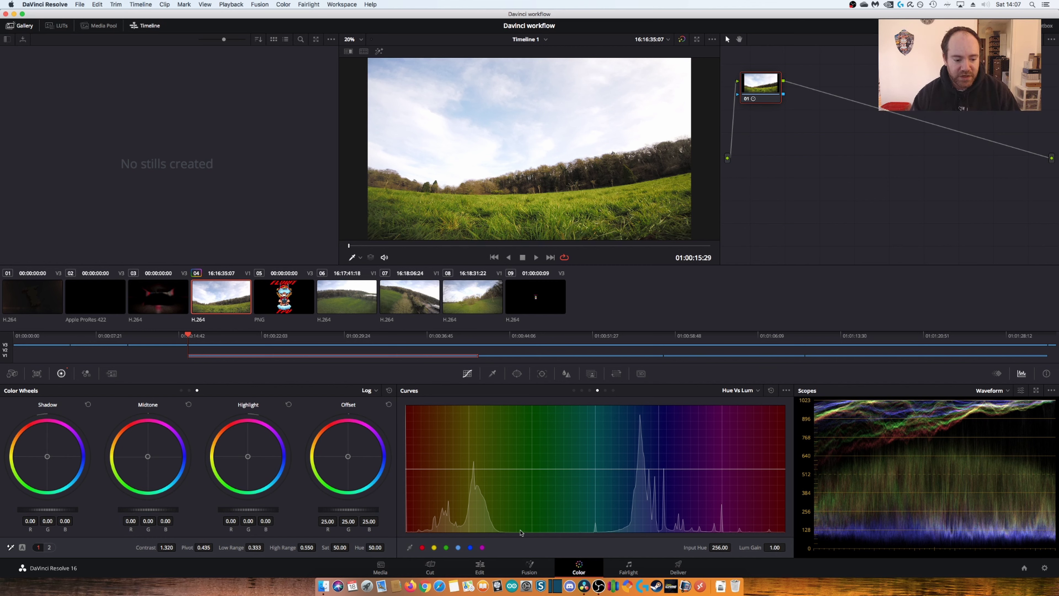
drag(167, 547, 179, 546)
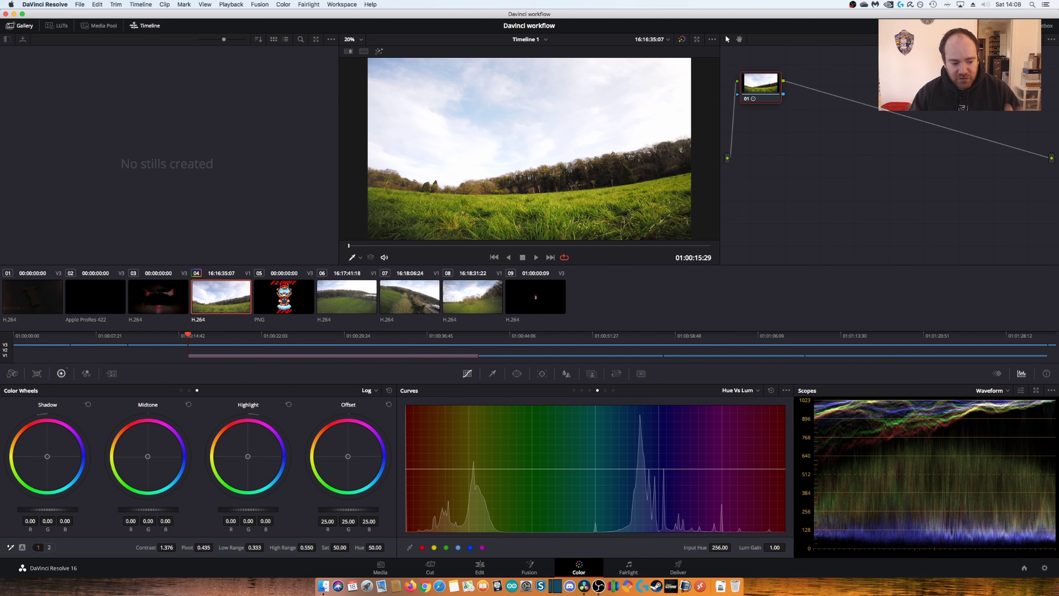
Try lifting the shadows, settle them back at 0.02, and scrub to a later moment
drag(41, 509, 52, 508)
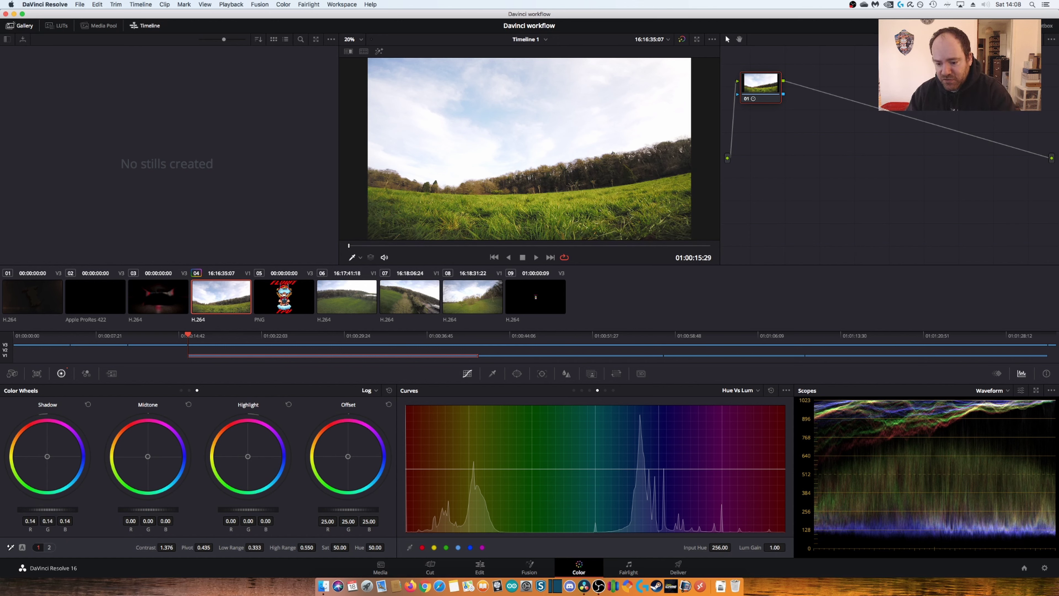
drag(52, 508, 76, 514)
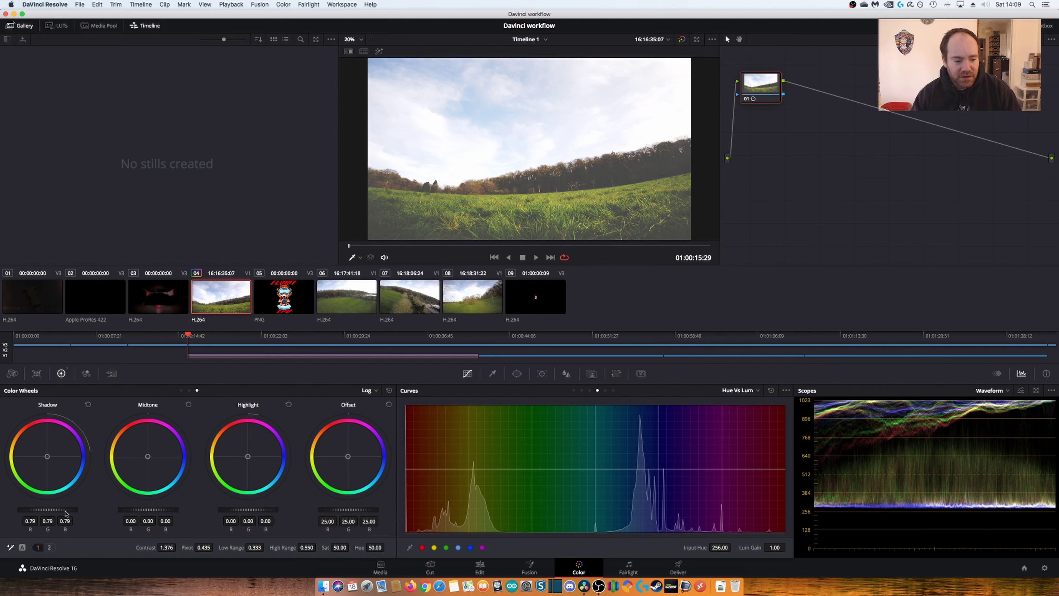
mouse_move(47, 509)
mouse_down()
mouse_move(29, 509)
mouse_move(82, 506)
mouse_up()
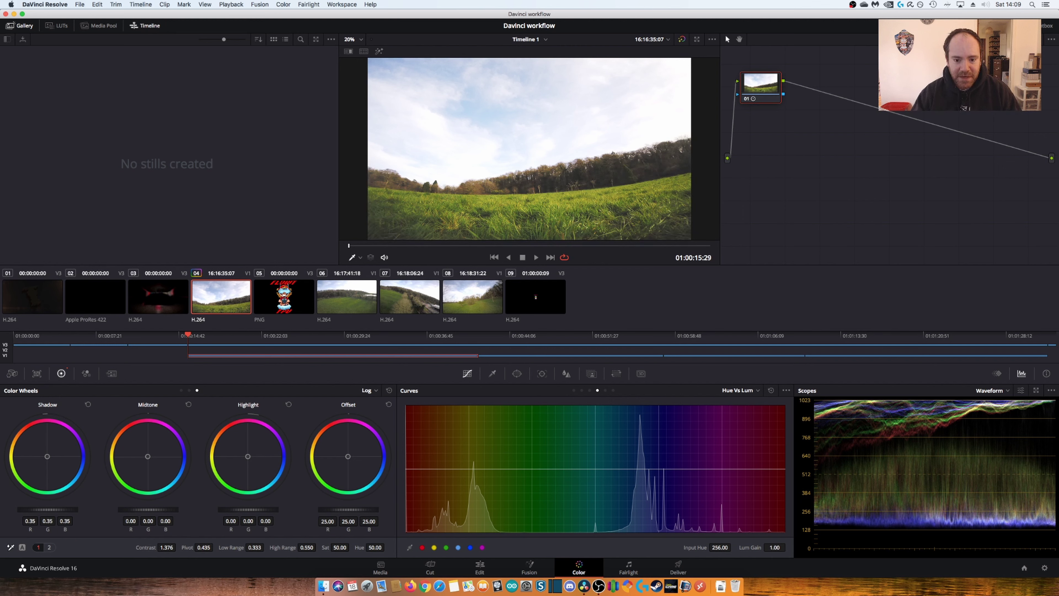
drag(47, 509, 29, 509)
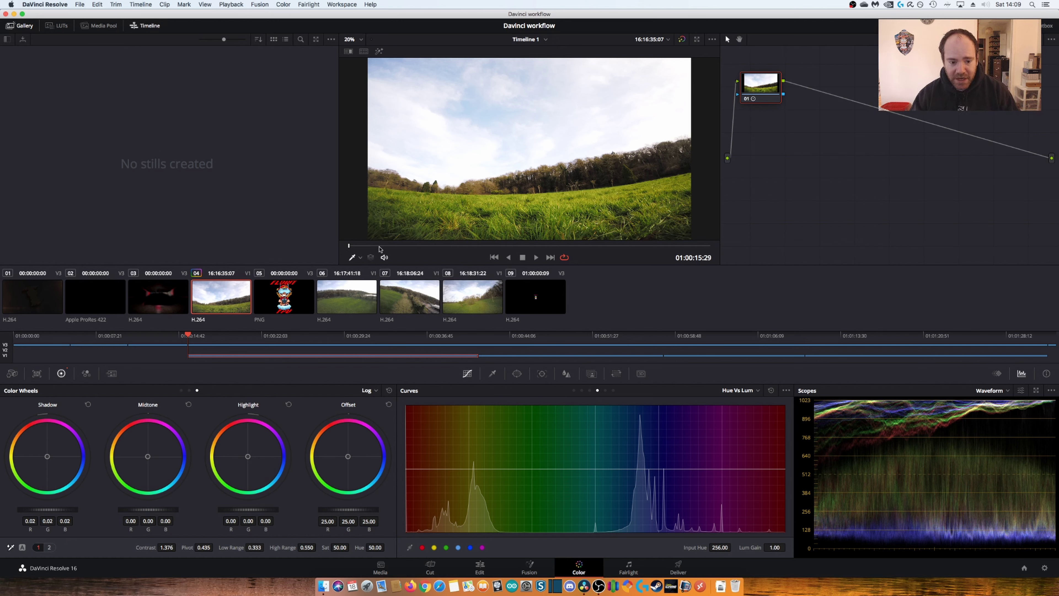
mouse_move(380, 249)
mouse_down()
mouse_move(513, 255)
mouse_move(491, 255)
mouse_move(501, 254)
mouse_up()
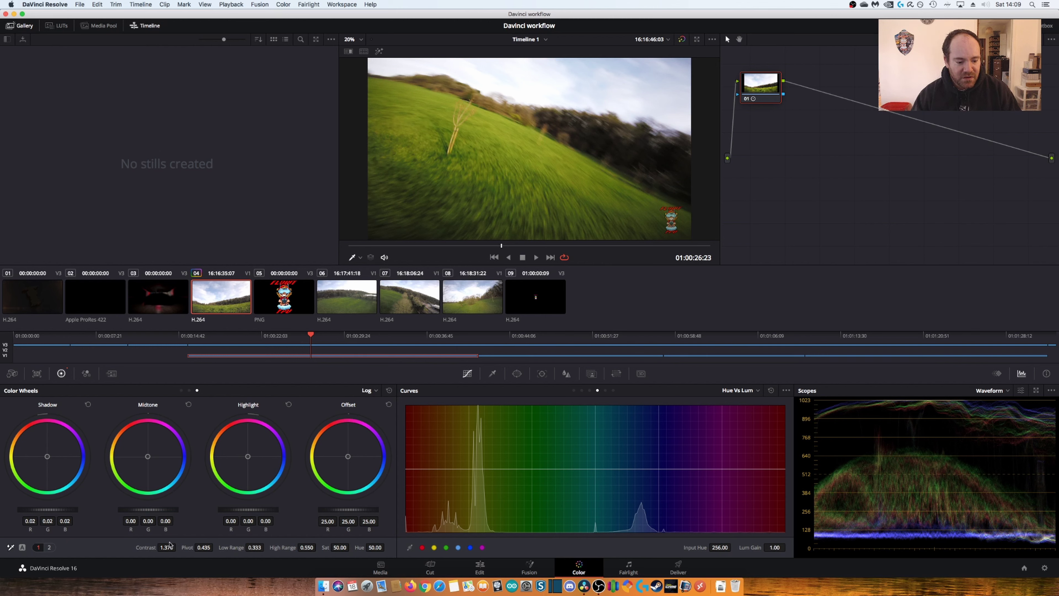
Ease contrast to 1.292, lift shadows to 0.16 and settle midtones at 0.06
drag(184, 546, 166, 546)
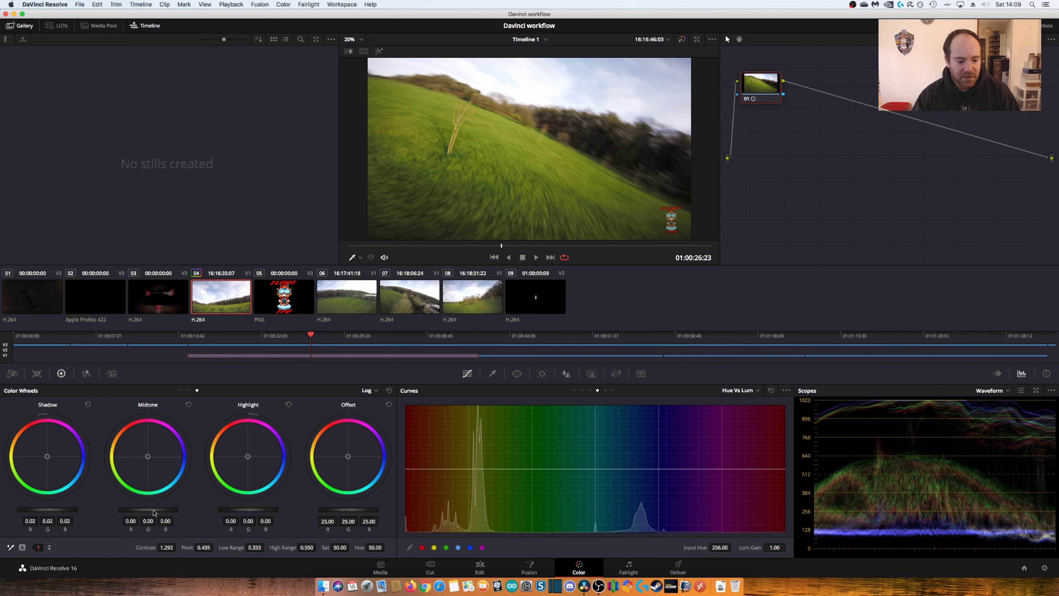
mouse_move(153, 512)
mouse_down()
mouse_move(196, 509)
mouse_move(142, 510)
mouse_up()
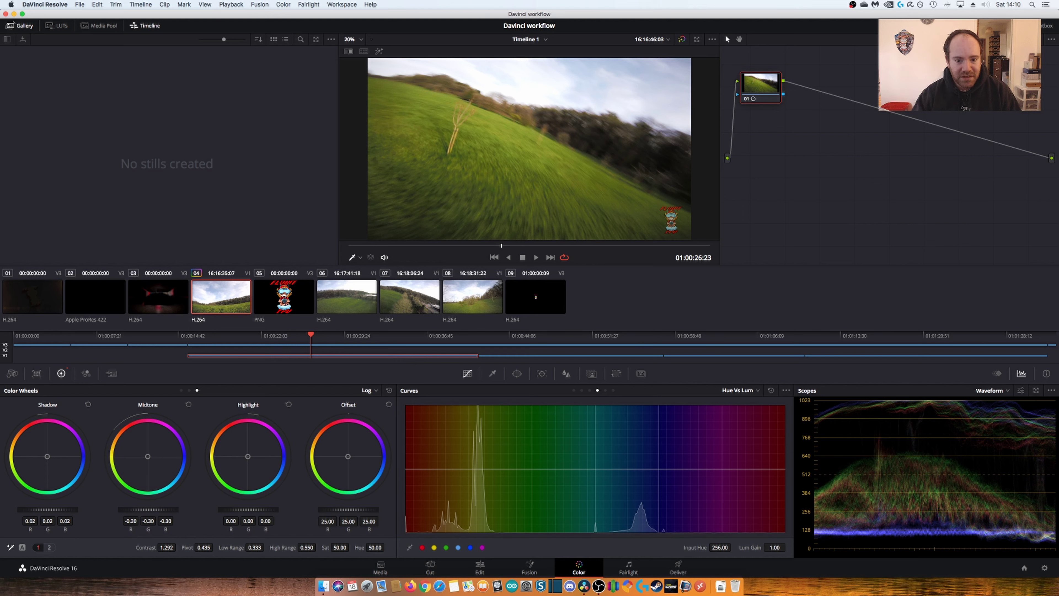
mouse_move(137, 510)
mouse_down()
mouse_move(109, 509)
mouse_move(144, 510)
mouse_up()
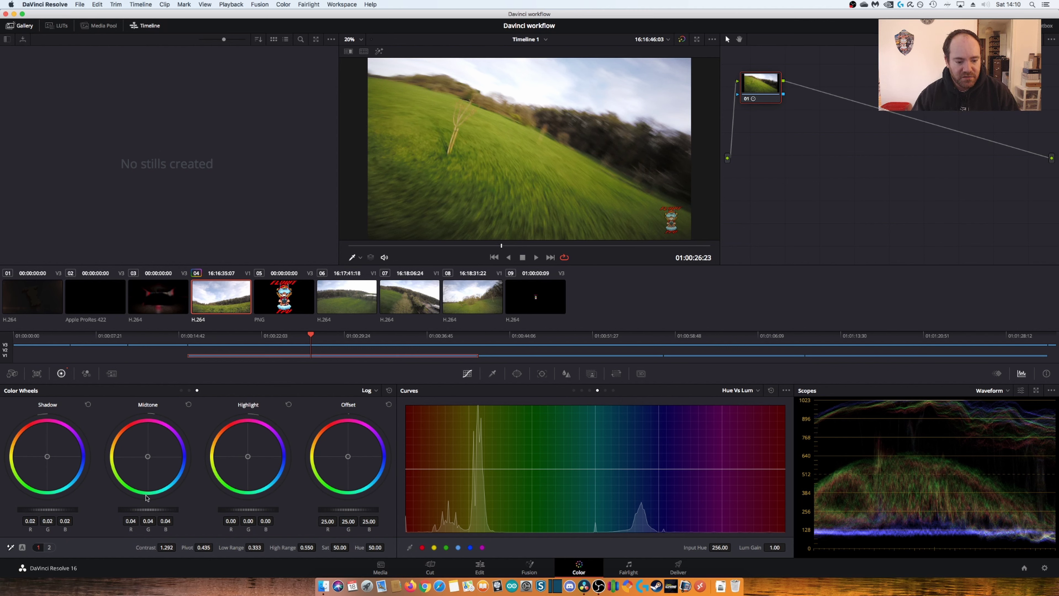
mouse_move(448, 251)
mouse_down()
mouse_move(429, 253)
mouse_move(525, 255)
mouse_move(532, 246)
mouse_up()
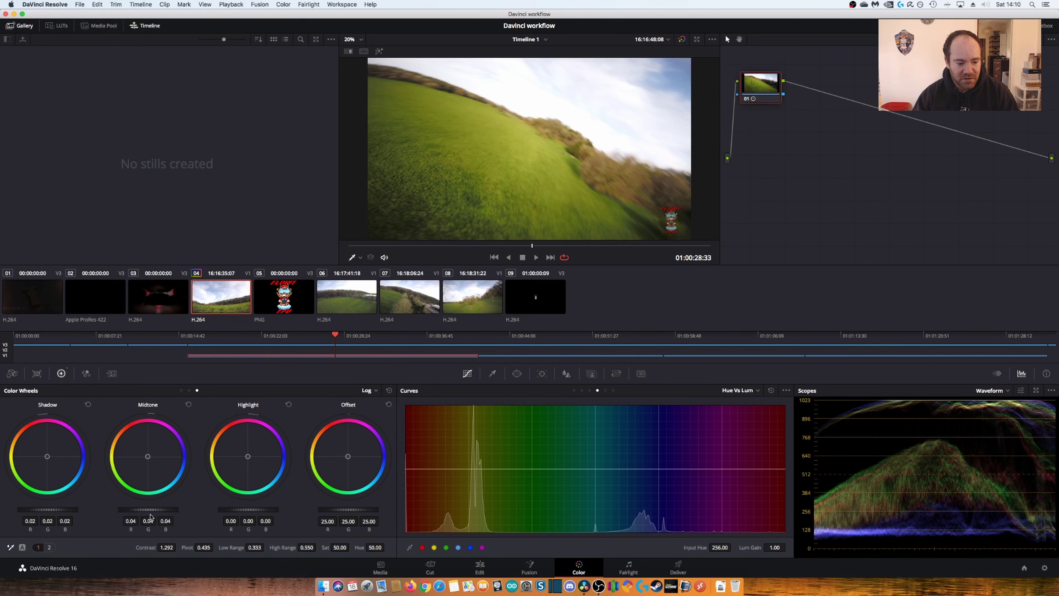
drag(150, 516, 166, 510)
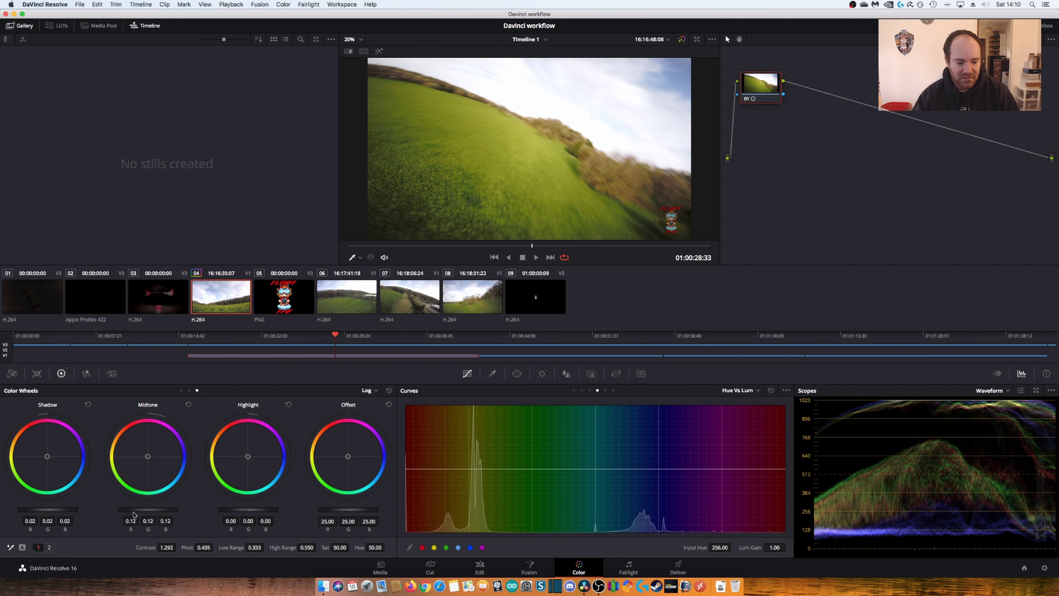
mouse_move(48, 509)
mouse_down()
mouse_move(79, 510)
mouse_move(68, 510)
mouse_up()
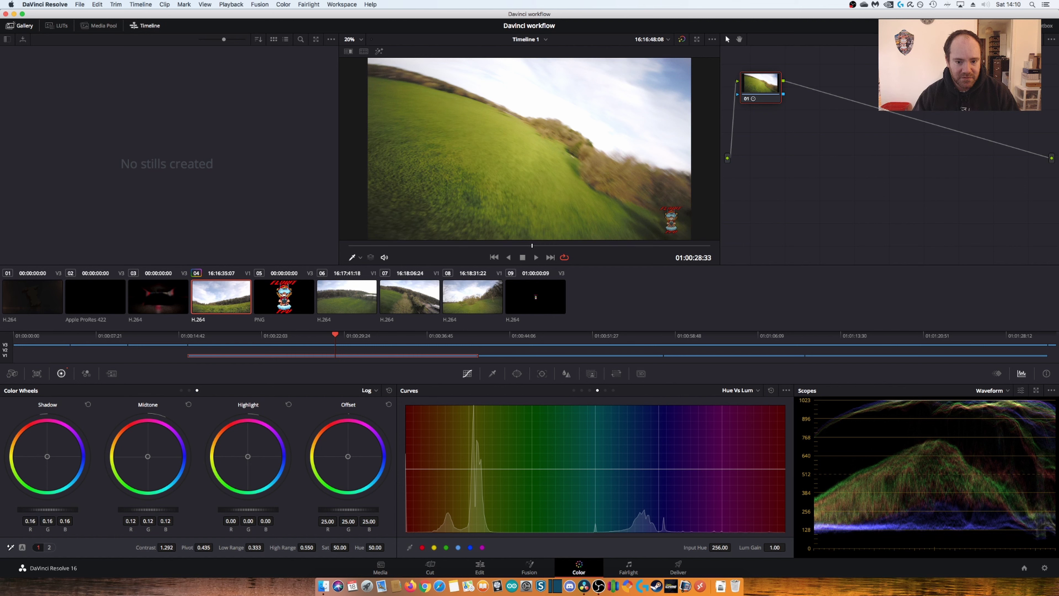
drag(153, 509, 149, 509)
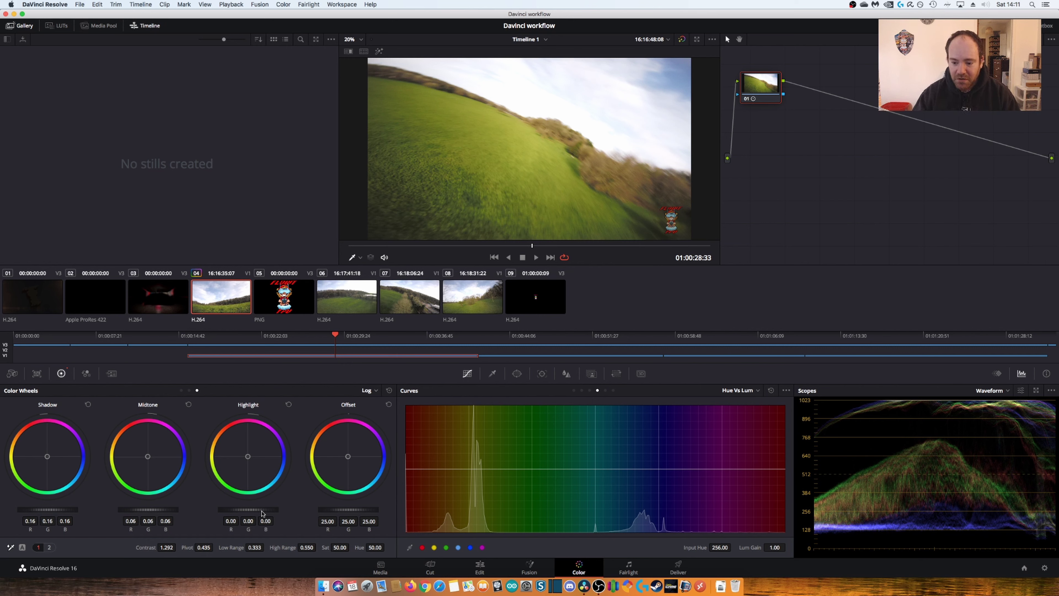
Set highlights to -0.05 and offset to 11.30, then check a later frame
drag(248, 508, 231, 509)
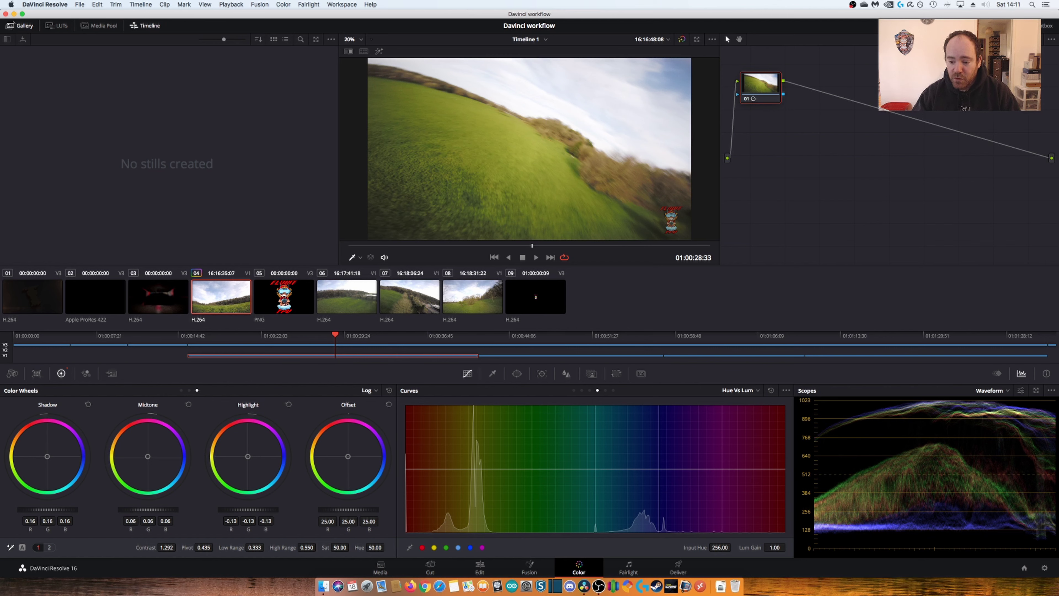
mouse_move(231, 508)
mouse_down()
mouse_move(243, 508)
mouse_move(215, 512)
mouse_move(264, 513)
mouse_up()
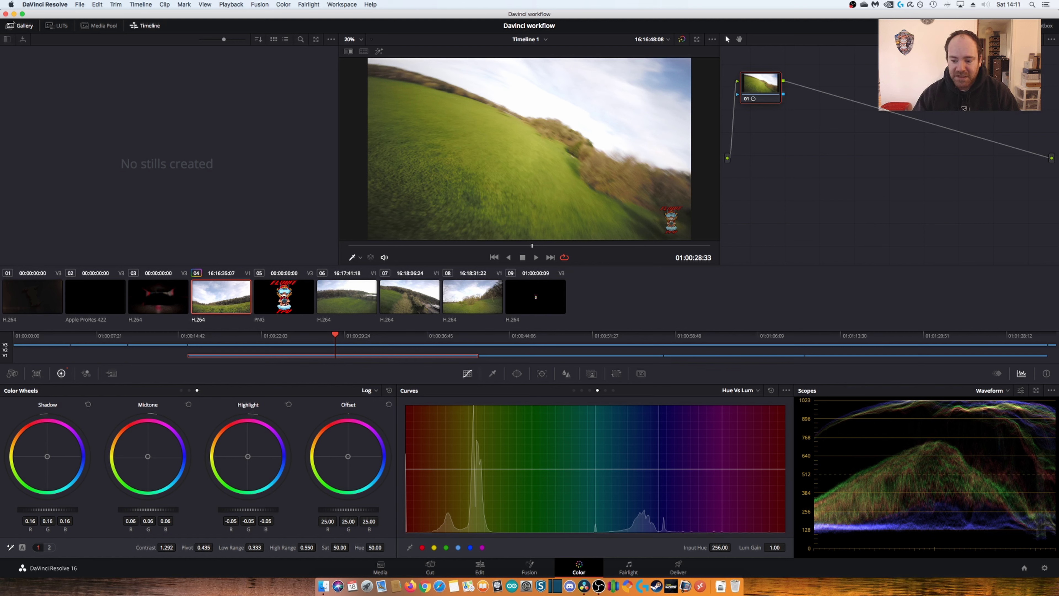
drag(348, 509, 316, 509)
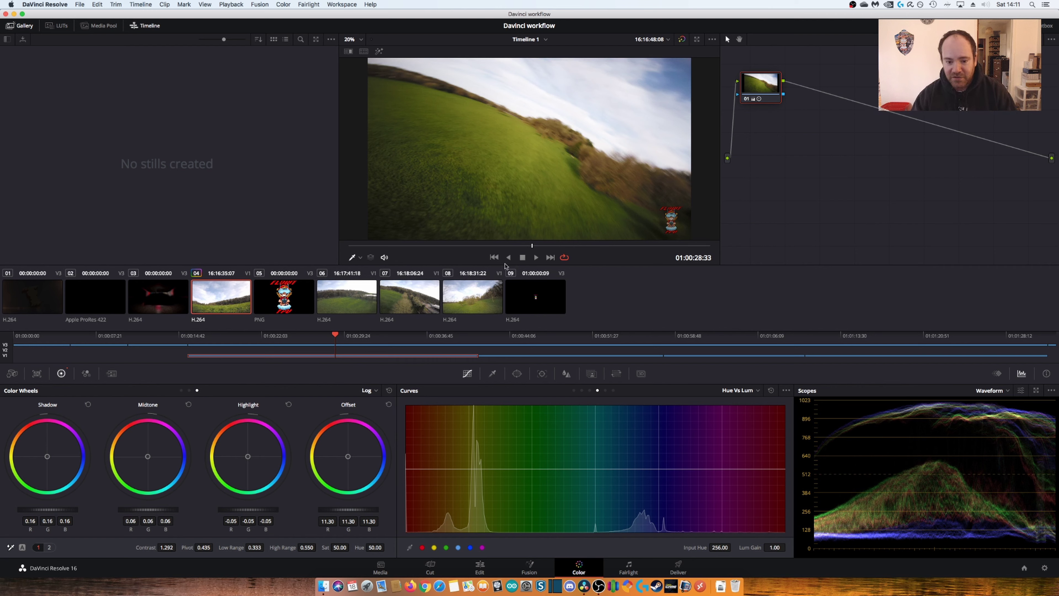
mouse_move(532, 246)
mouse_down()
mouse_move(478, 247)
mouse_move(581, 251)
mouse_move(552, 248)
mouse_up()
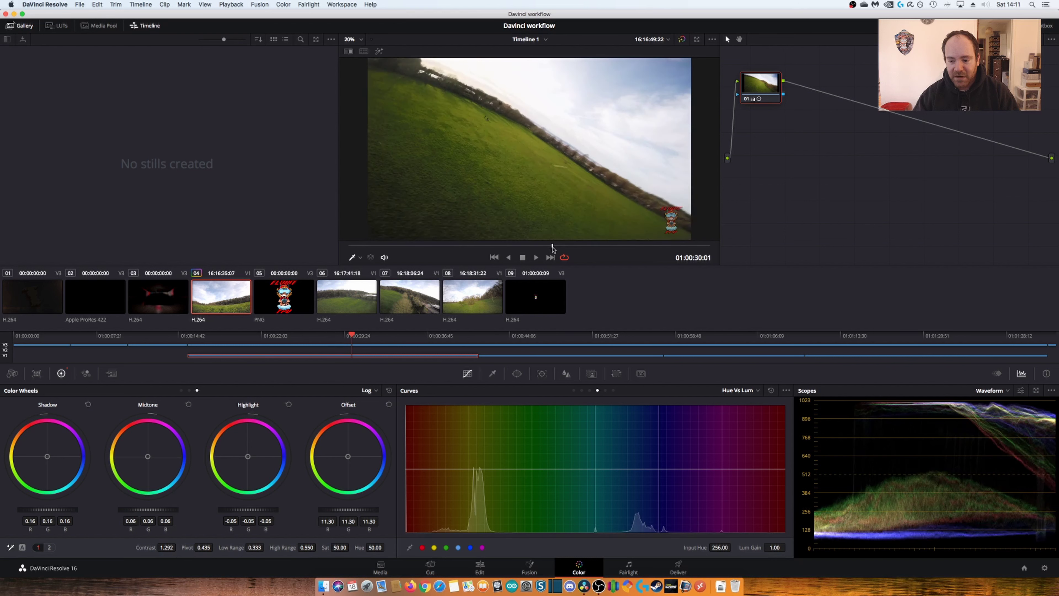
Fine-tune highlights to -0.03 on a later frame, then return to an earlier field shot
drag(552, 248, 555, 247)
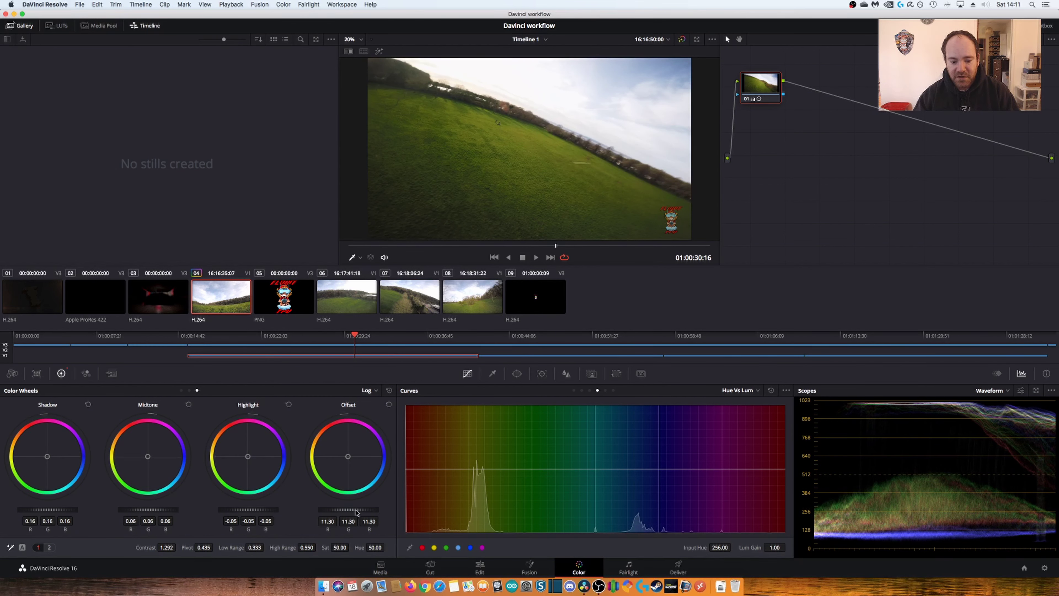
drag(248, 509, 236, 510)
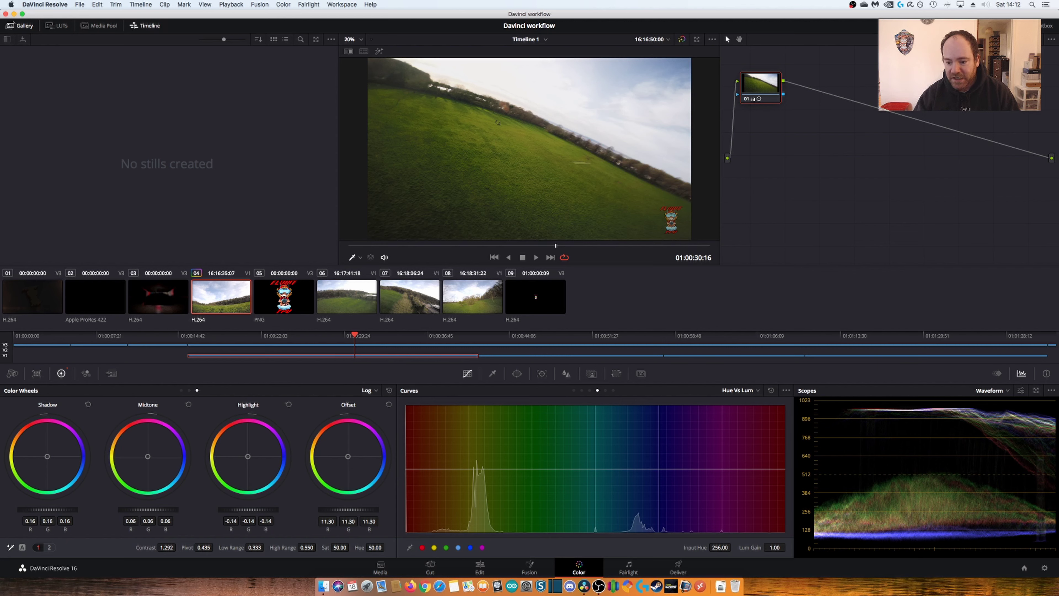
drag(248, 510, 260, 509)
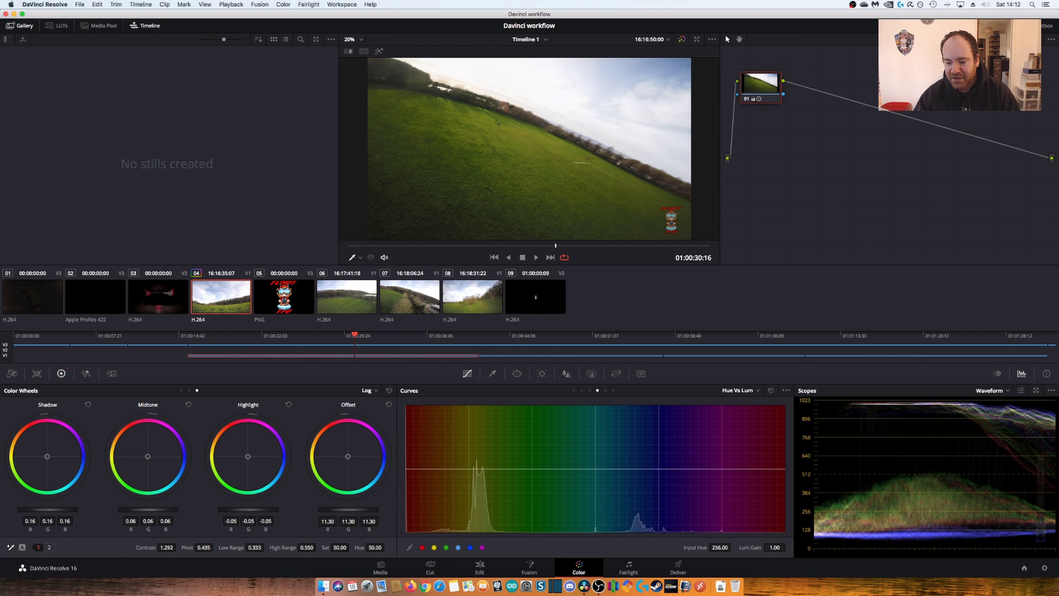
drag(248, 510, 246, 509)
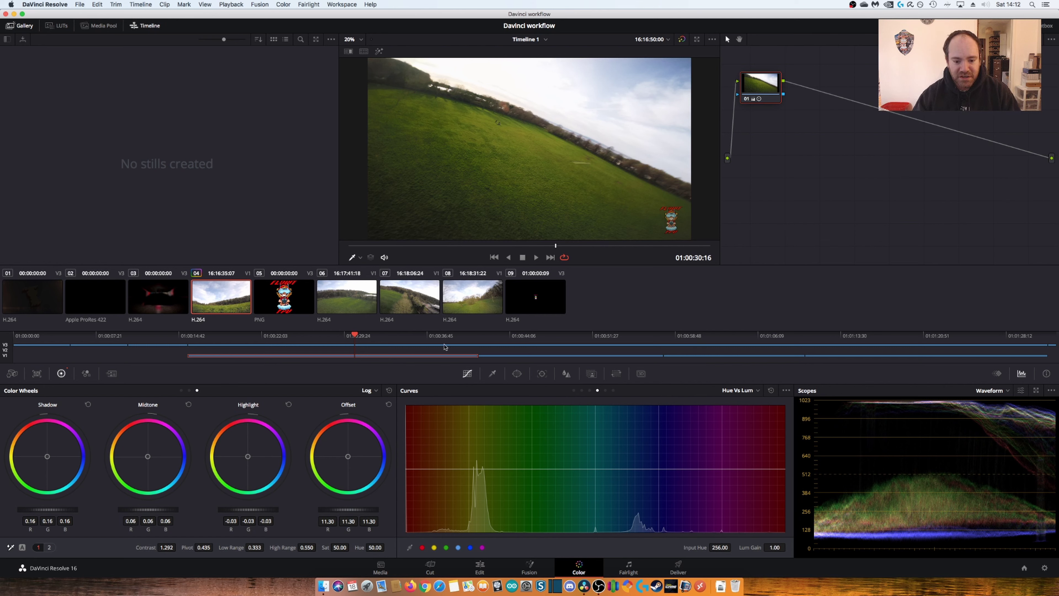
mouse_move(554, 246)
mouse_down()
mouse_move(458, 247)
mouse_move(474, 248)
mouse_up()
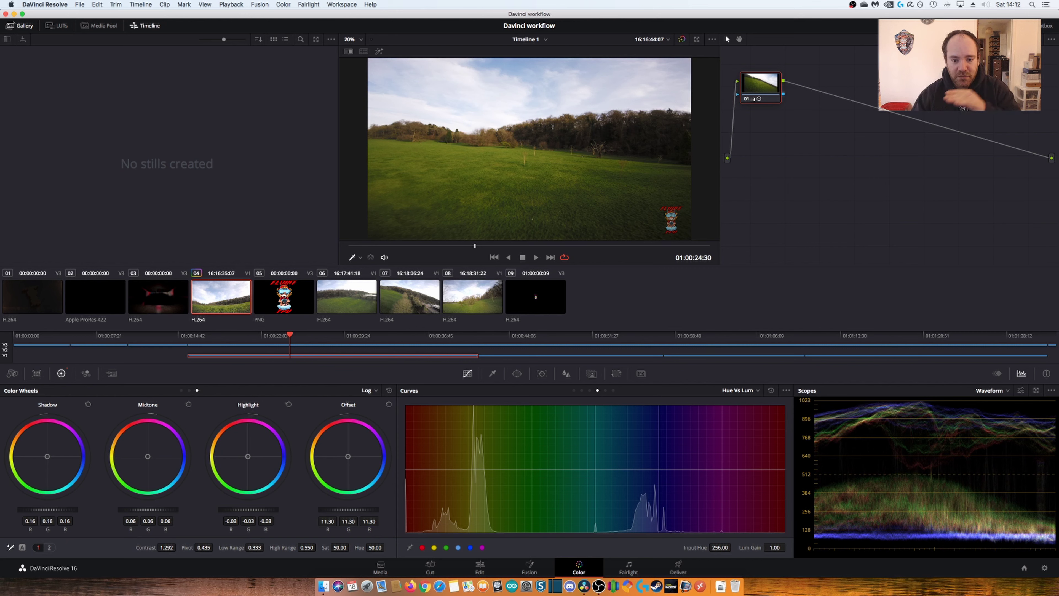
Lower the contrast pivot from 0.435 to 0.061 and check the grade on another frame
drag(203, 547, 183, 547)
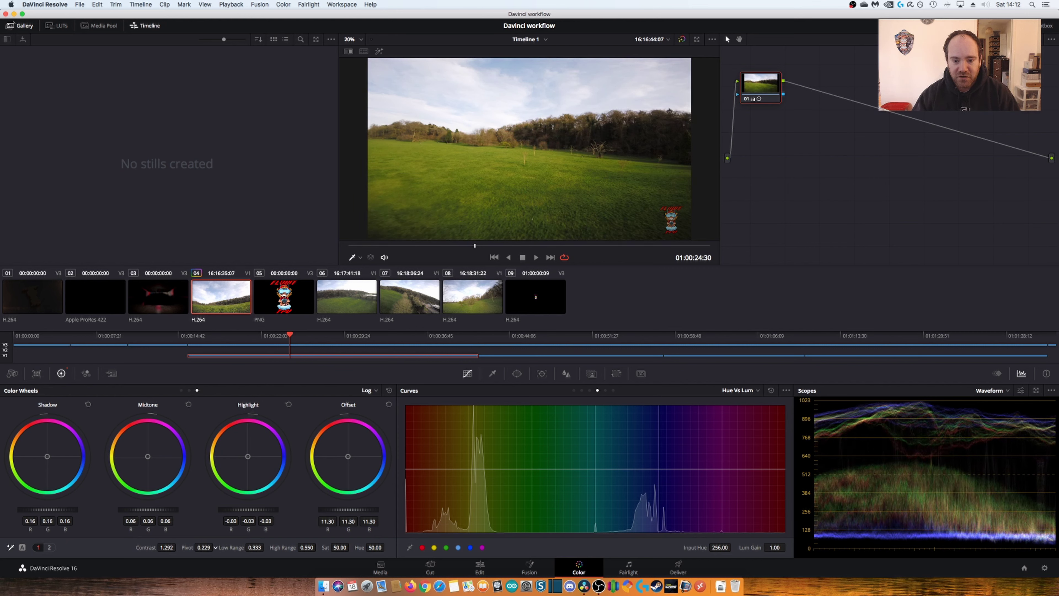
drag(215, 547, 215, 547)
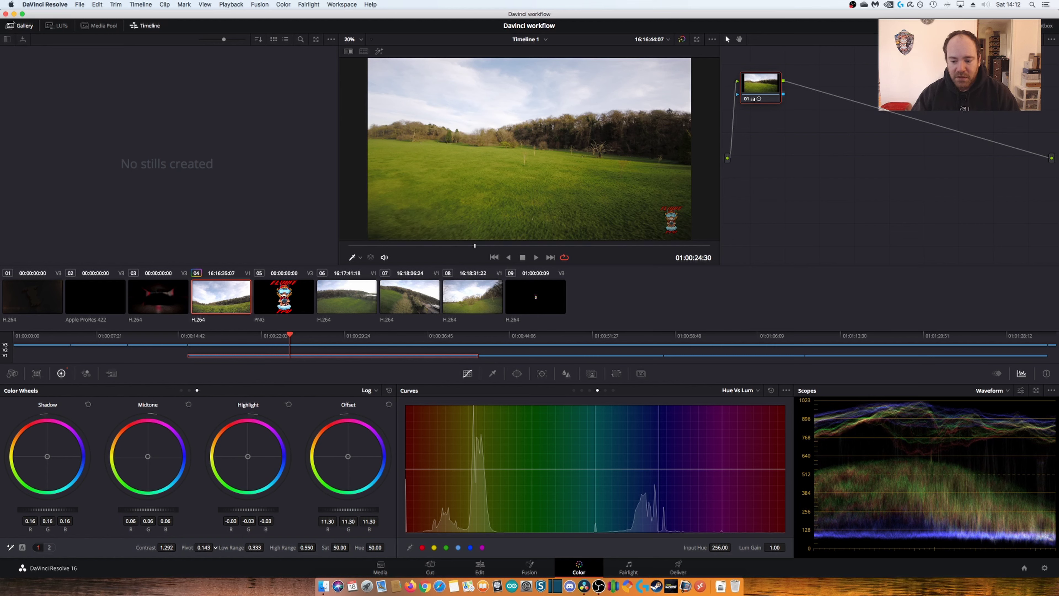
drag(215, 547, 215, 547)
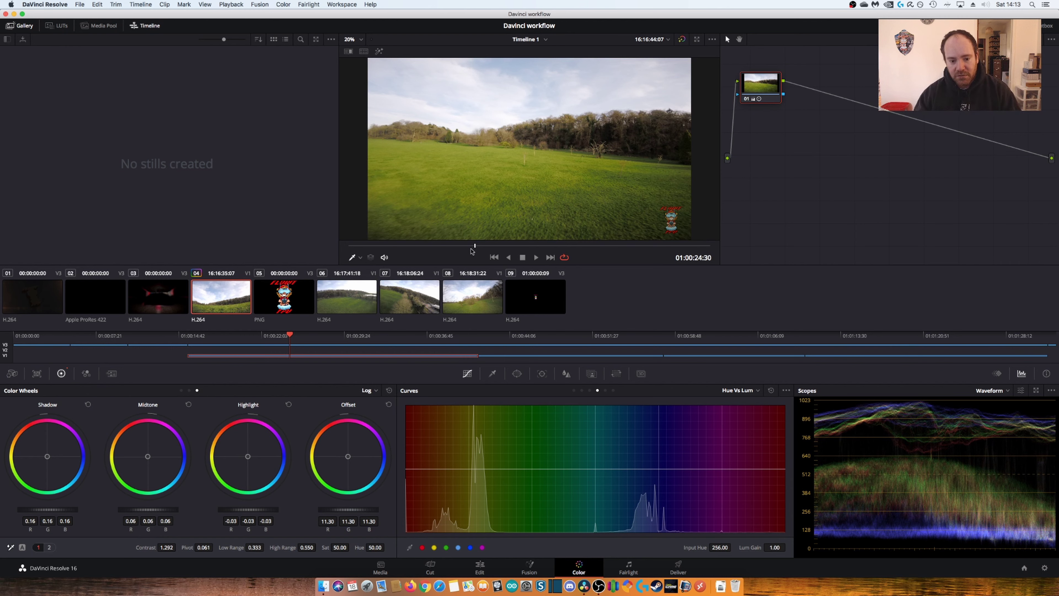
mouse_move(472, 251)
mouse_down()
mouse_move(531, 255)
mouse_move(415, 253)
mouse_move(430, 258)
mouse_up()
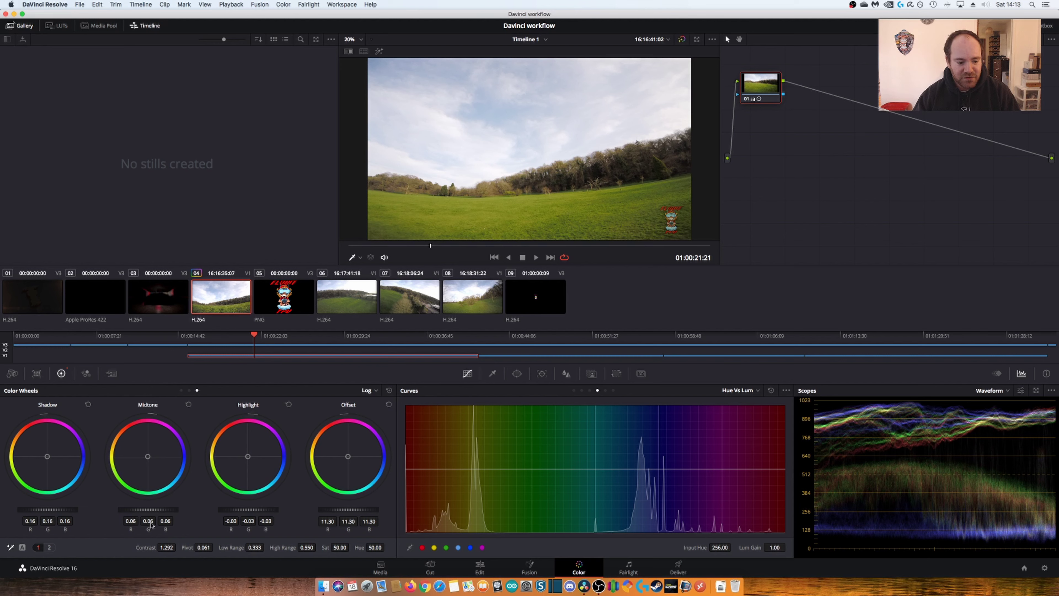
Drop the midtones to 0.01 and pull the highlights down to tame the bright sky
drag(159, 508, 138, 508)
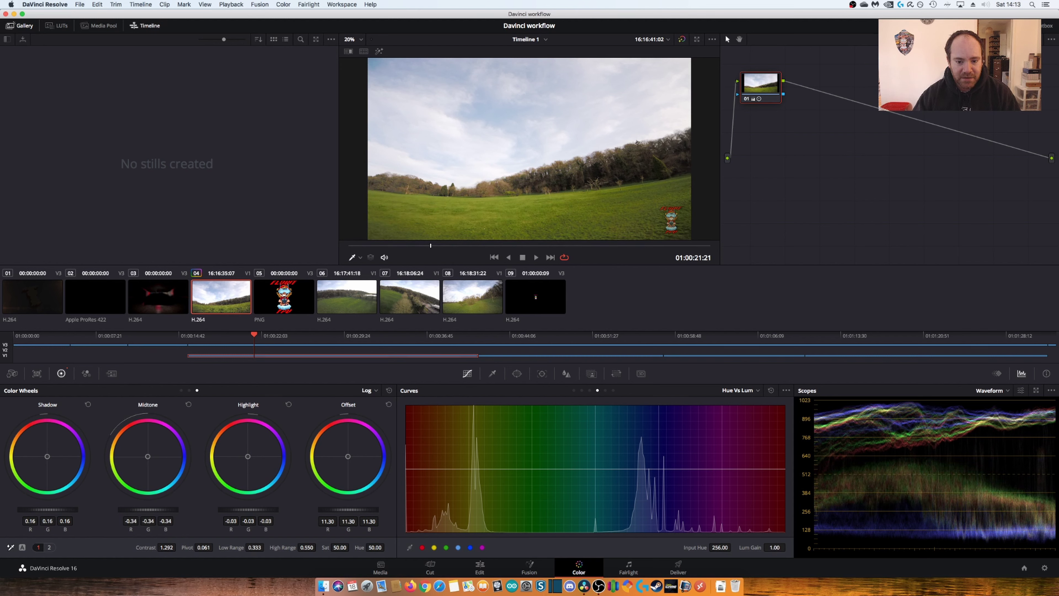
drag(137, 509, 153, 509)
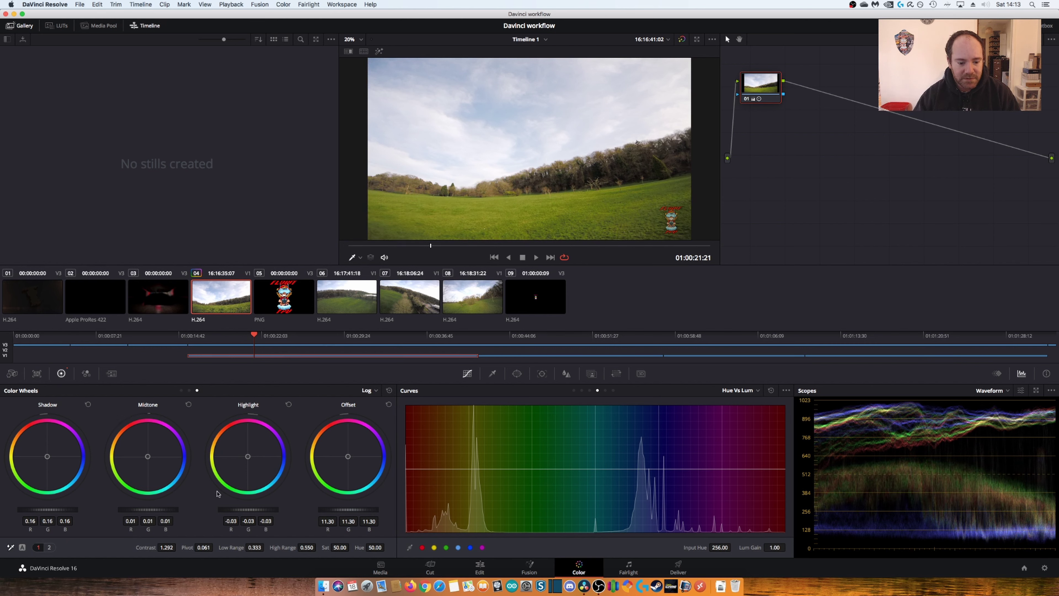
mouse_move(255, 512)
mouse_down()
mouse_move(209, 512)
mouse_move(266, 508)
mouse_up()
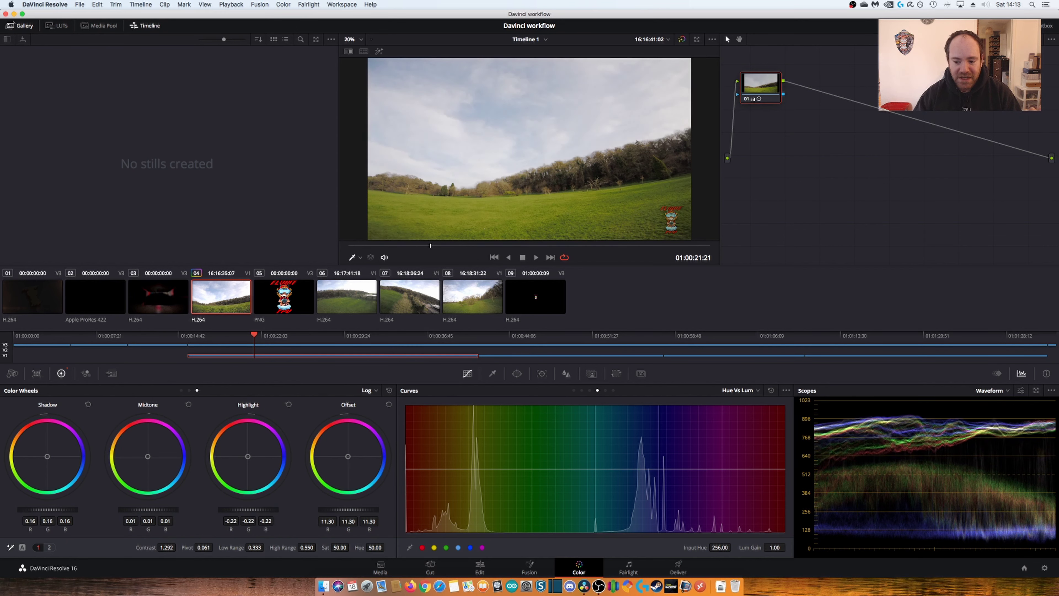
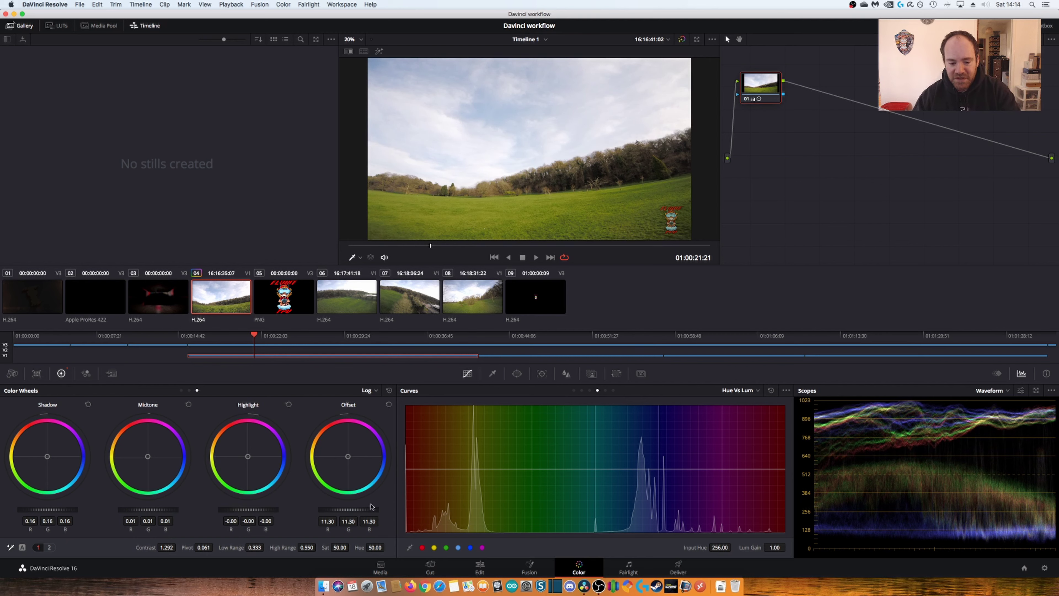
Lower clip 04's offset to 8.30, lift the highlights slightly, and scrub ahead to check the grade
drag(360, 508, 348, 508)
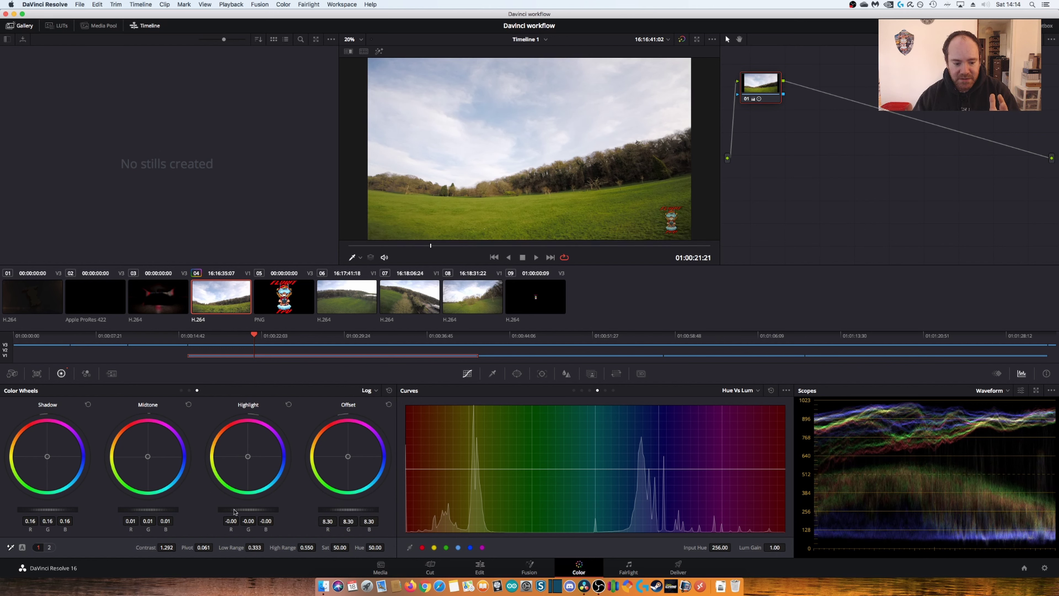
drag(233, 508, 232, 509)
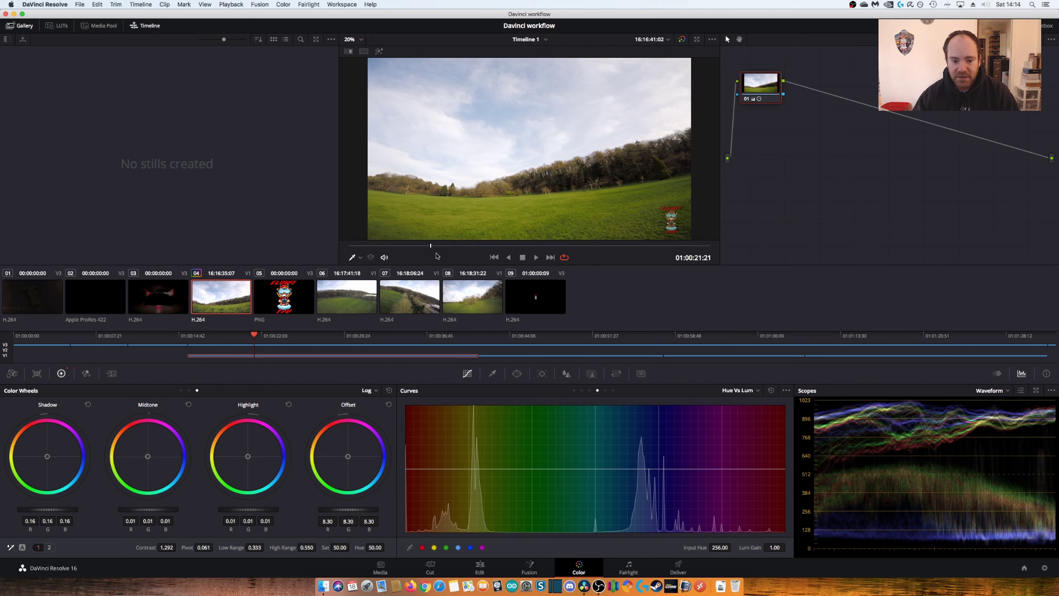
mouse_move(434, 247)
mouse_down()
mouse_move(514, 249)
mouse_move(406, 253)
mouse_up()
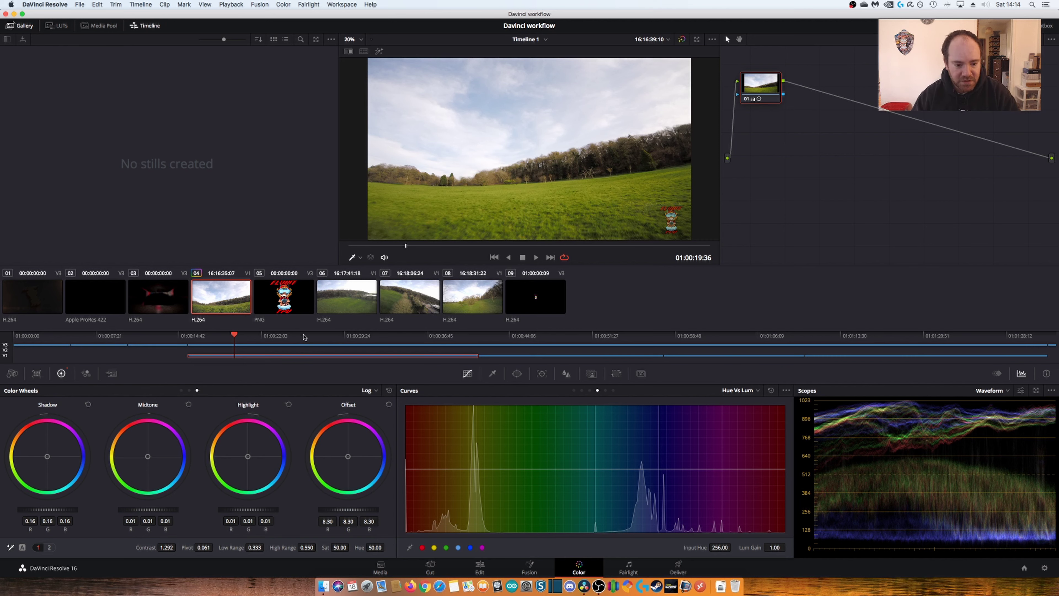
Apply clip 04's grade to clips 06, 07 and 08, then select clip 06 to review it
click(332, 313)
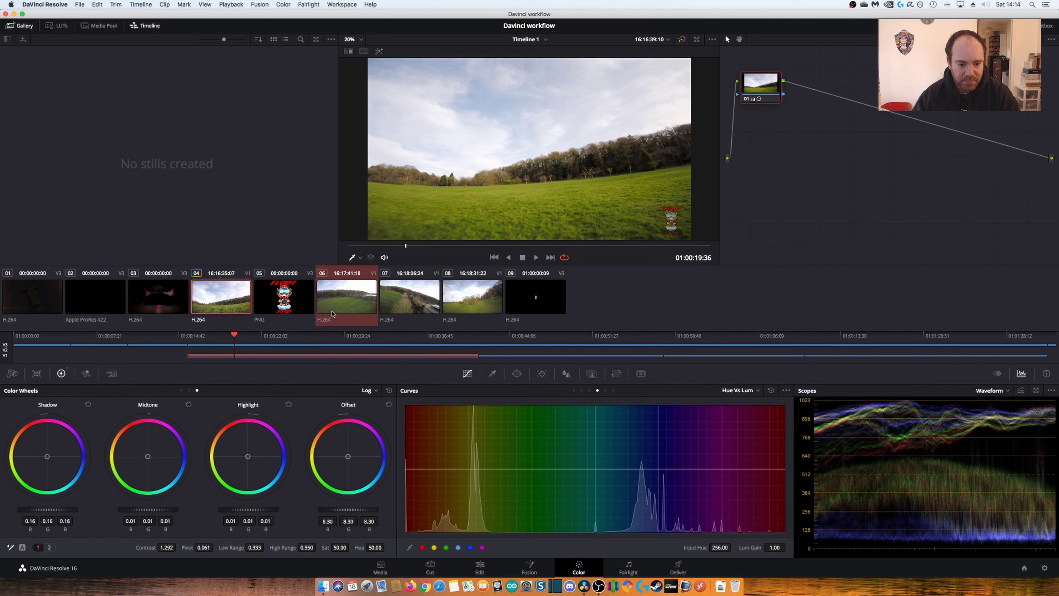
click(230, 303)
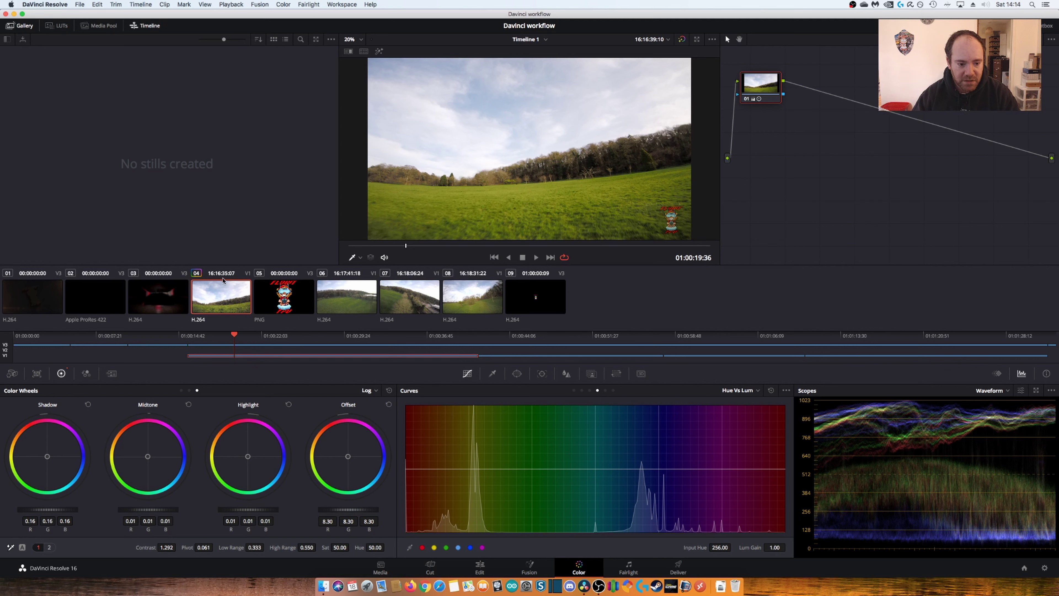
drag(327, 316, 467, 305)
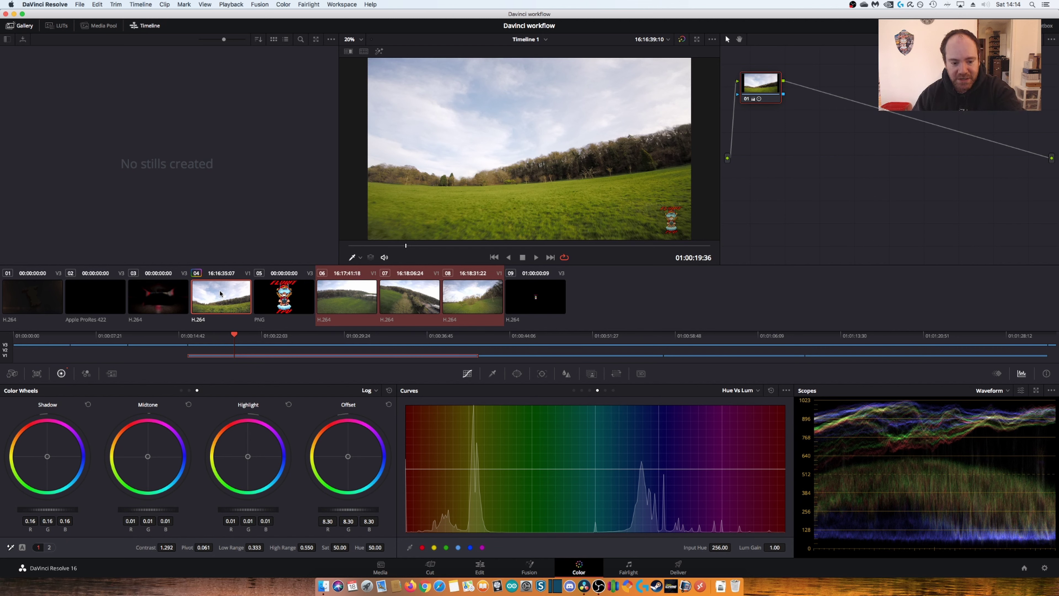
right_click(223, 294)
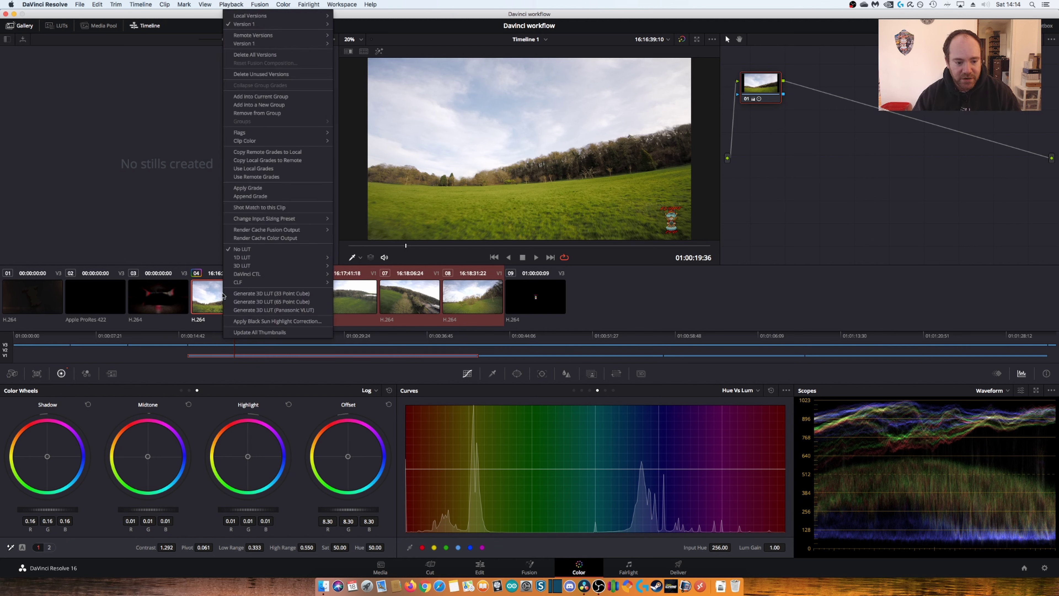
click(242, 191)
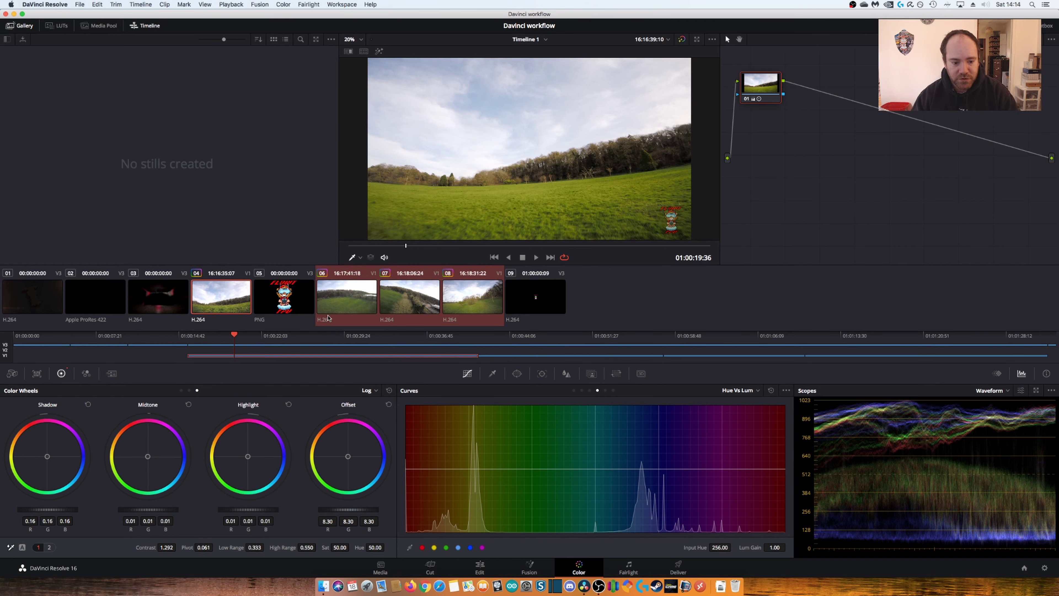
click(347, 303)
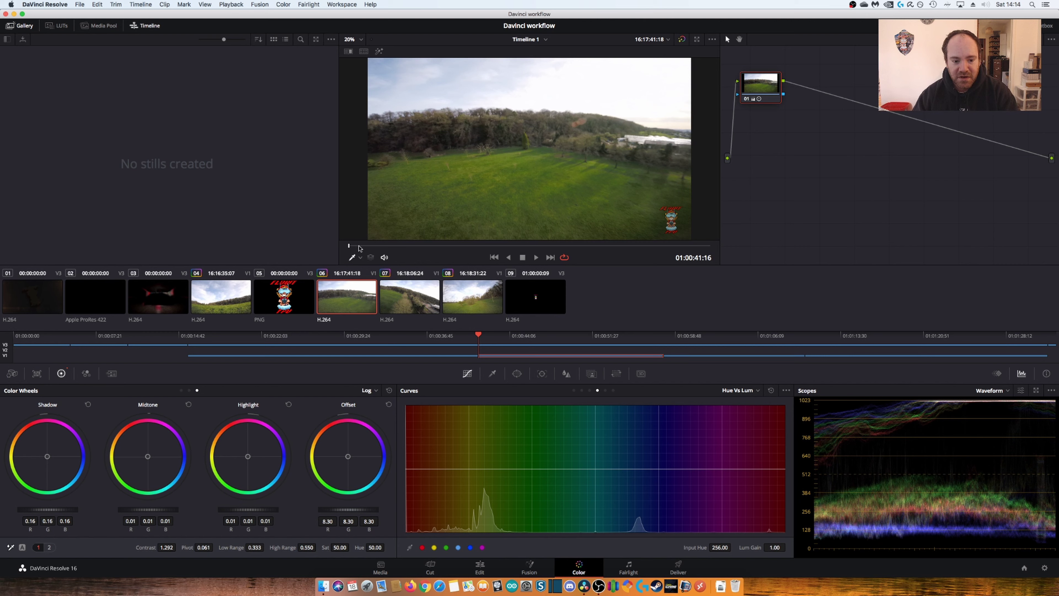
mouse_move(353, 249)
mouse_down()
mouse_move(536, 259)
mouse_move(412, 299)
mouse_up()
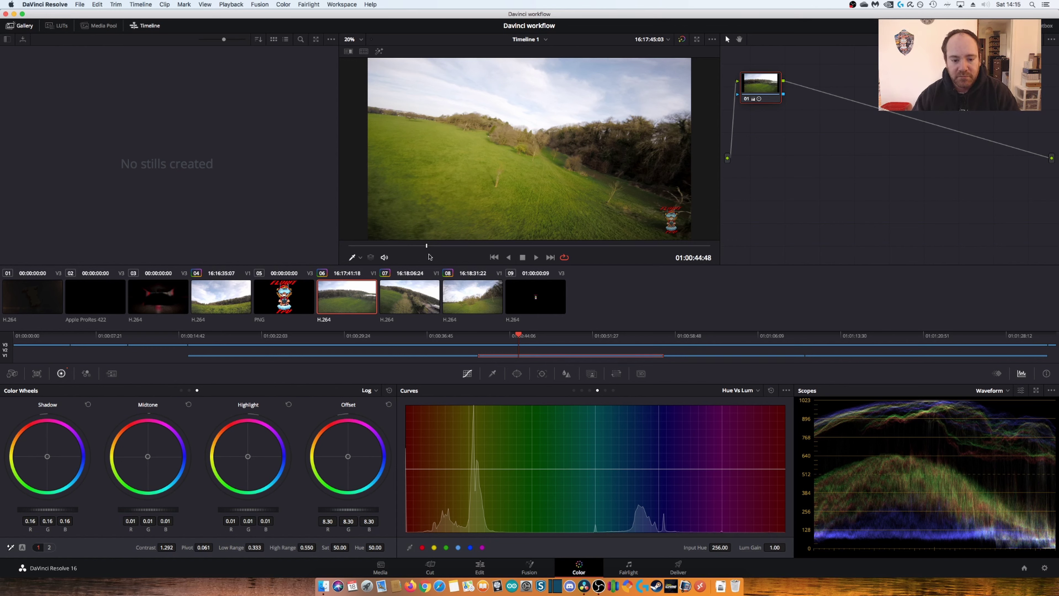
mouse_move(435, 250)
mouse_down()
mouse_move(541, 259)
mouse_move(393, 248)
mouse_up()
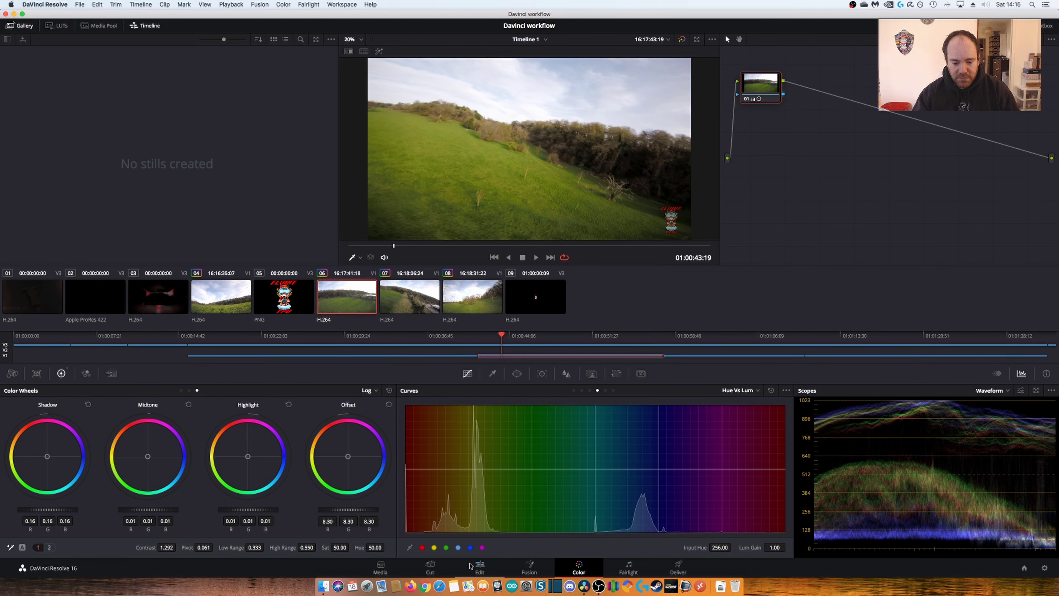
Scrub through the graded timeline on the Edit page, back to about 00:28, then go to Deliver
click(479, 568)
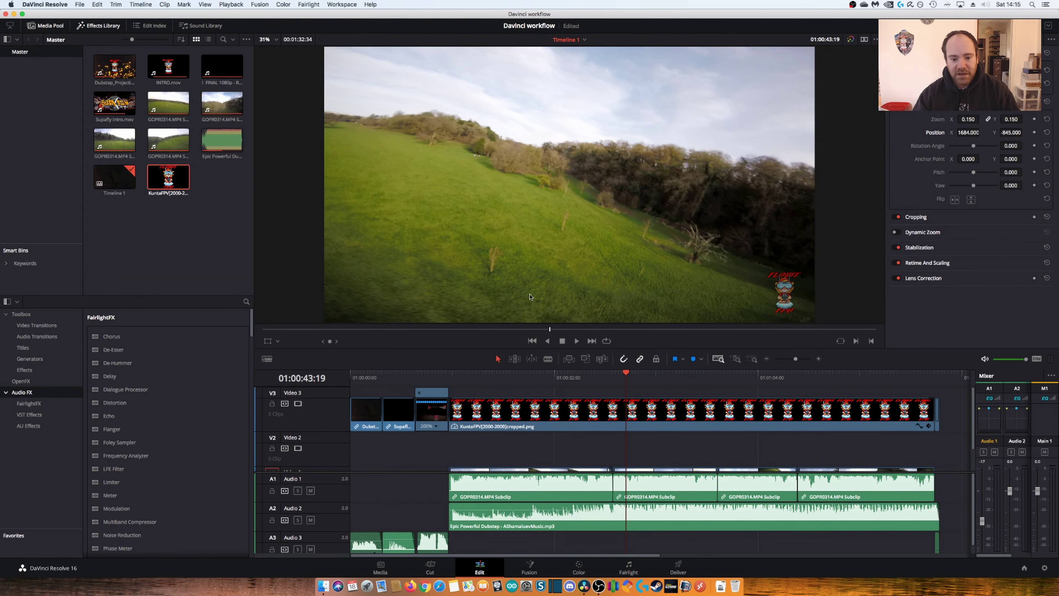
drag(551, 332, 499, 328)
drag(388, 326, 720, 350)
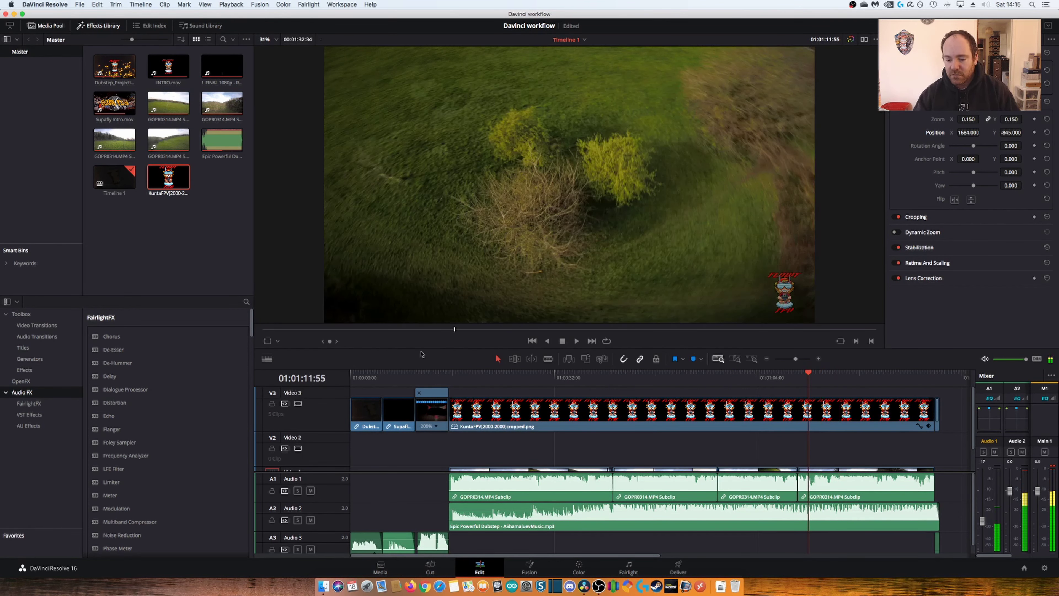
click(454, 329)
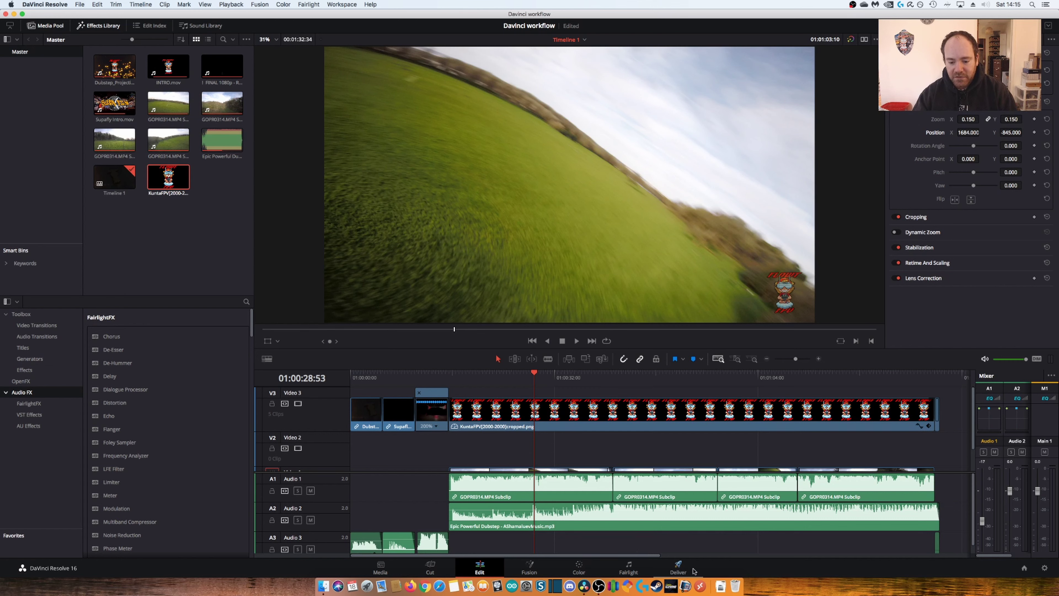
click(678, 568)
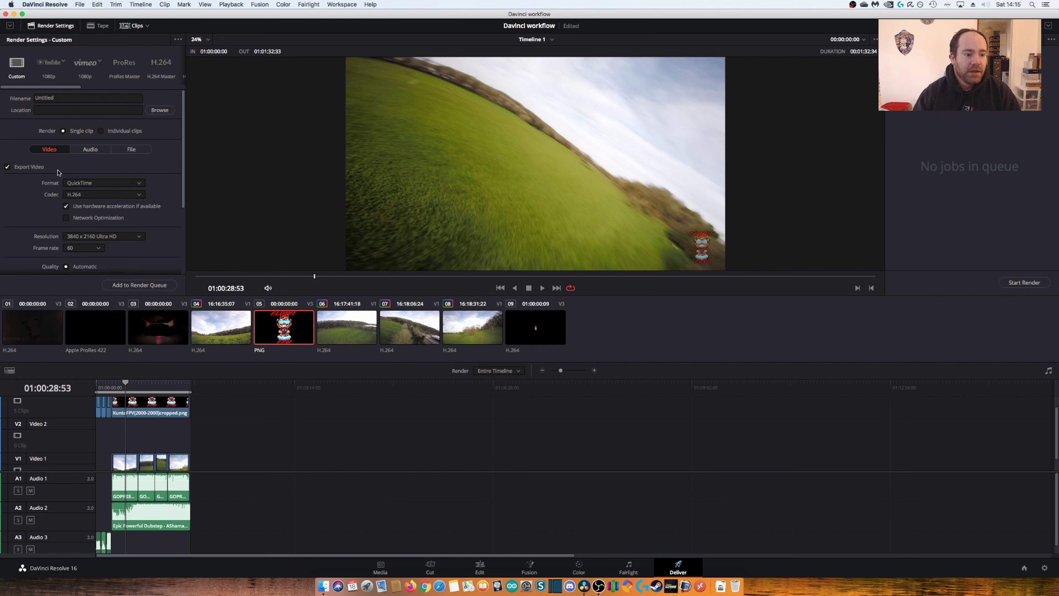
click(101, 187)
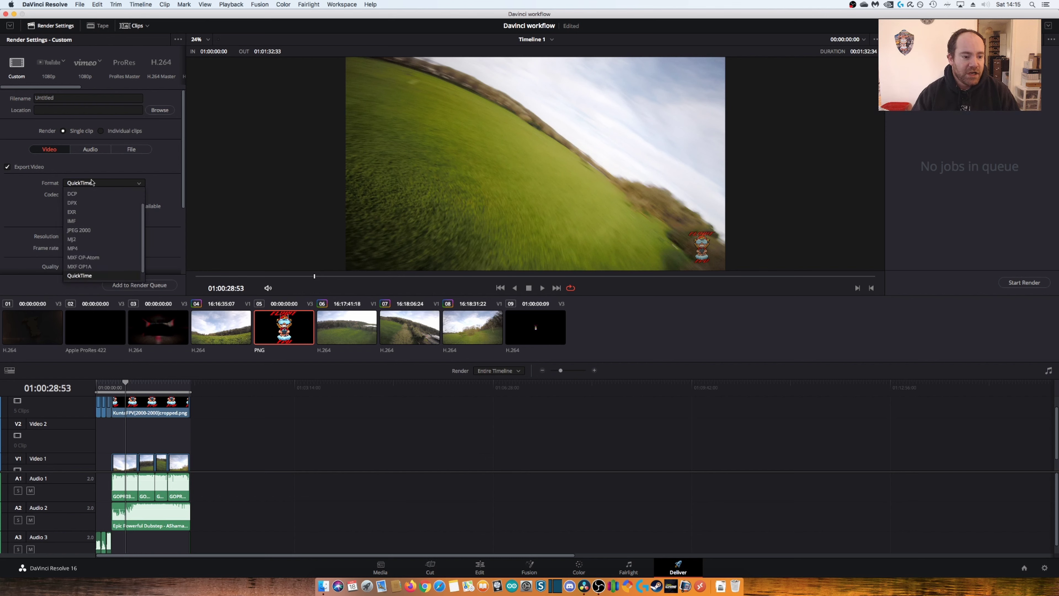
click(84, 249)
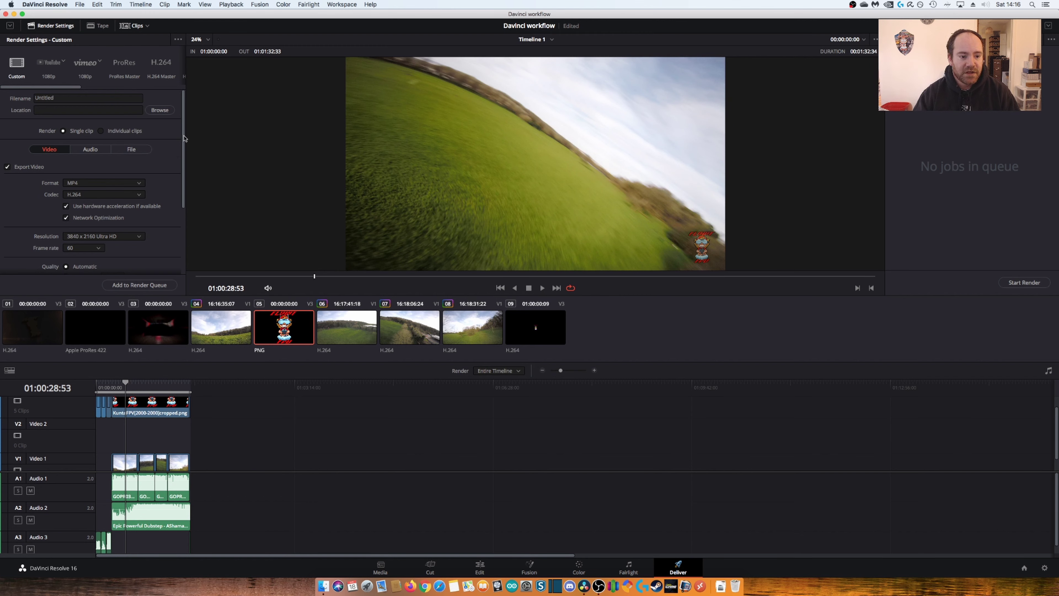
drag(185, 138, 184, 169)
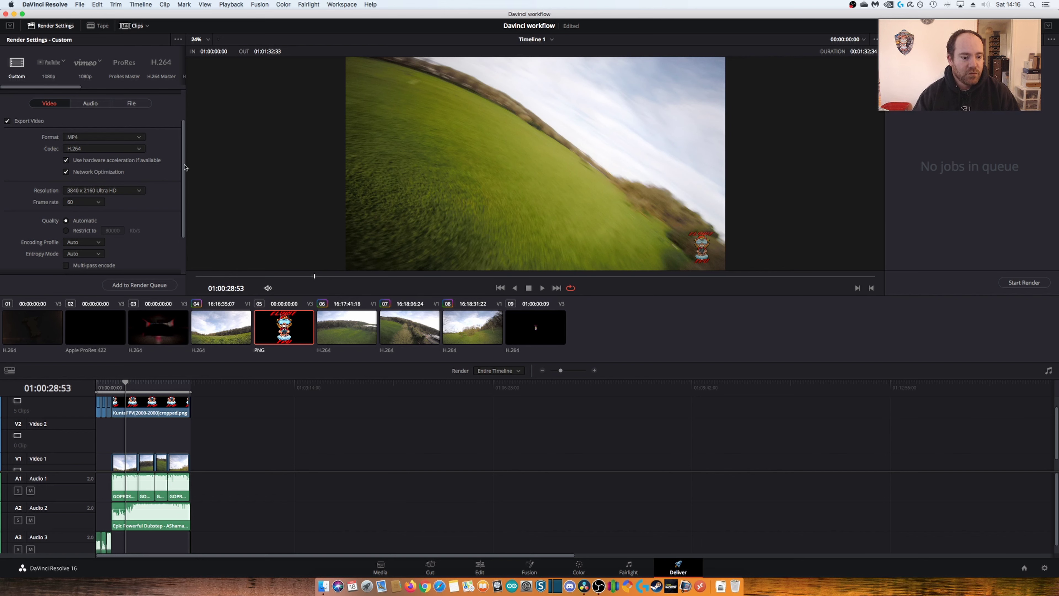
scroll(138, 209, down, 3)
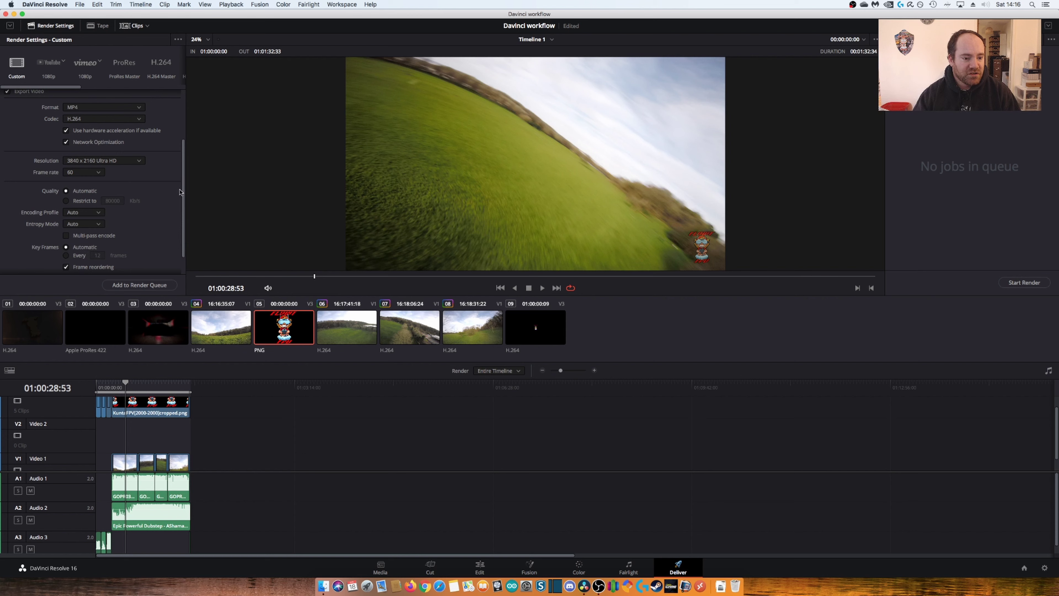
scroll(185, 186, down, 3)
scroll(183, 207, up, 10)
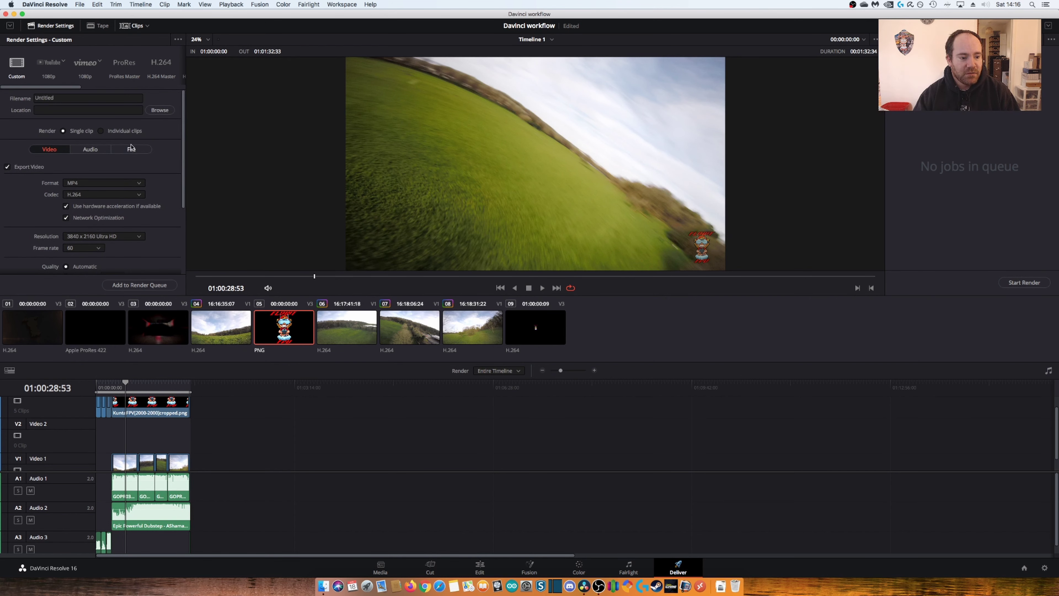
Name the render output 'davinci workflow' and check its custom name in the File settings
click(71, 97)
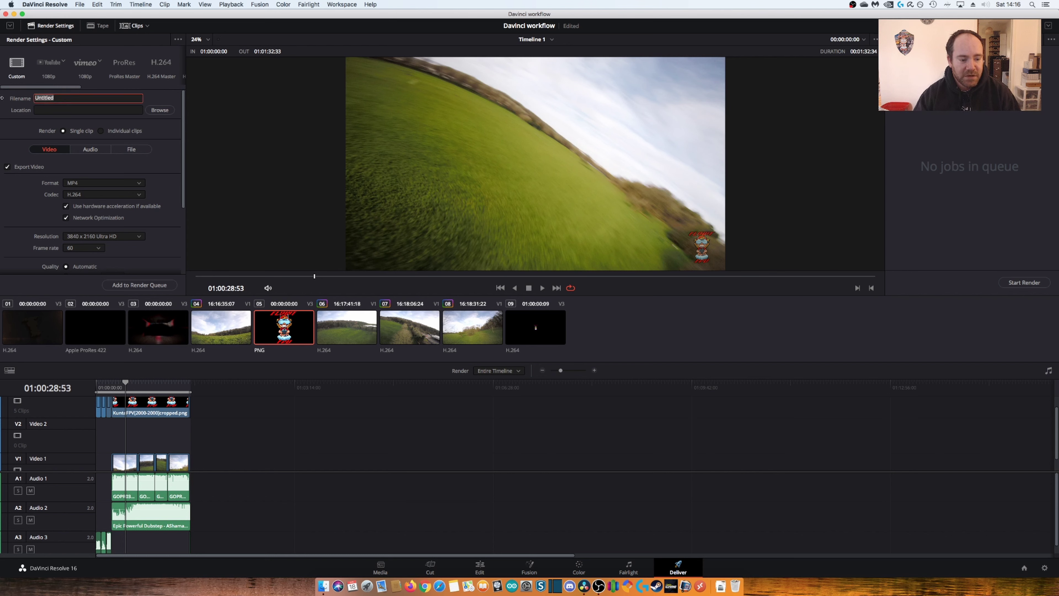
text(danvi)
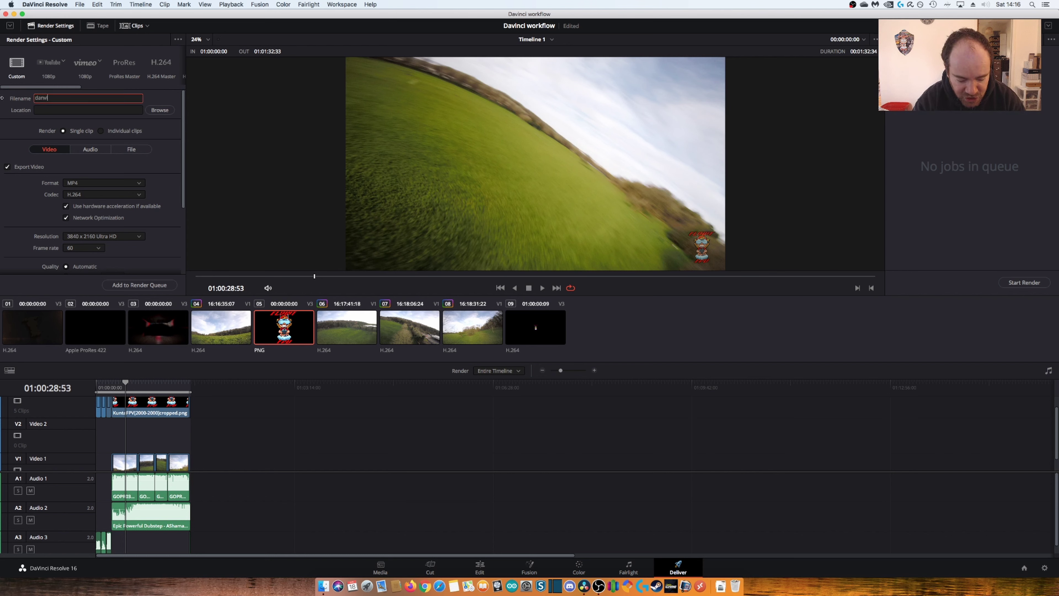
text(nci workflow)
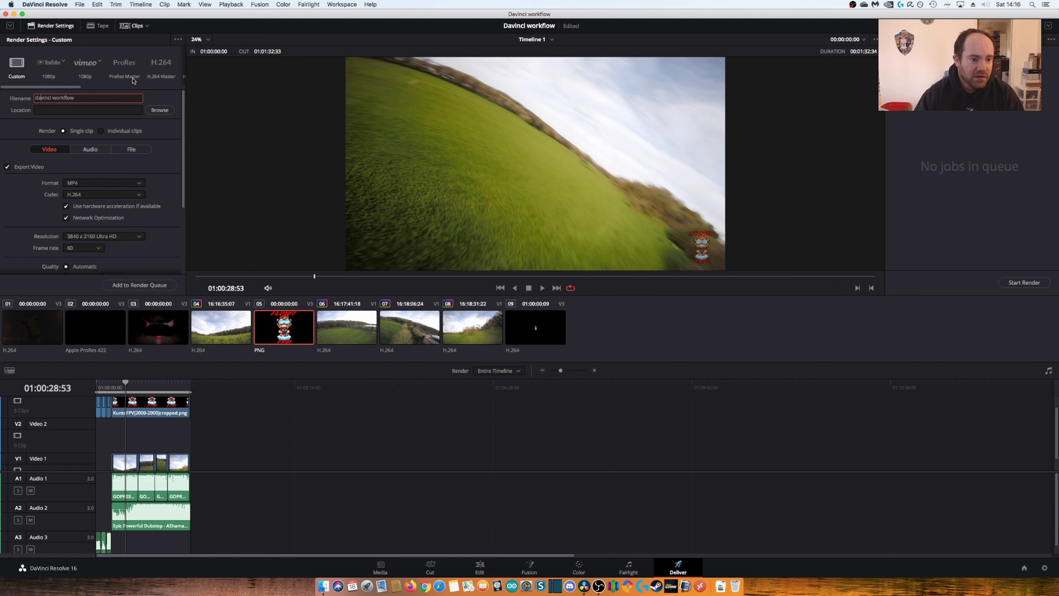
click(137, 149)
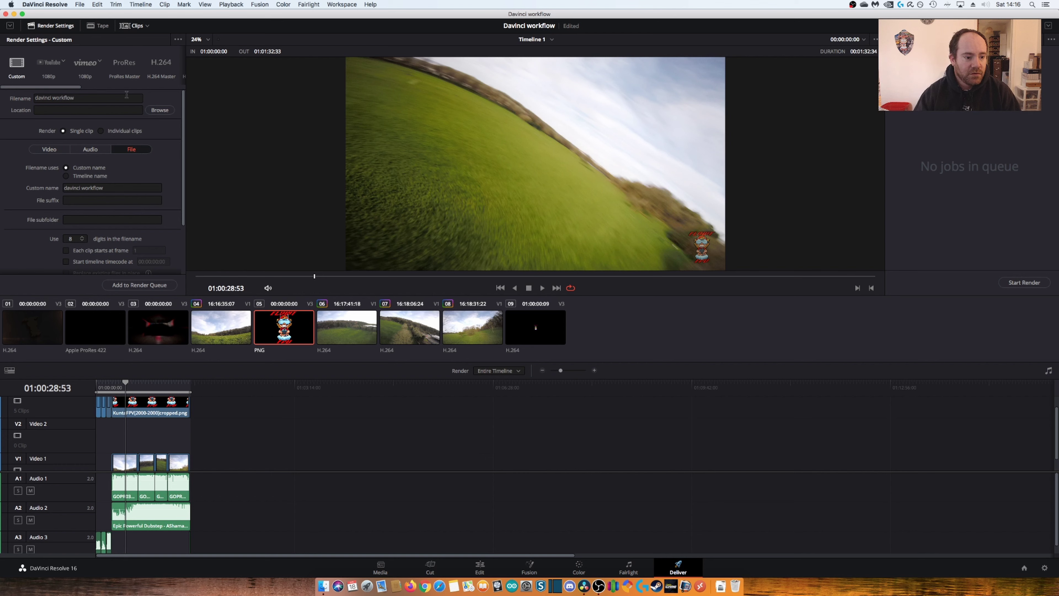
drag(66, 187, 119, 189)
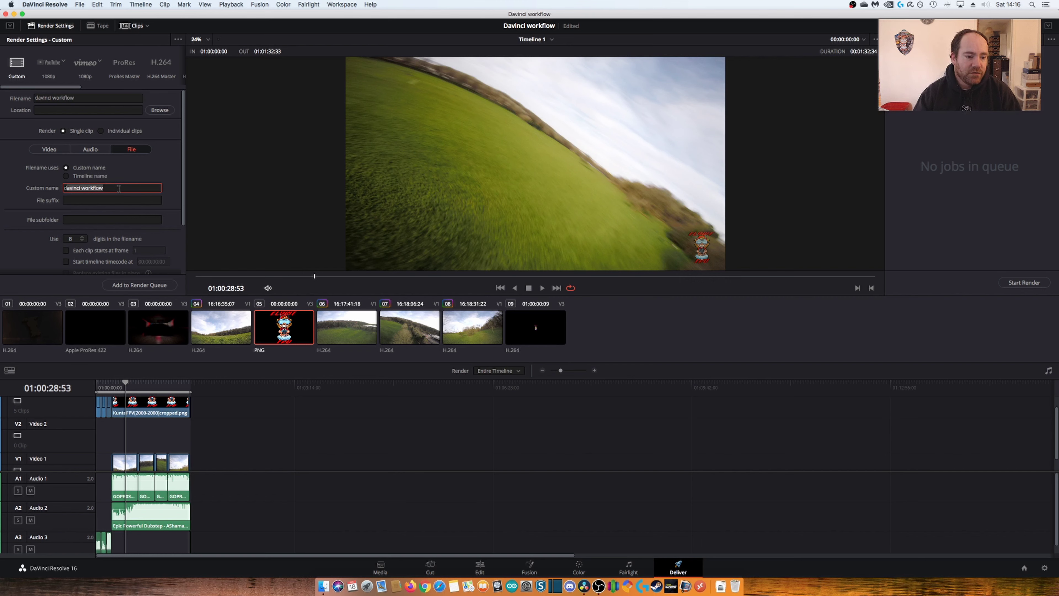
scroll(76, 186, down, 3)
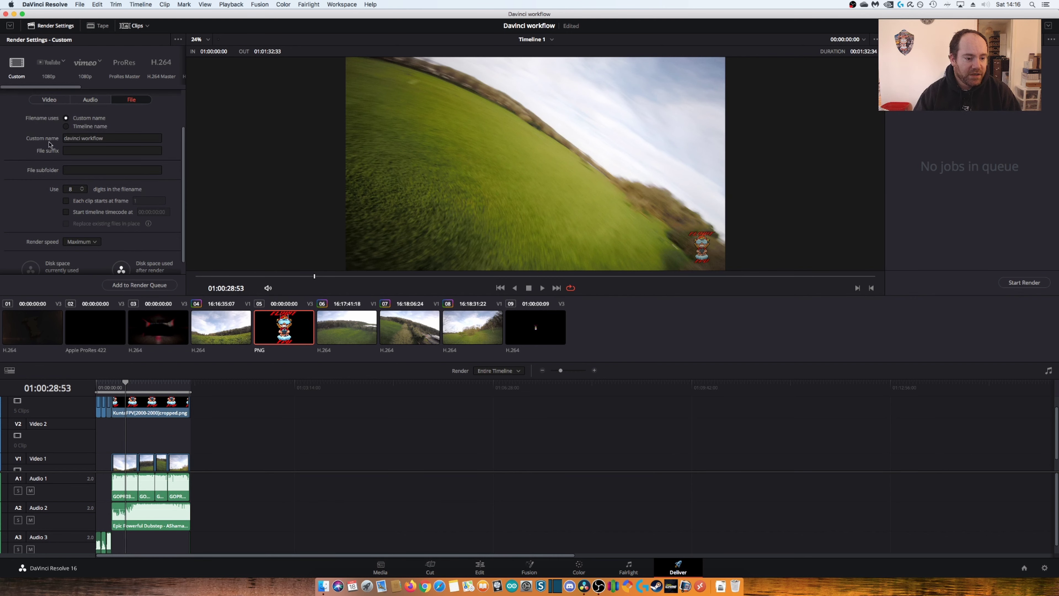
scroll(120, 137, up, 3)
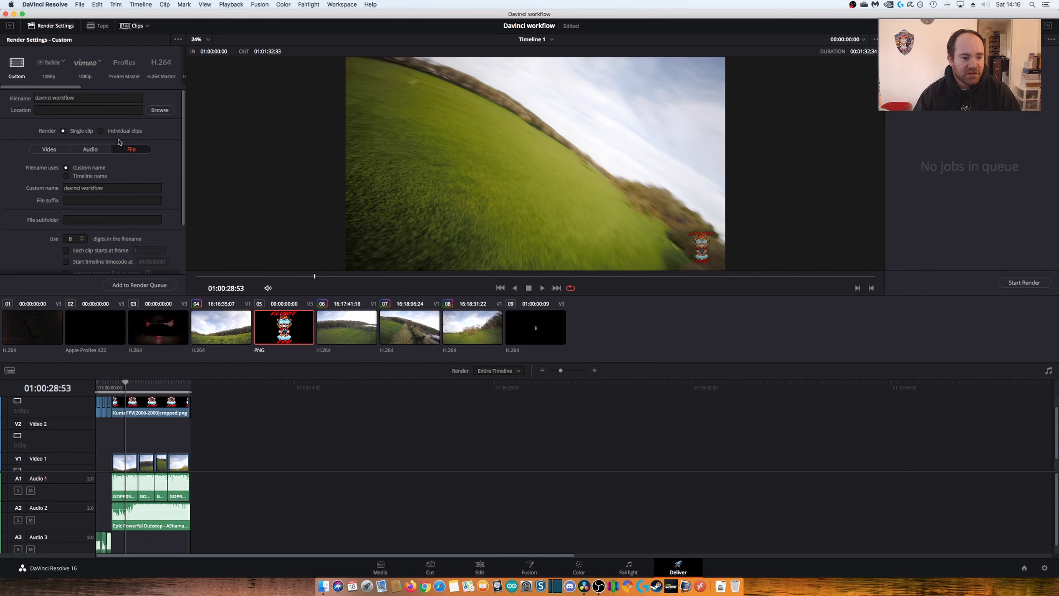
Add the job to the render queue, saving davinci workflow.mp4 to the SSD2 drive
click(138, 286)
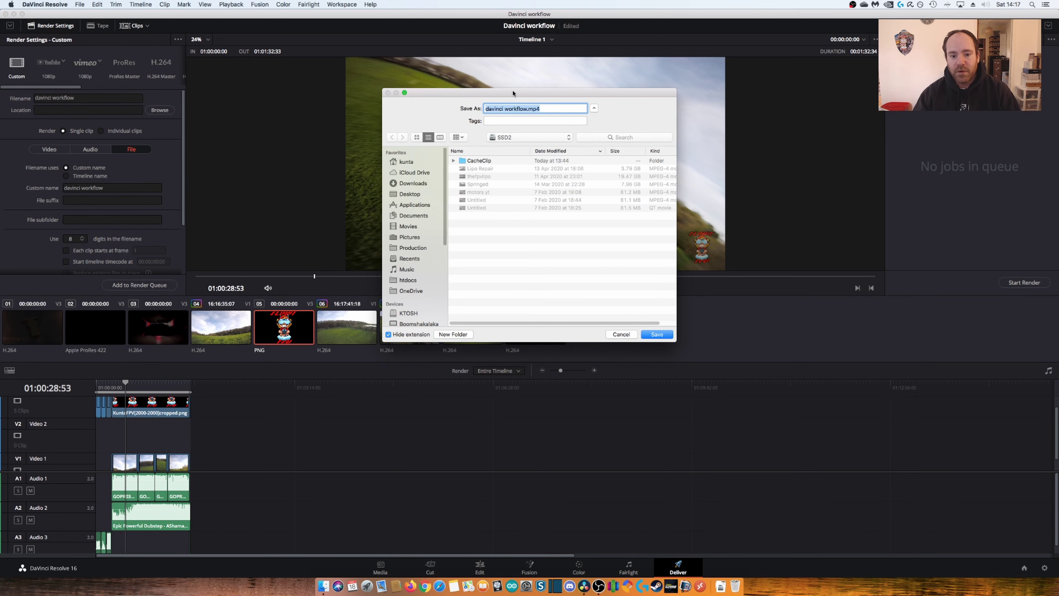
drag(537, 92, 535, 118)
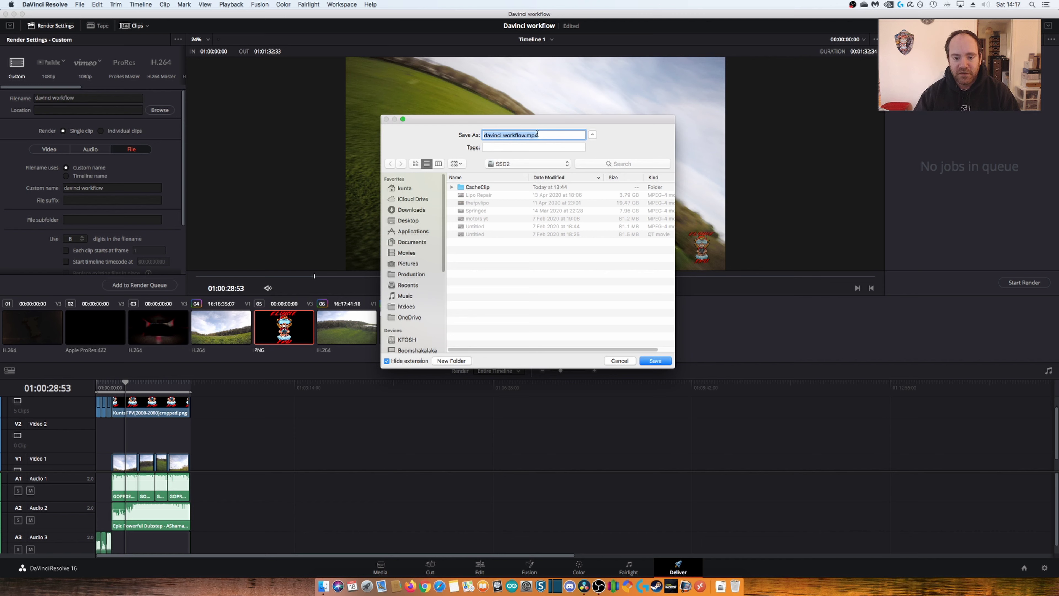
click(655, 361)
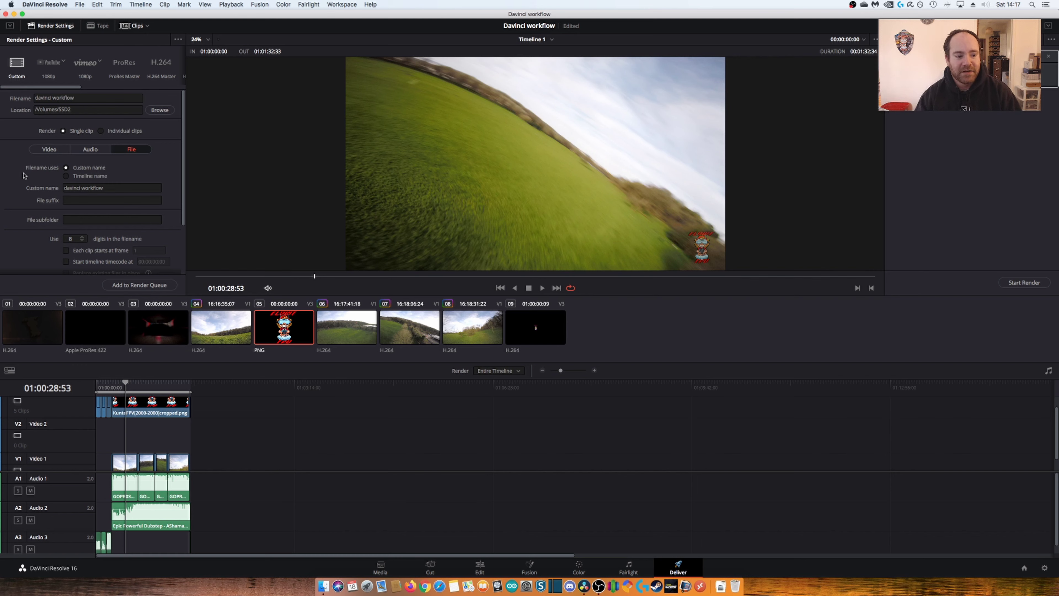
Confirm the MP4 H.264 3840x2160 video settings and start the render
click(49, 149)
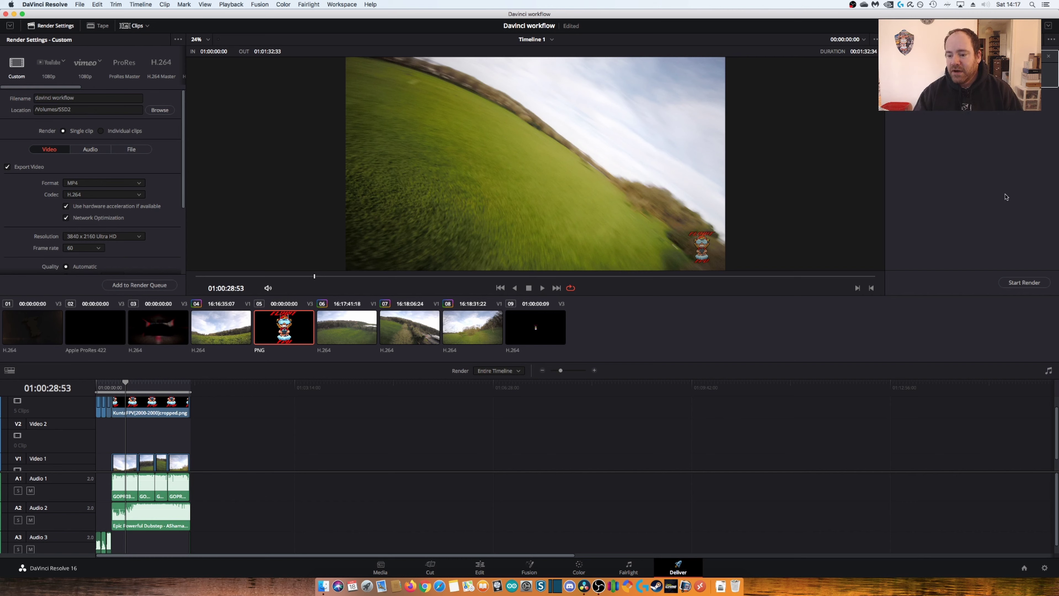
click(1015, 283)
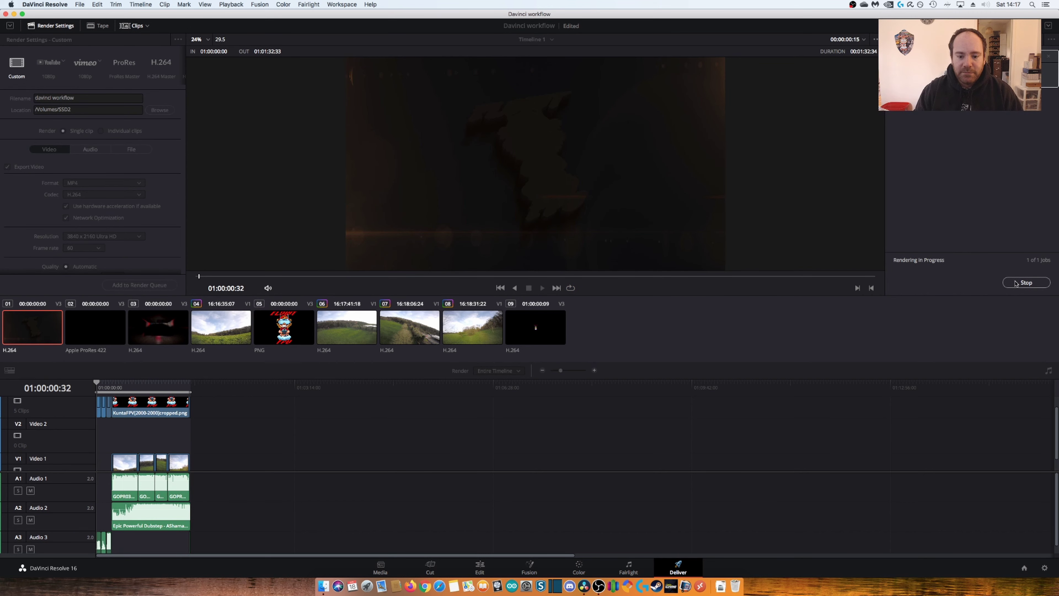